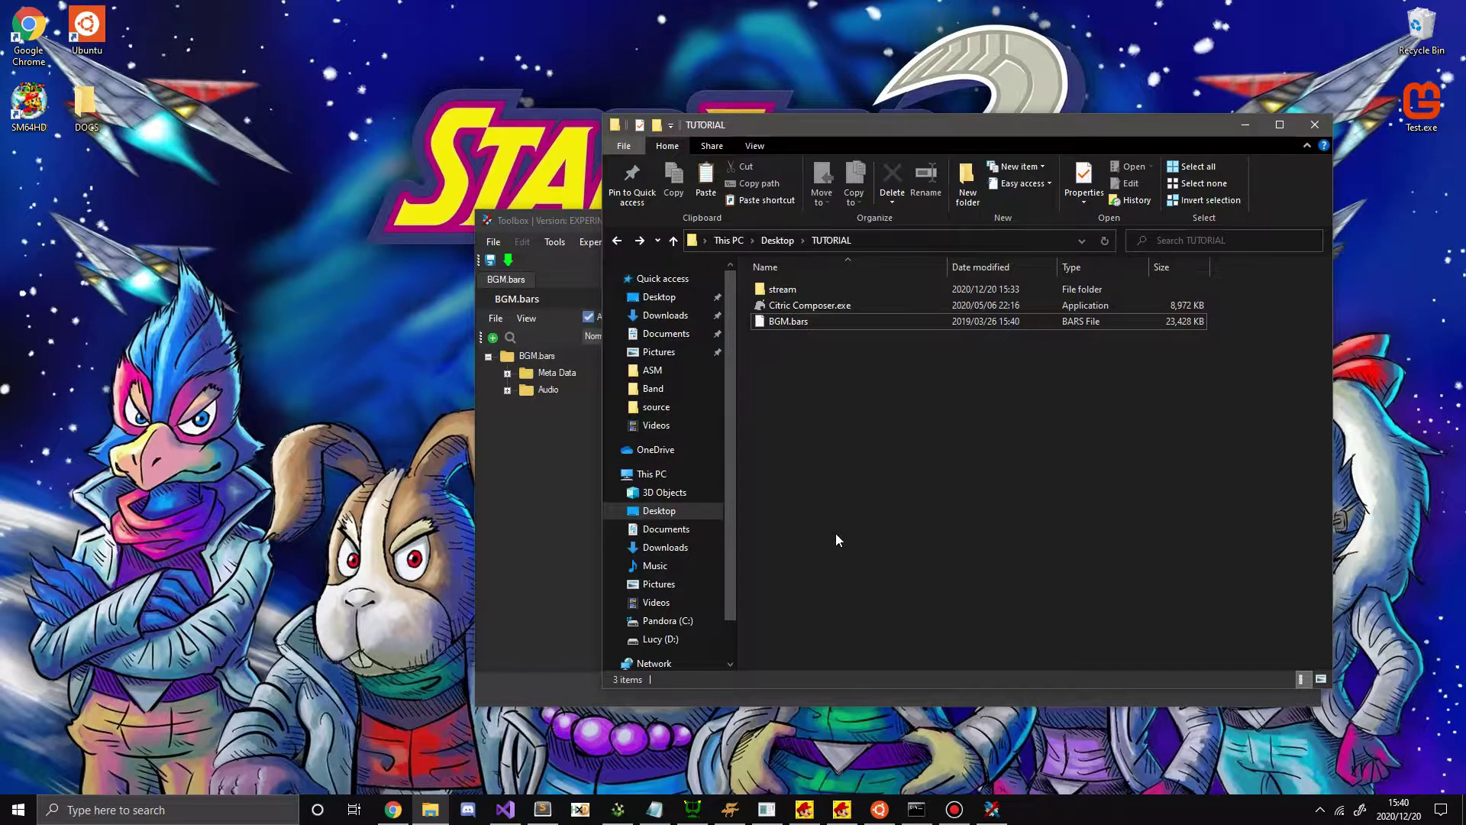
Arrange the TUTORIAL folder and Toolbox windows side by side, leaving the TUTORIAL folder in front.
click(837, 305)
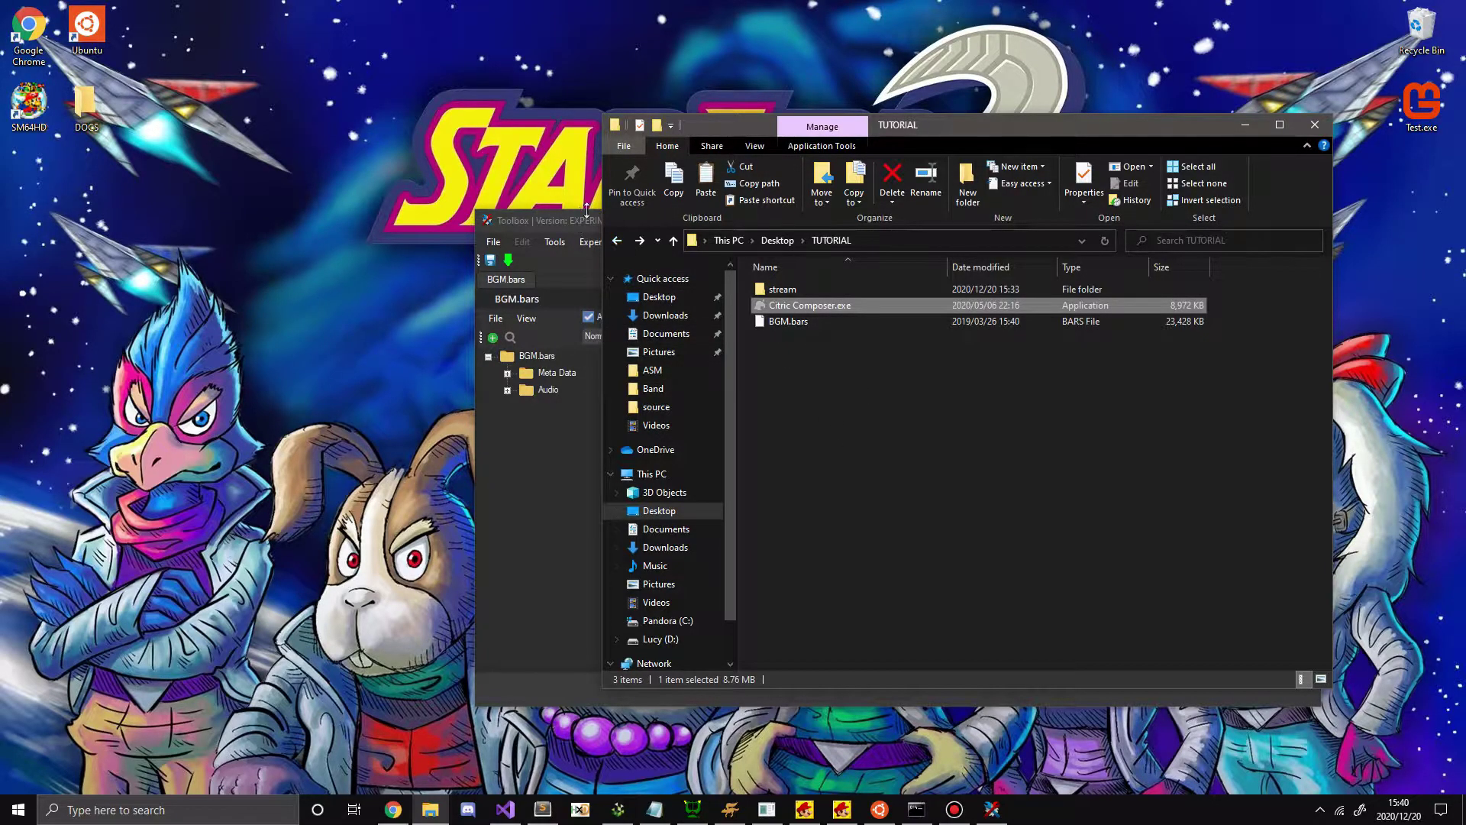
drag(730, 127, 796, 137)
drag(612, 229, 289, 201)
click(1024, 446)
click(296, 200)
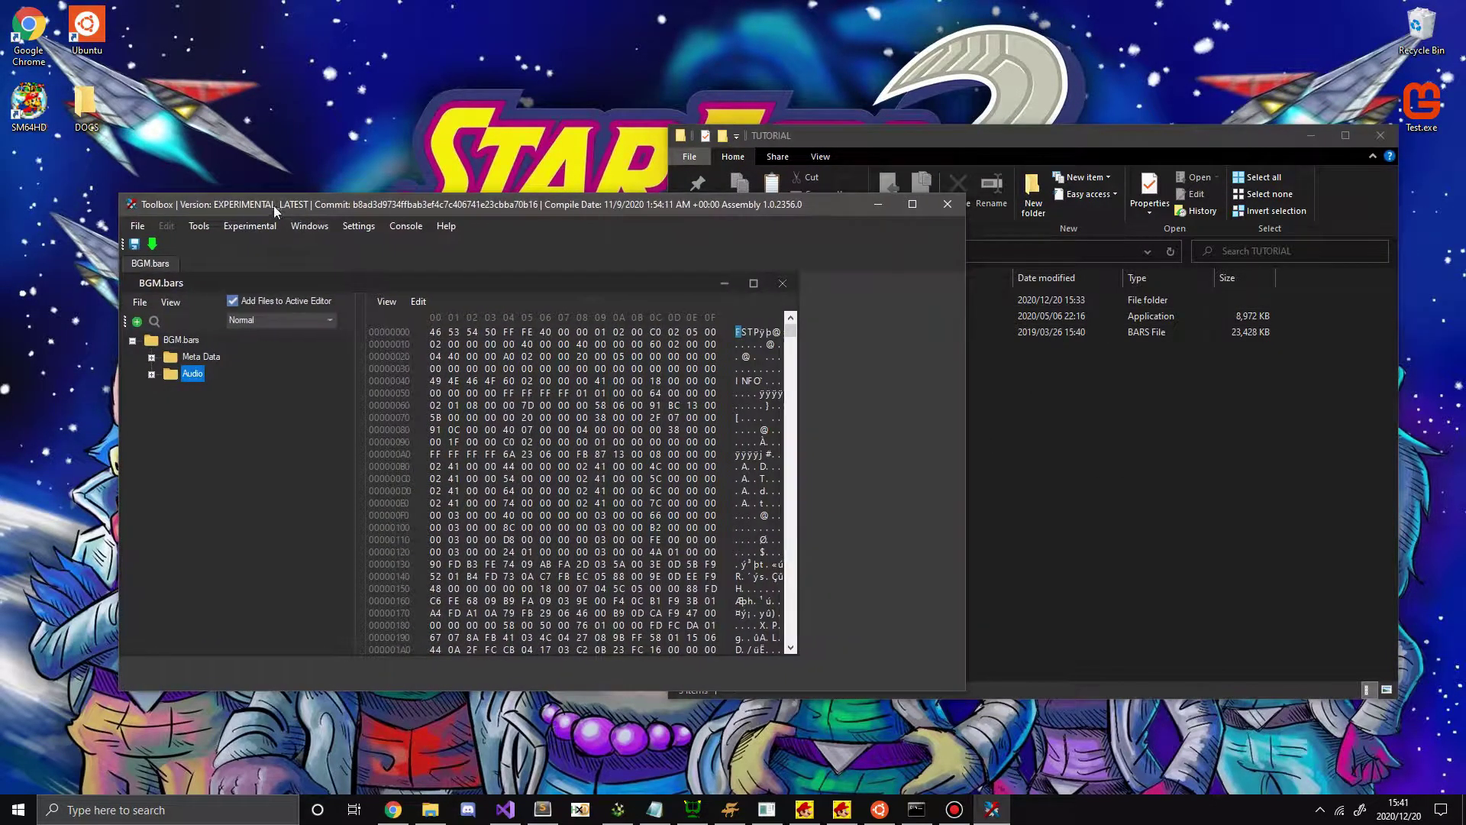
click(1221, 394)
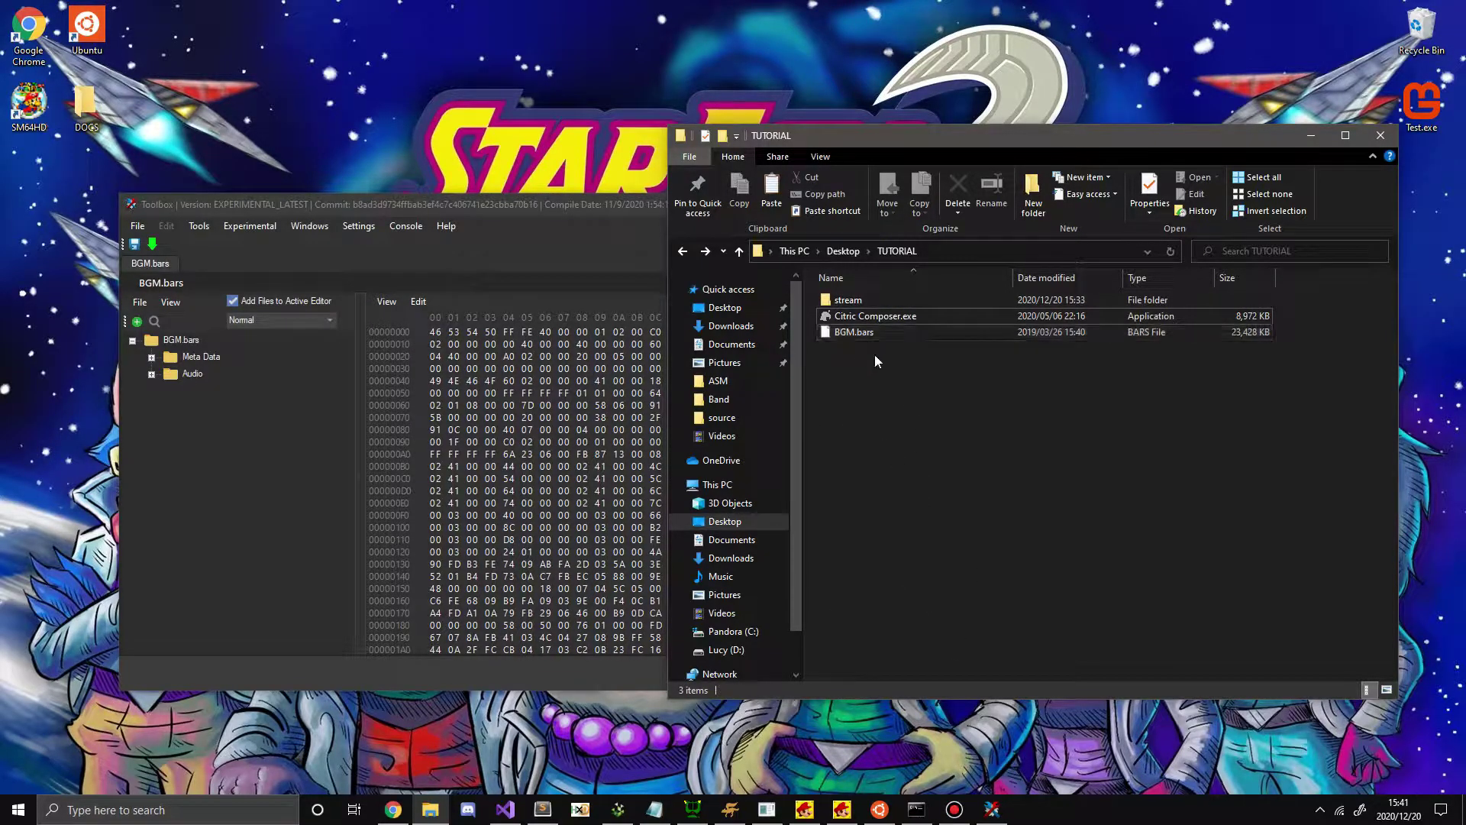
Launch Citric Composer from the TUTORIAL folder and open the Isabelle Sound Editor (WAV, STM).
double_click(873, 315)
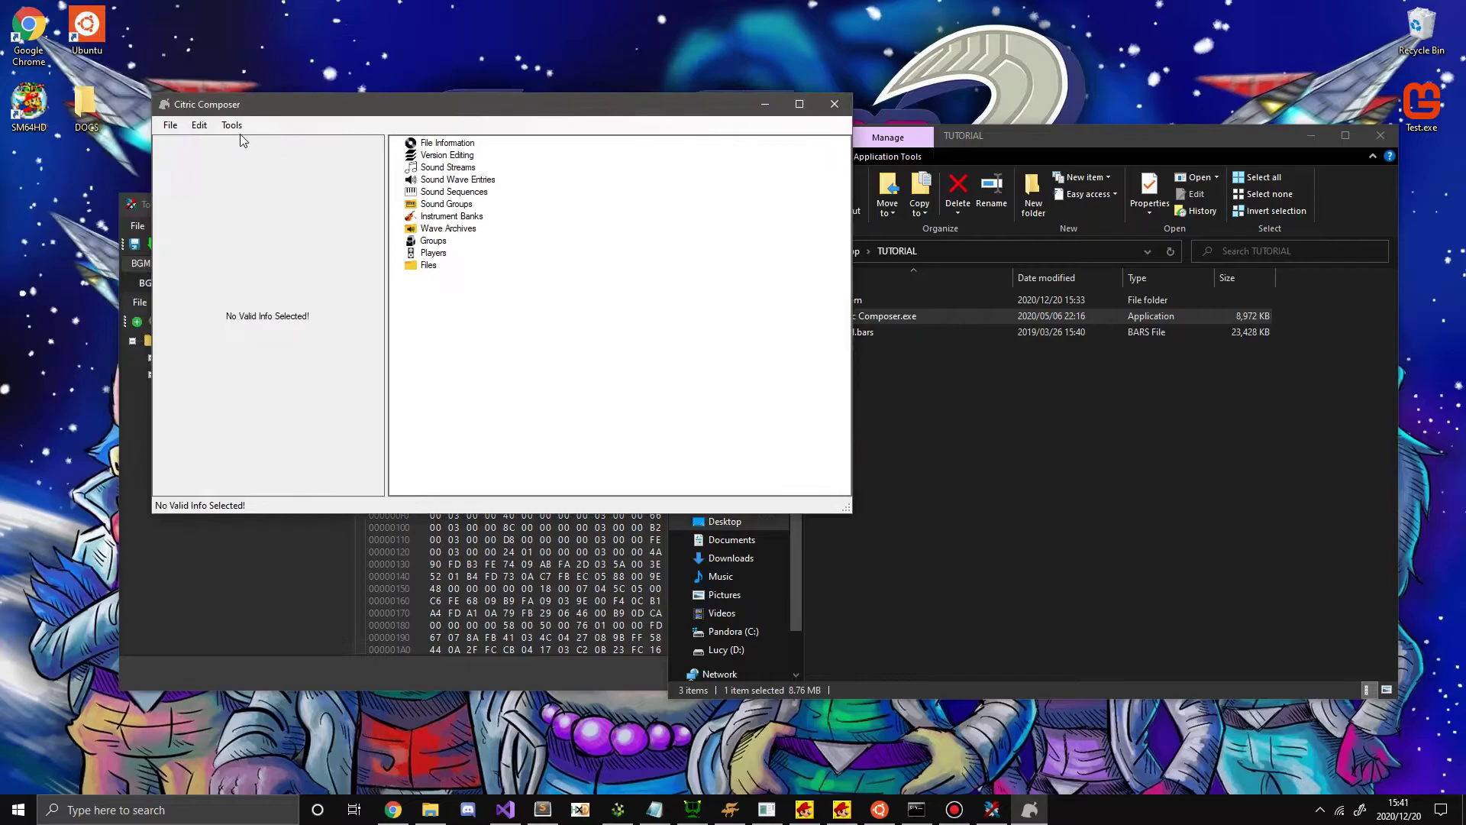
click(236, 128)
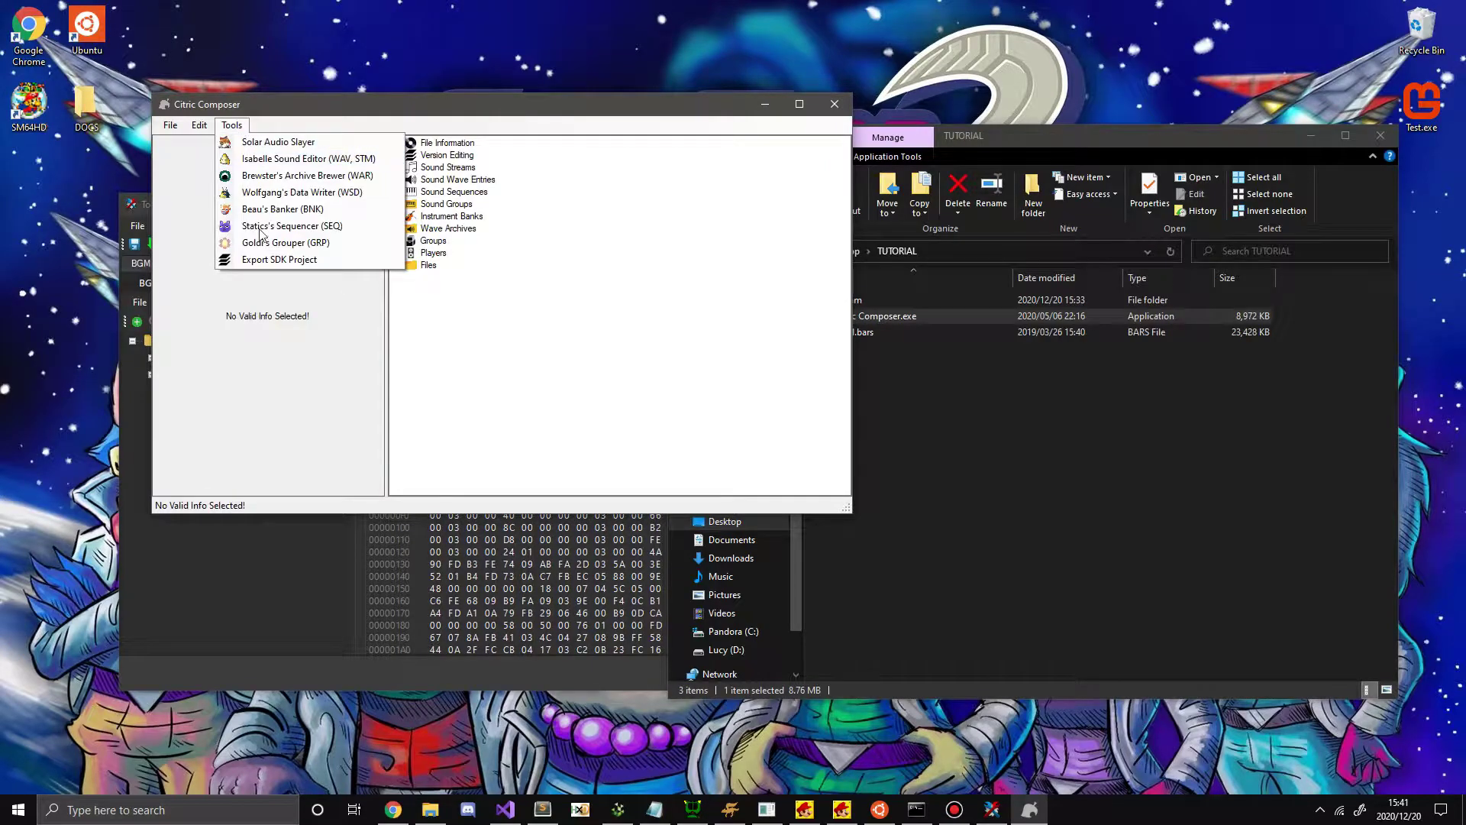
click(258, 161)
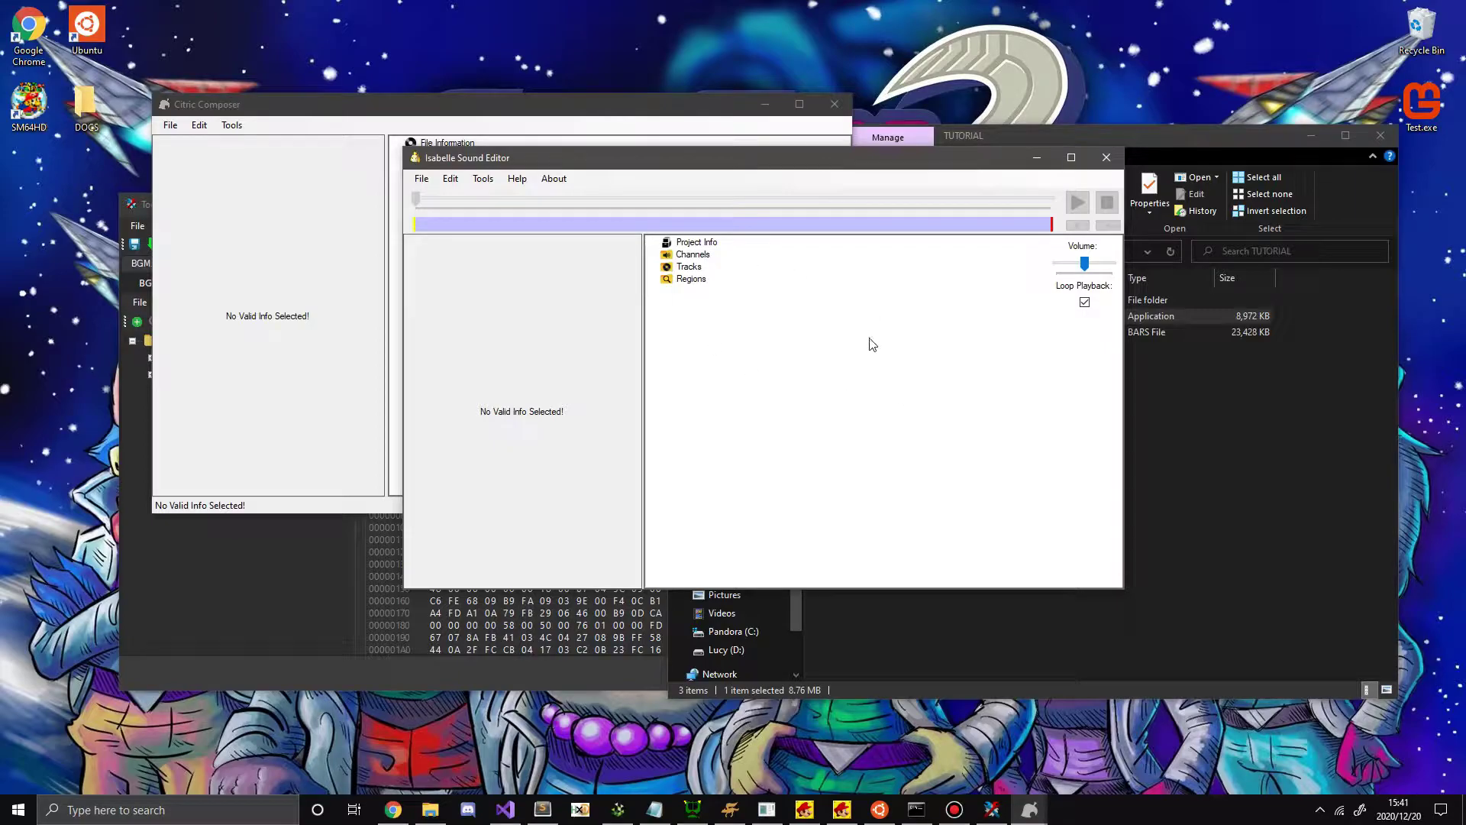
Import a BCSTM music file from the stream folder into the Isabelle Sound Editor.
click(450, 178)
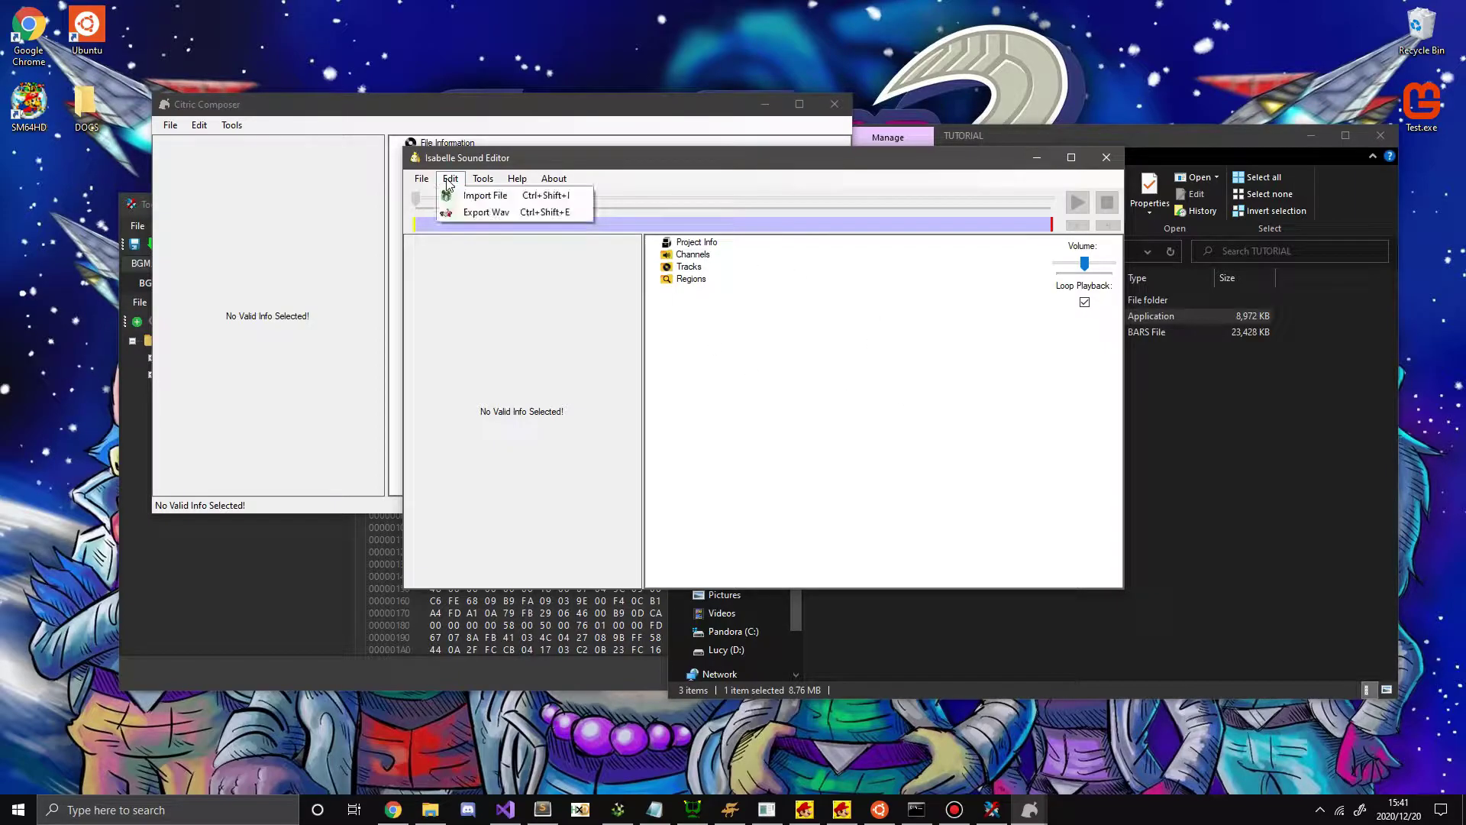
click(479, 202)
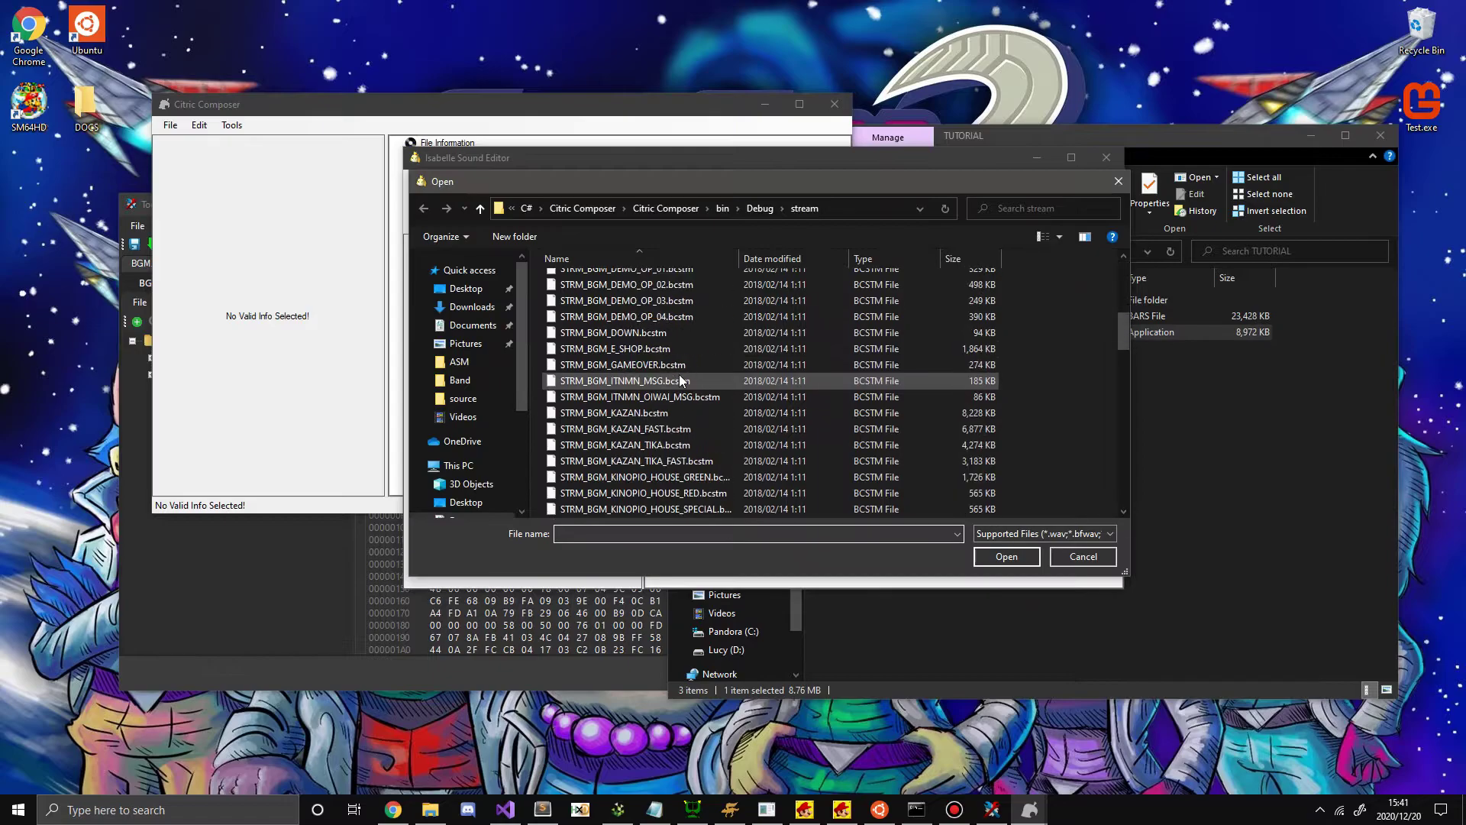
scroll(680, 380, up, 3)
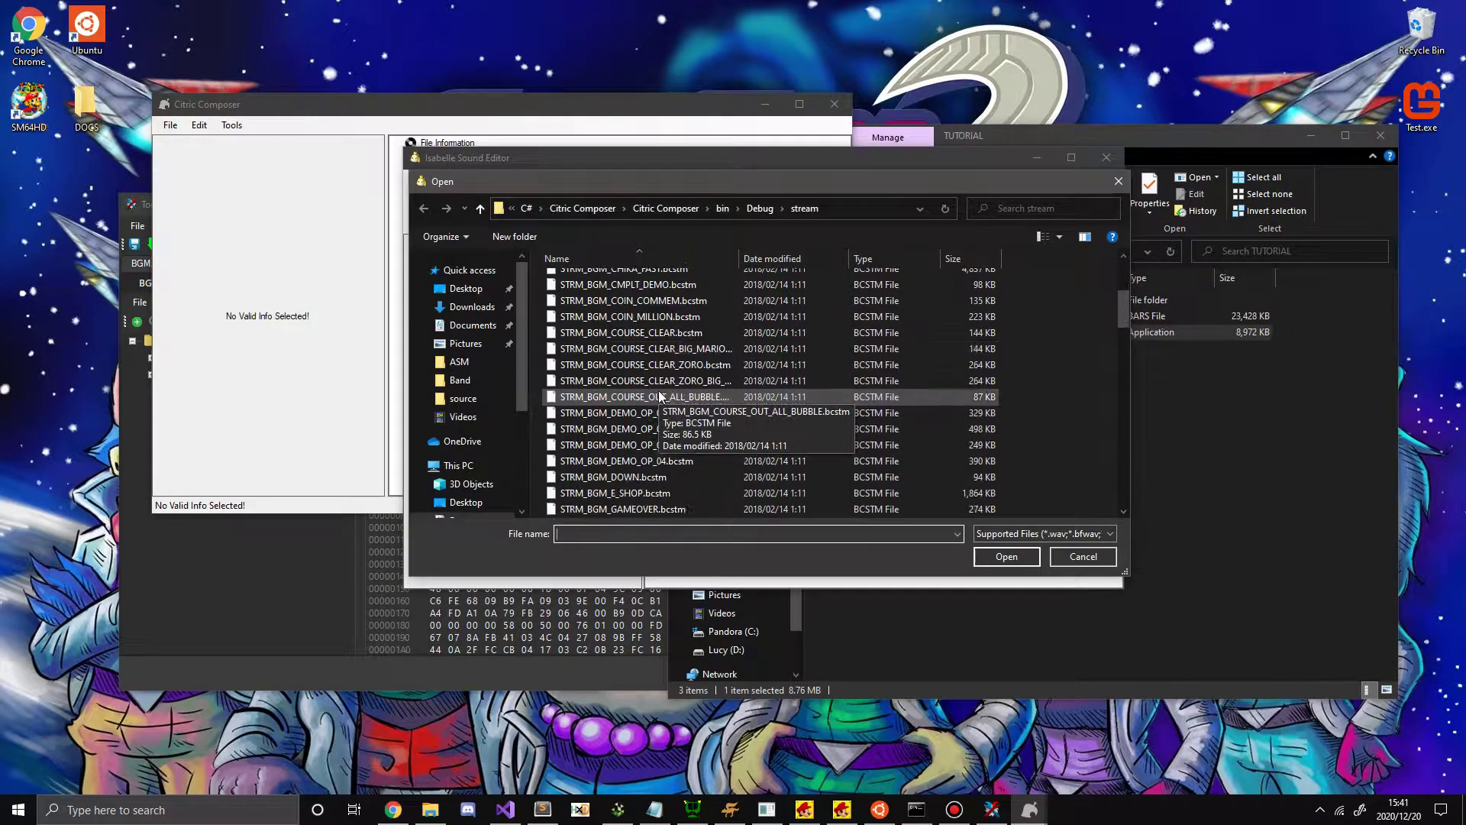
scroll(658, 391, down, 10)
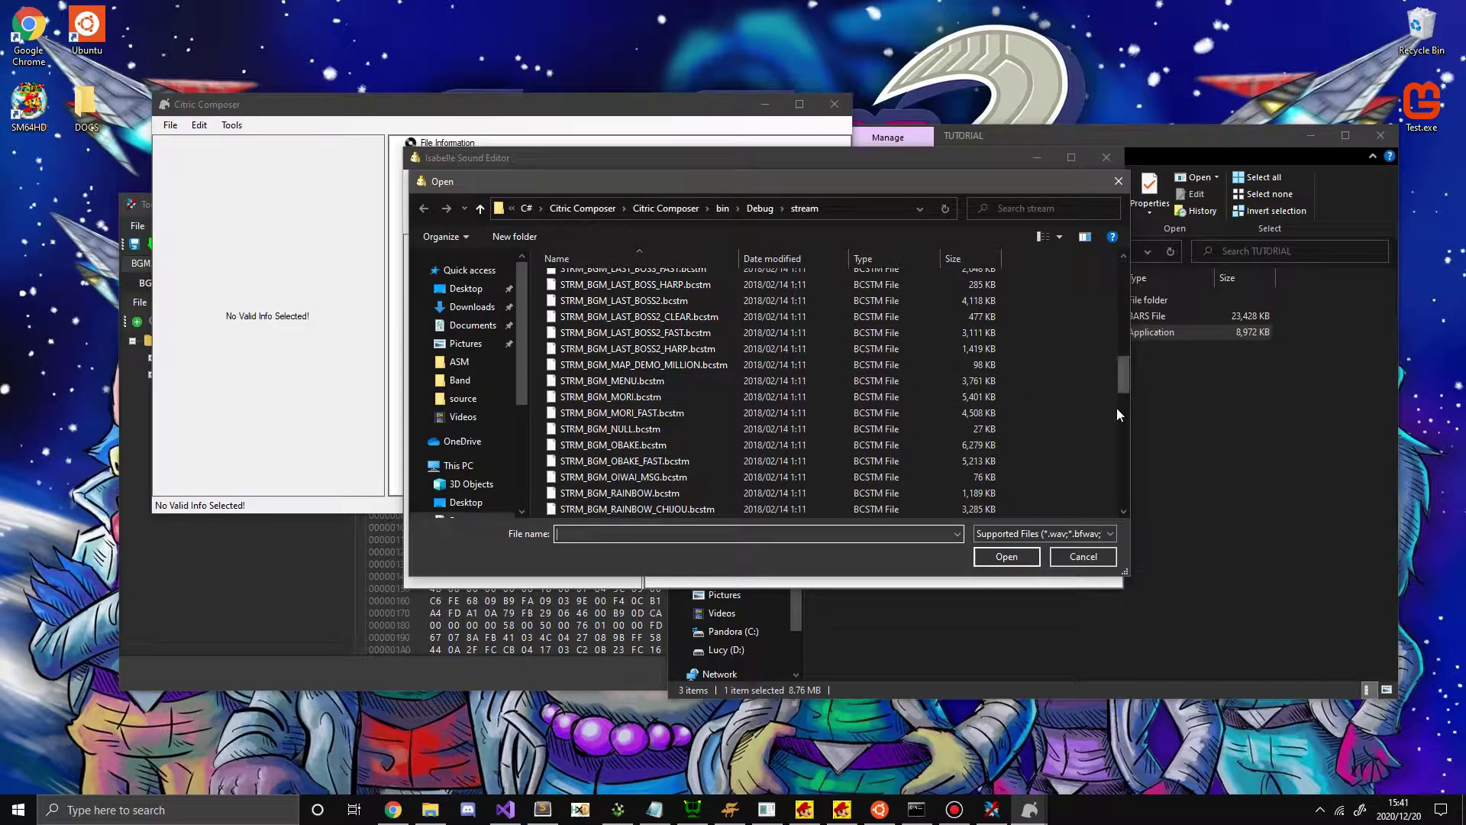
scroll(1117, 408, up, 3)
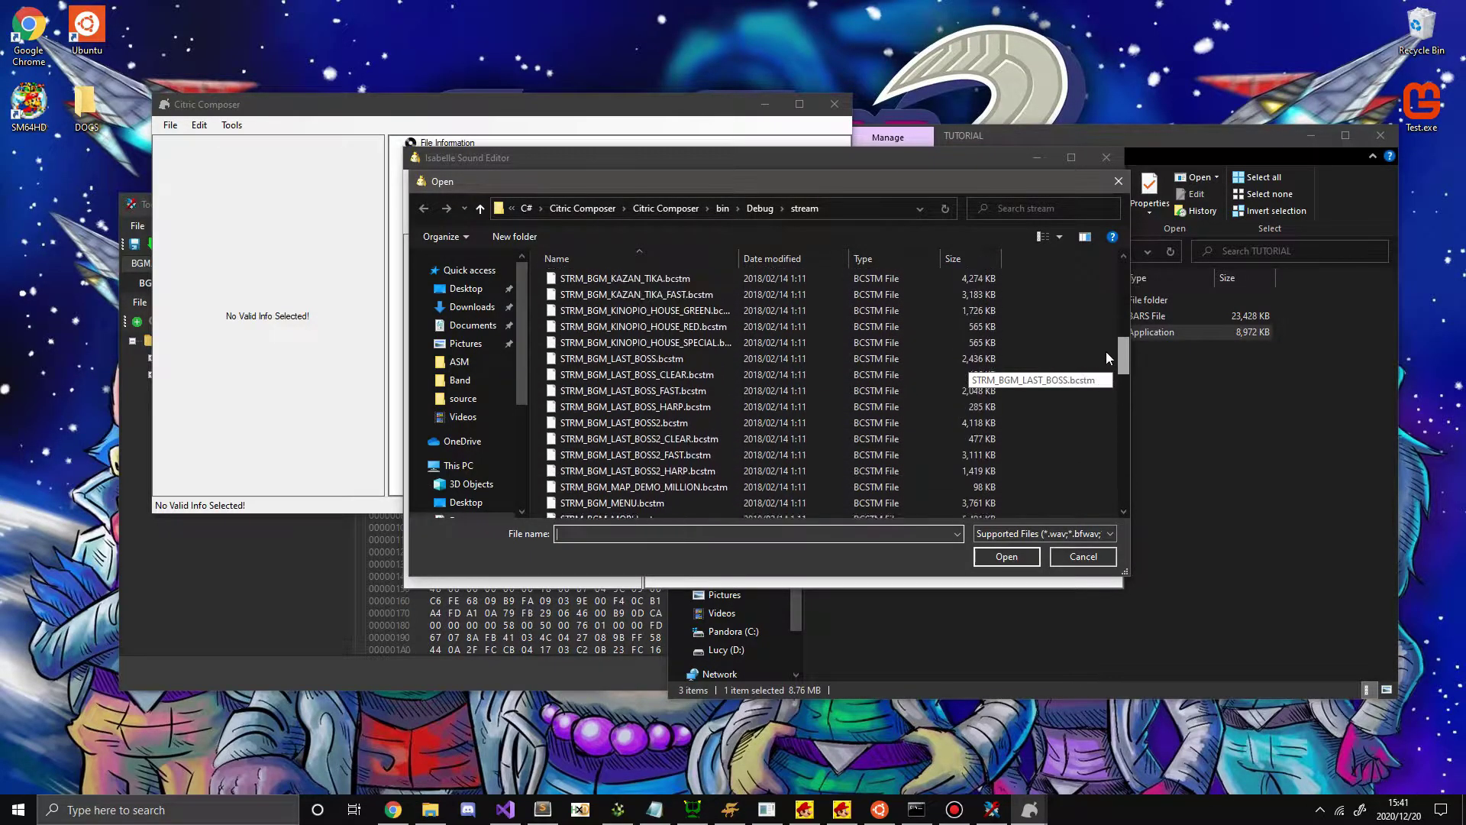
drag(1106, 351, 1095, 281)
double_click(629, 343)
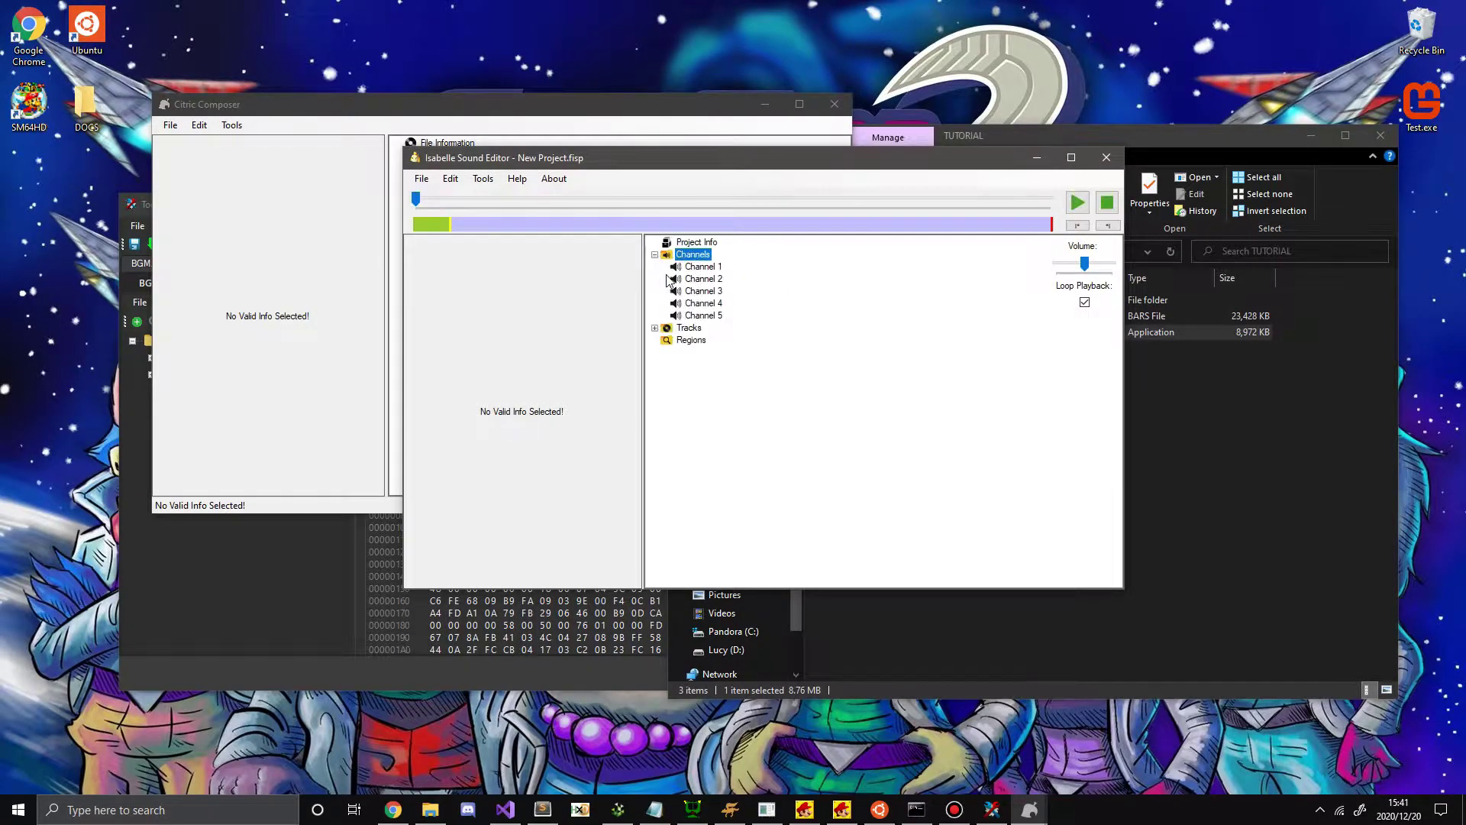
Inspect the settings of Tracks 1 to 3 and play a short preview of Track 1.
click(655, 328)
click(701, 352)
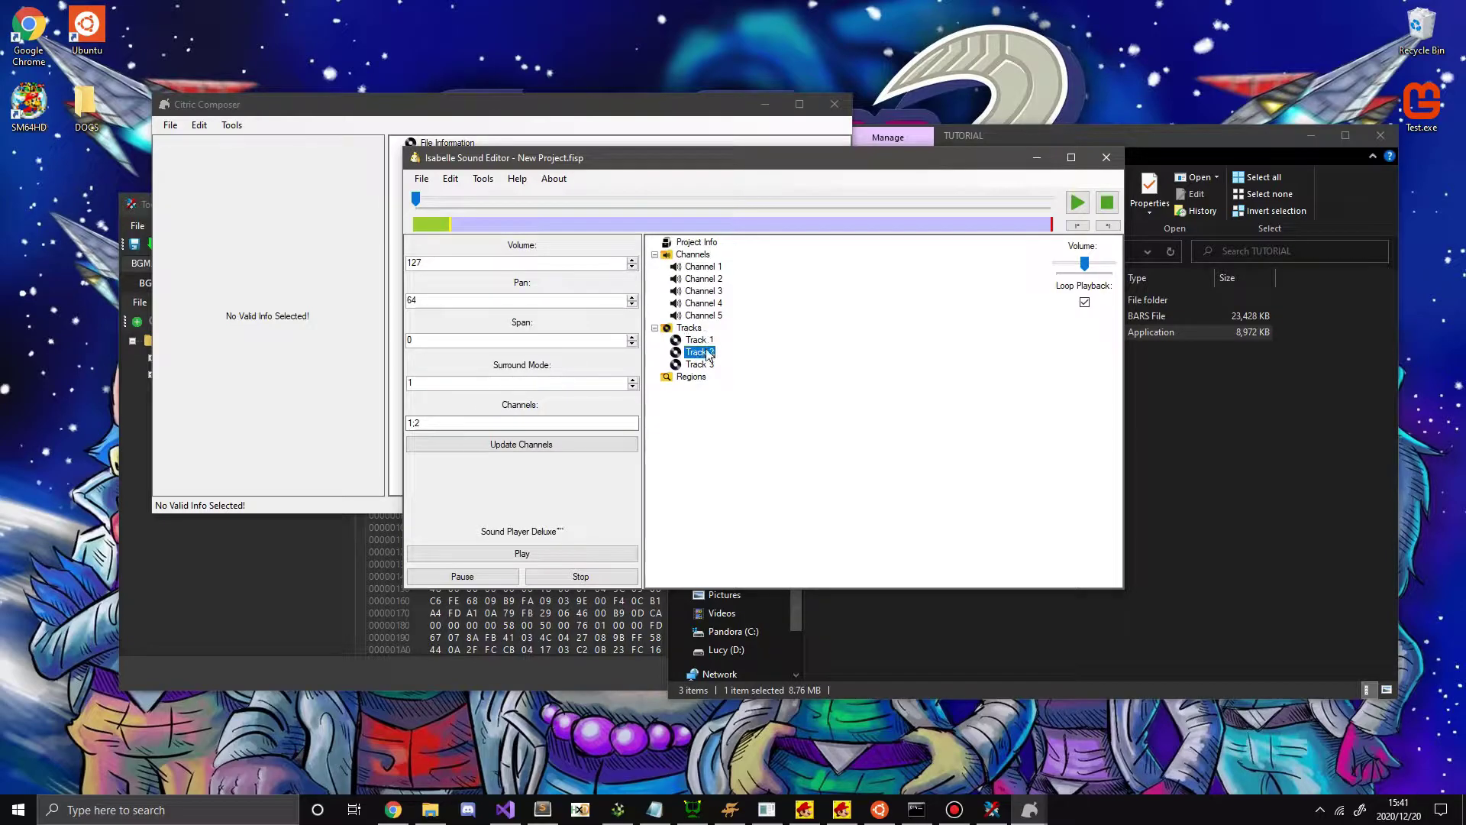
click(707, 364)
click(700, 340)
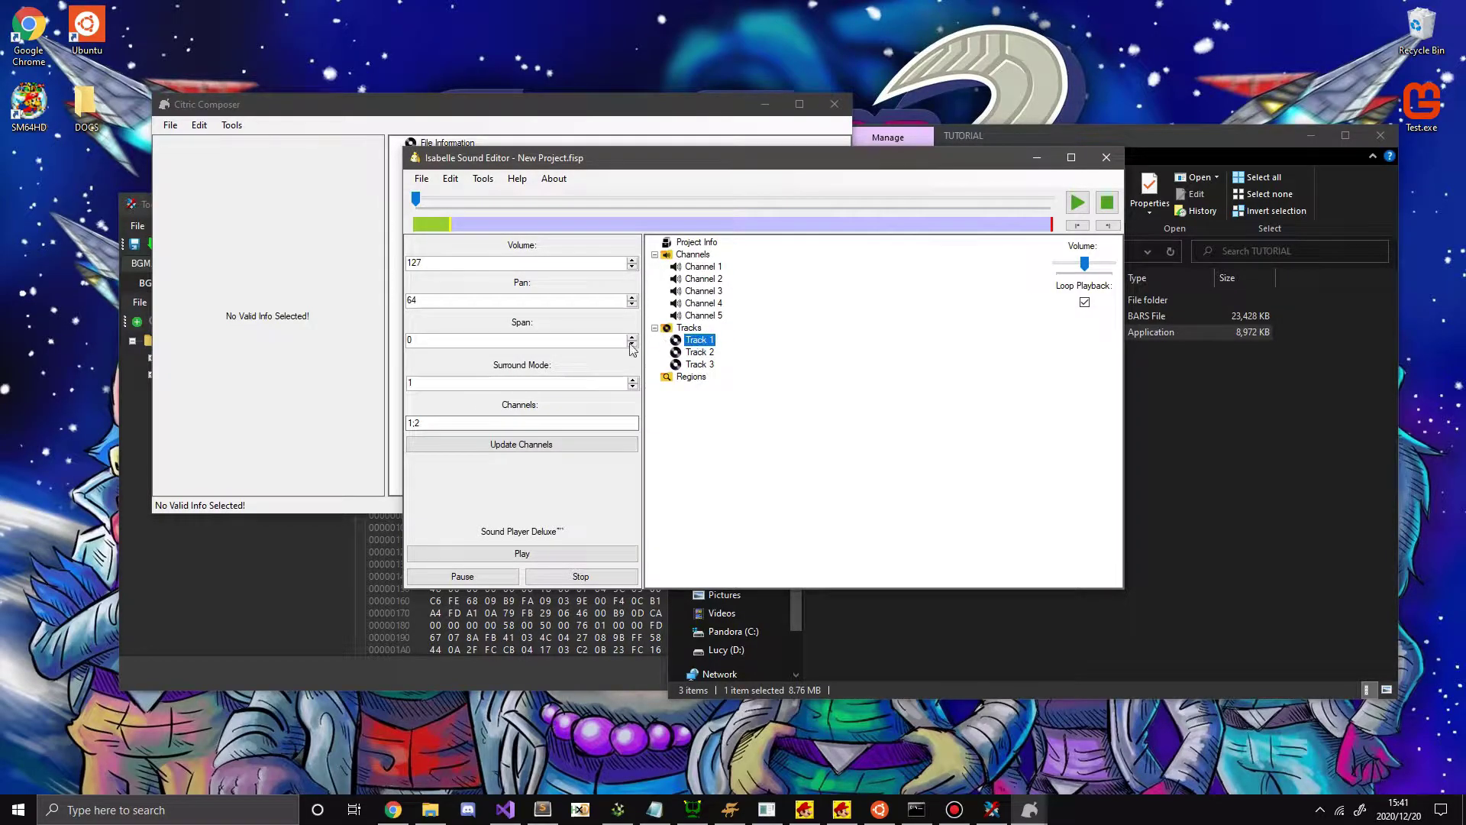
click(575, 557)
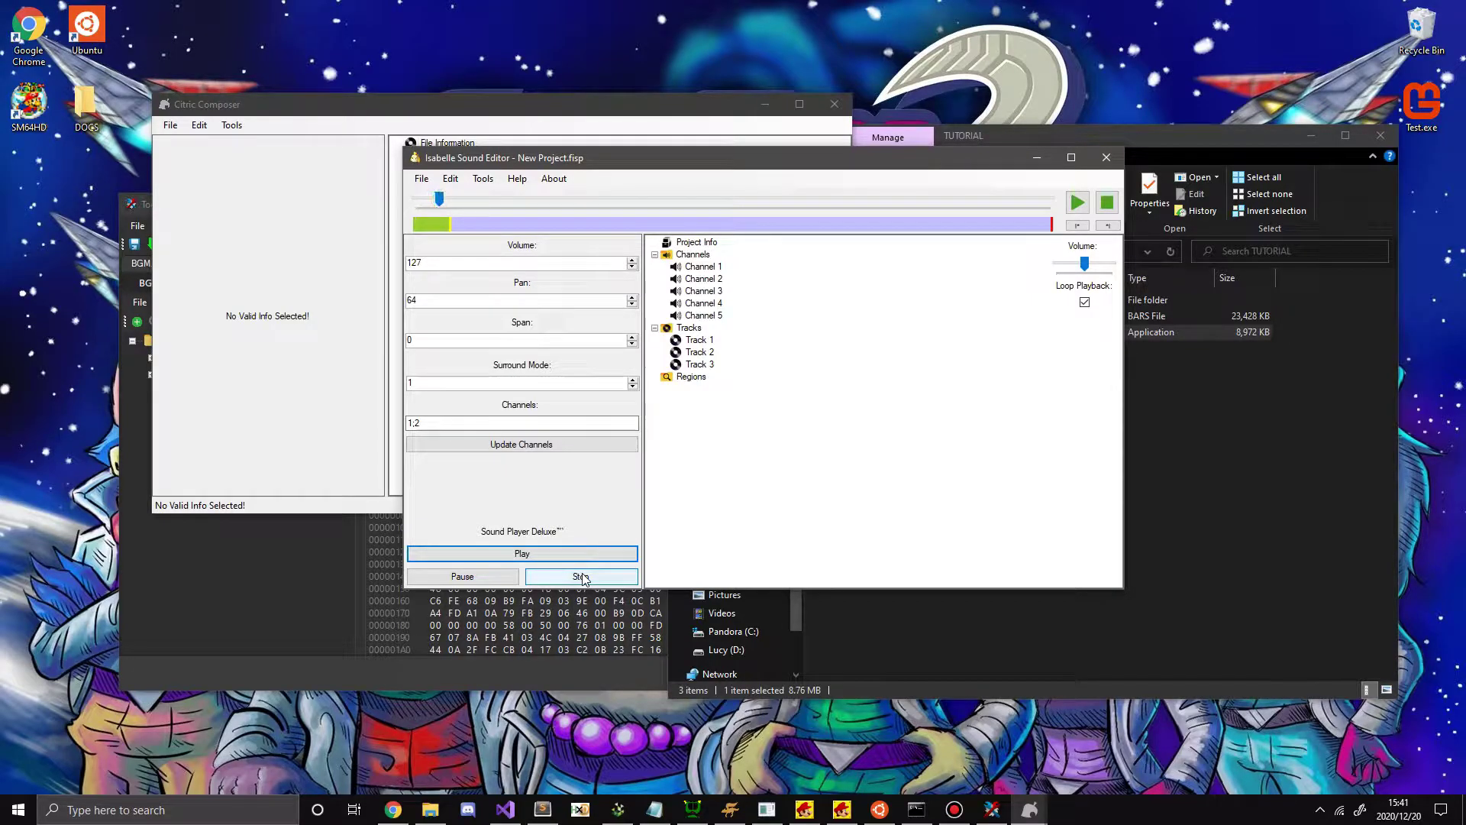
click(582, 576)
Lower the playback volume slightly and play a short preview of Track 2.
drag(1085, 266, 1077, 264)
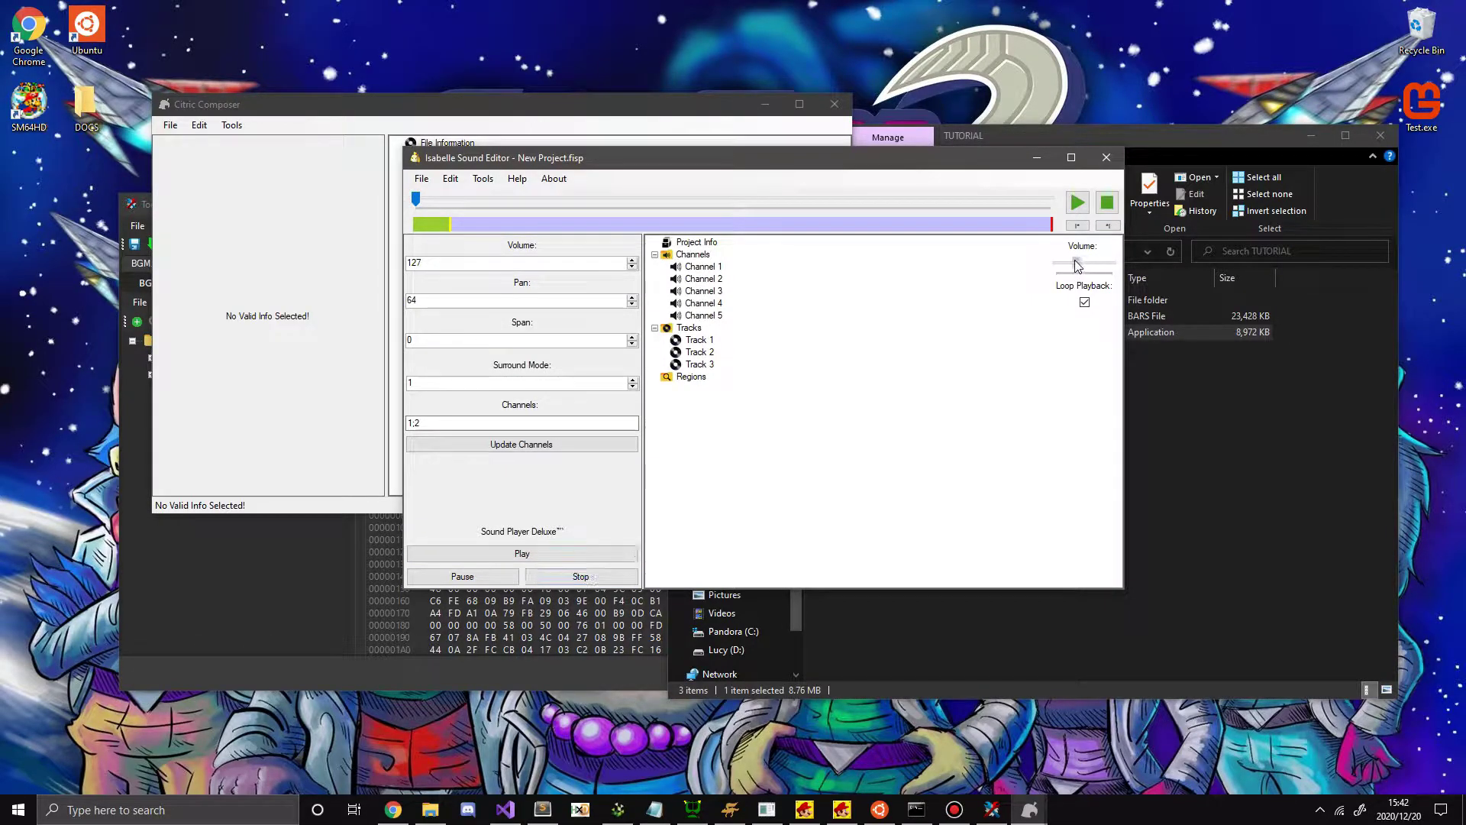
click(704, 352)
click(535, 554)
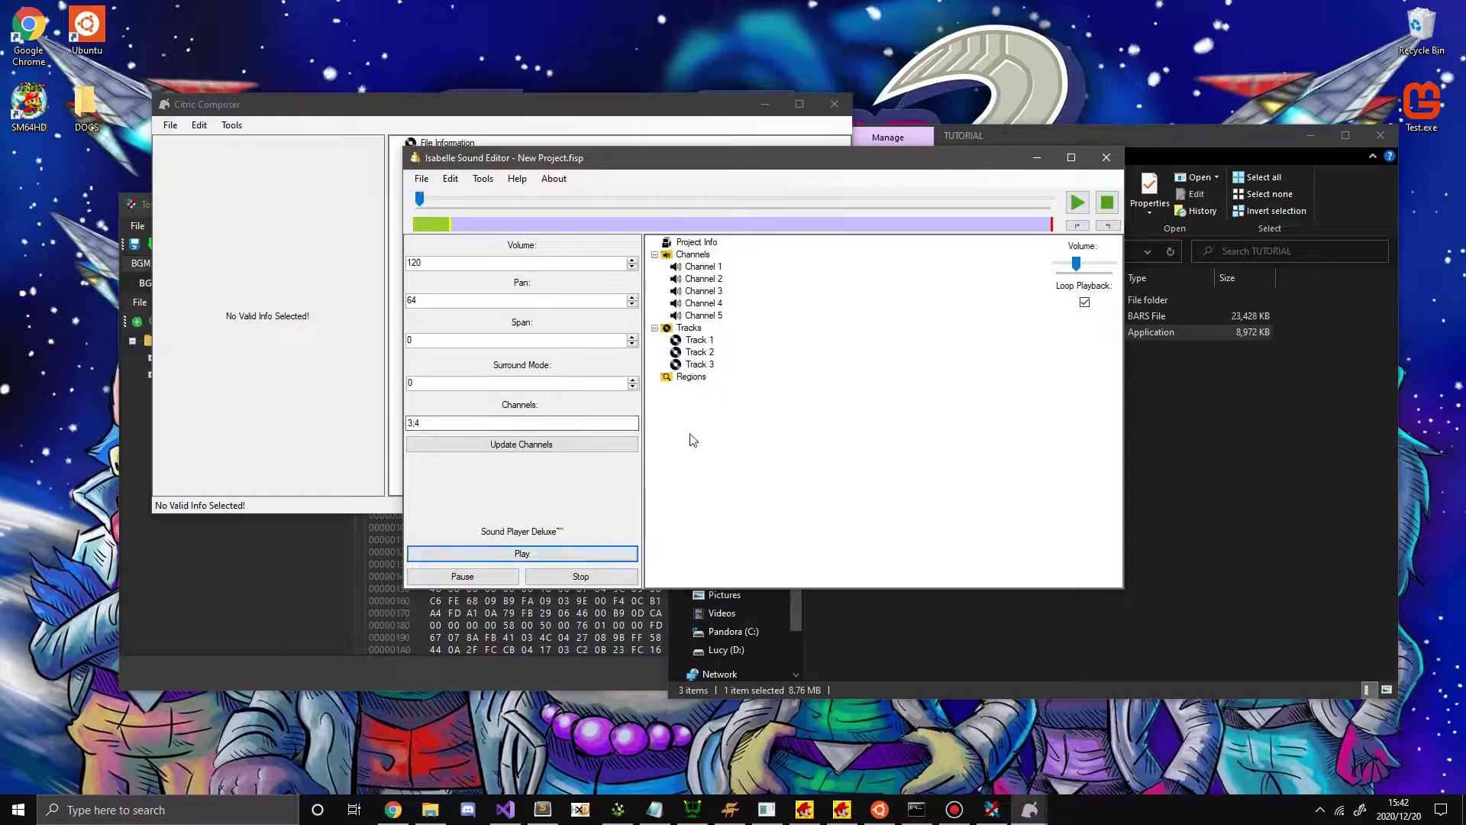
click(1107, 204)
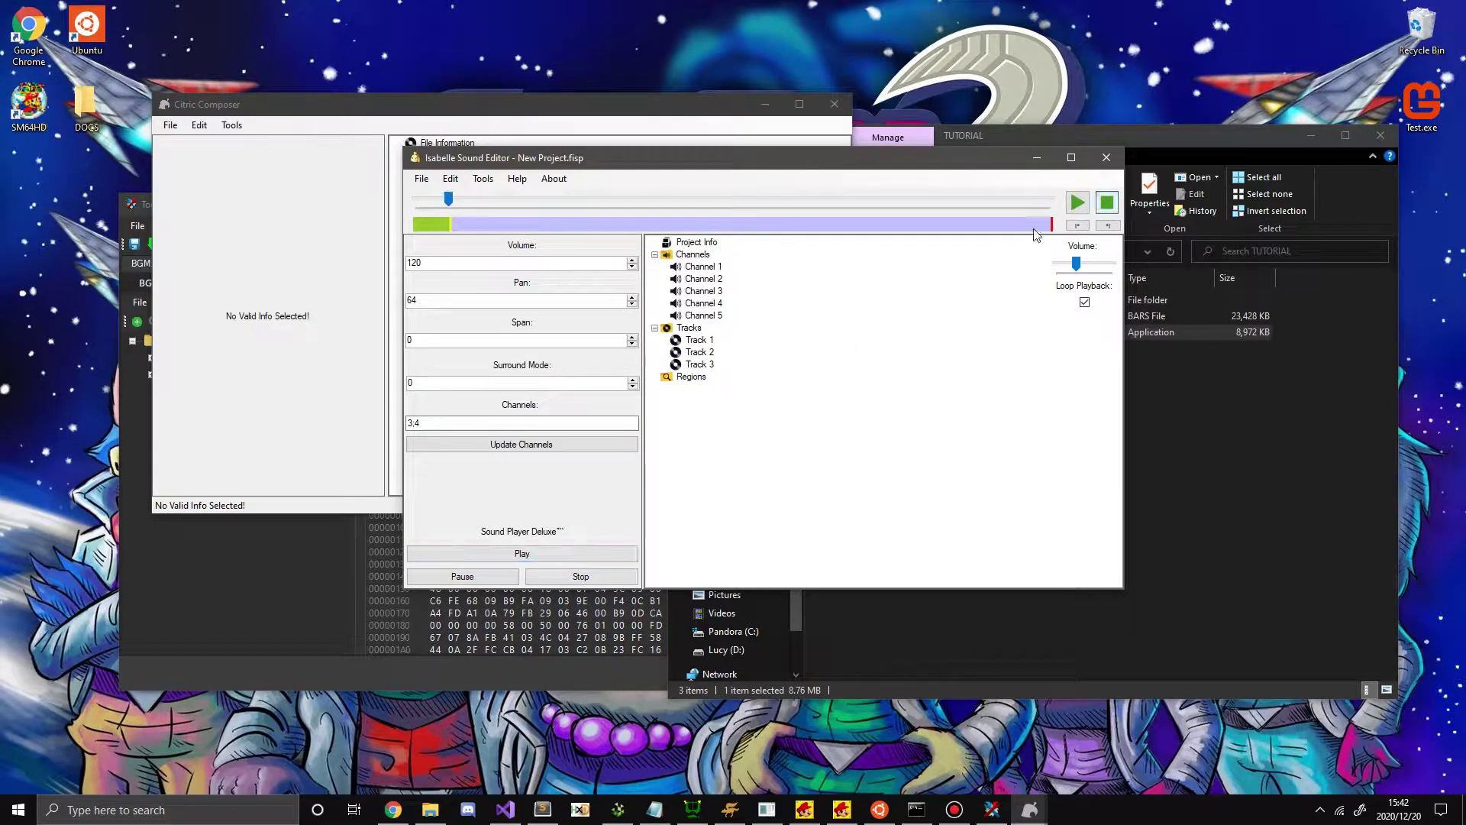
Play a short preview of Track 3 and stop playback.
click(700, 364)
click(576, 553)
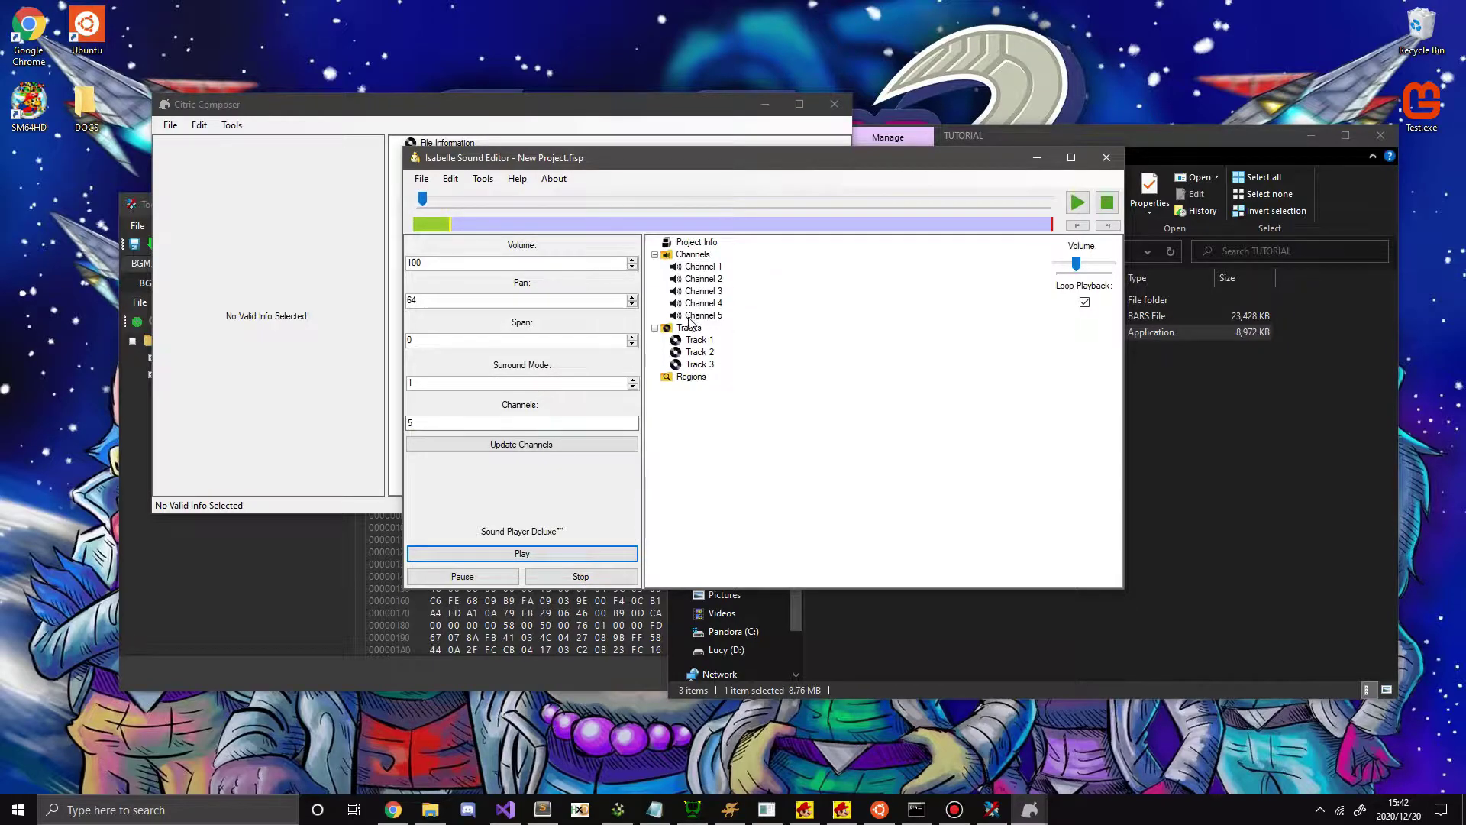
click(1107, 202)
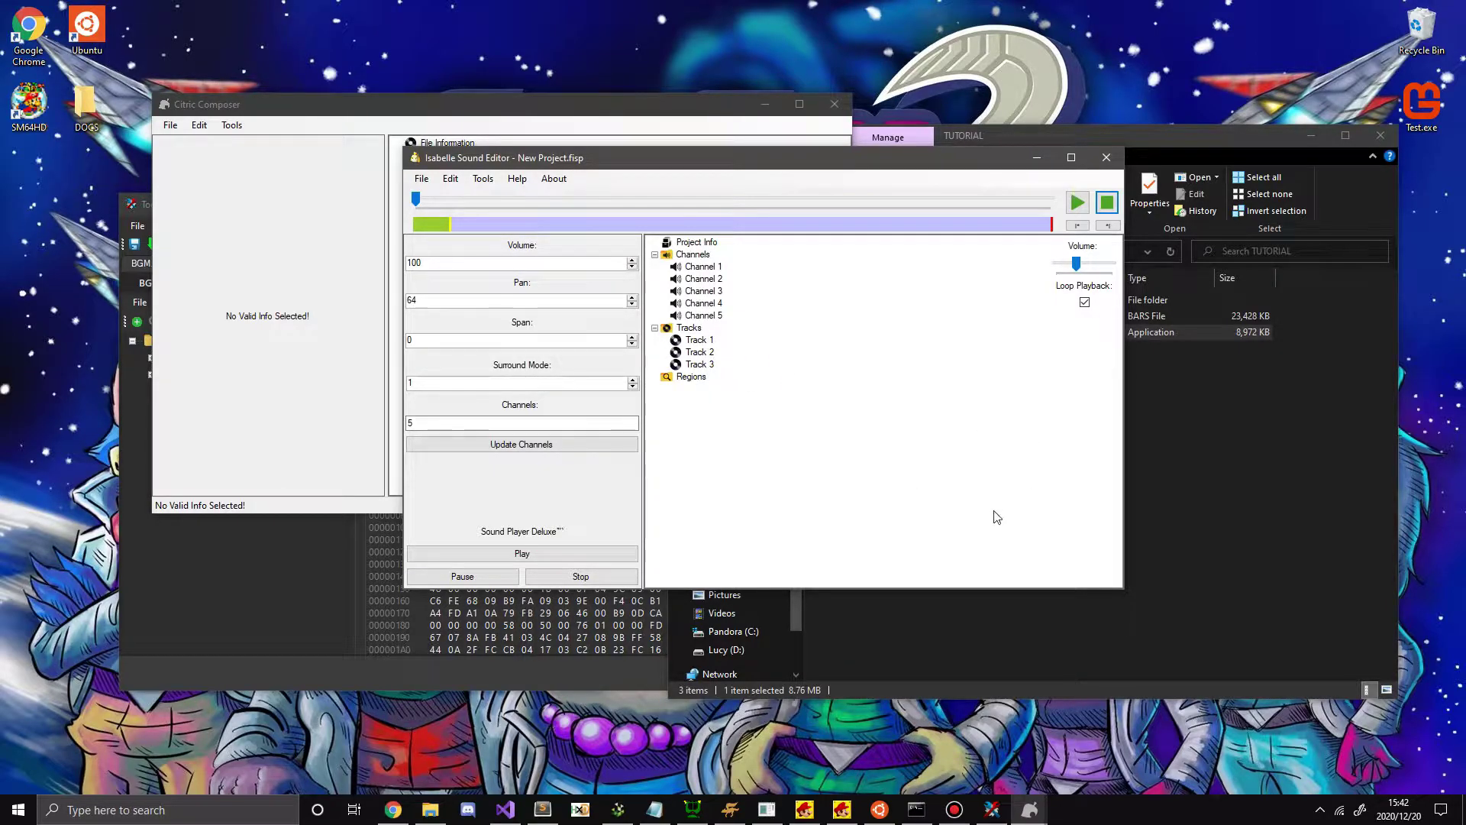
click(1188, 502)
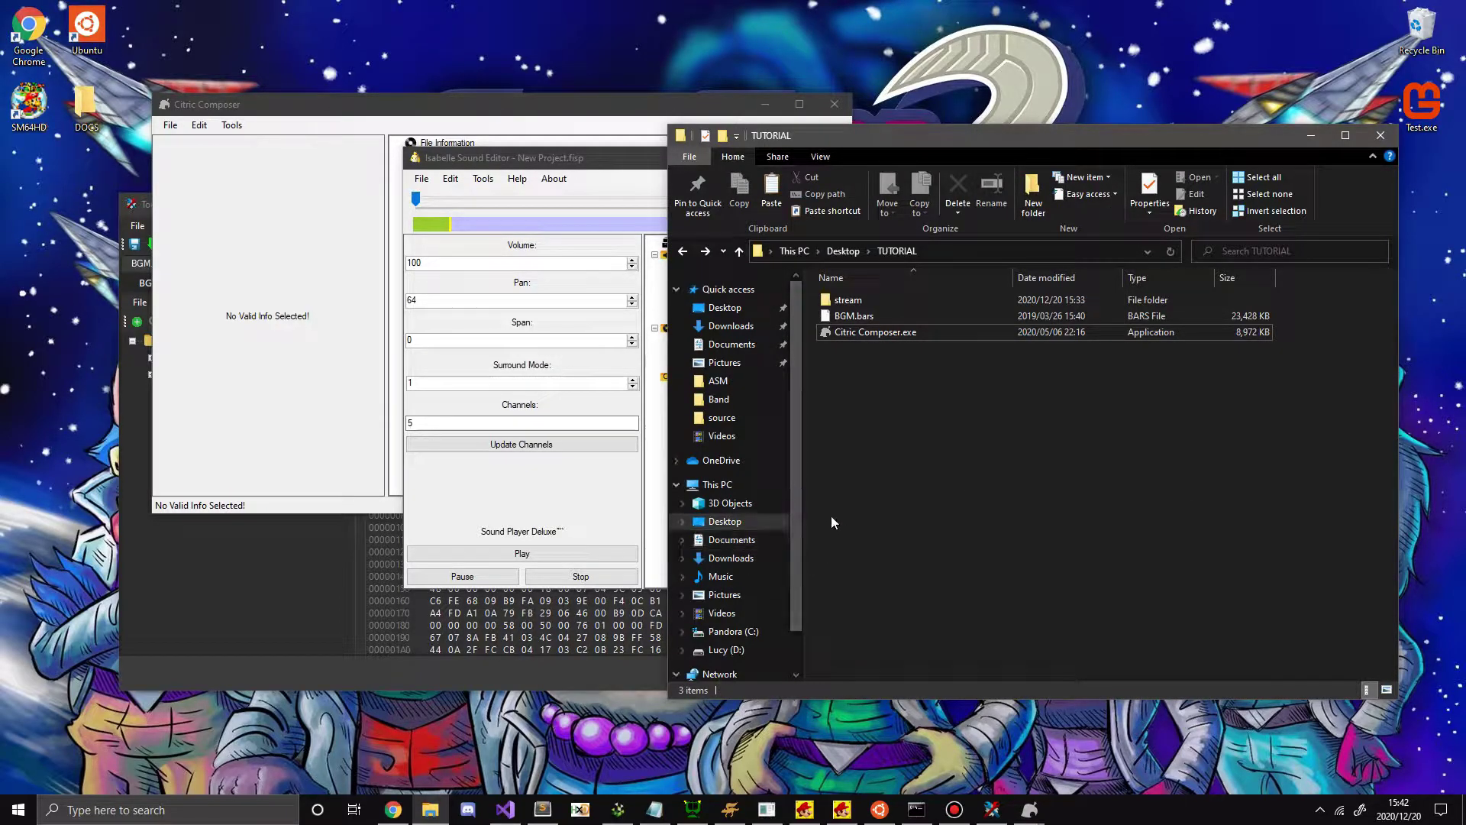
click(443, 260)
click(451, 178)
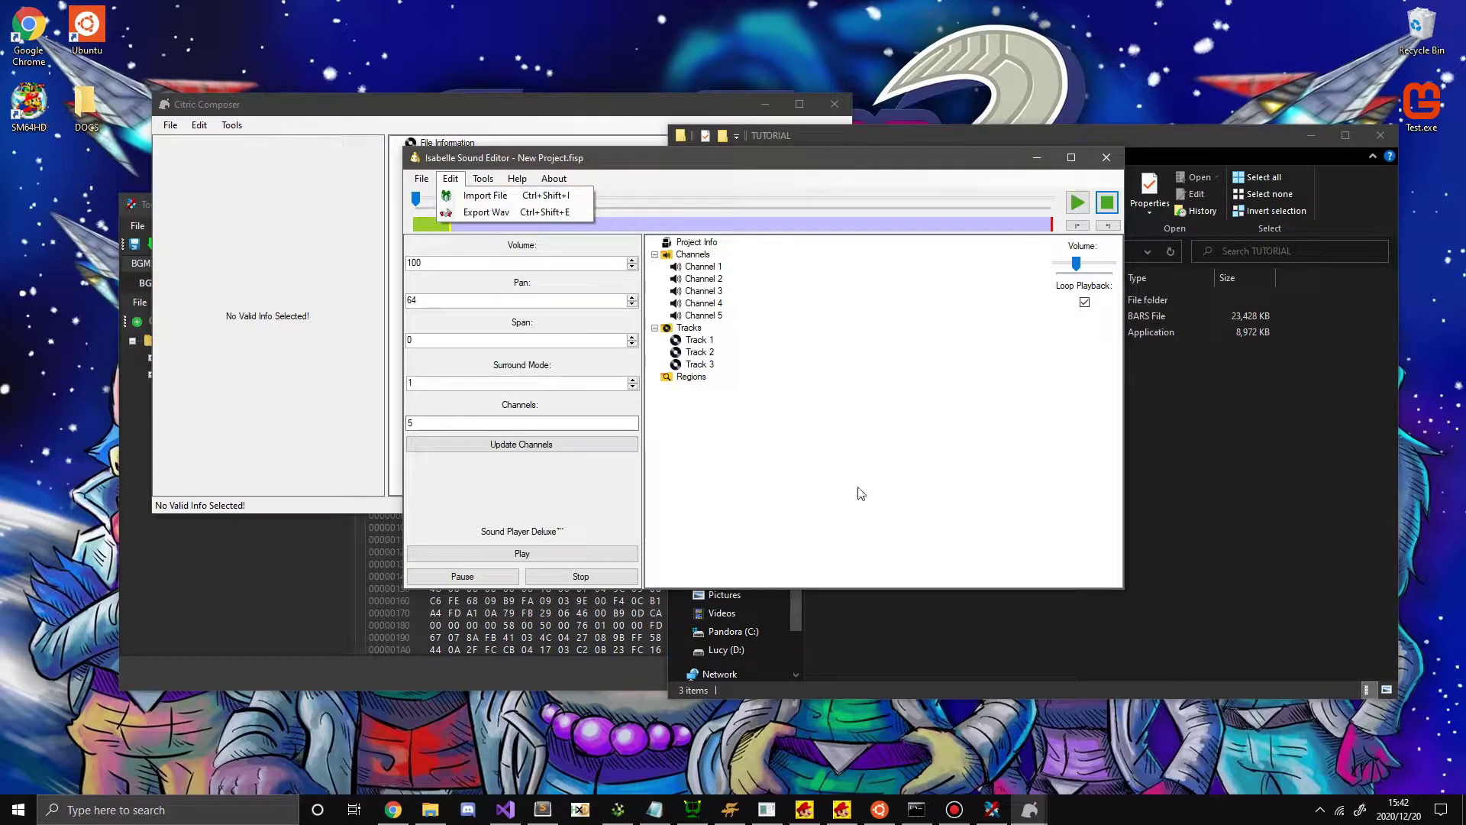
click(1192, 478)
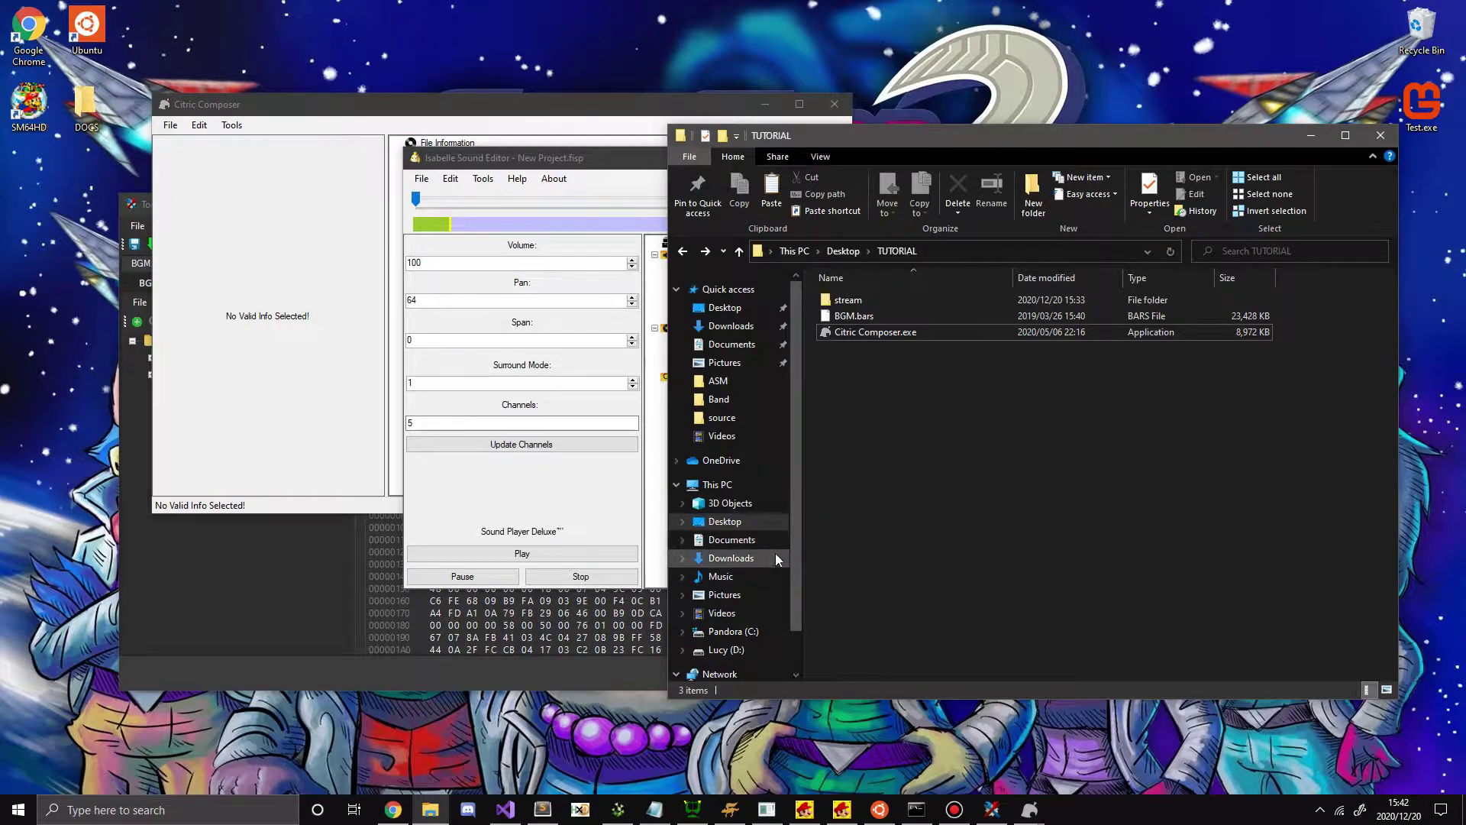
scroll(796, 549, down, 1)
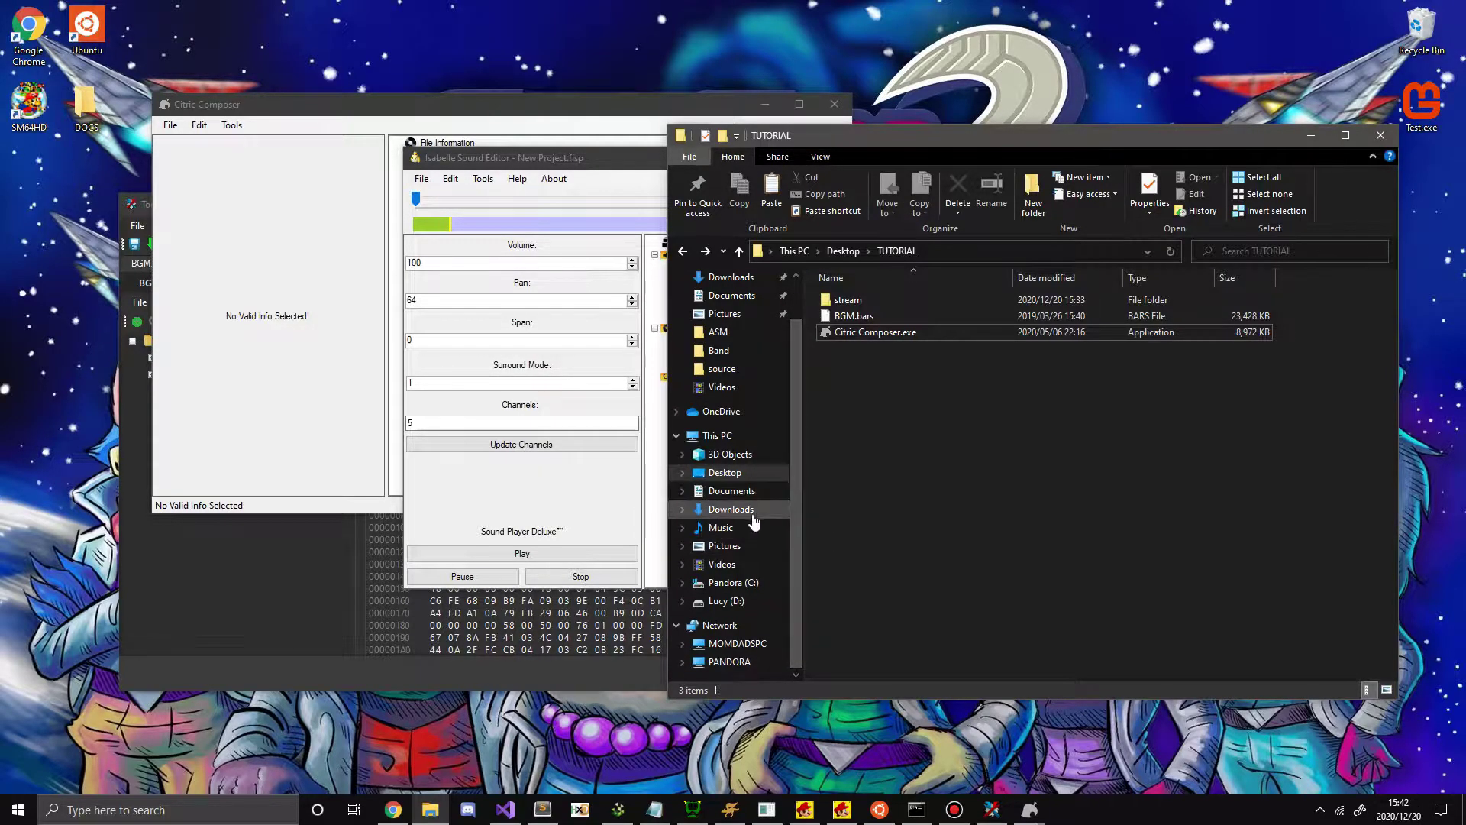
scroll(790, 496, up, 1)
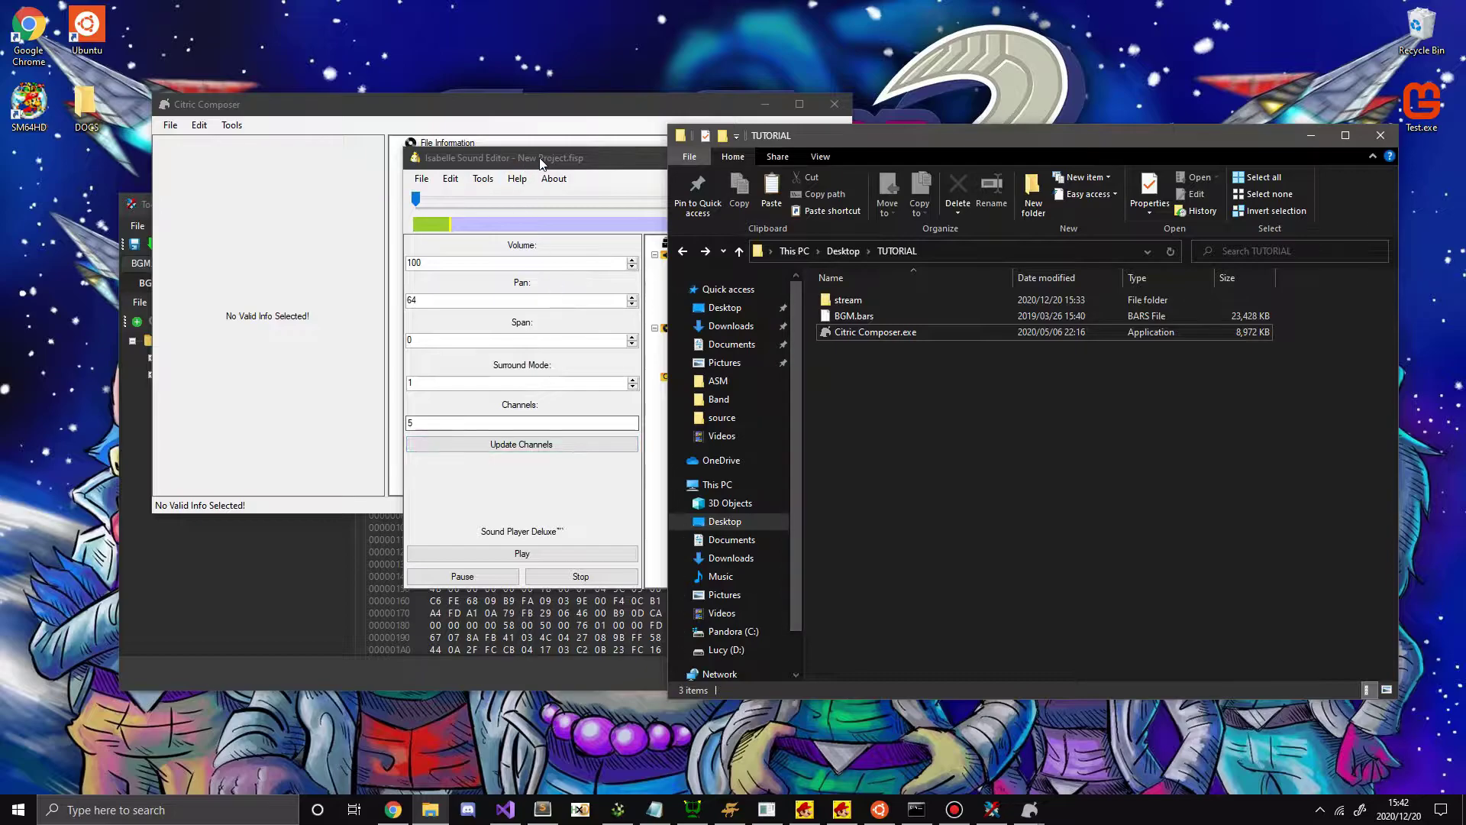
Move the sound editor window aside, add theme.wav to the TUTORIAL folder and select it.
drag(578, 172, 386, 144)
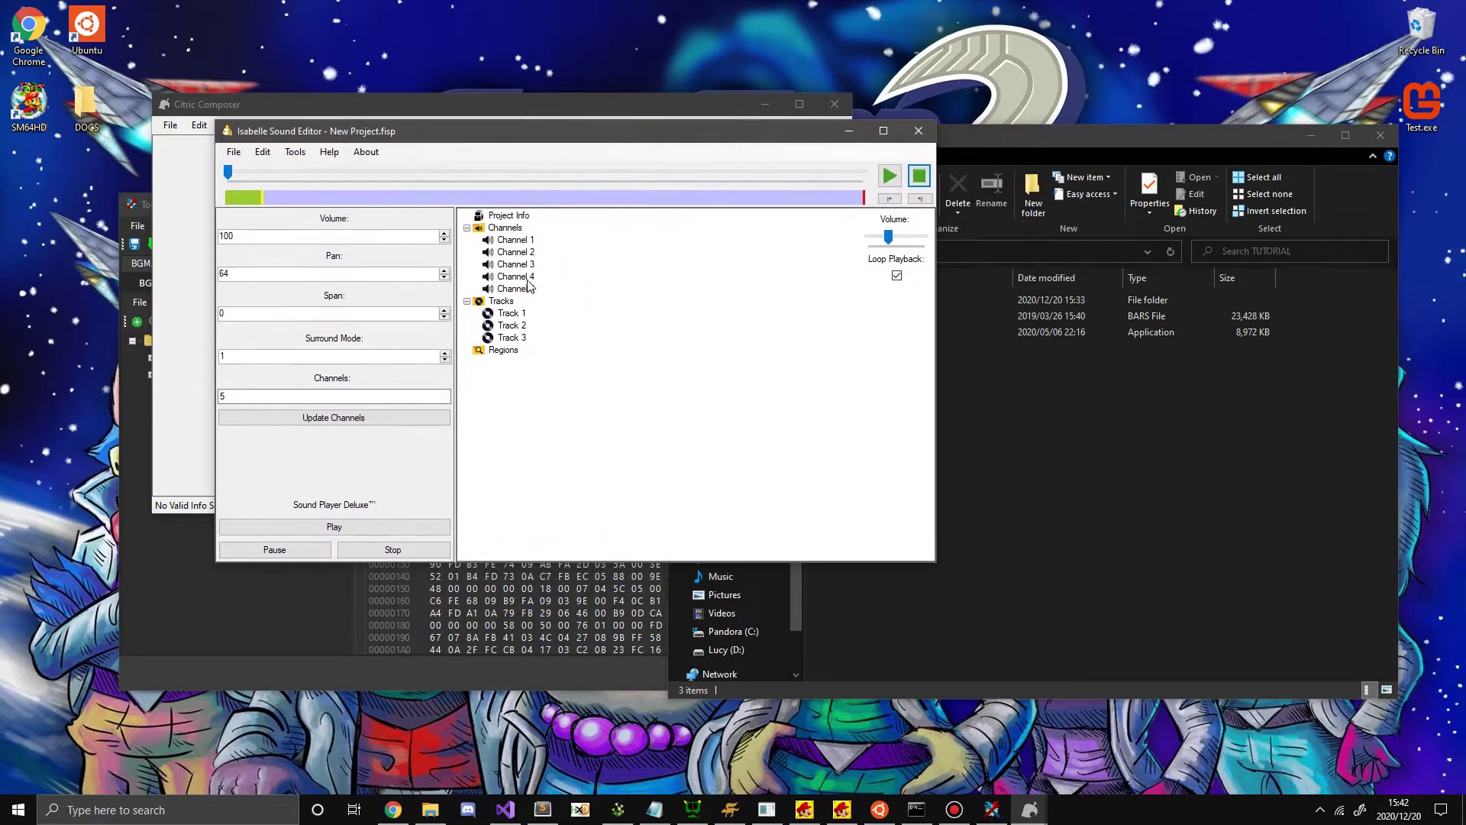
click(1080, 474)
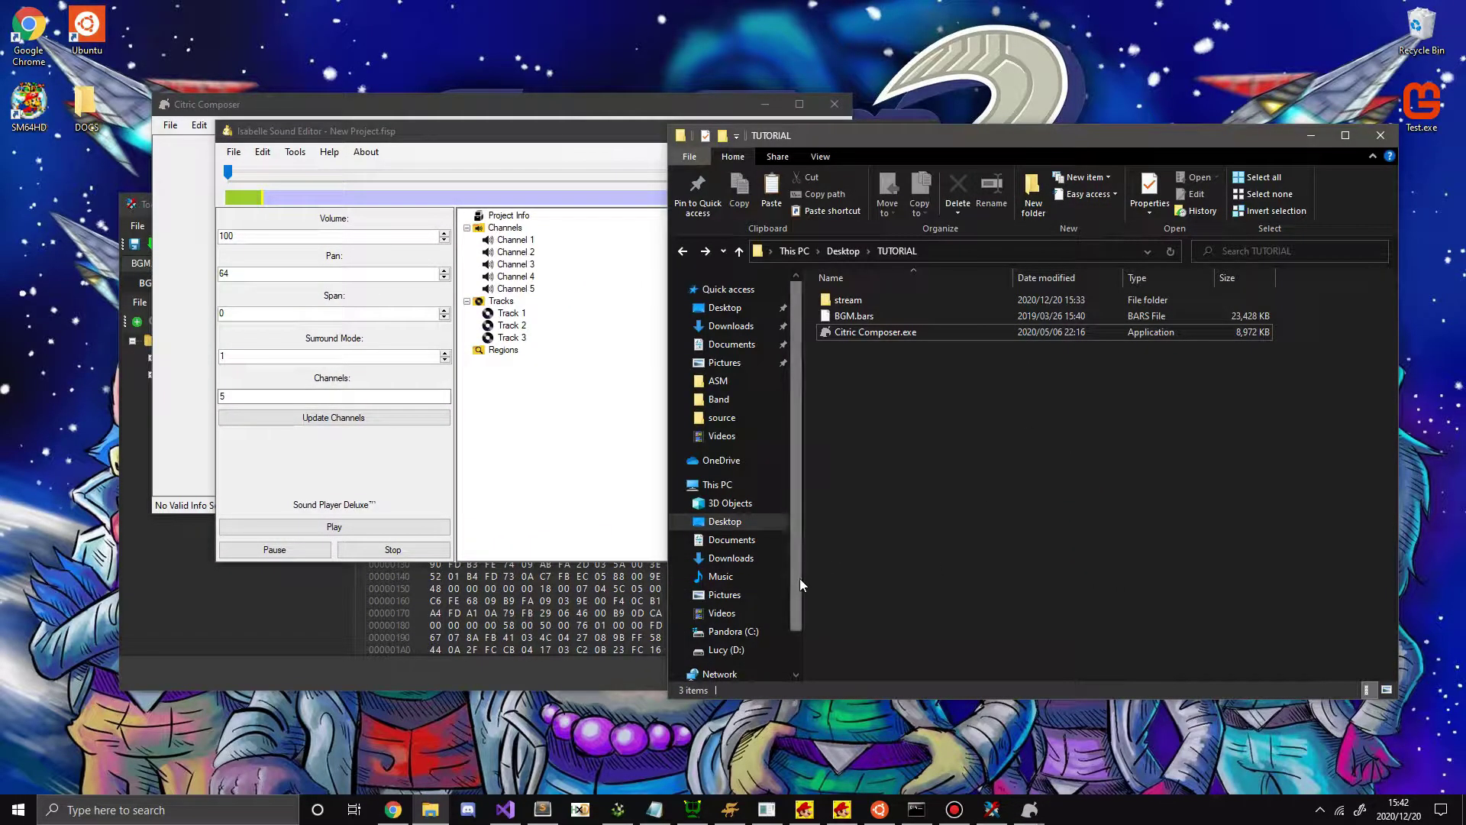
drag(799, 579, 796, 622)
scroll(796, 621, up, 1)
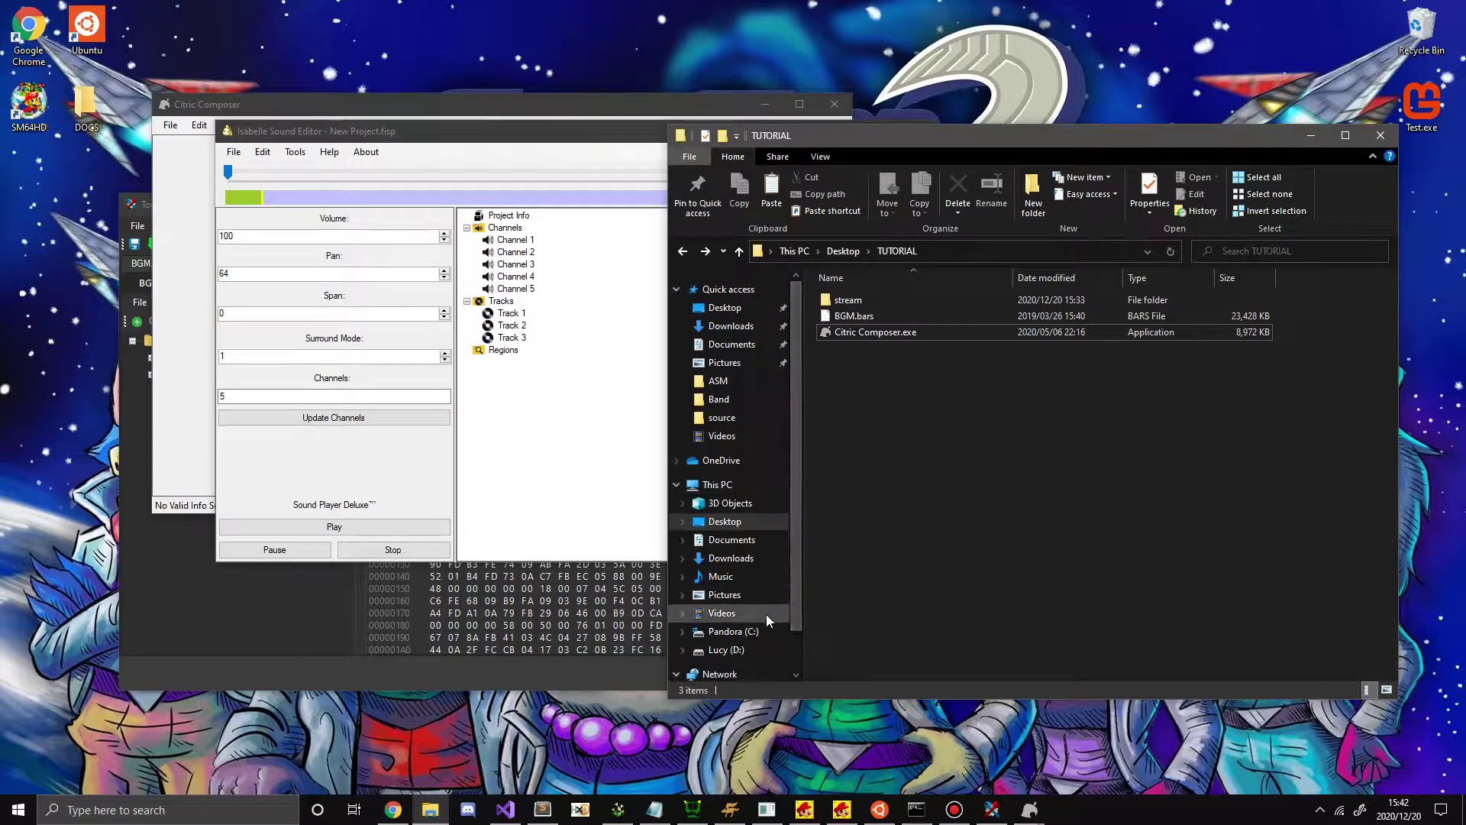
click(741, 583)
key(alt+Left)
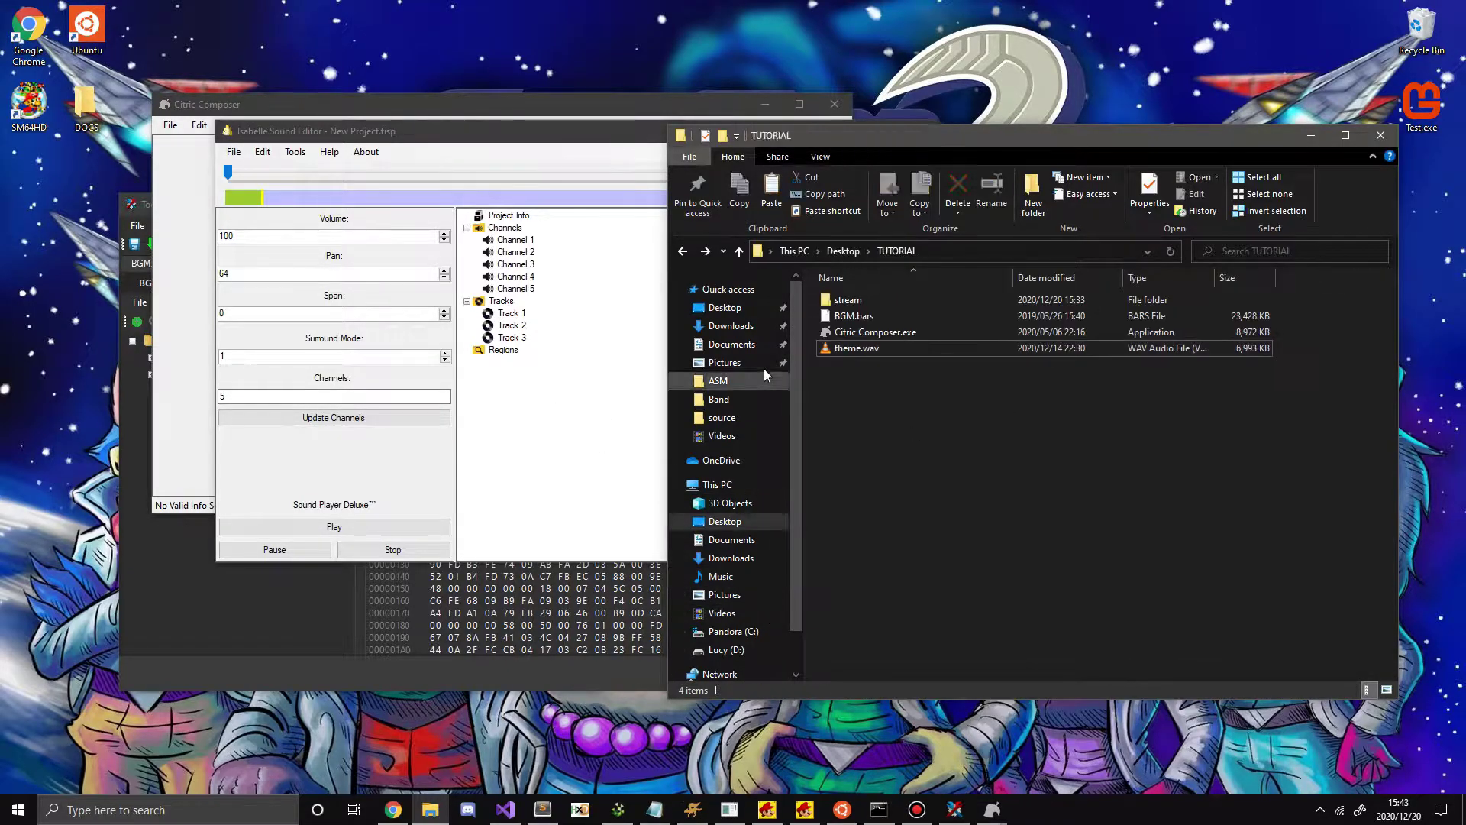
click(876, 353)
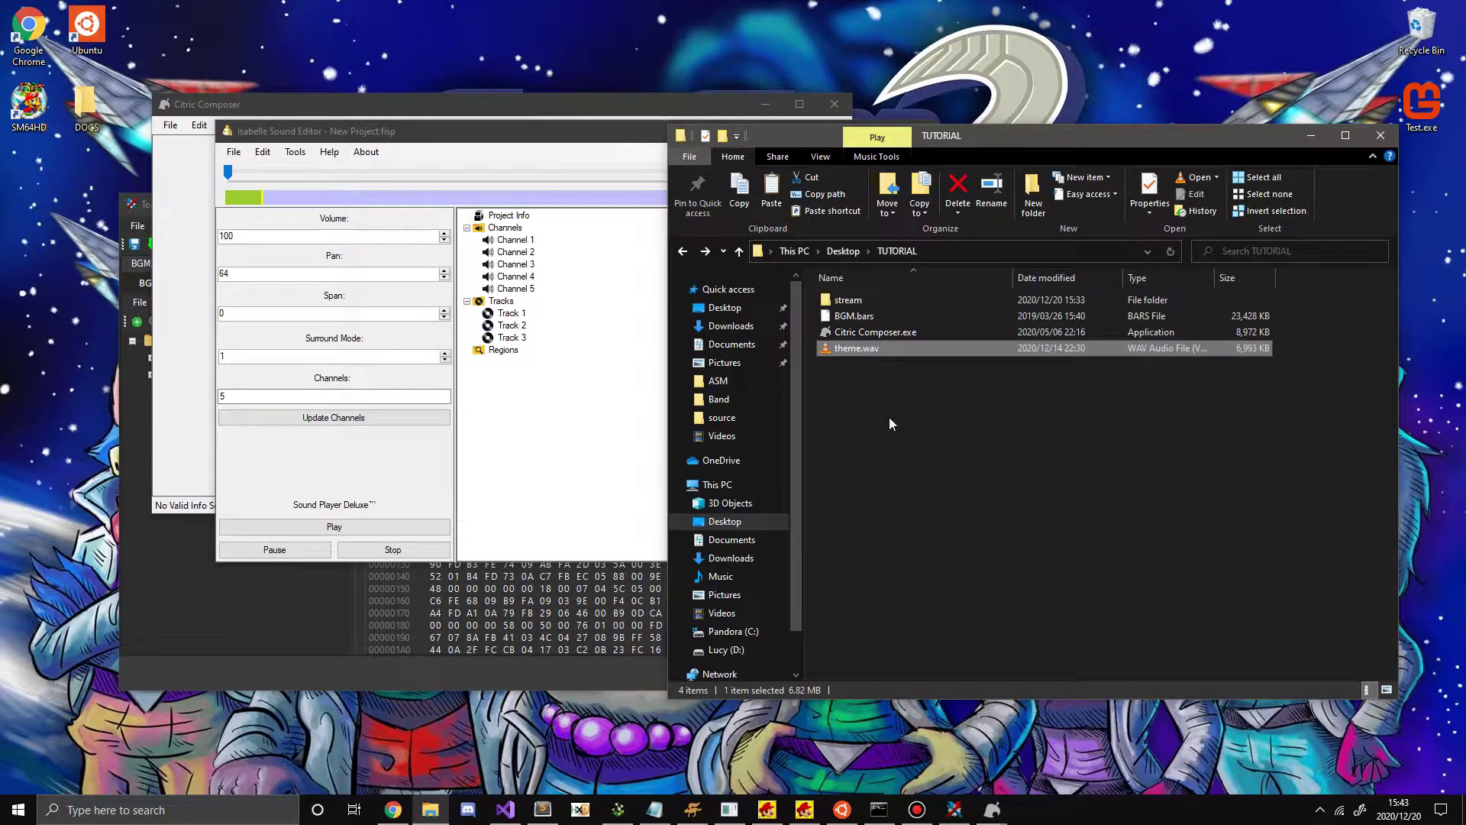
Switch to Audacity by searching for it with "au" and launching it.
key(super)
text(au)
key(Return)
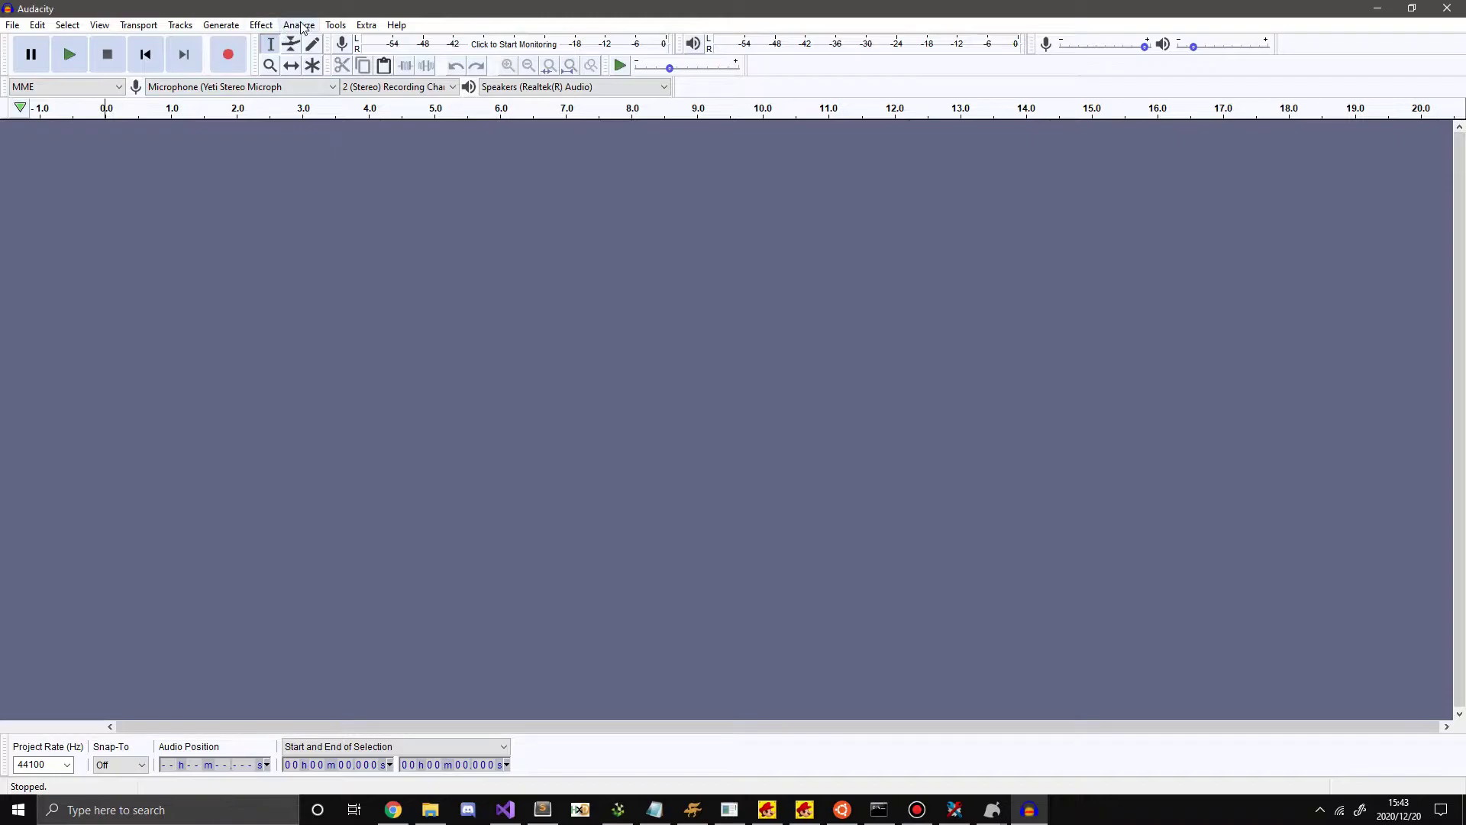
Set audio exports to use advanced mixing options in the Import / Export preferences.
click(336, 26)
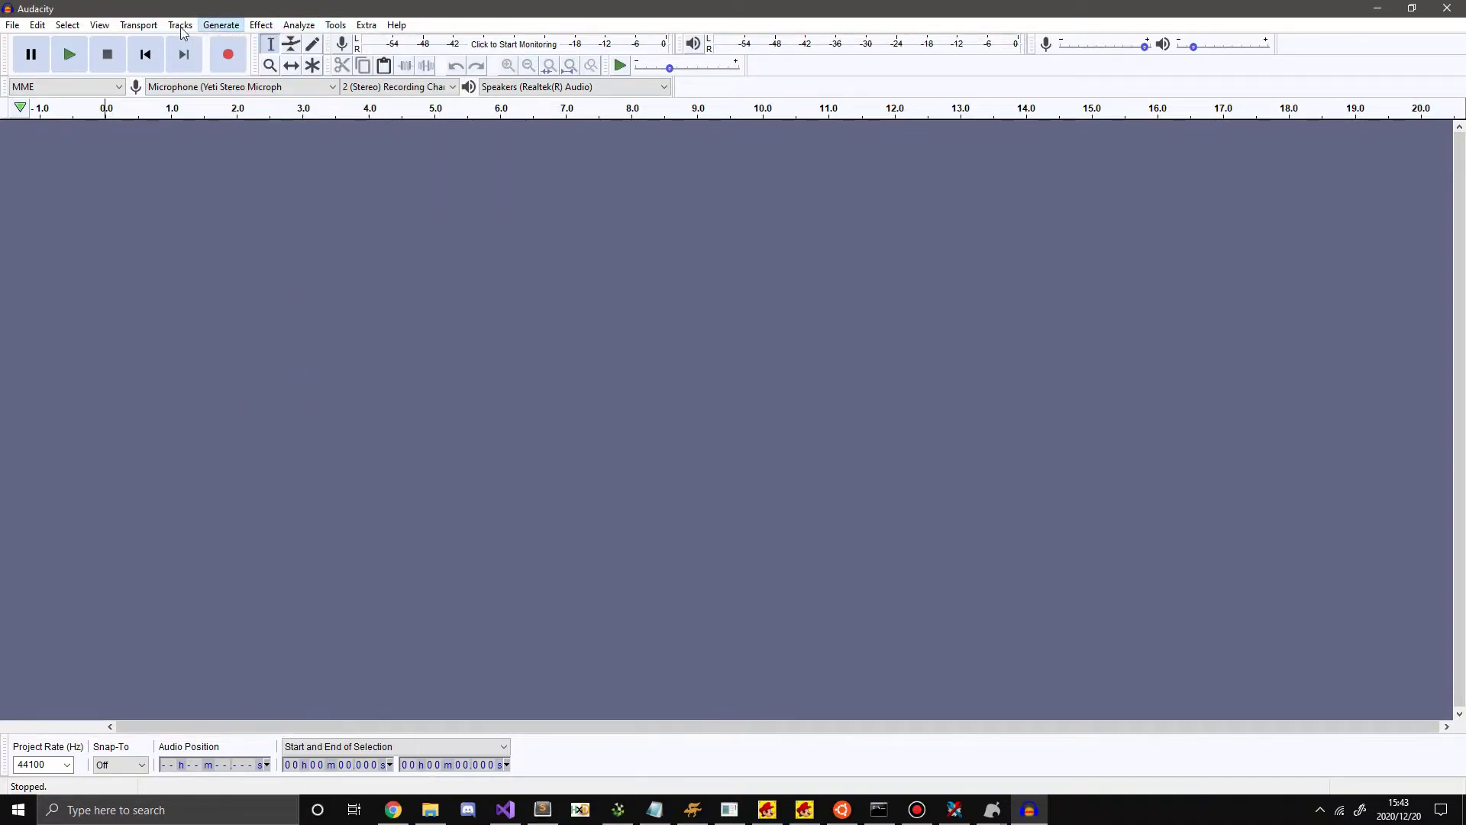
mouse_move(26, 35)
click(112, 264)
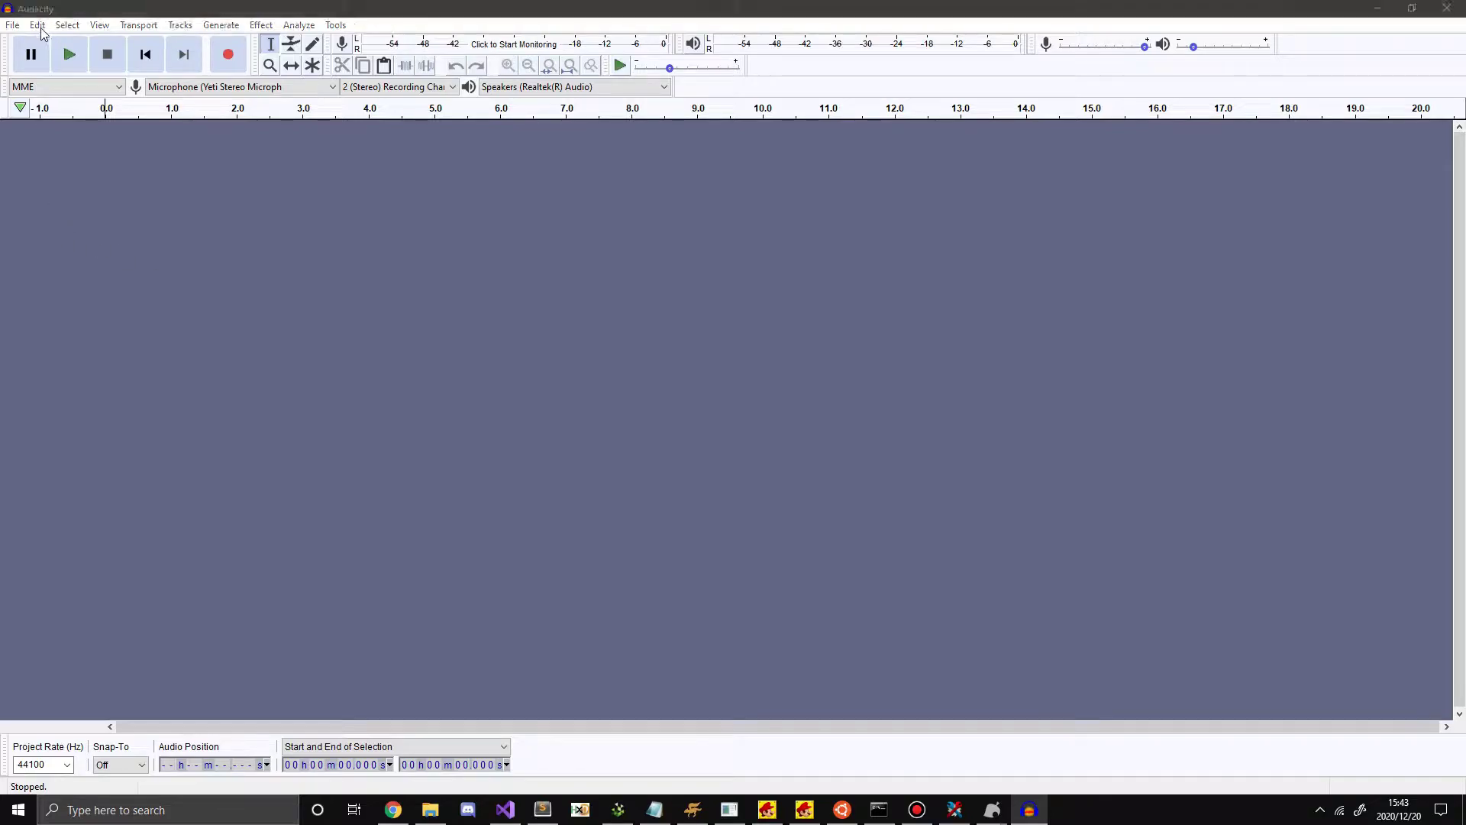
click(545, 371)
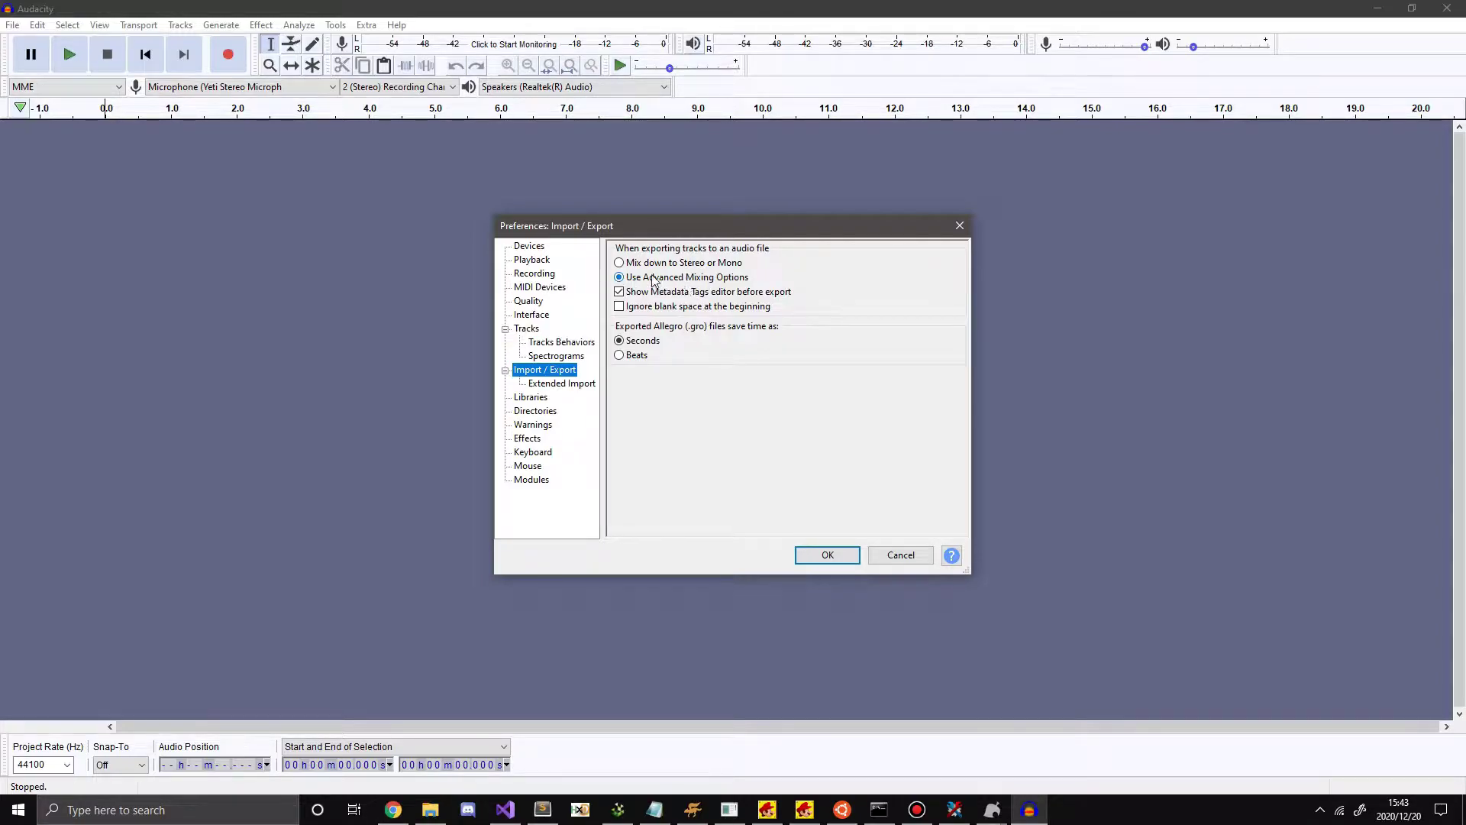
click(698, 280)
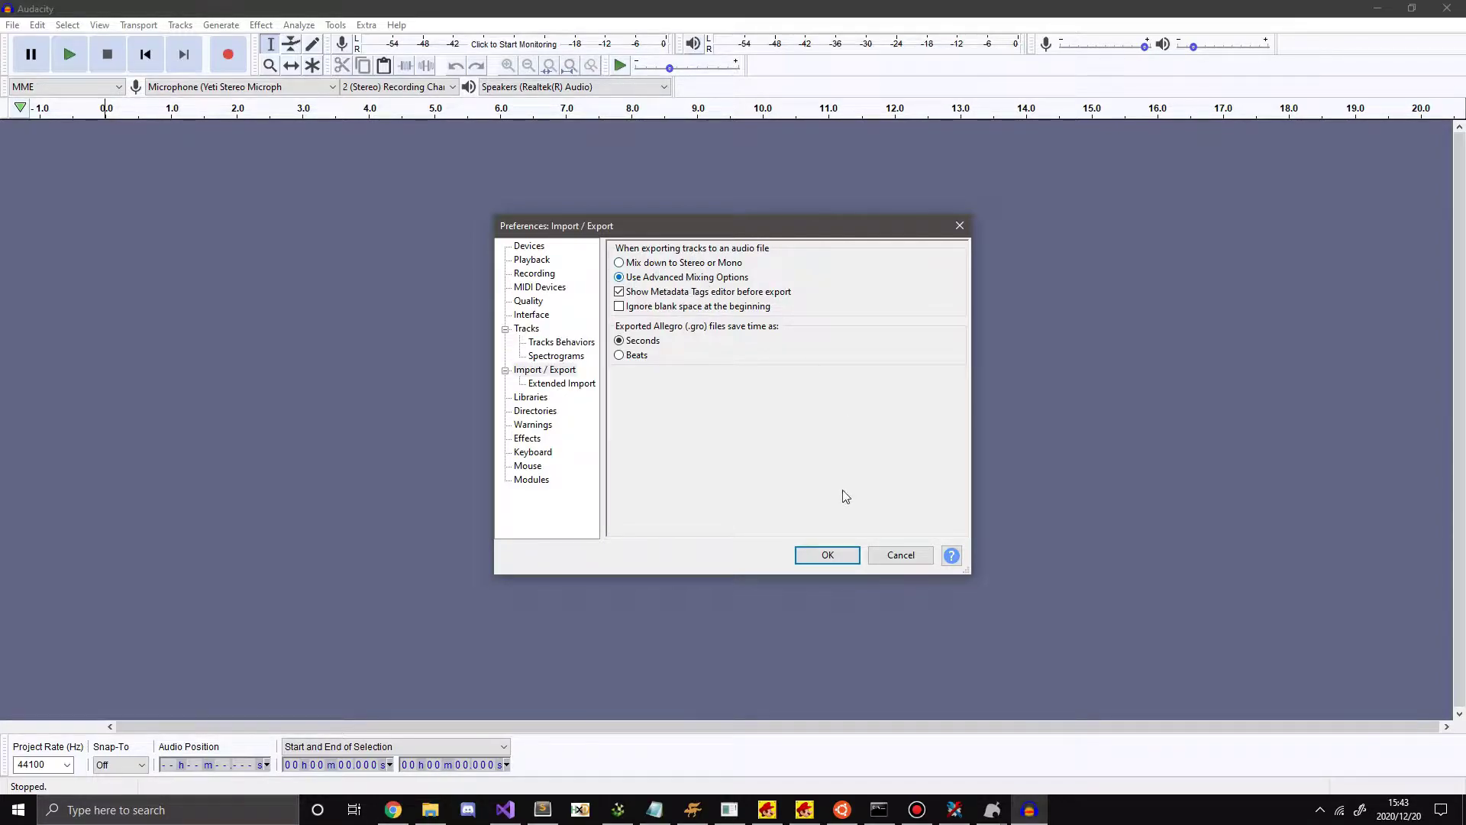
click(841, 556)
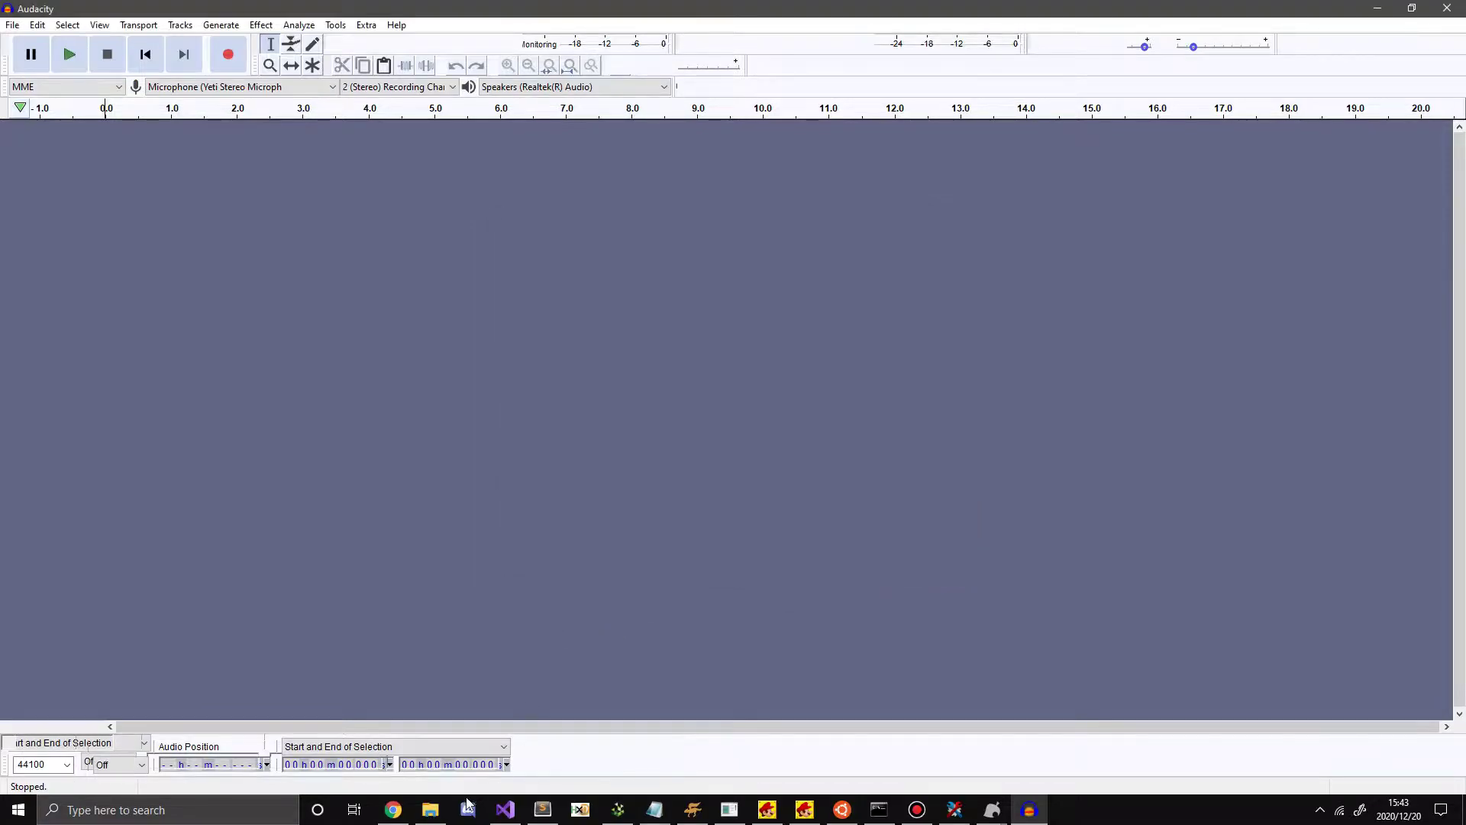
Import theme.wav from the TUTORIAL folder as a stereo track and play a short preview of it.
click(430, 810)
drag(842, 349, 416, 400)
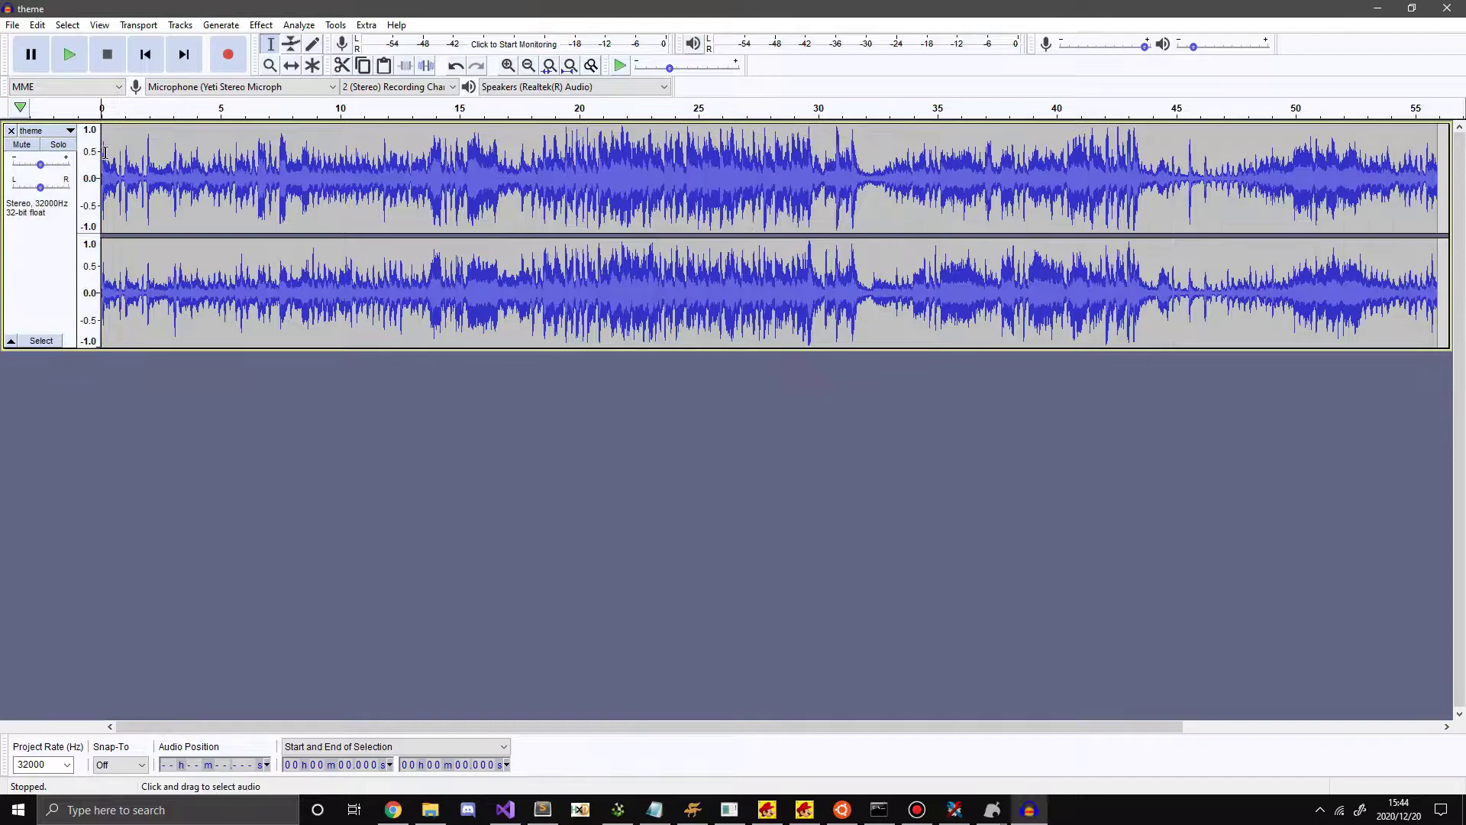
click(69, 55)
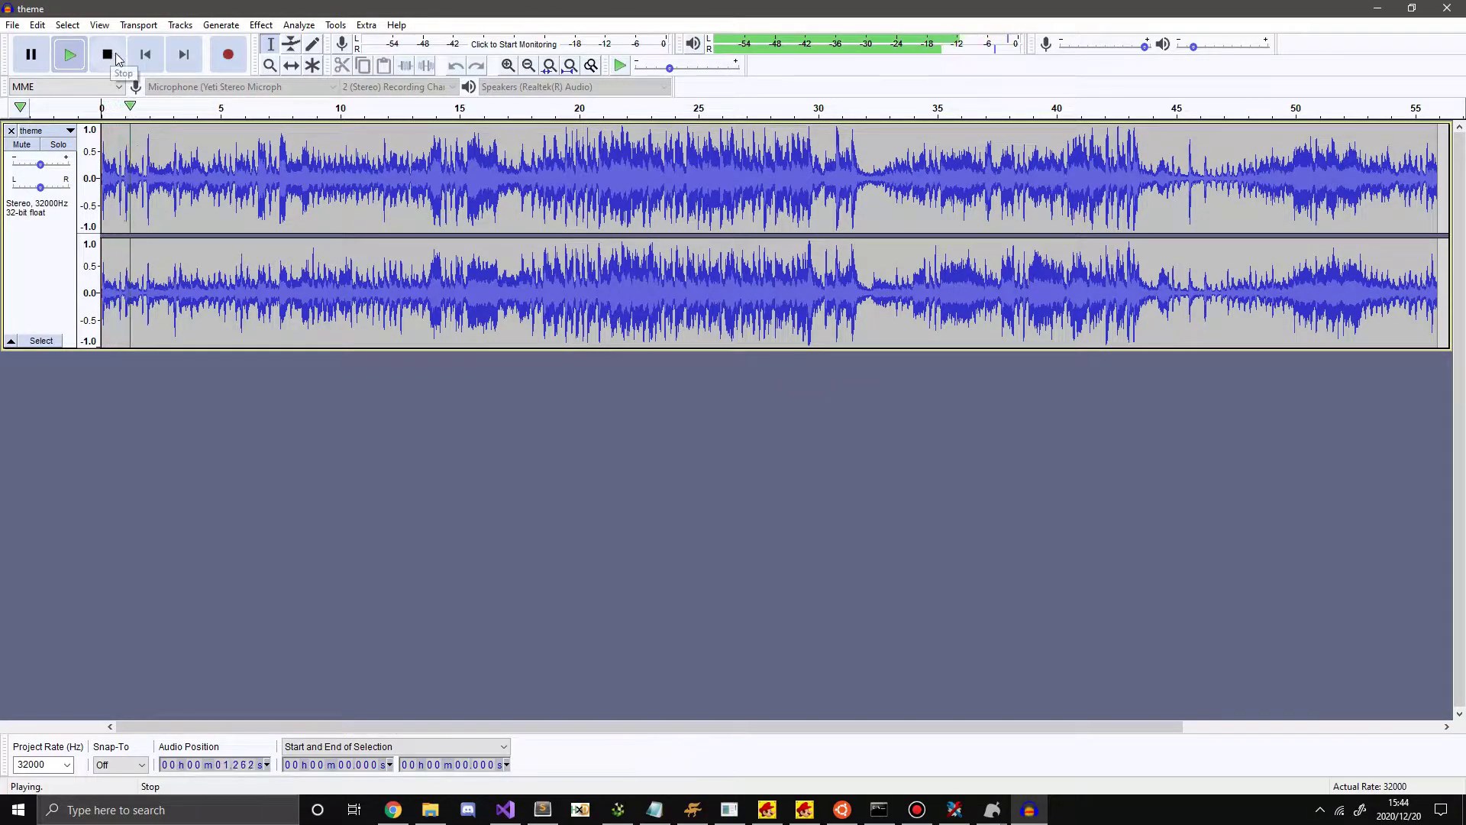
click(114, 56)
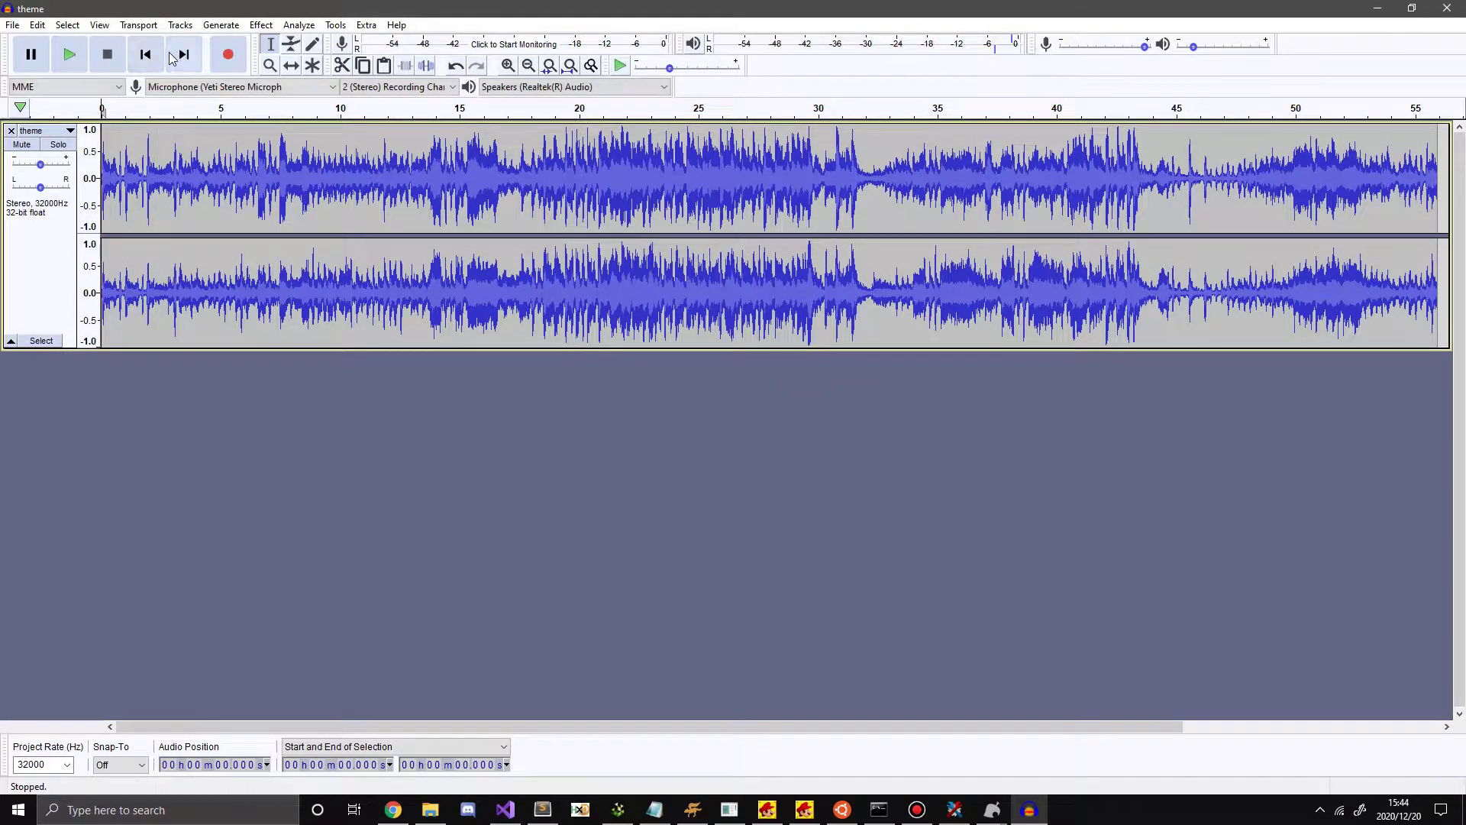
Set the playback device to Speakers (Yeti Stereo Microphon).
click(248, 89)
click(529, 86)
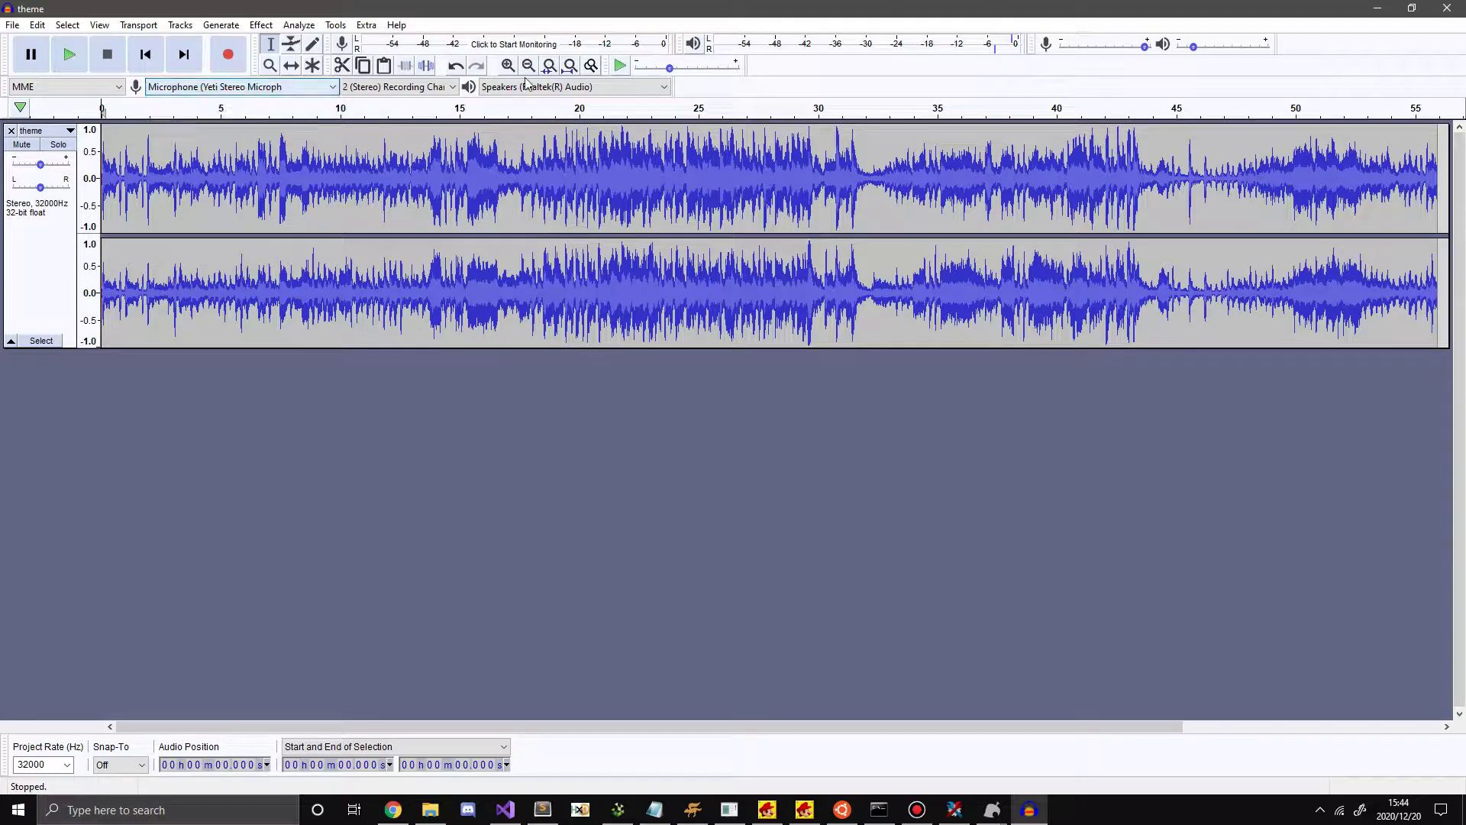
click(529, 86)
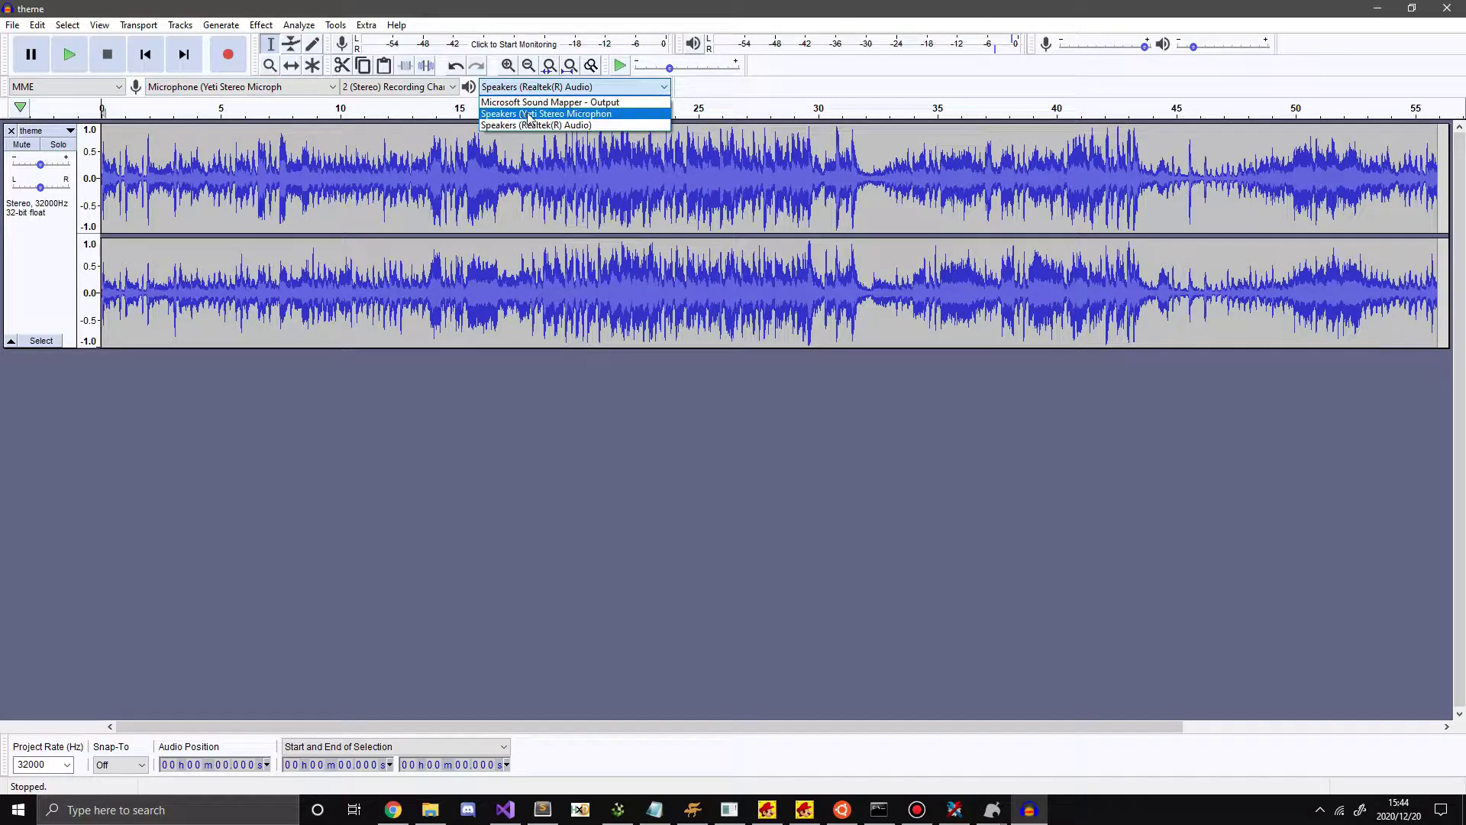
click(527, 113)
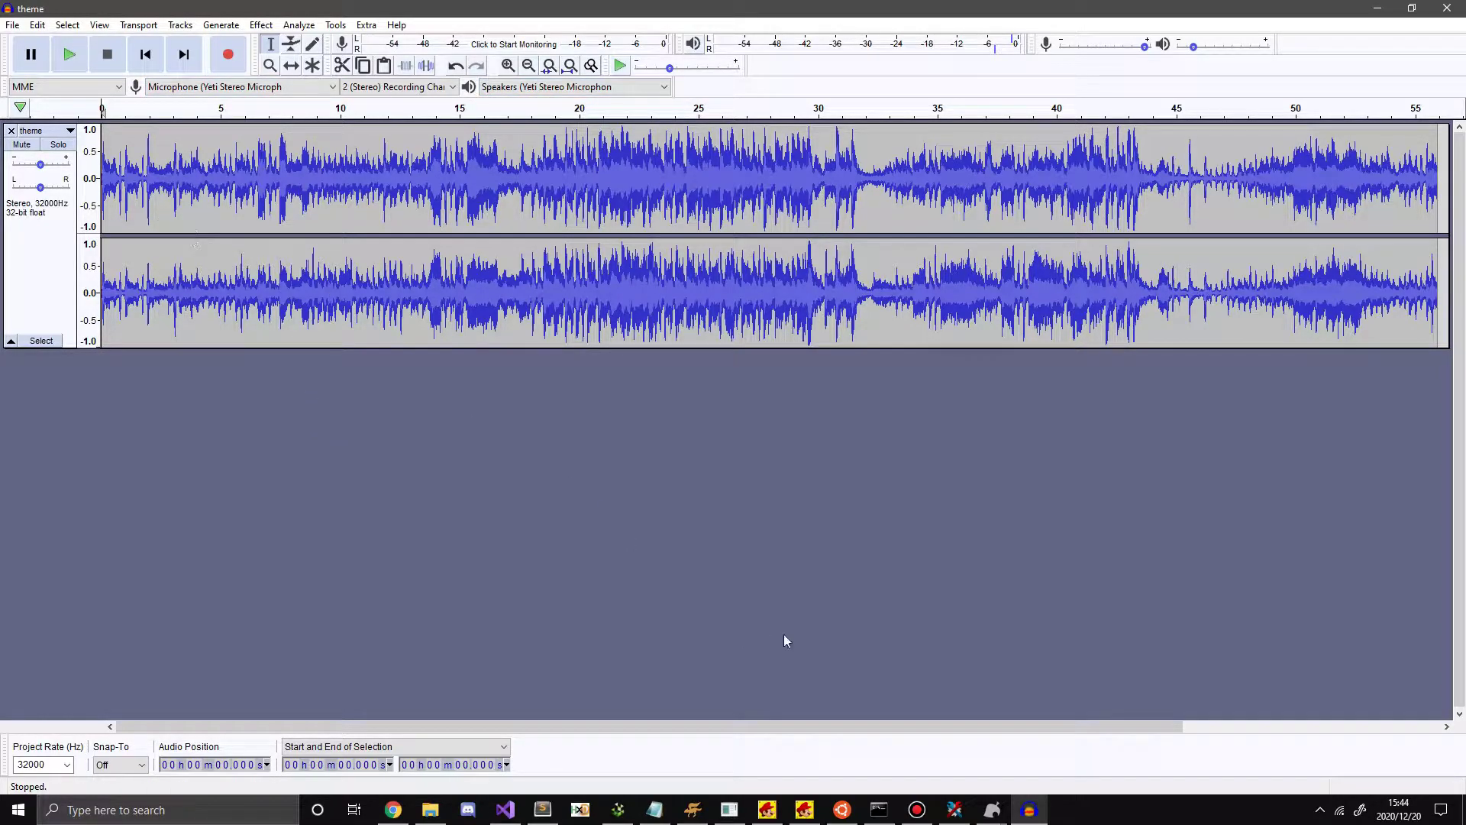
Check the channel layout in Isabelle Sound Editor, and add an empty stereo track and an empty mono track below the theme track in Audacity.
mouse_move(993, 808)
mouse_move(1024, 749)
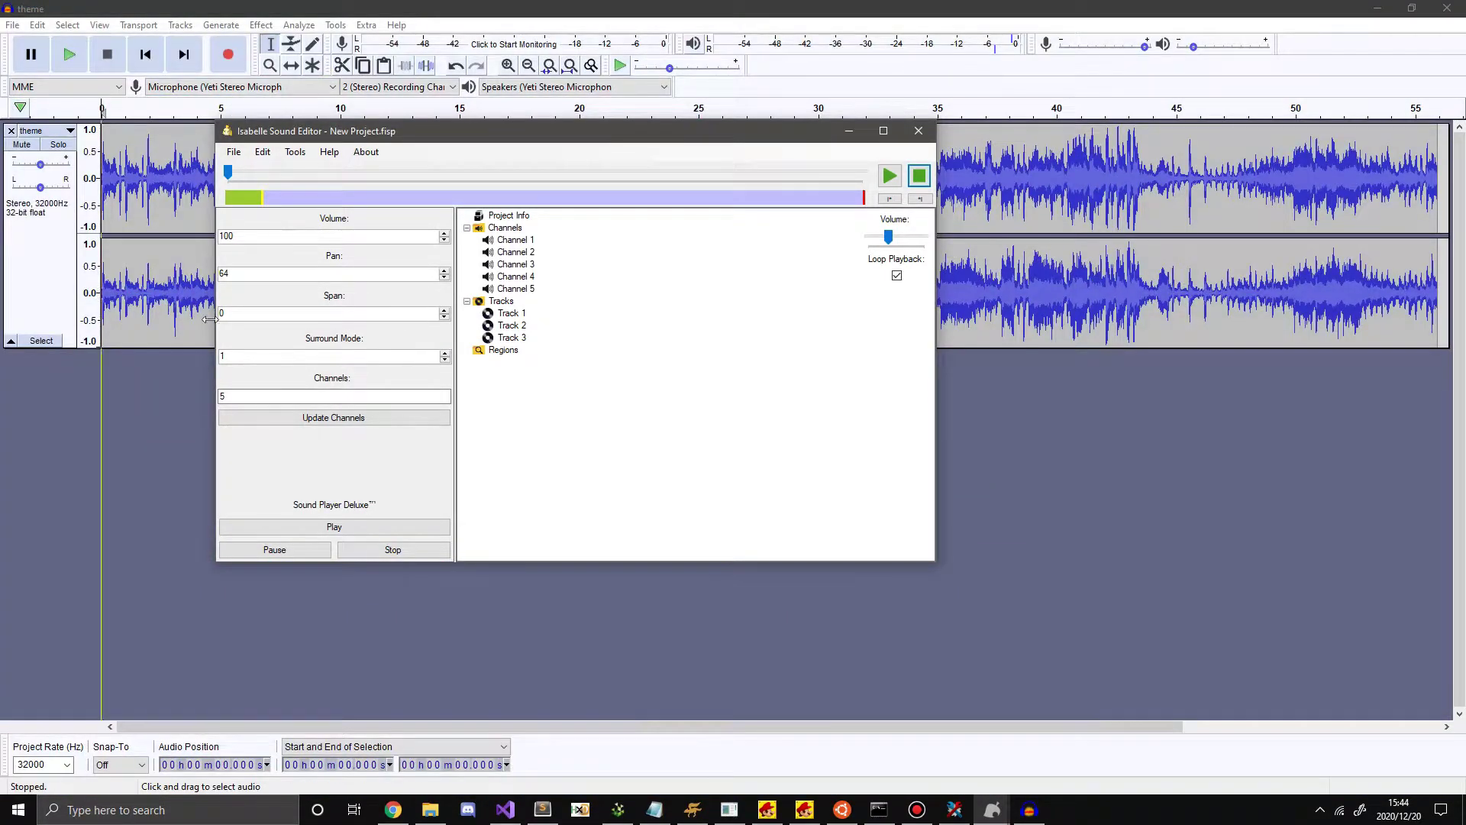
click(447, 7)
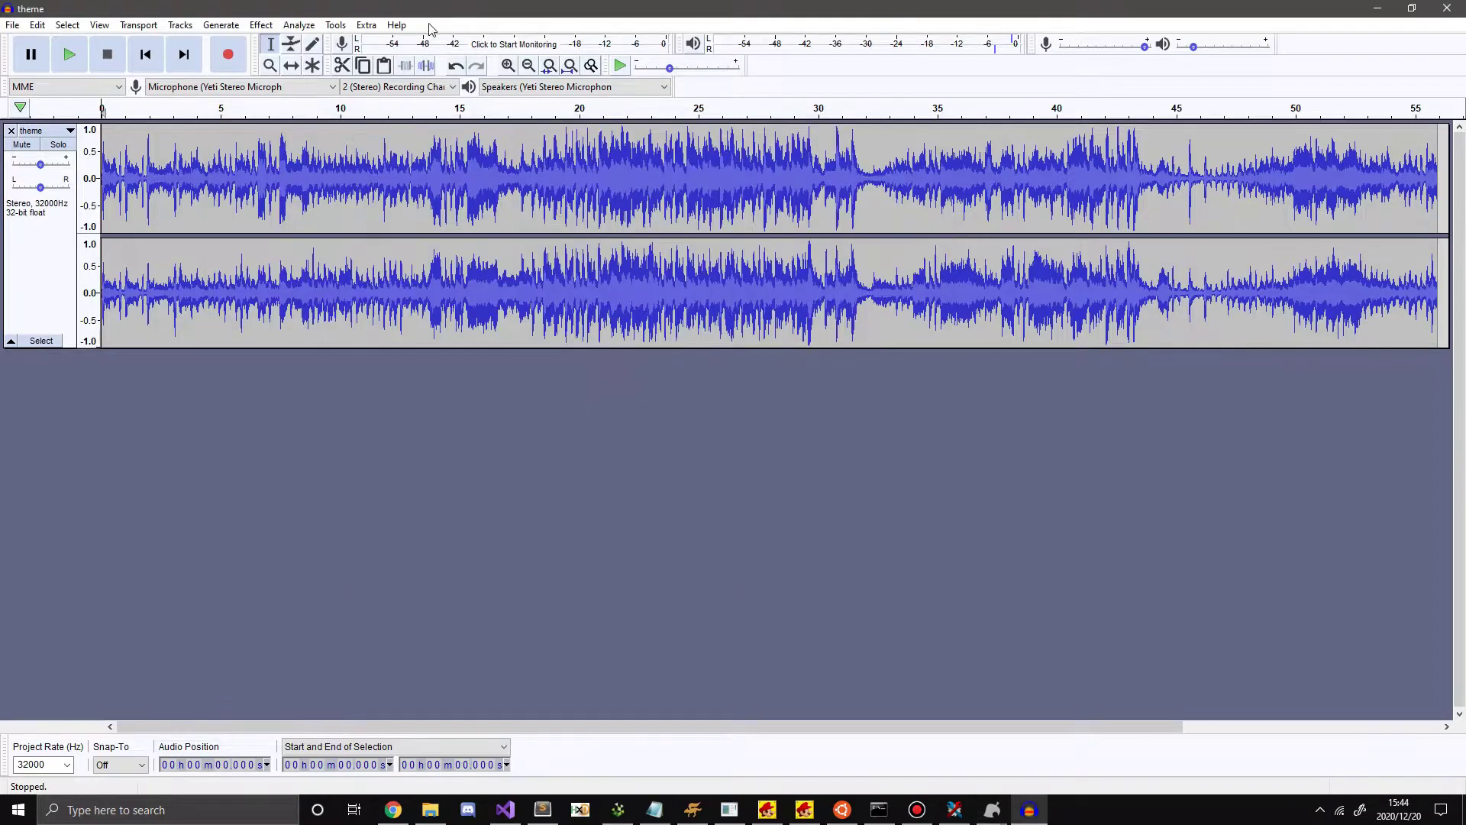
key(ctrl+3)
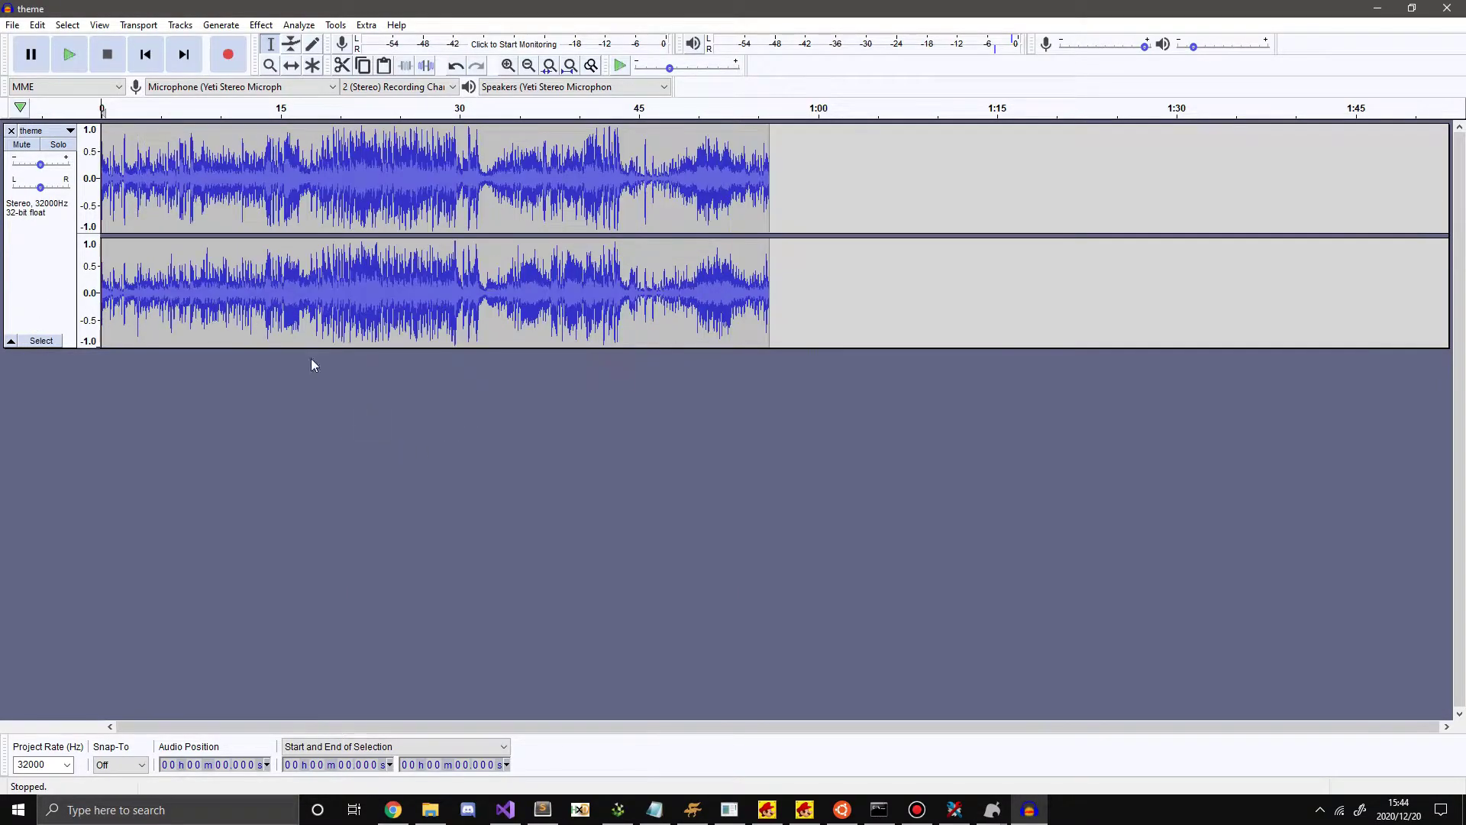
click(221, 24)
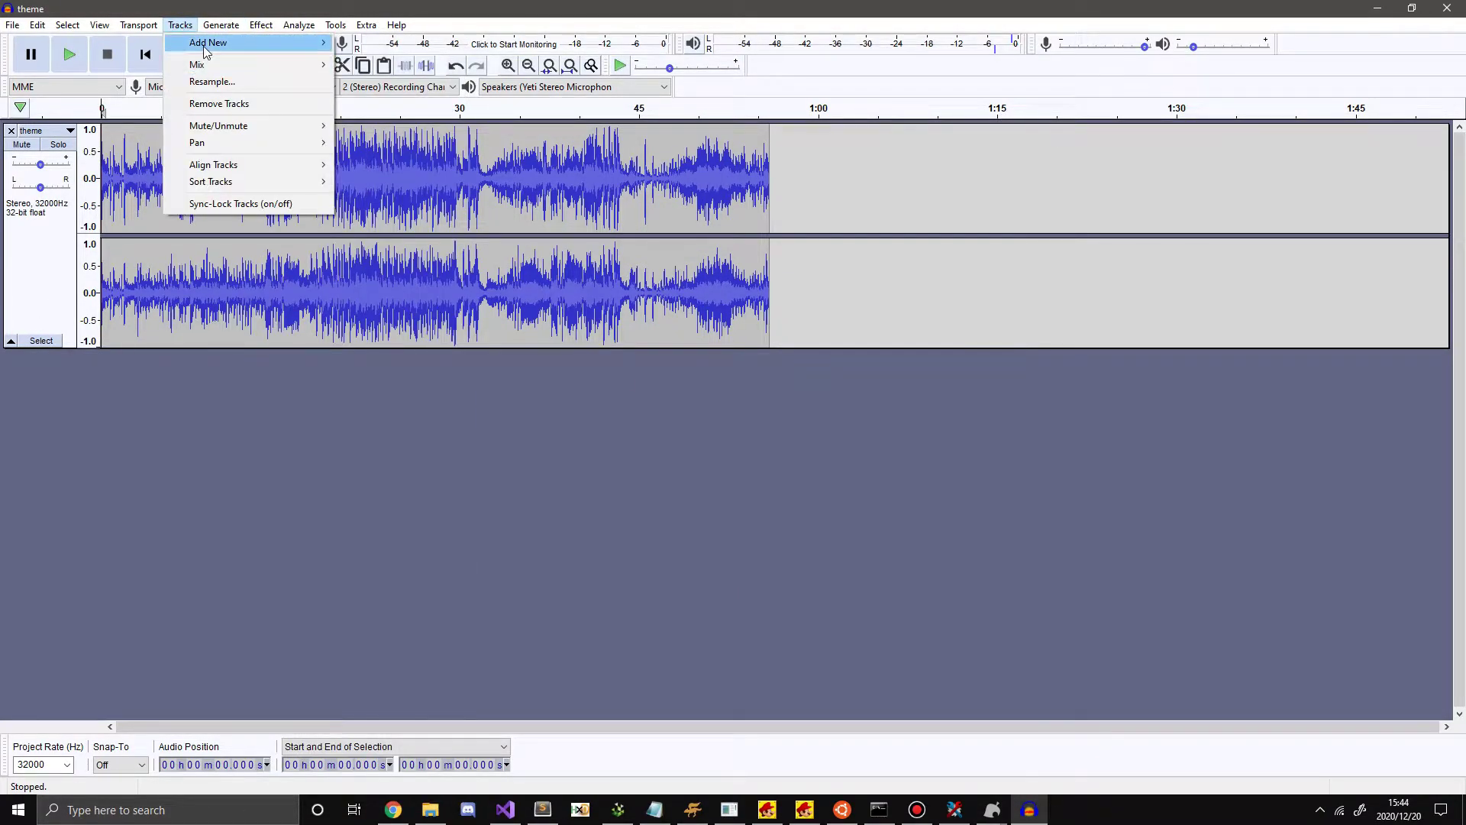
mouse_move(267, 46)
click(379, 60)
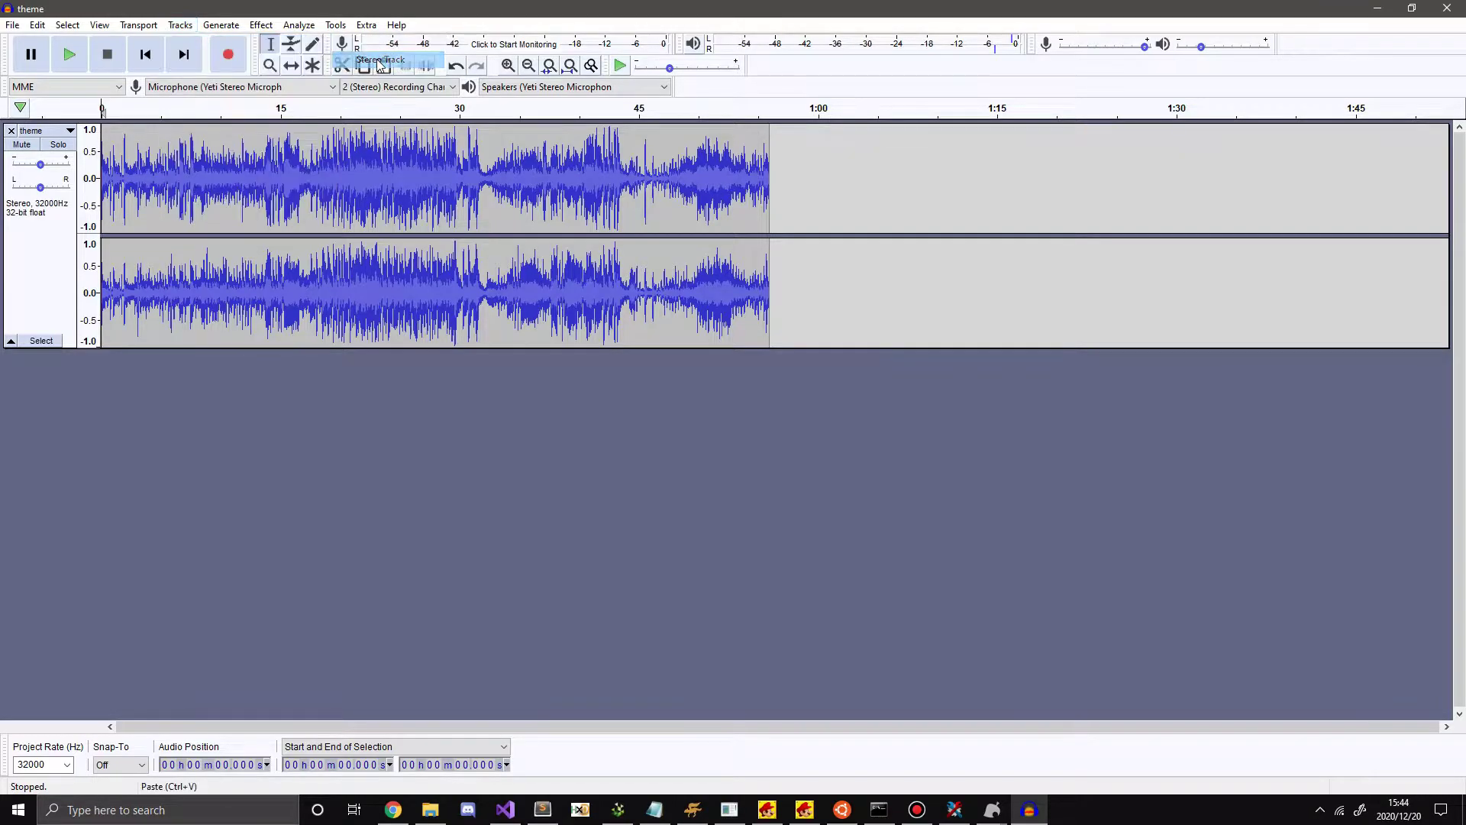
click(180, 24)
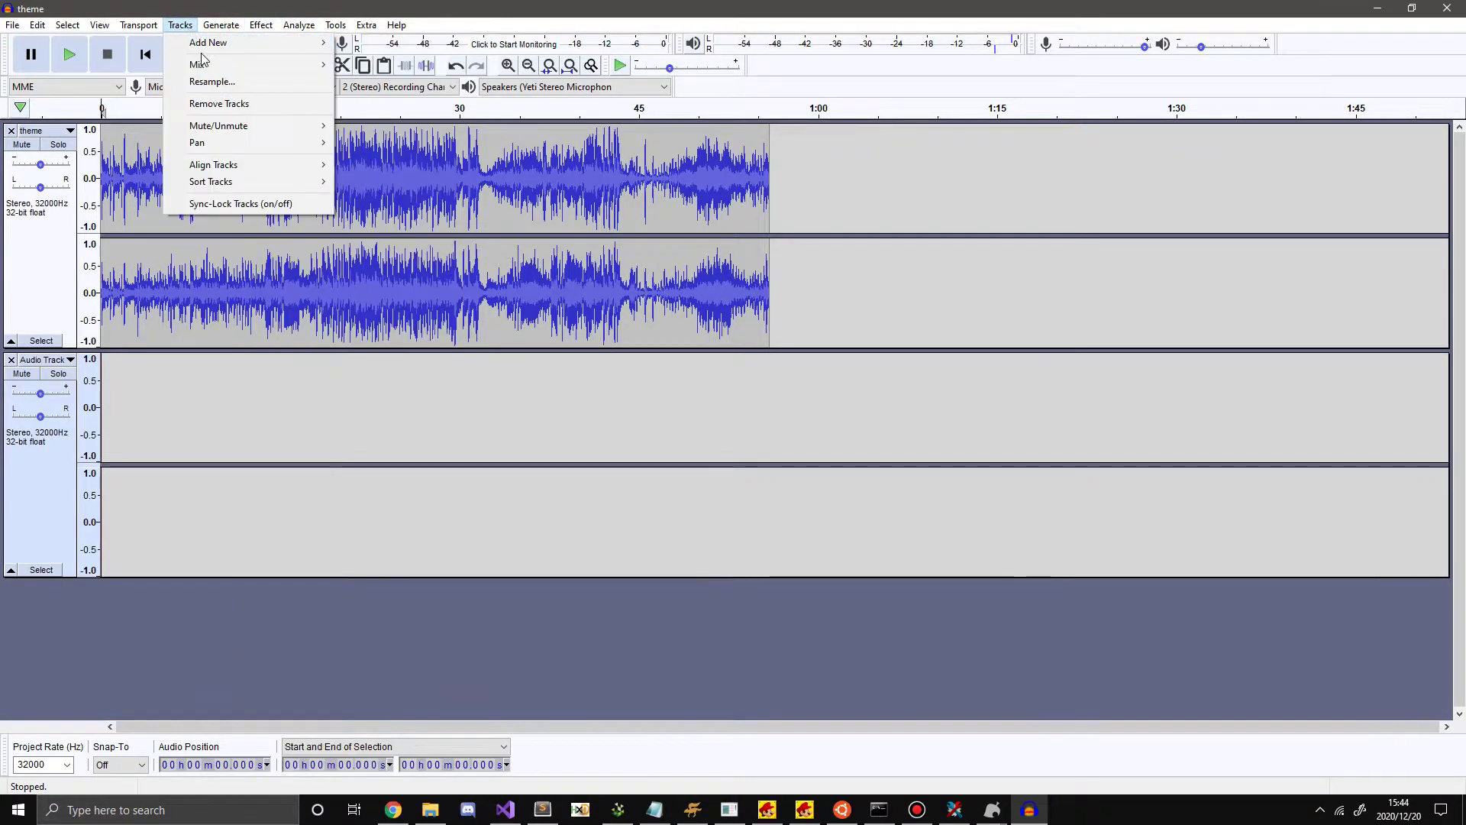
mouse_move(214, 40)
click(382, 40)
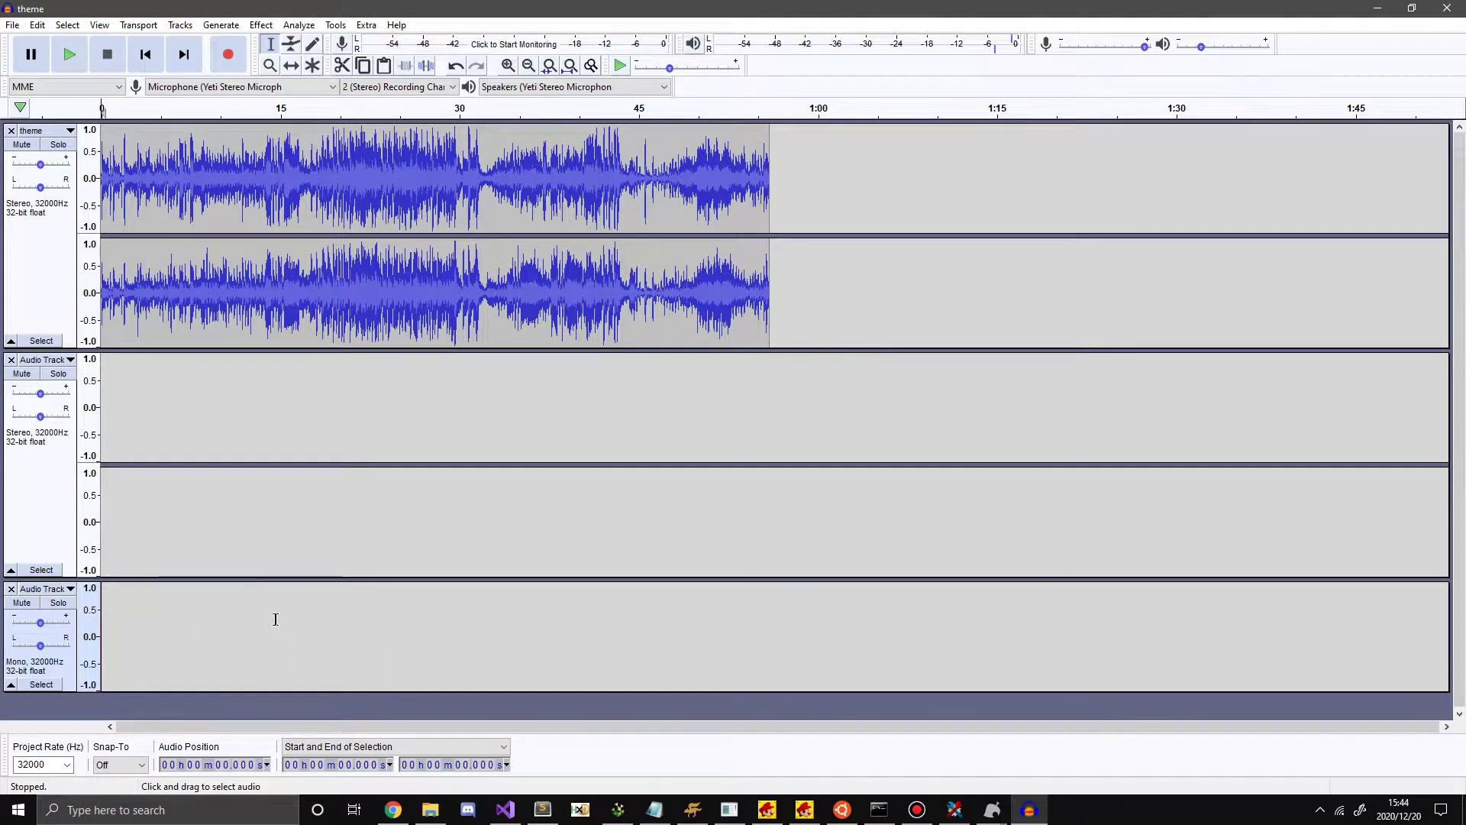
Export the tracks as a WAV file named themeEdited into the TUTORIAL folder on the desktop.
click(10, 25)
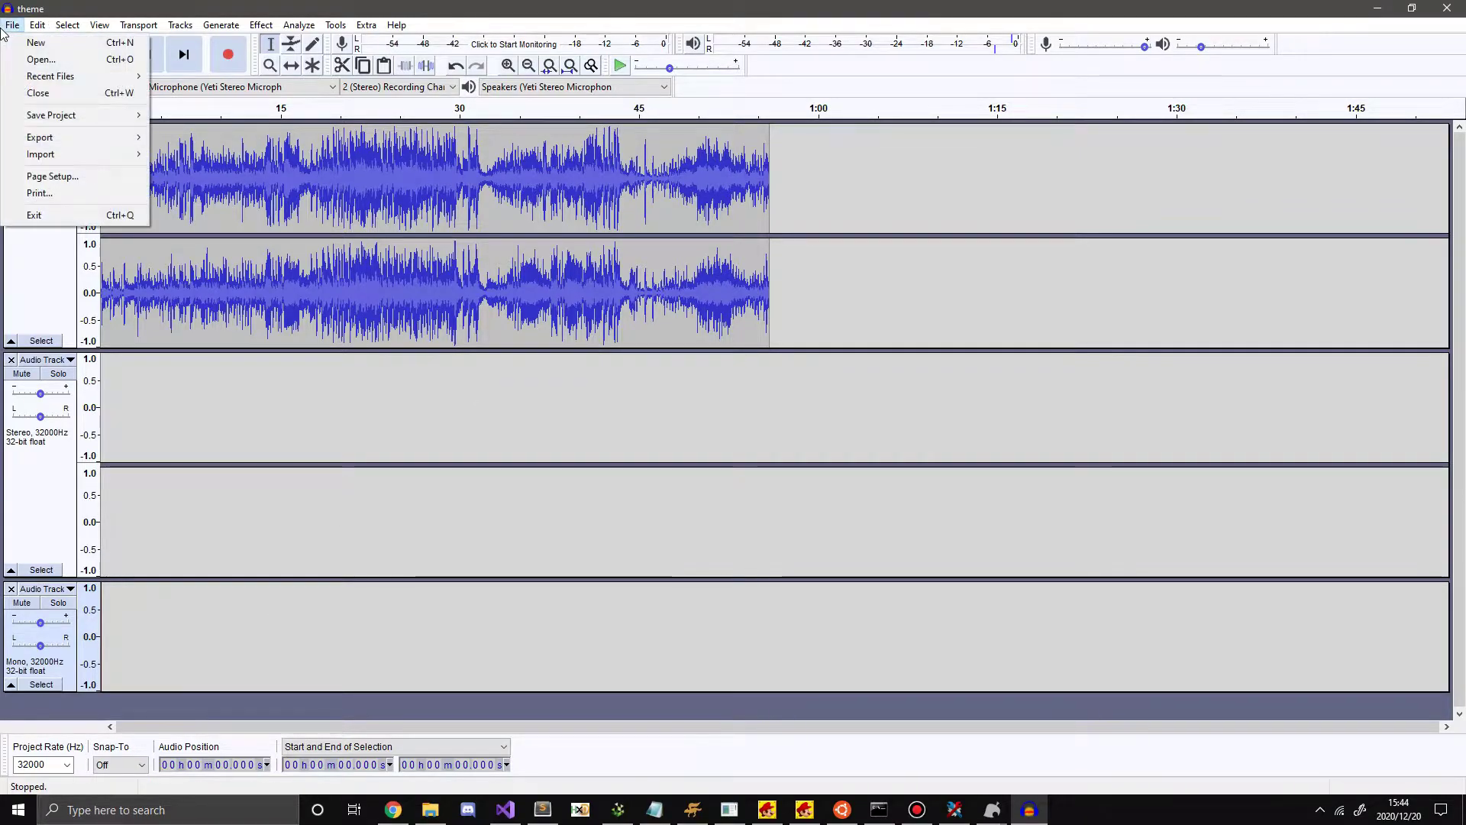
mouse_move(77, 143)
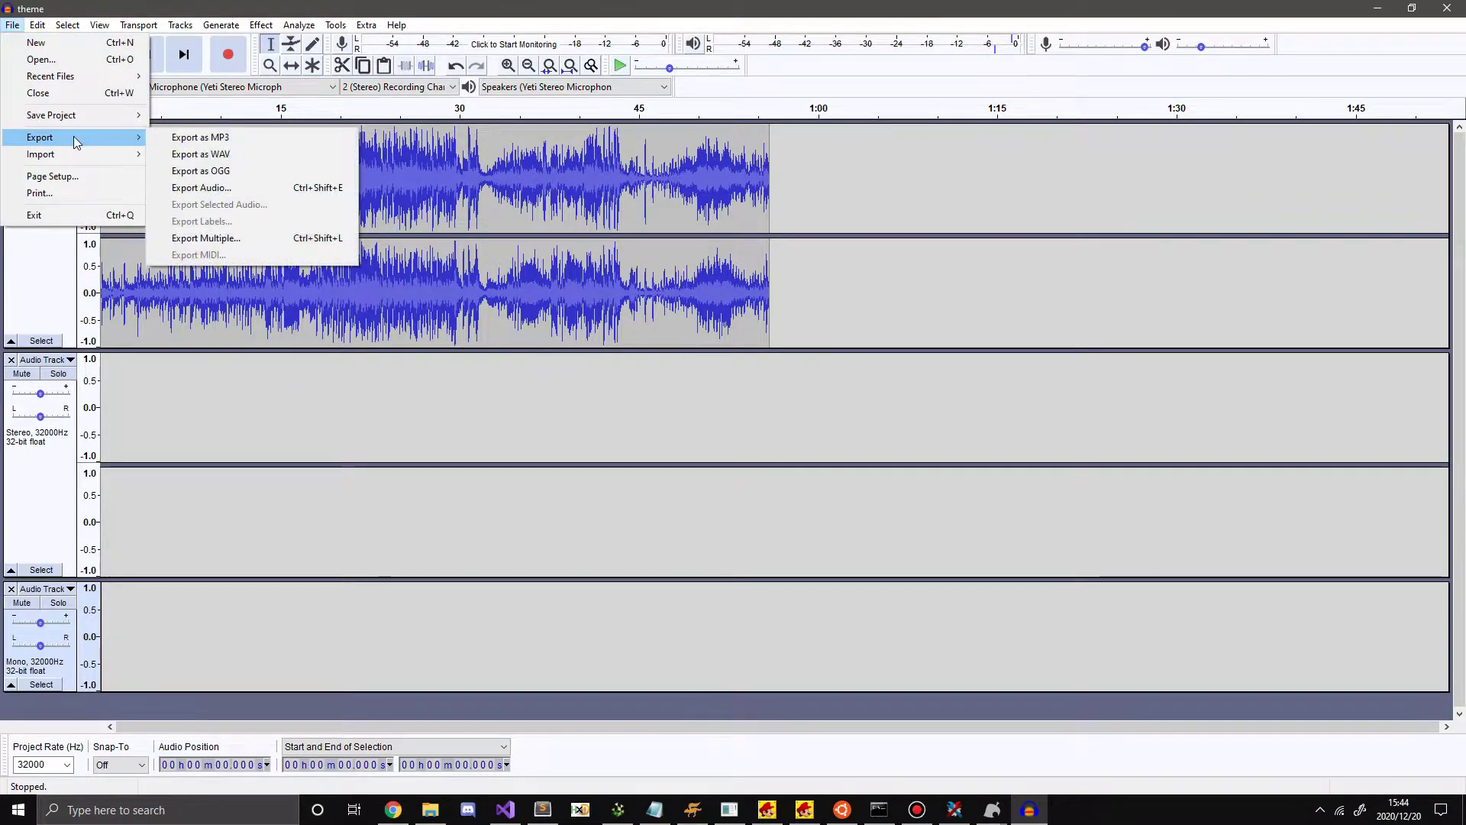
click(229, 157)
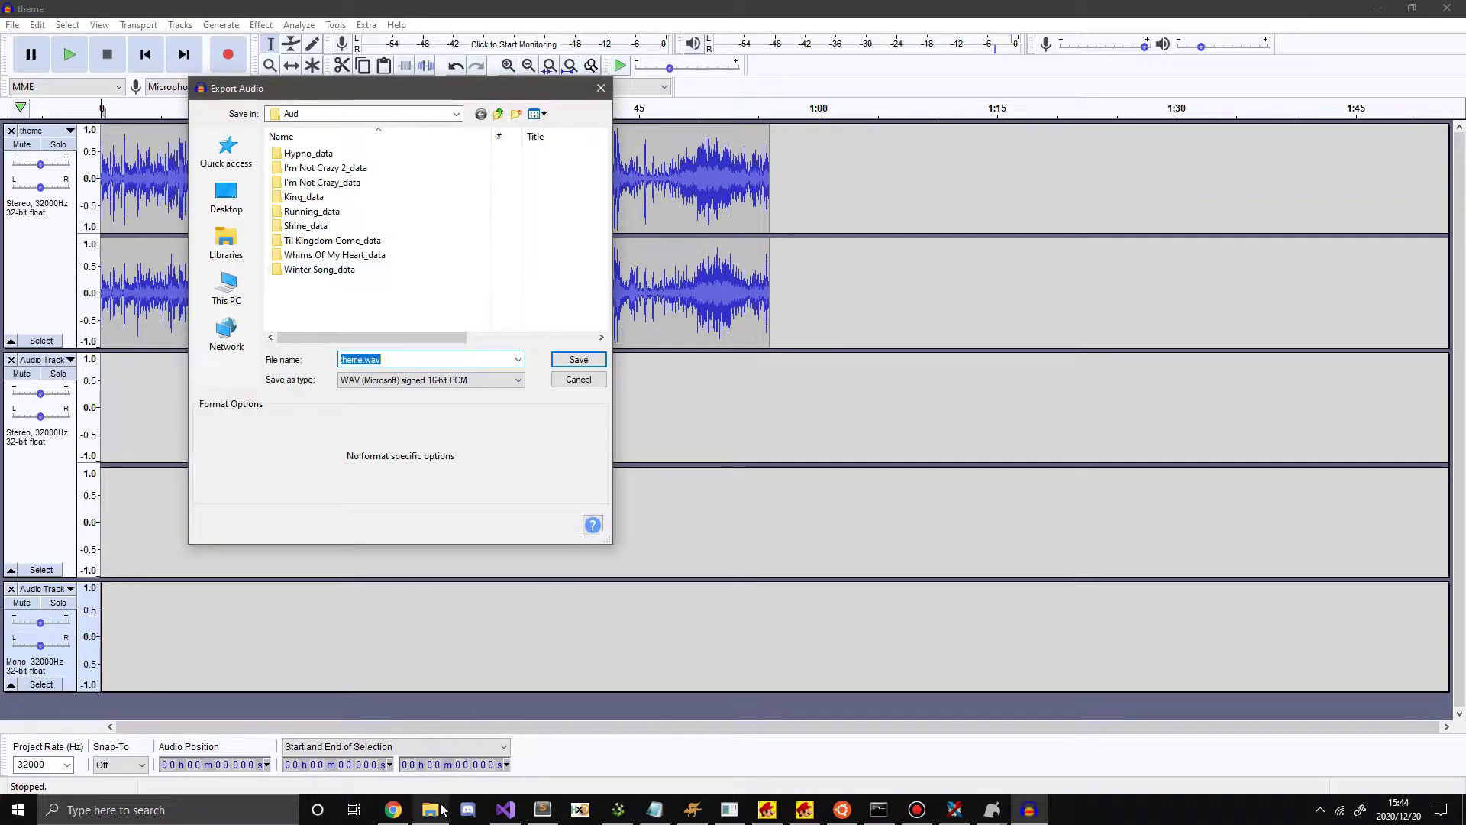
click(227, 289)
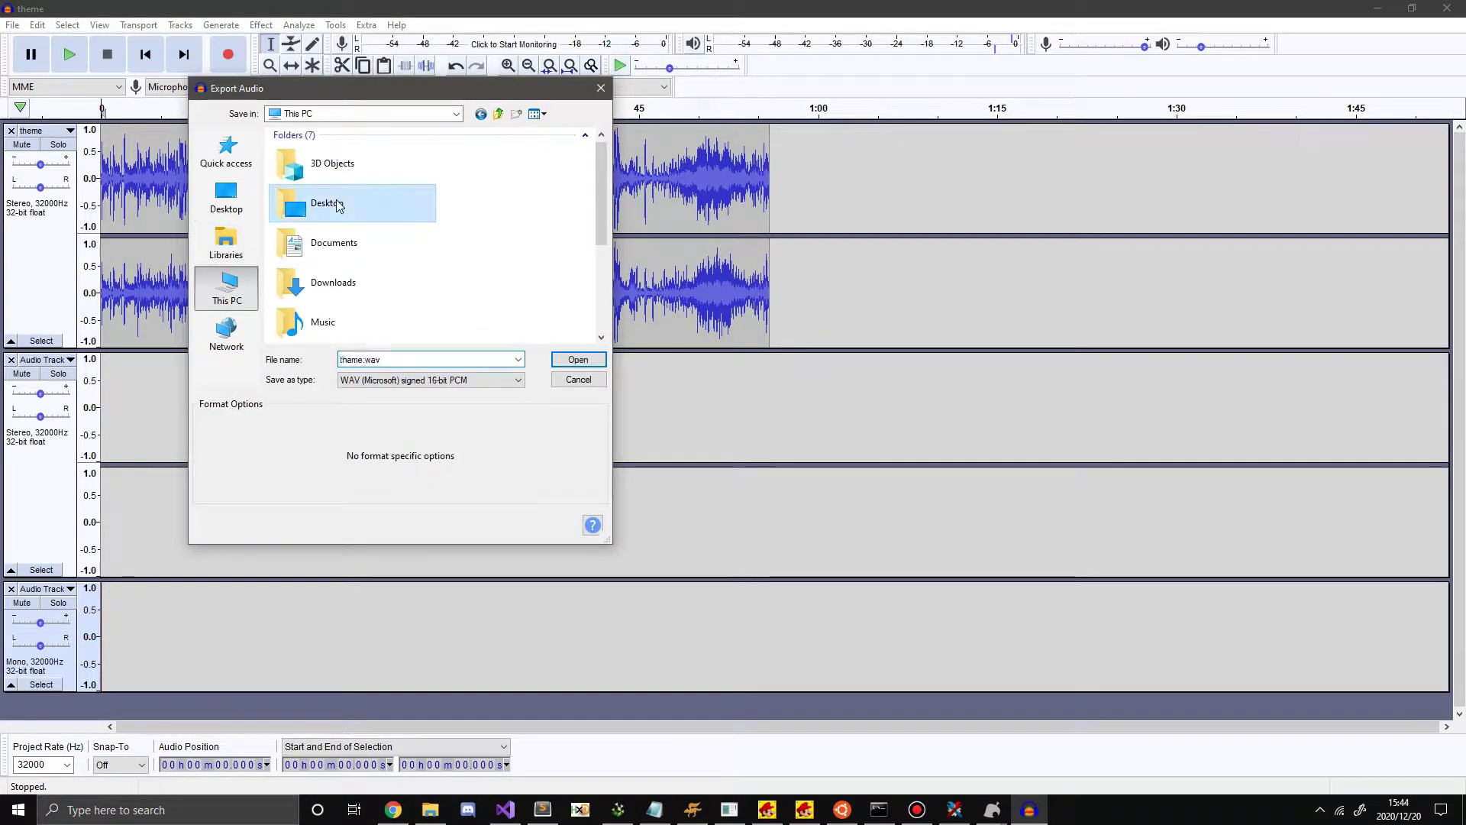
double_click(318, 203)
double_click(318, 168)
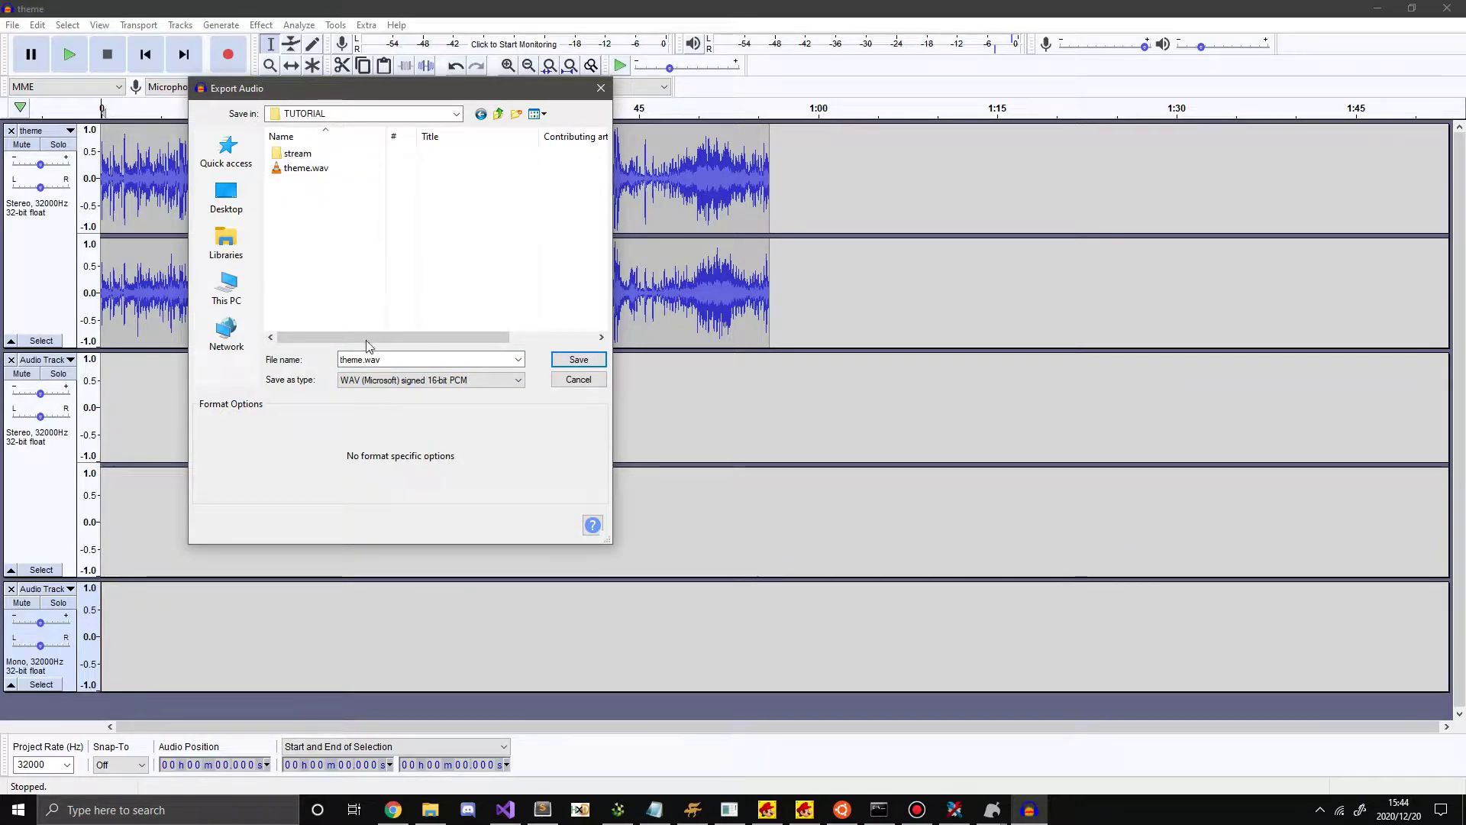
double_click(389, 359)
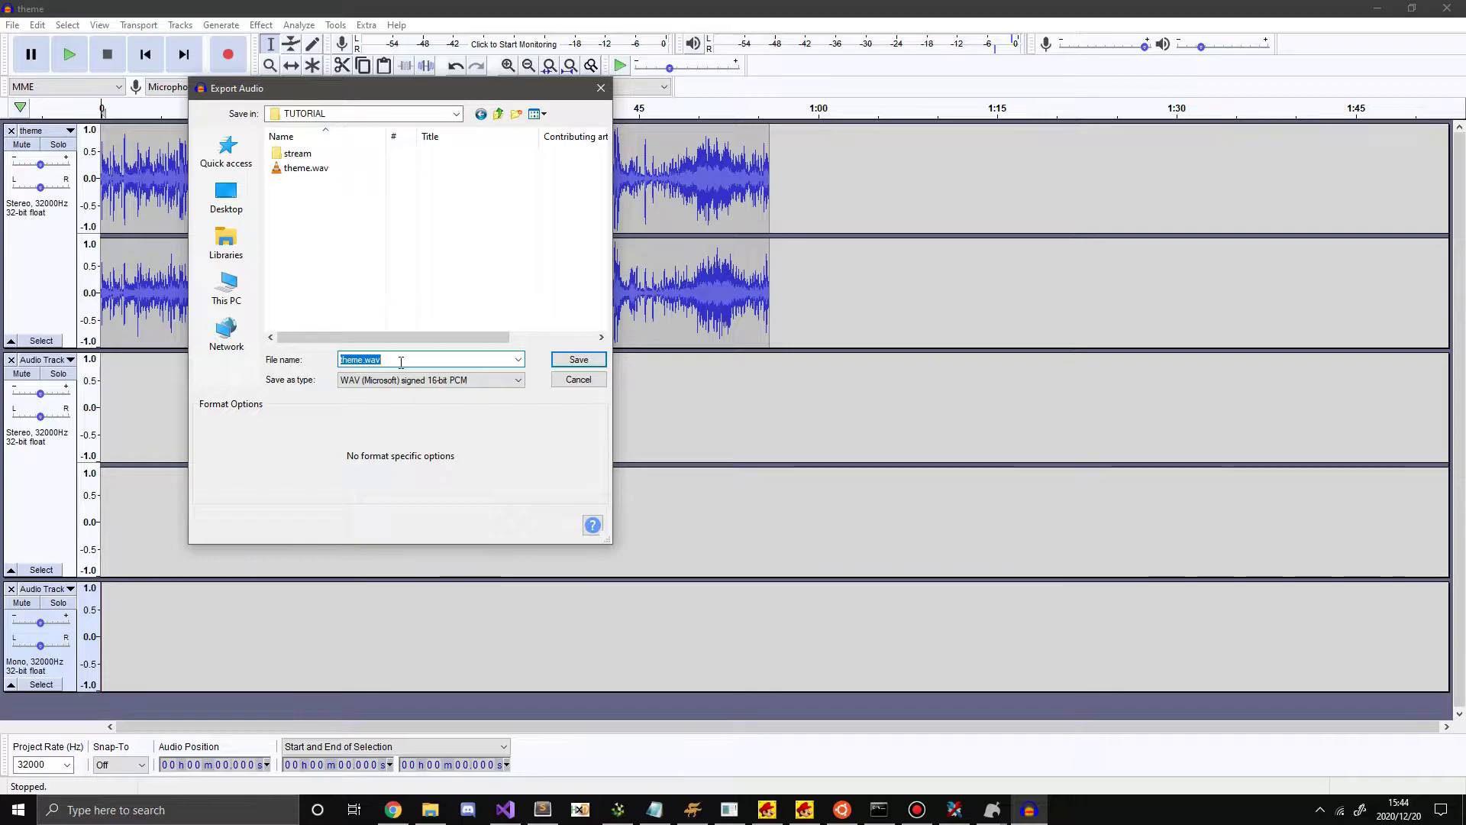
text(theme)
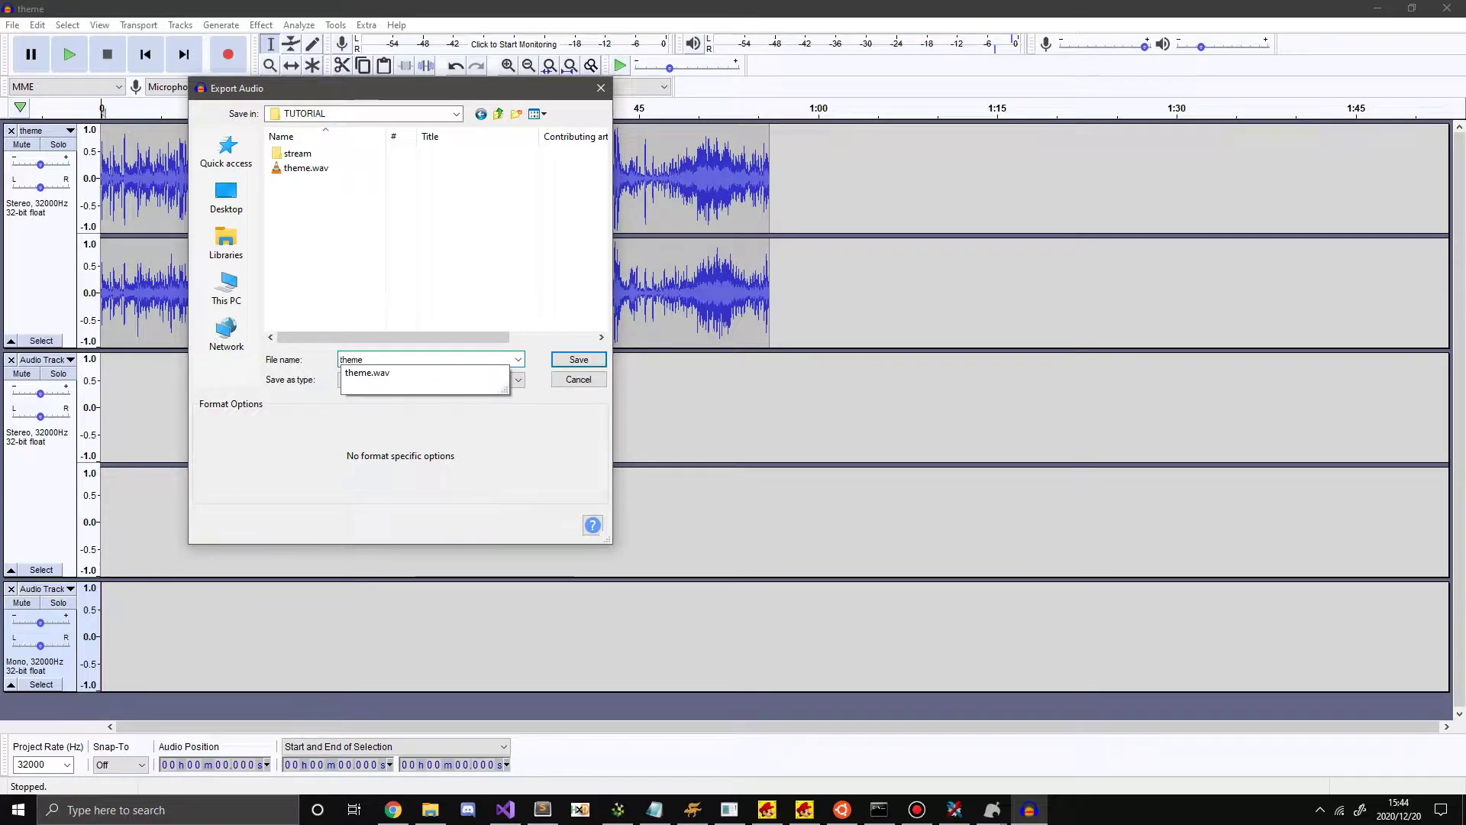
text(Edited)
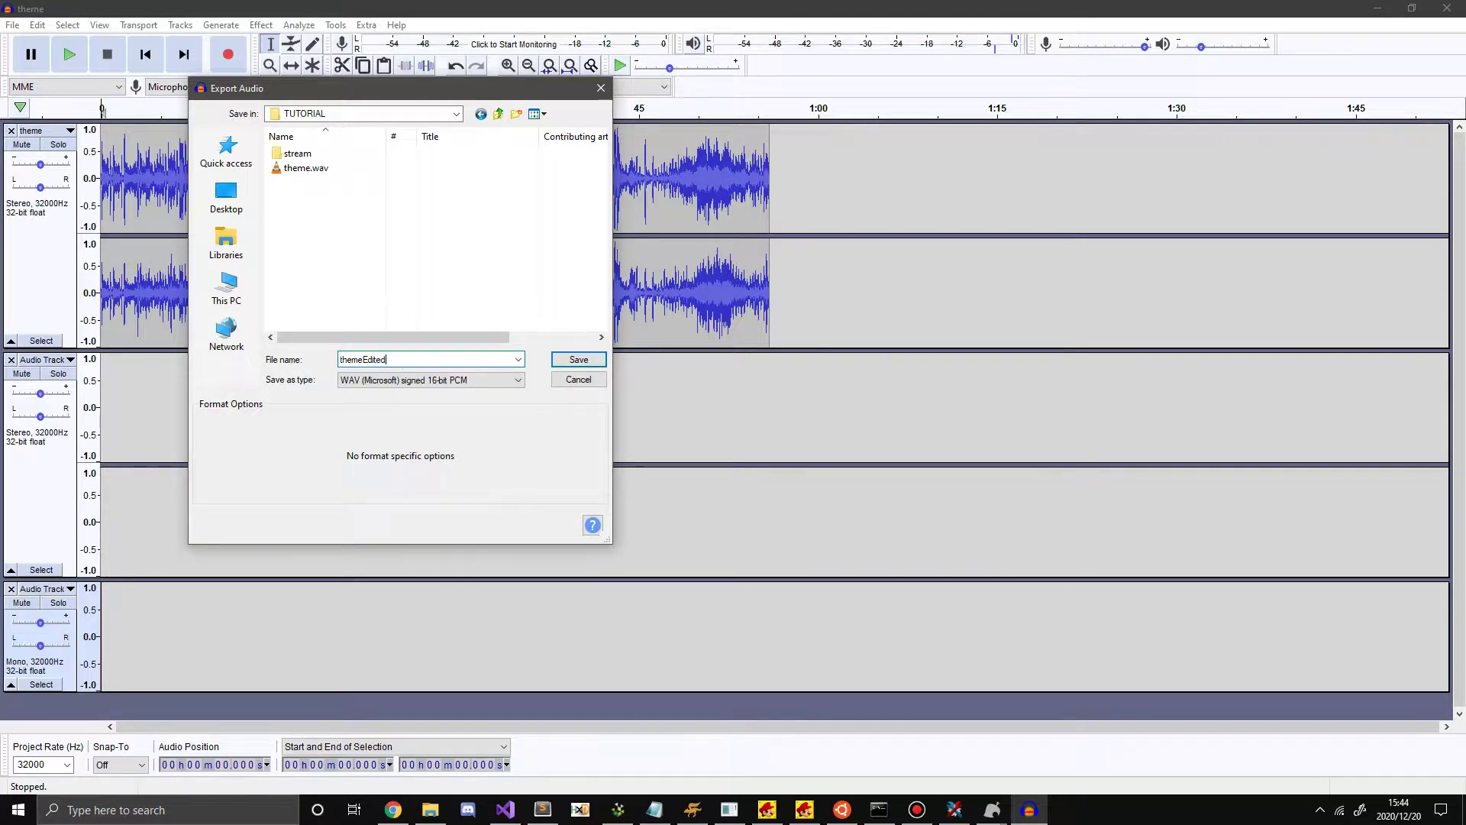
key(Return)
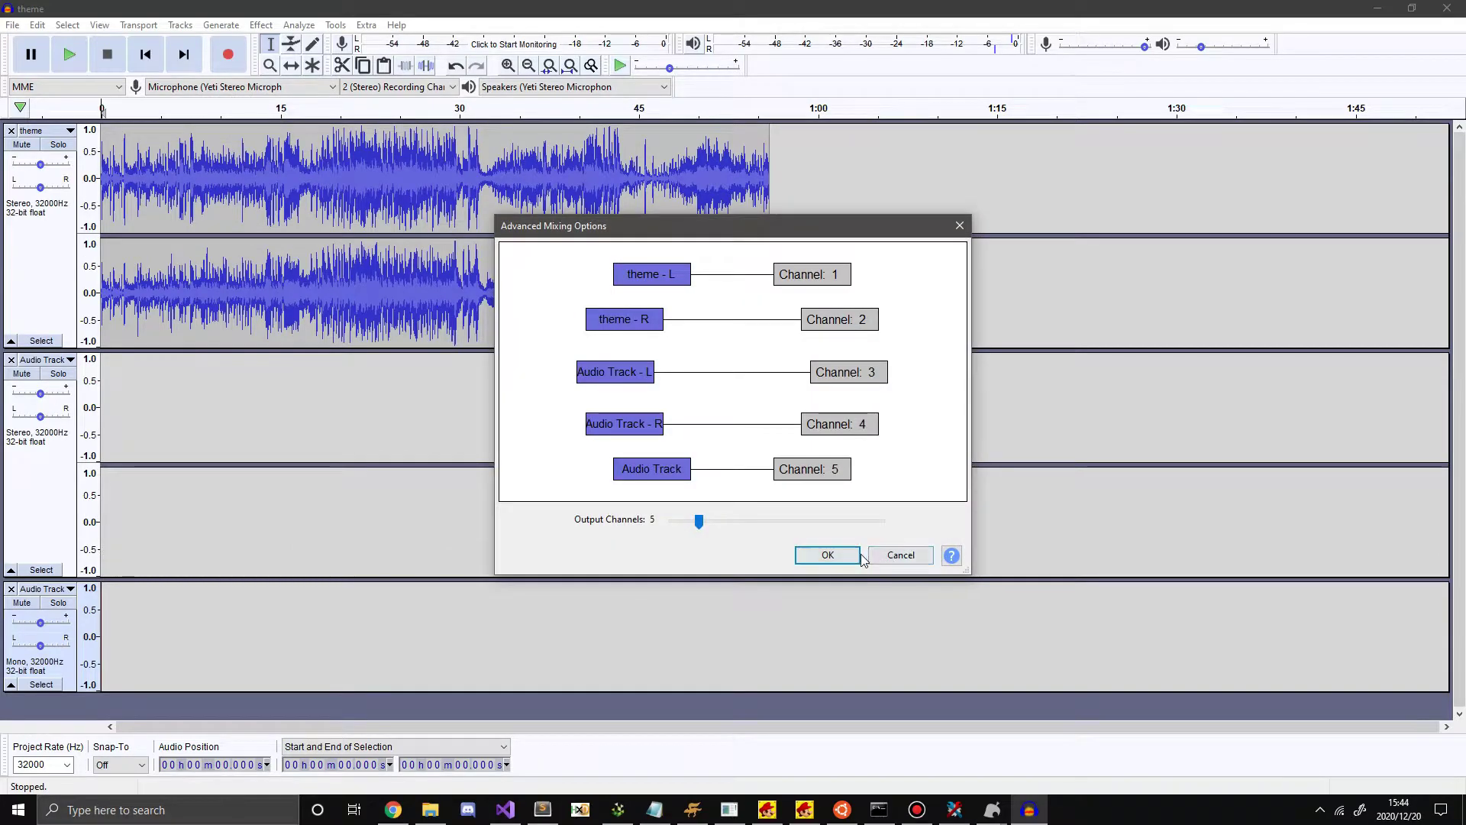
Complete the export with five separate output channels and close the Audacity project without saving it.
click(860, 555)
click(807, 532)
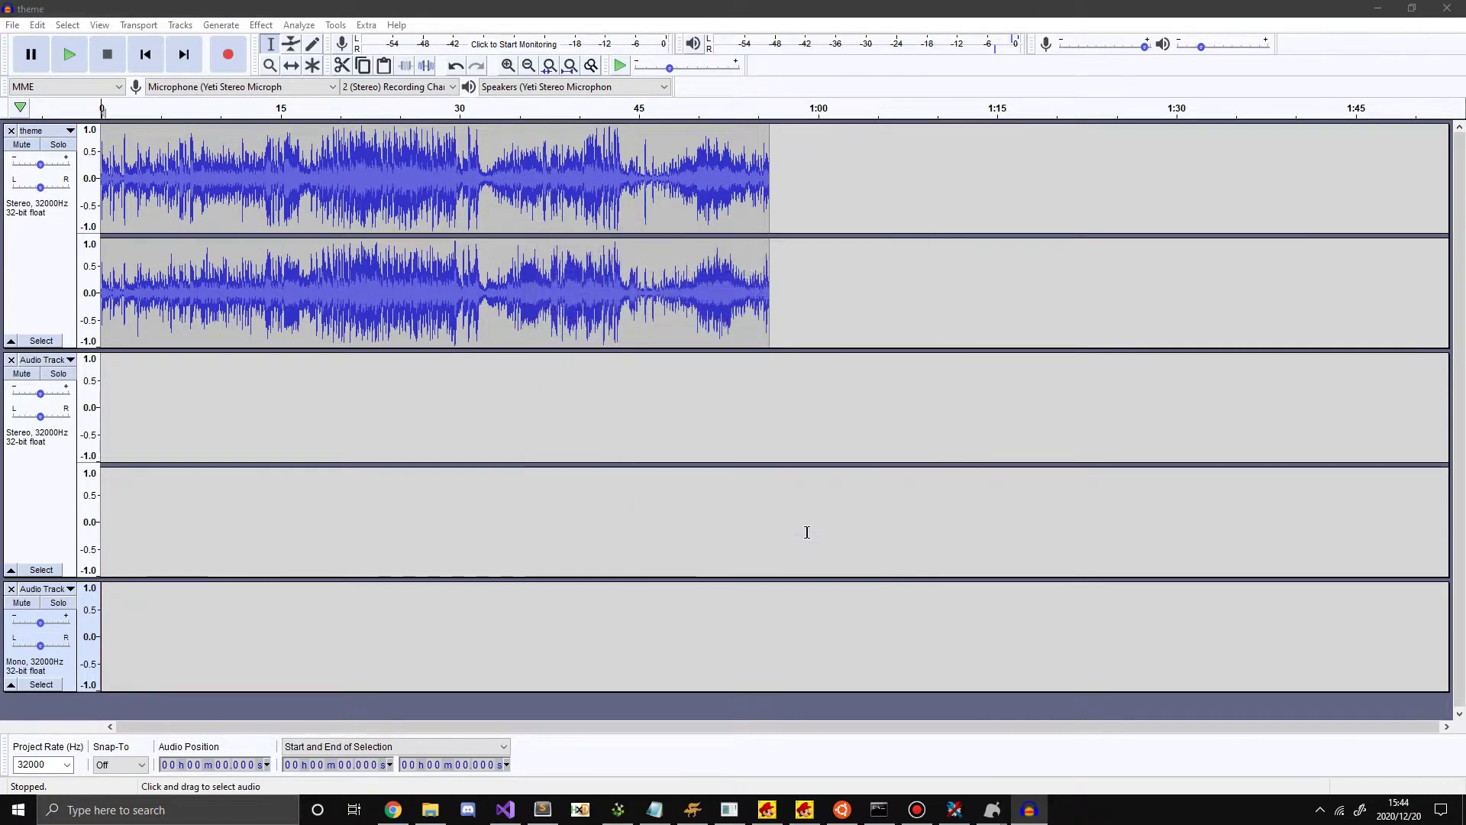
key(ctrl+w)
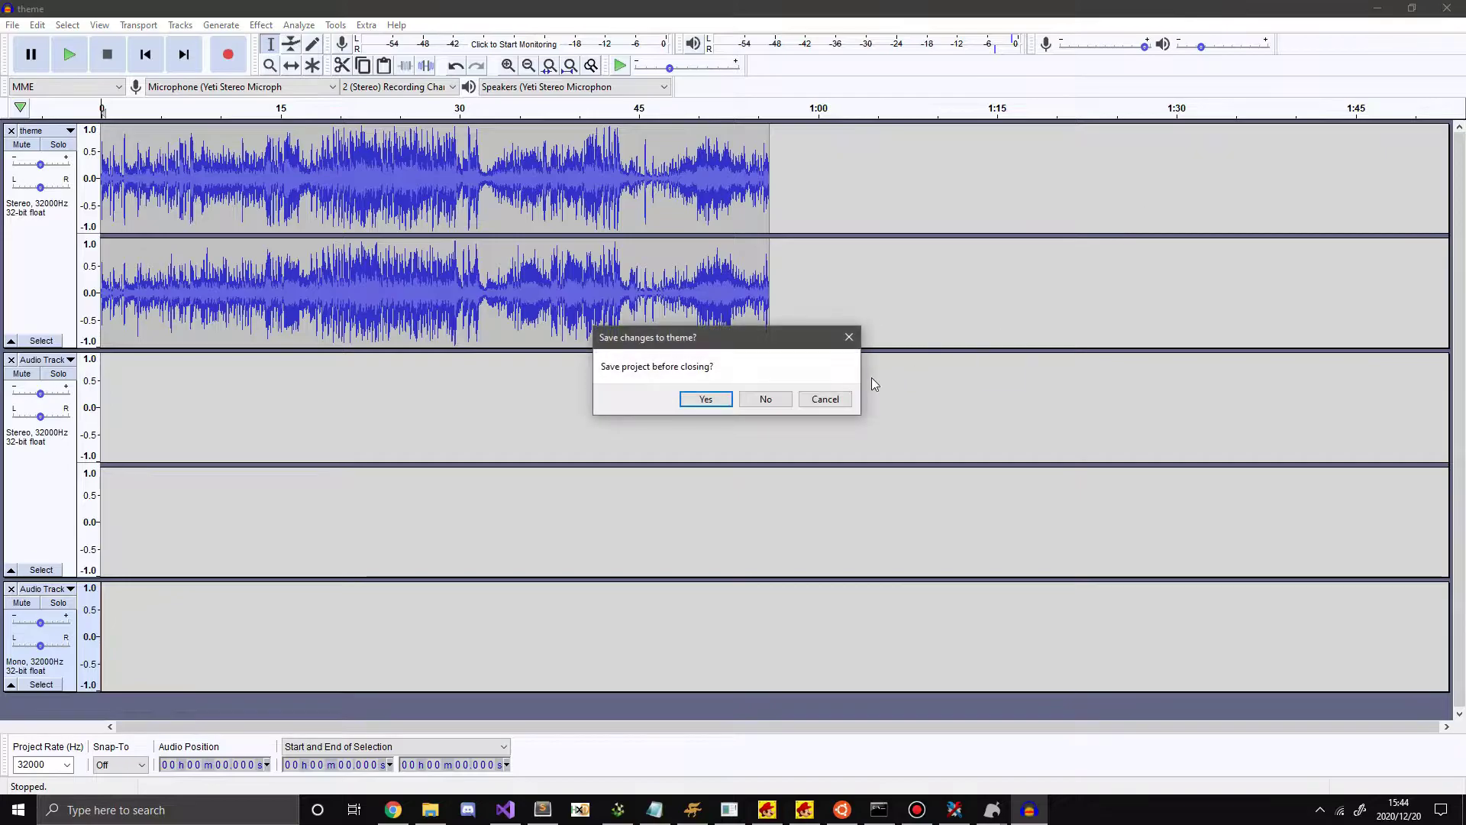
click(765, 399)
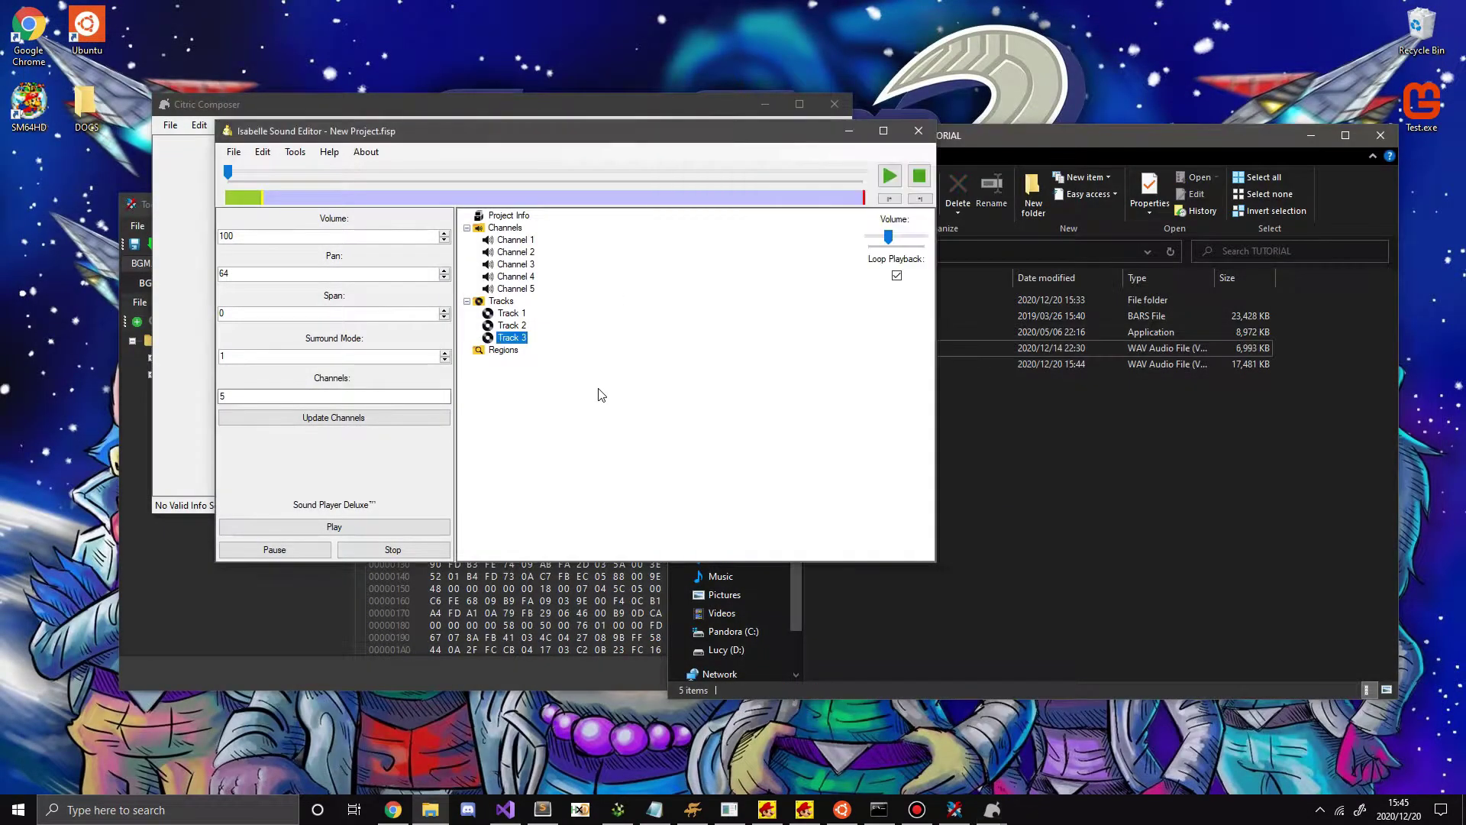
Open the themeEdited WAV from the desktop's TUTORIAL folder in Isabelle Sound Editor, discarding the current project without saving.
click(234, 152)
click(286, 171)
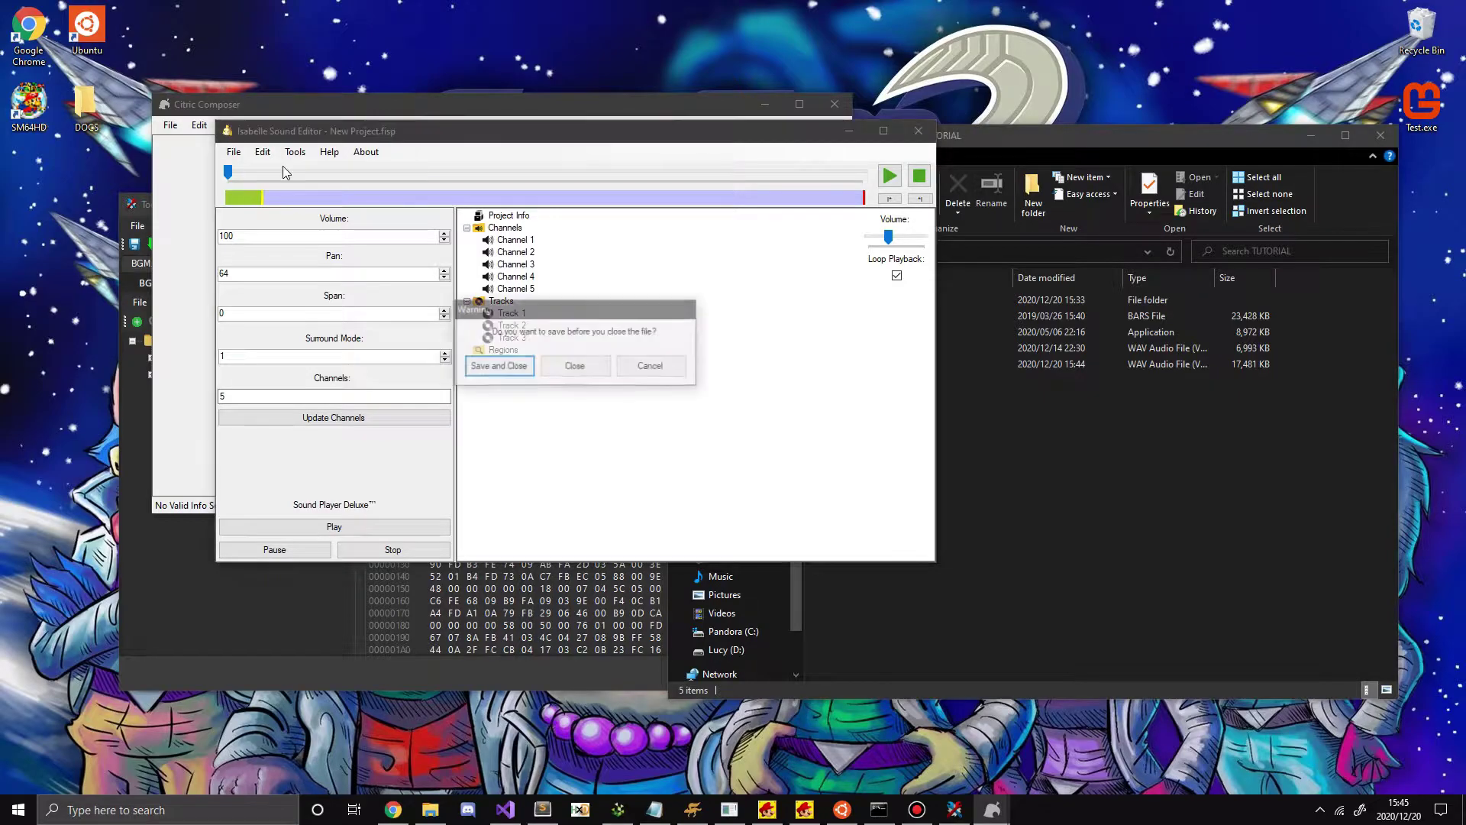
click(584, 366)
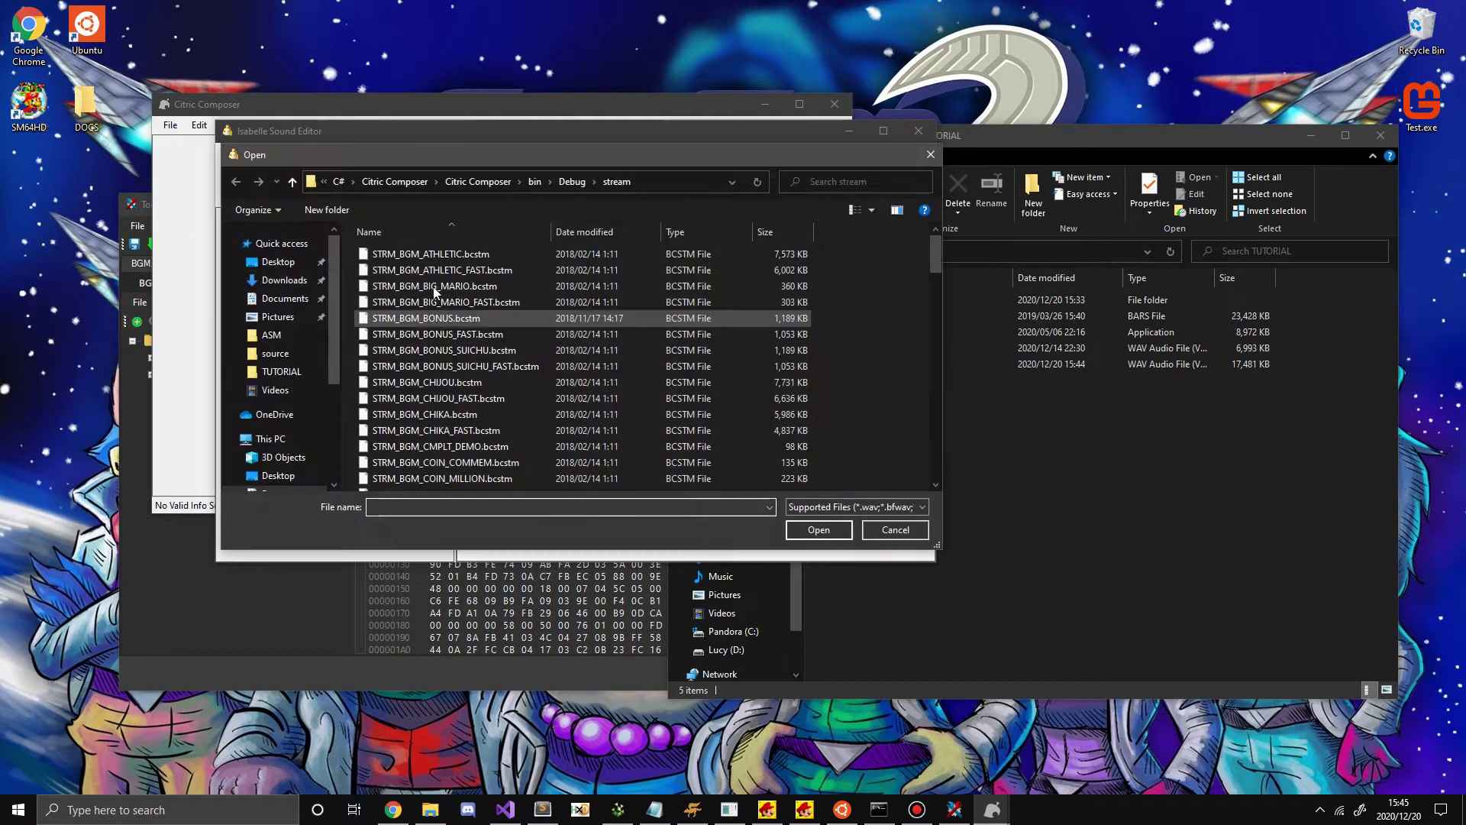
click(572, 182)
click(278, 262)
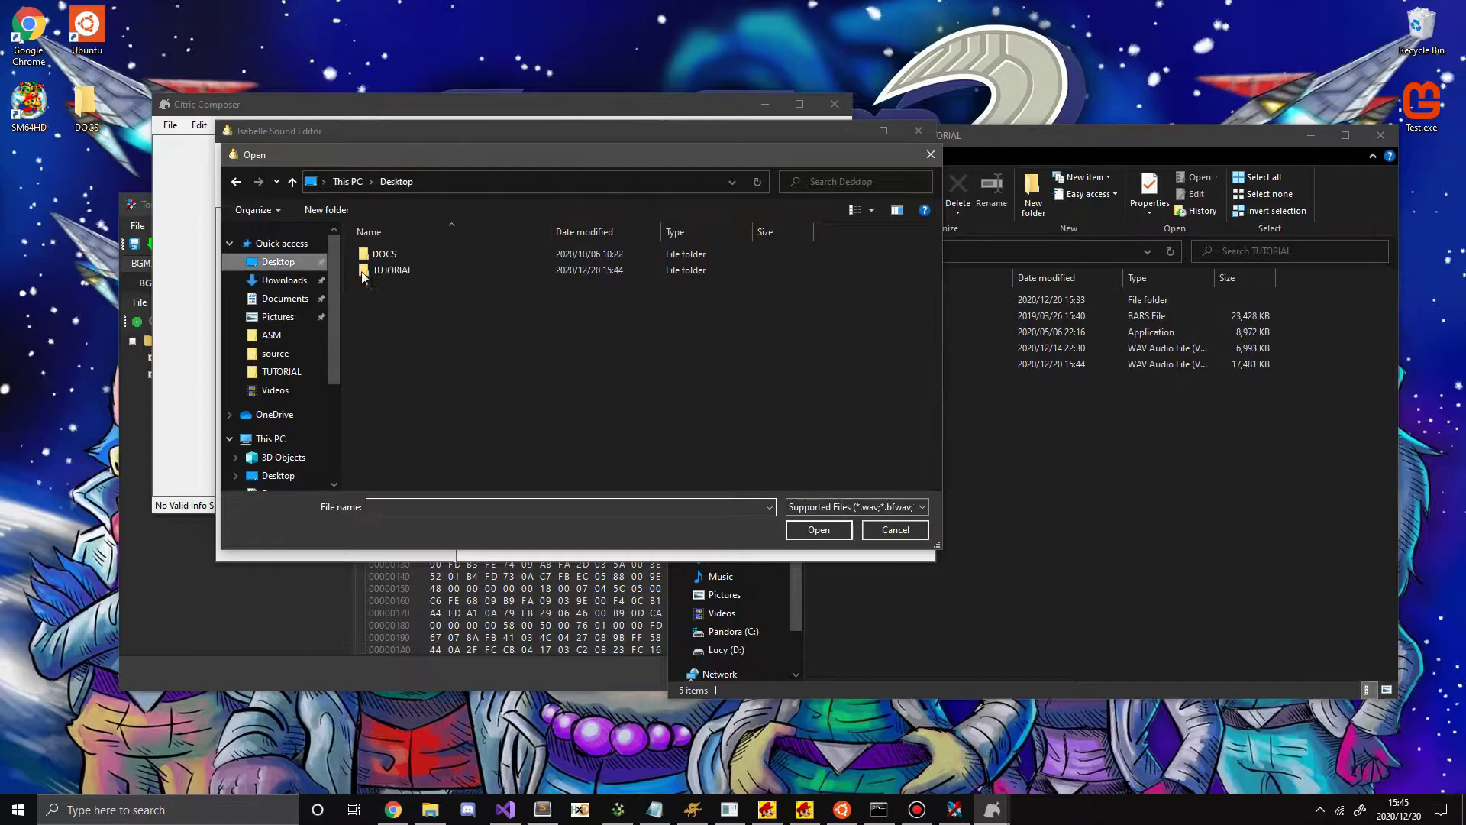
double_click(397, 271)
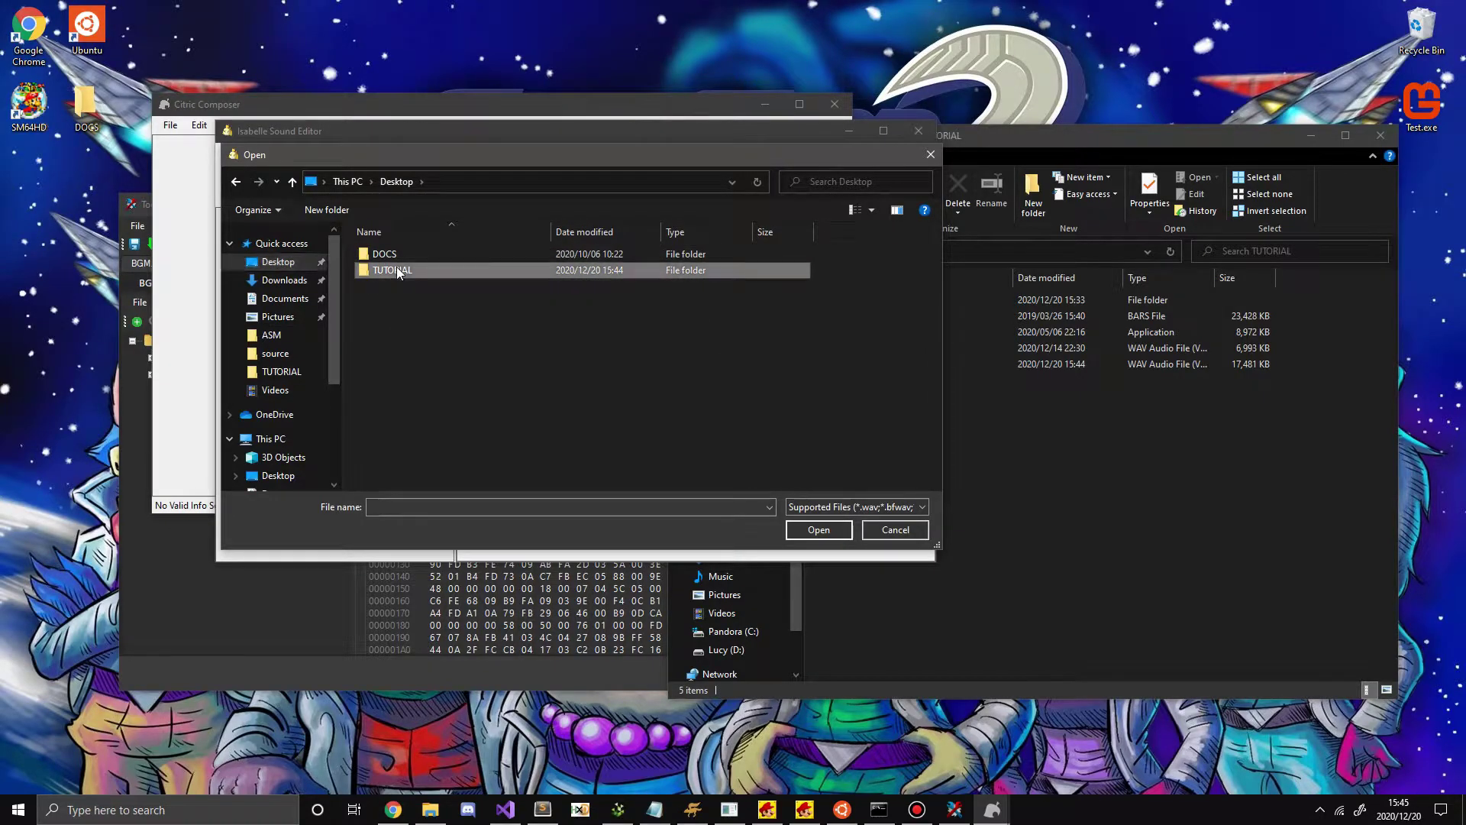
double_click(425, 287)
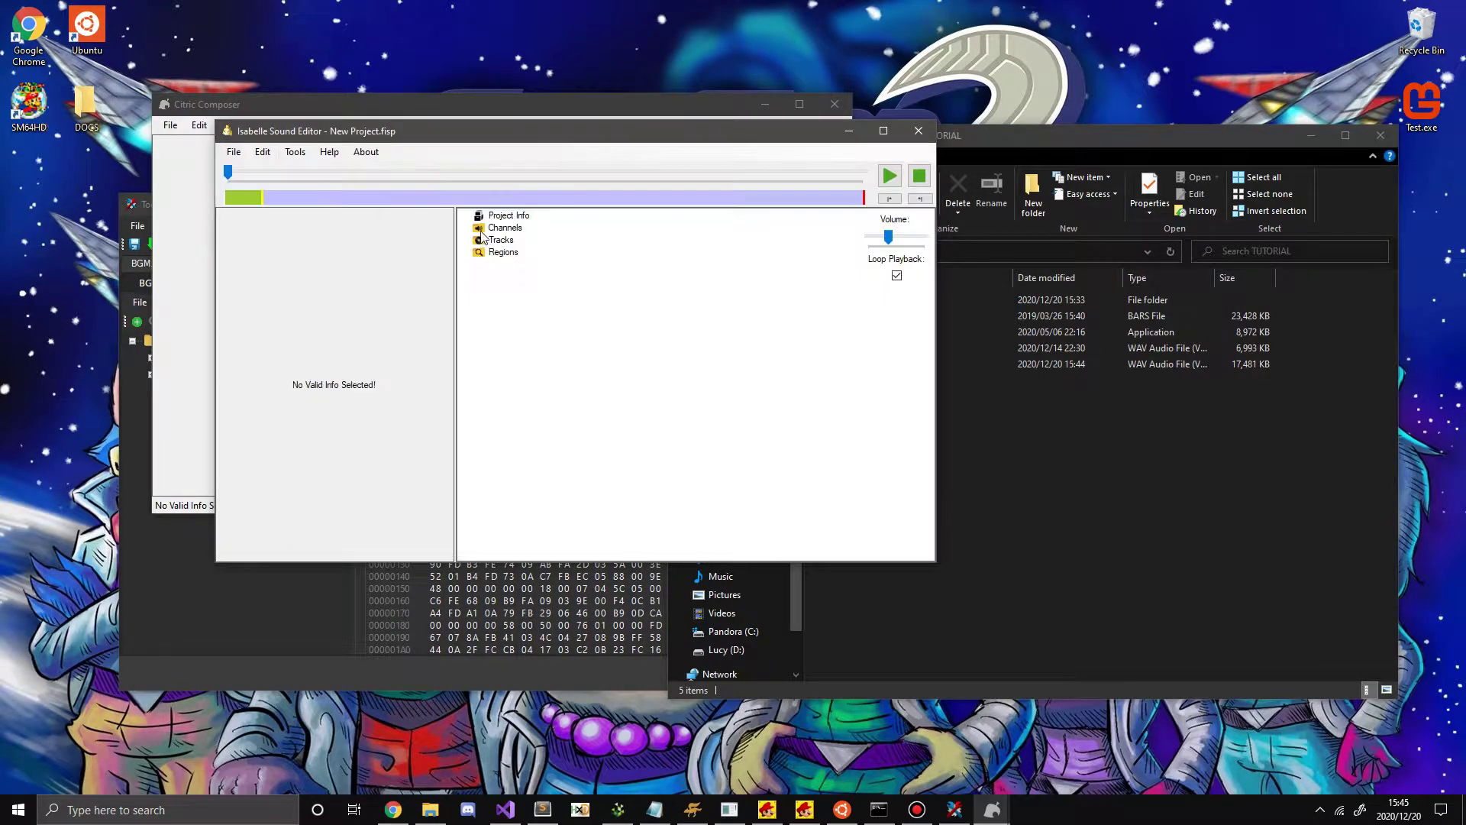
Look through the five channels of the imported WAV and test the playback of Channel 1.
click(501, 242)
click(504, 253)
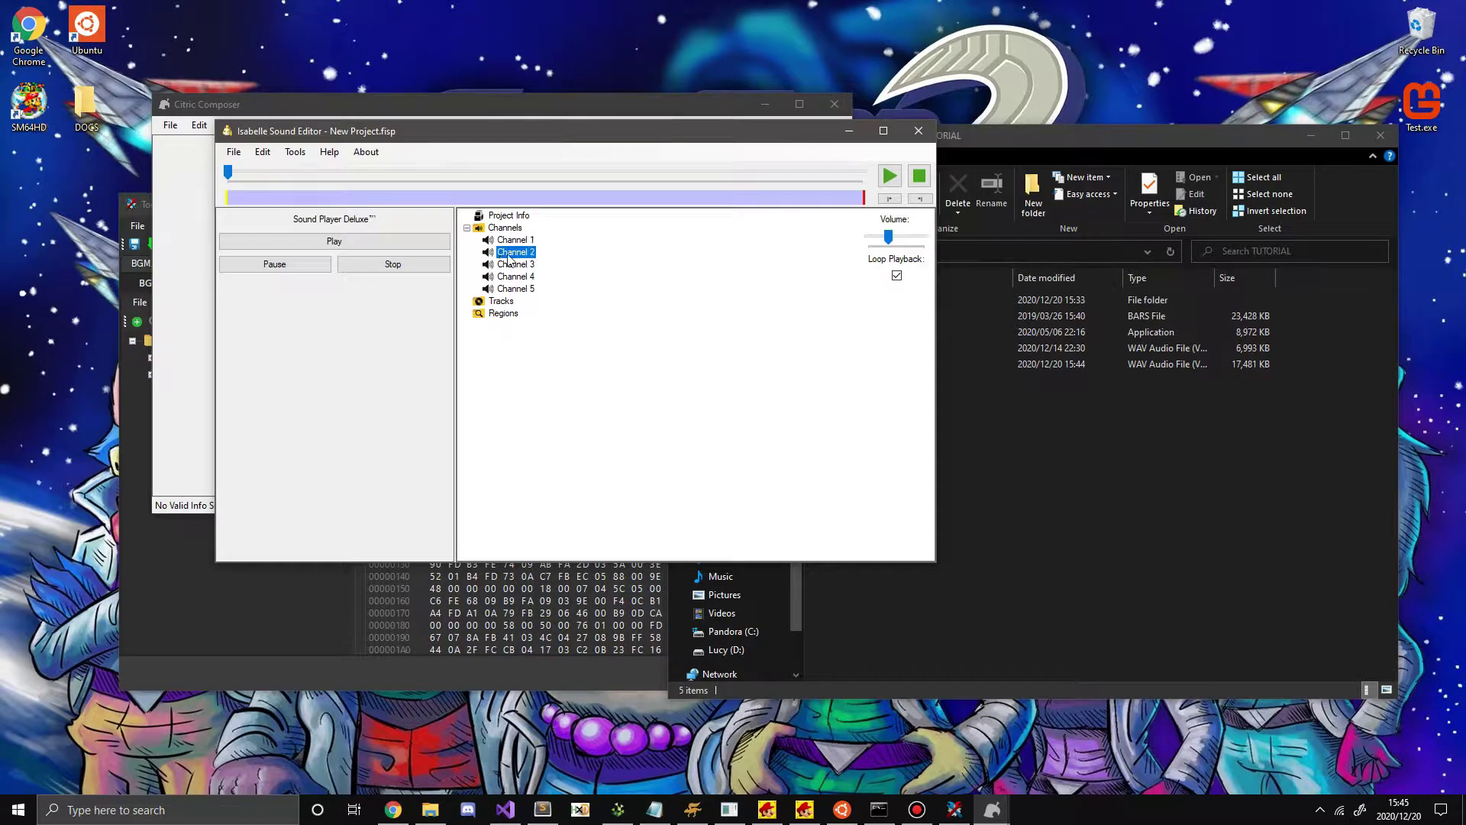
click(508, 265)
click(513, 277)
click(514, 290)
click(505, 228)
click(512, 240)
click(898, 182)
click(912, 184)
click(527, 241)
Add three tracks to the project.
click(501, 303)
right_click(501, 302)
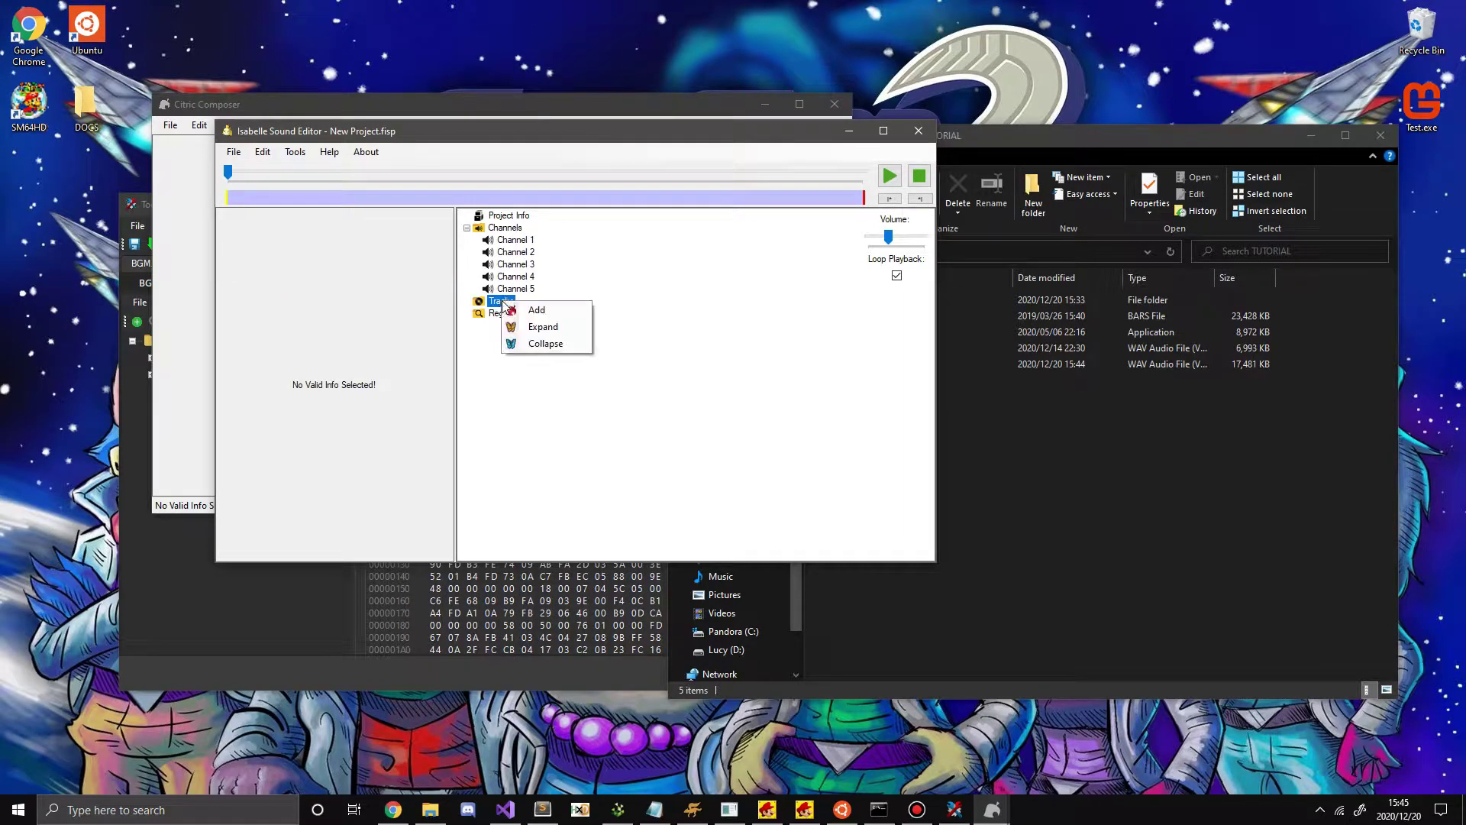
click(527, 313)
click(502, 302)
right_click(501, 303)
click(527, 314)
right_click(501, 303)
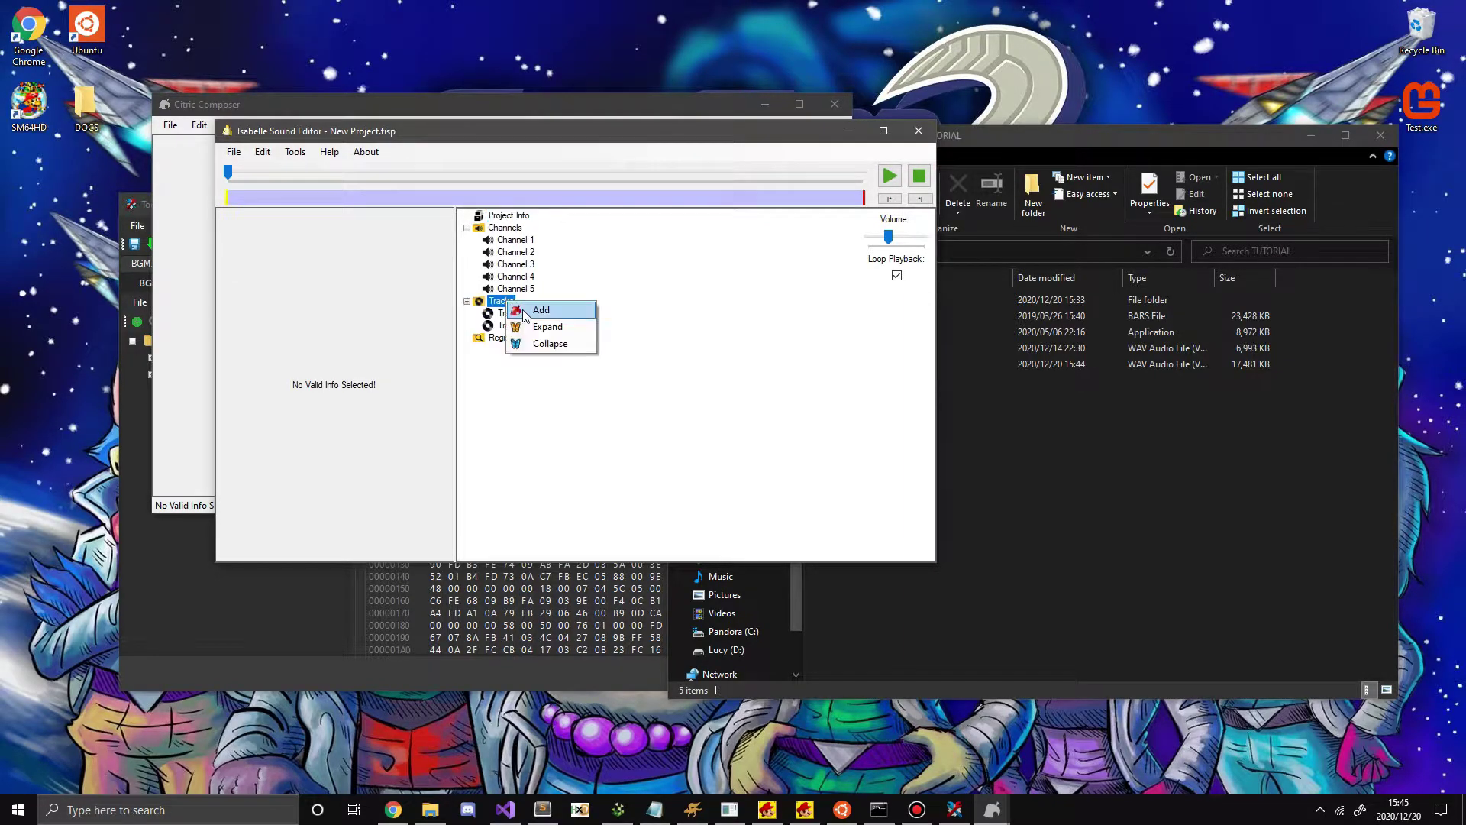
click(527, 313)
Assign channels 1;2 to Track 1 and channels 3;4 to Track 2, updating the channels of each.
click(513, 314)
click(334, 393)
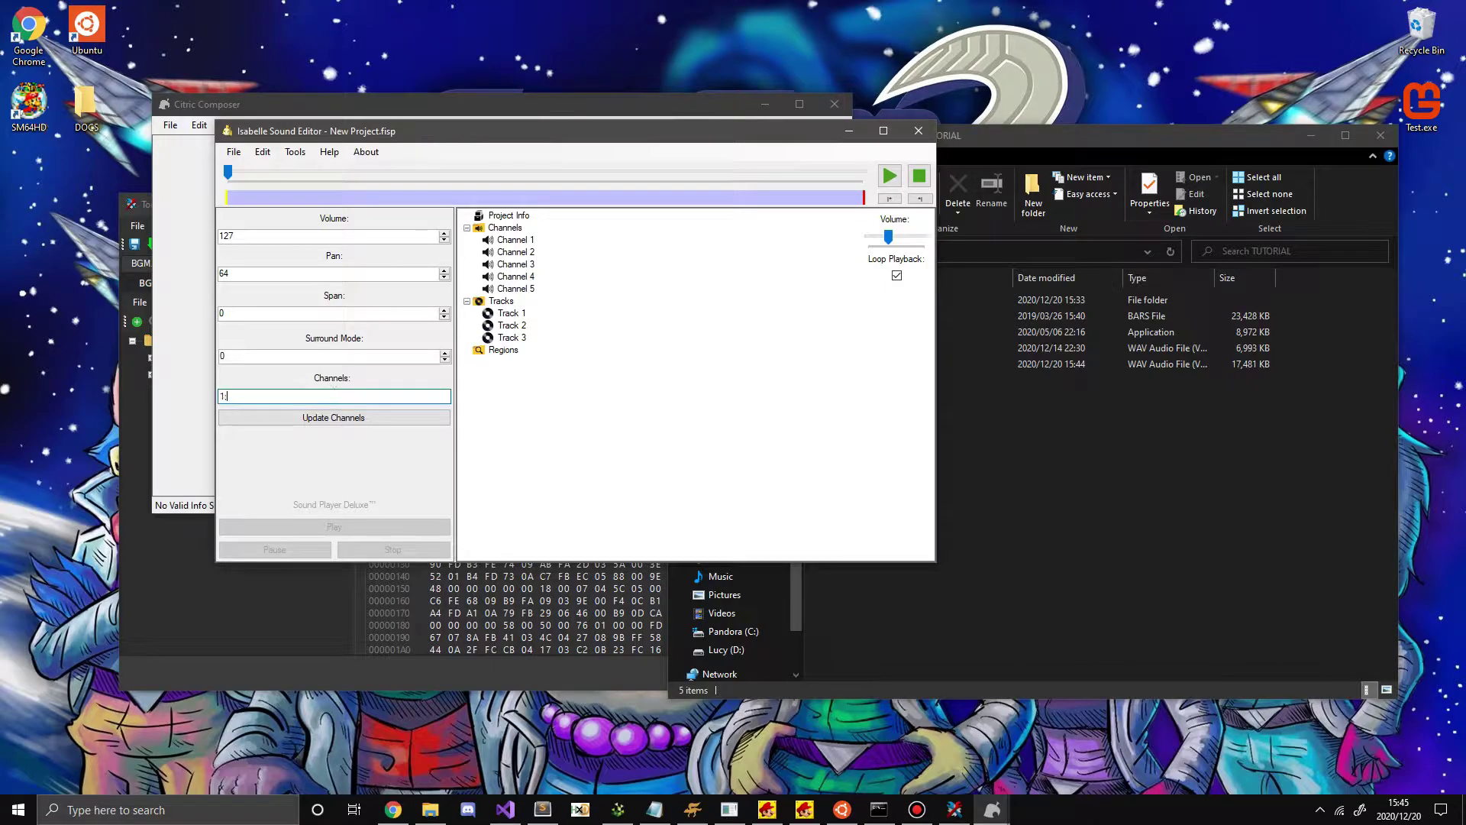
click(359, 417)
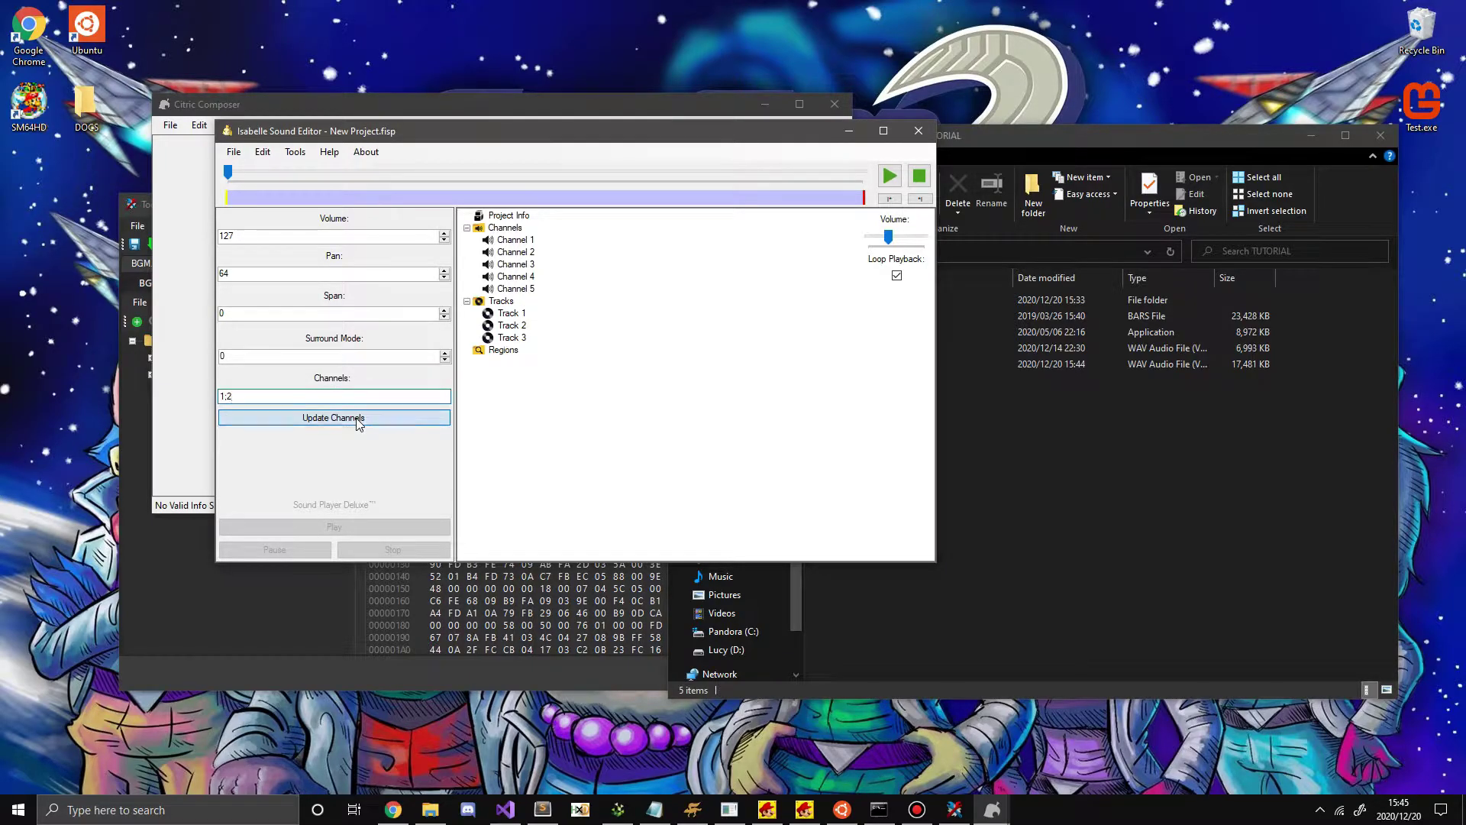
click(512, 326)
click(287, 396)
text(3:4)
click(340, 418)
Assign channel 5 to Track 3 and update its channels.
click(512, 338)
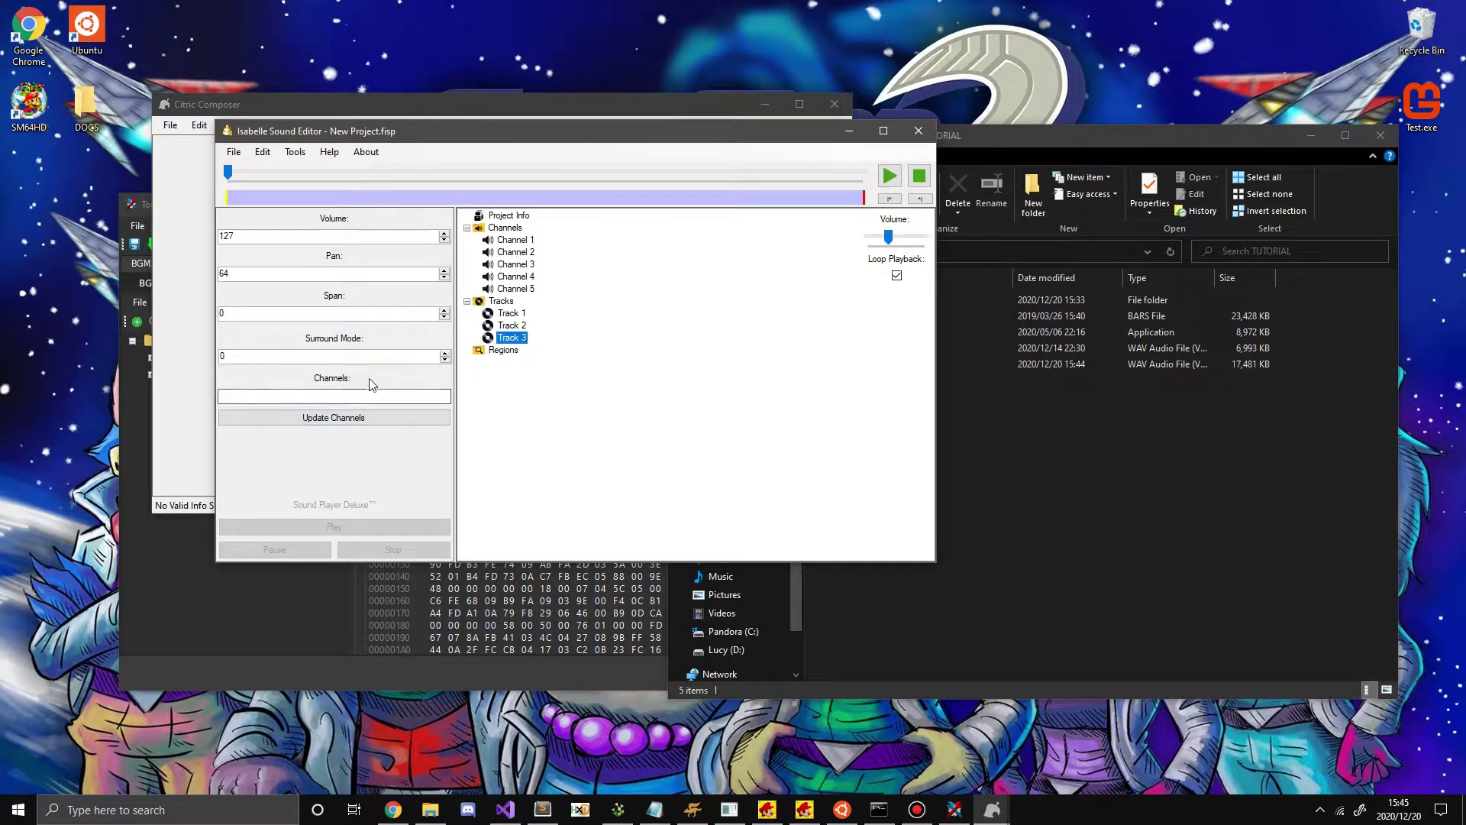
click(344, 396)
text(5)
click(343, 423)
Play Track 1, Track 2 and Track 3 in turn to hear their audio, and stop the playback.
click(510, 313)
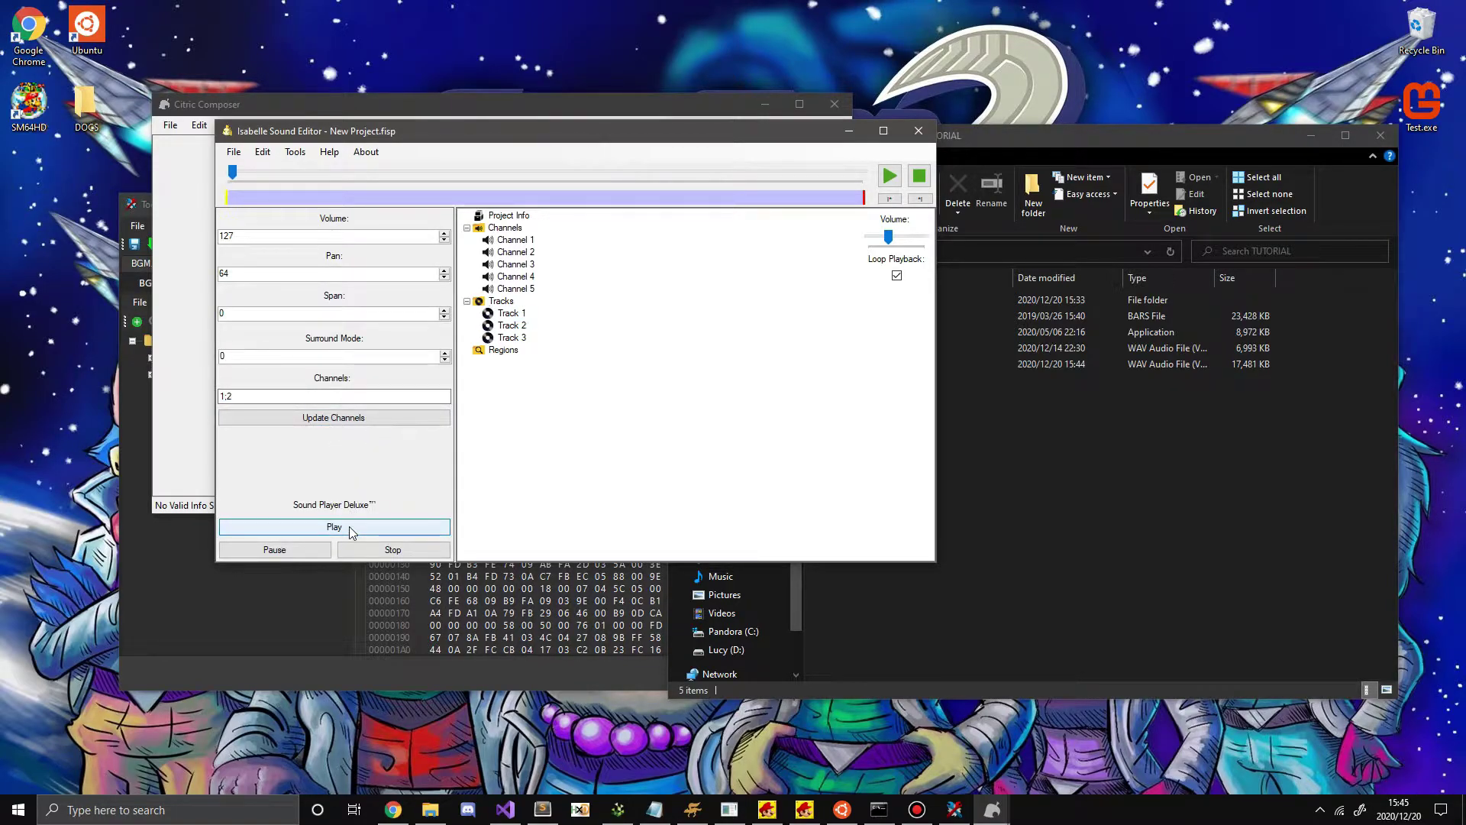
click(511, 325)
click(378, 527)
click(512, 338)
click(426, 526)
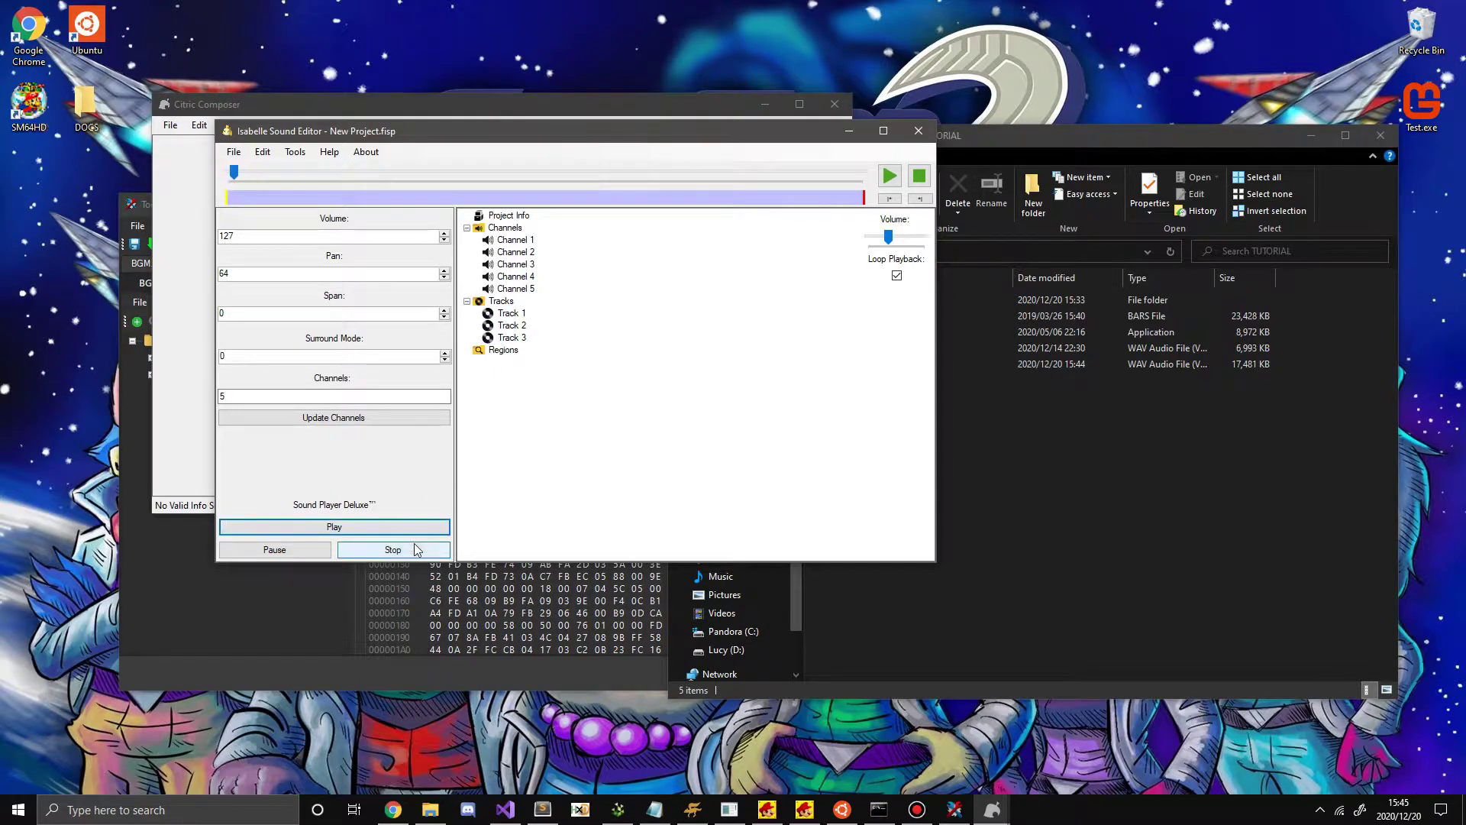
click(391, 550)
Review the channel assignments of the three tracks and compare them with the channel list.
click(524, 326)
click(511, 337)
click(510, 313)
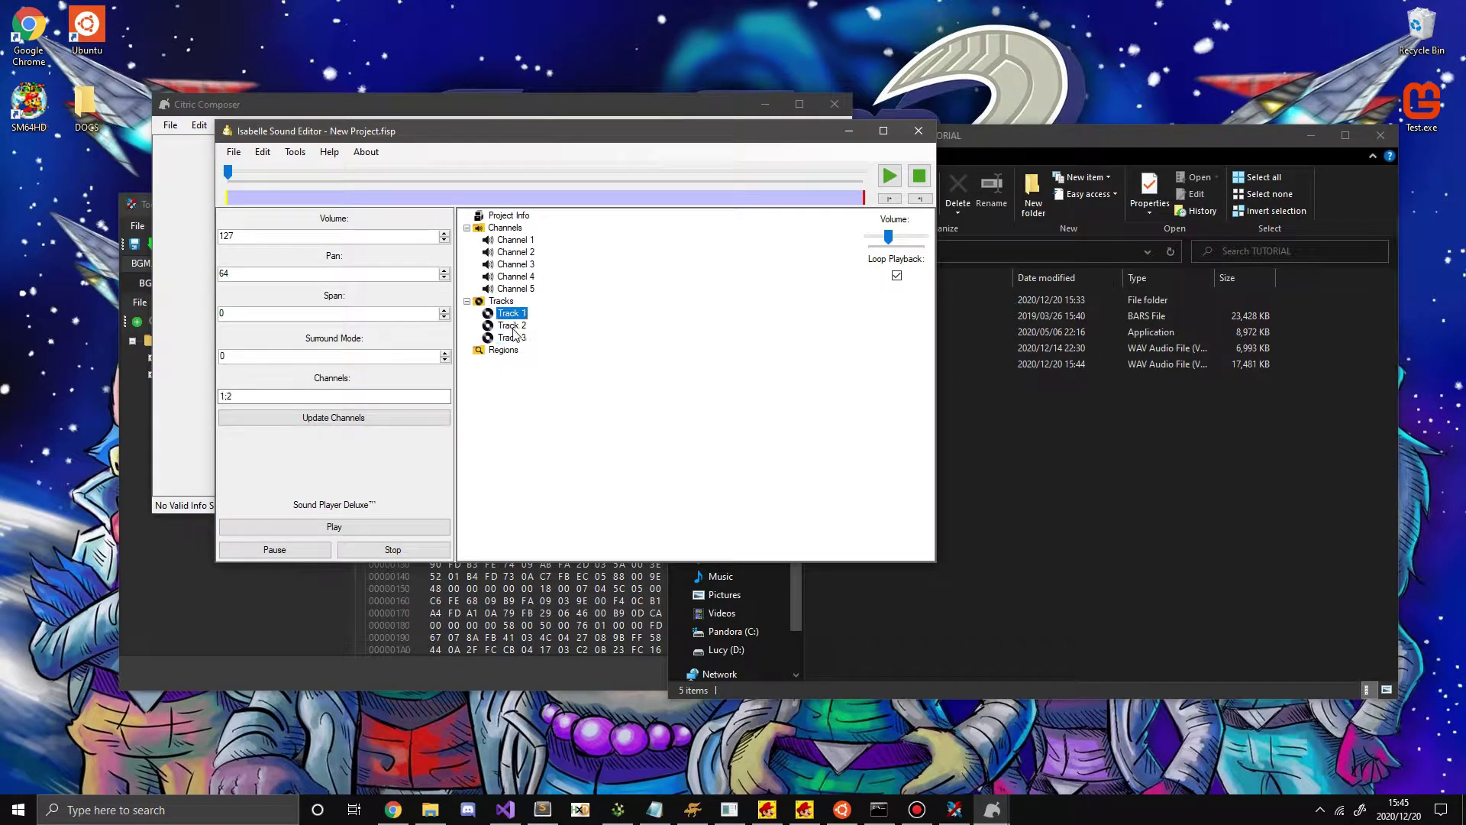
click(510, 325)
click(511, 313)
click(512, 327)
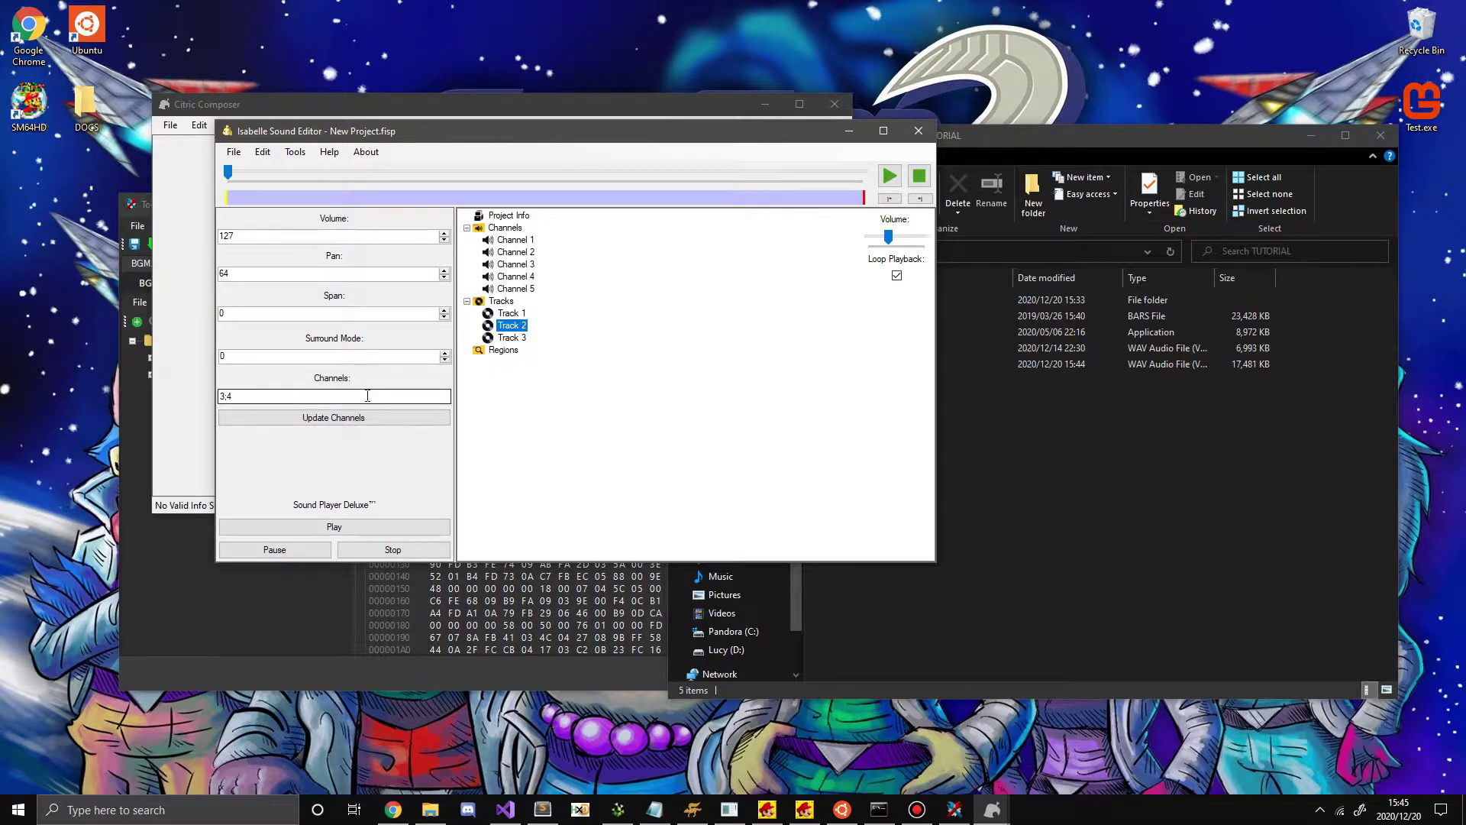
click(511, 314)
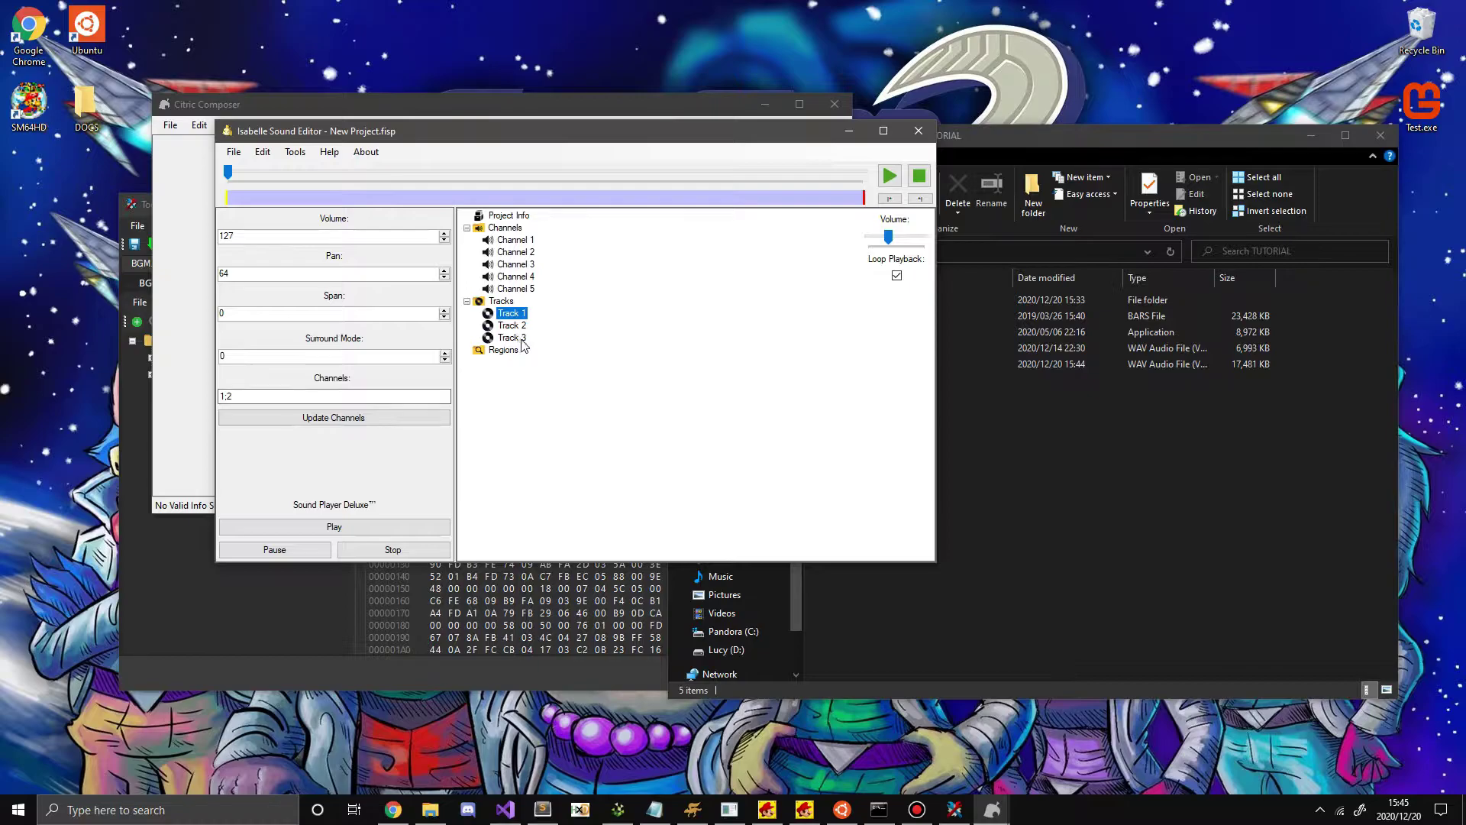
click(520, 339)
click(517, 241)
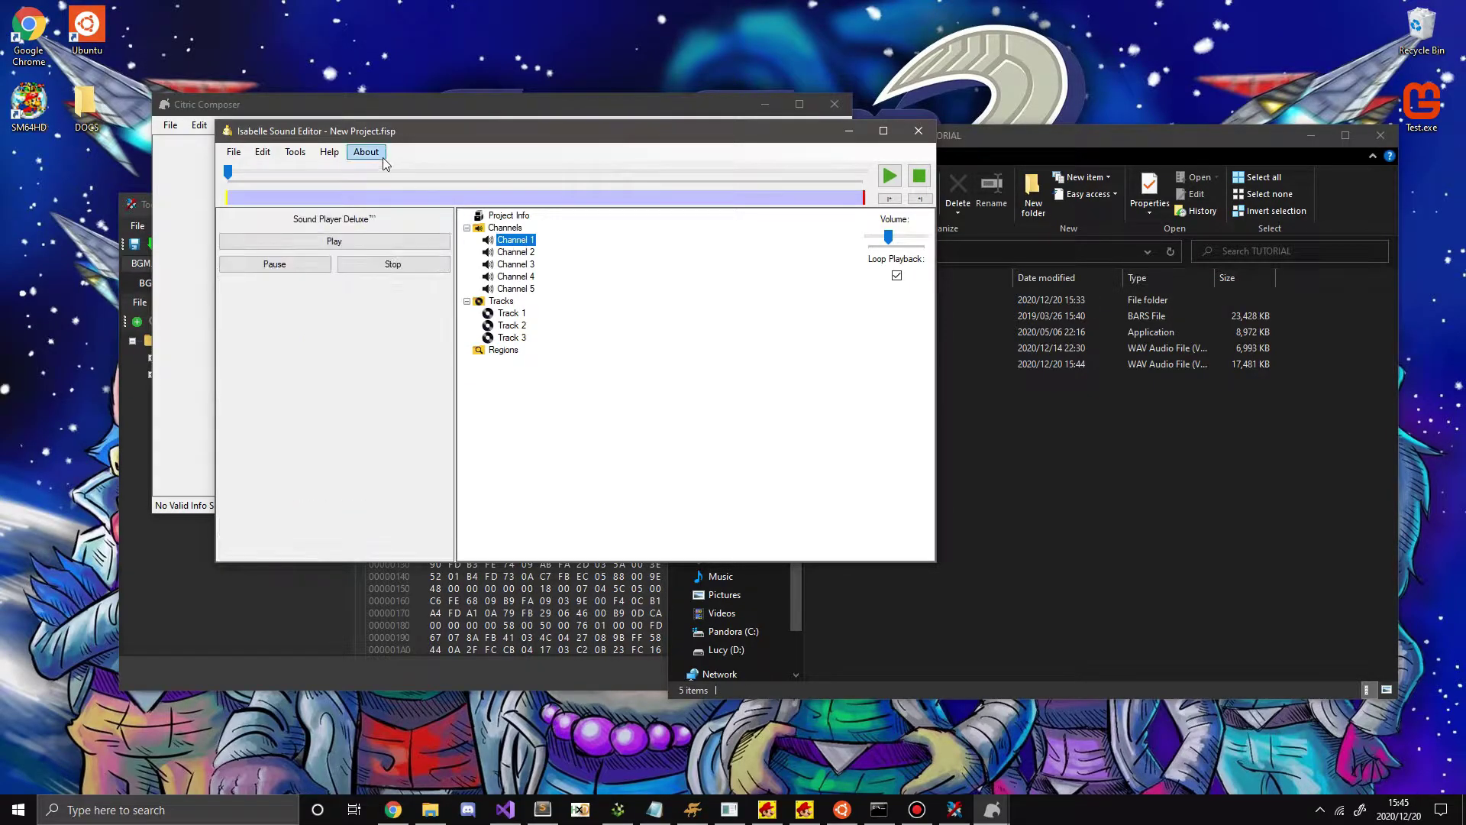
Show the Project Info settings and enlarge the window so all of its loop and encoding fields fit.
drag(385, 131, 536, 116)
click(655, 201)
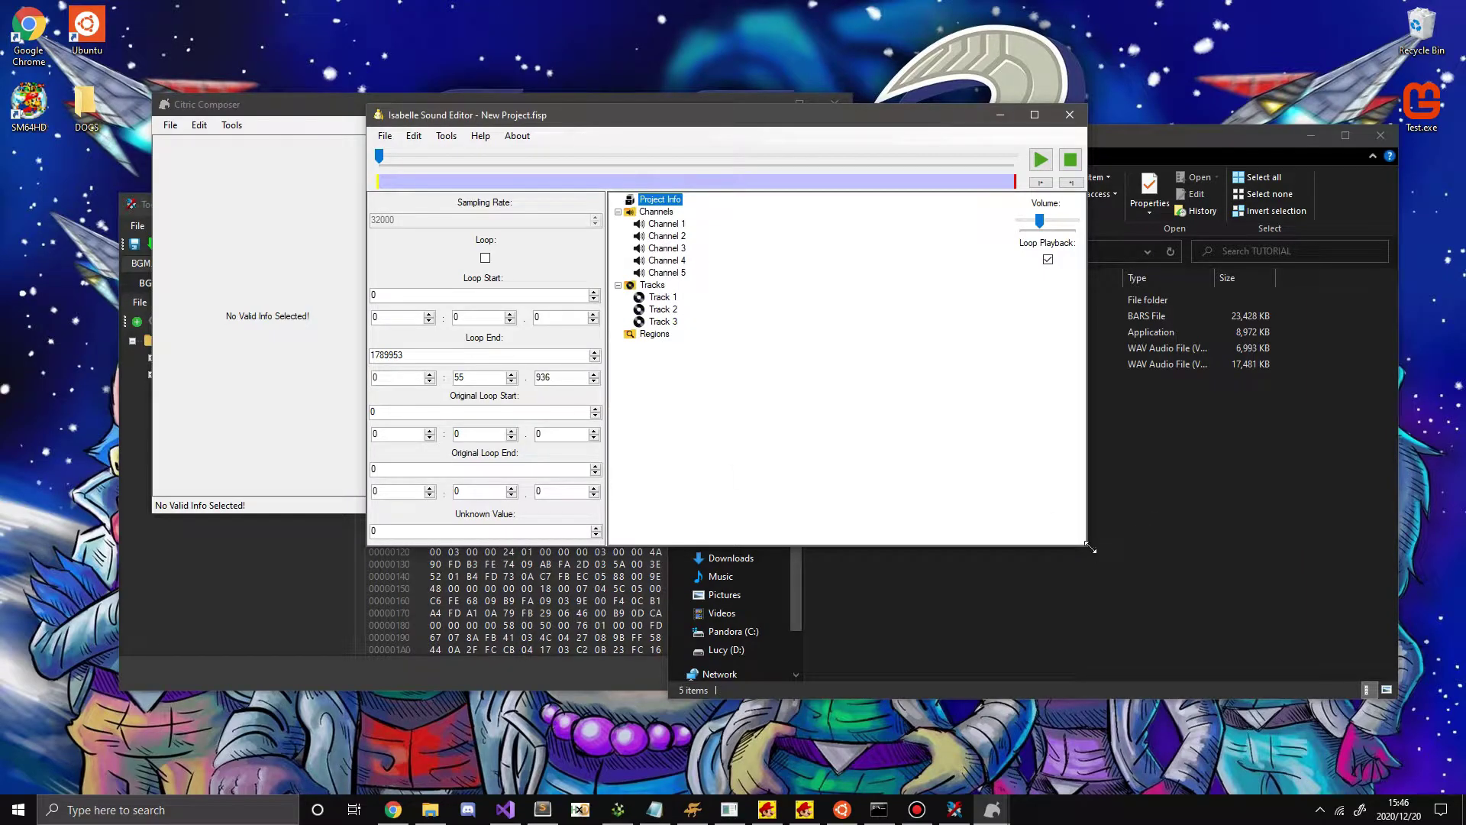
drag(1091, 548, 1172, 685)
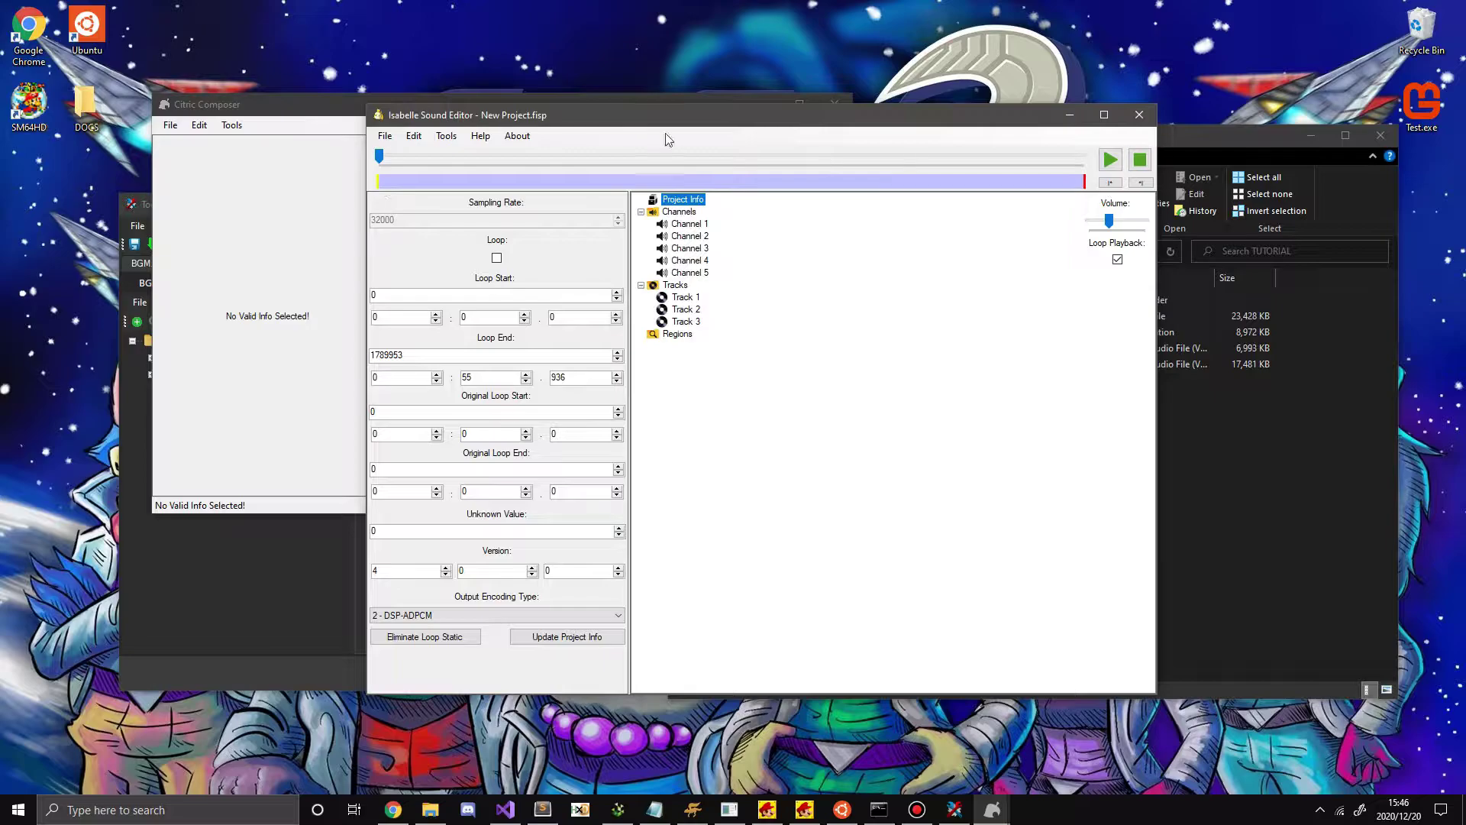
drag(380, 157, 454, 162)
click(679, 201)
click(686, 223)
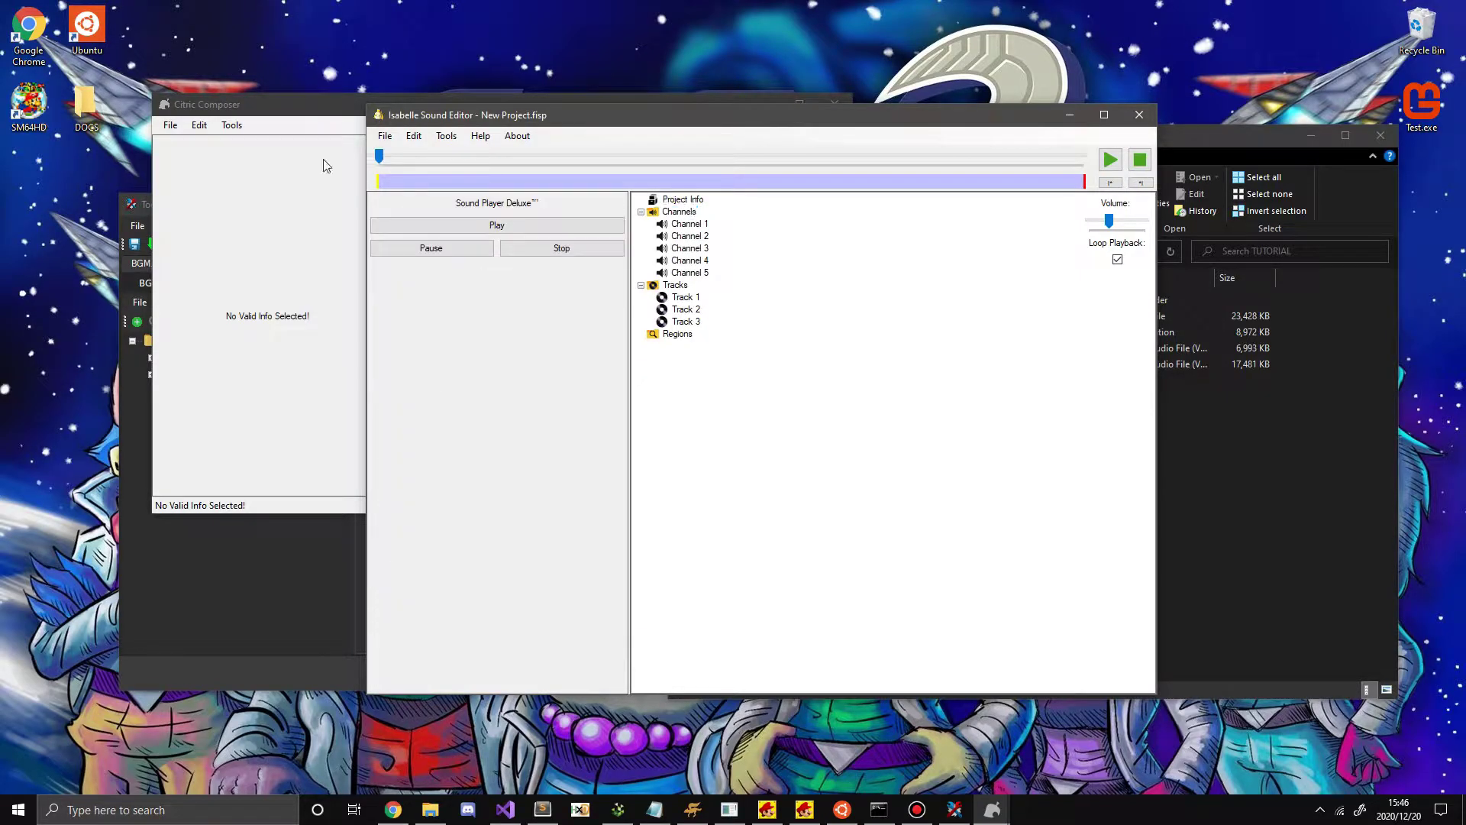
Locate theme.wav in the TUTORIAL folder, search Windows for wavosaur.exe and launch Wavosaur.
click(1201, 428)
click(877, 349)
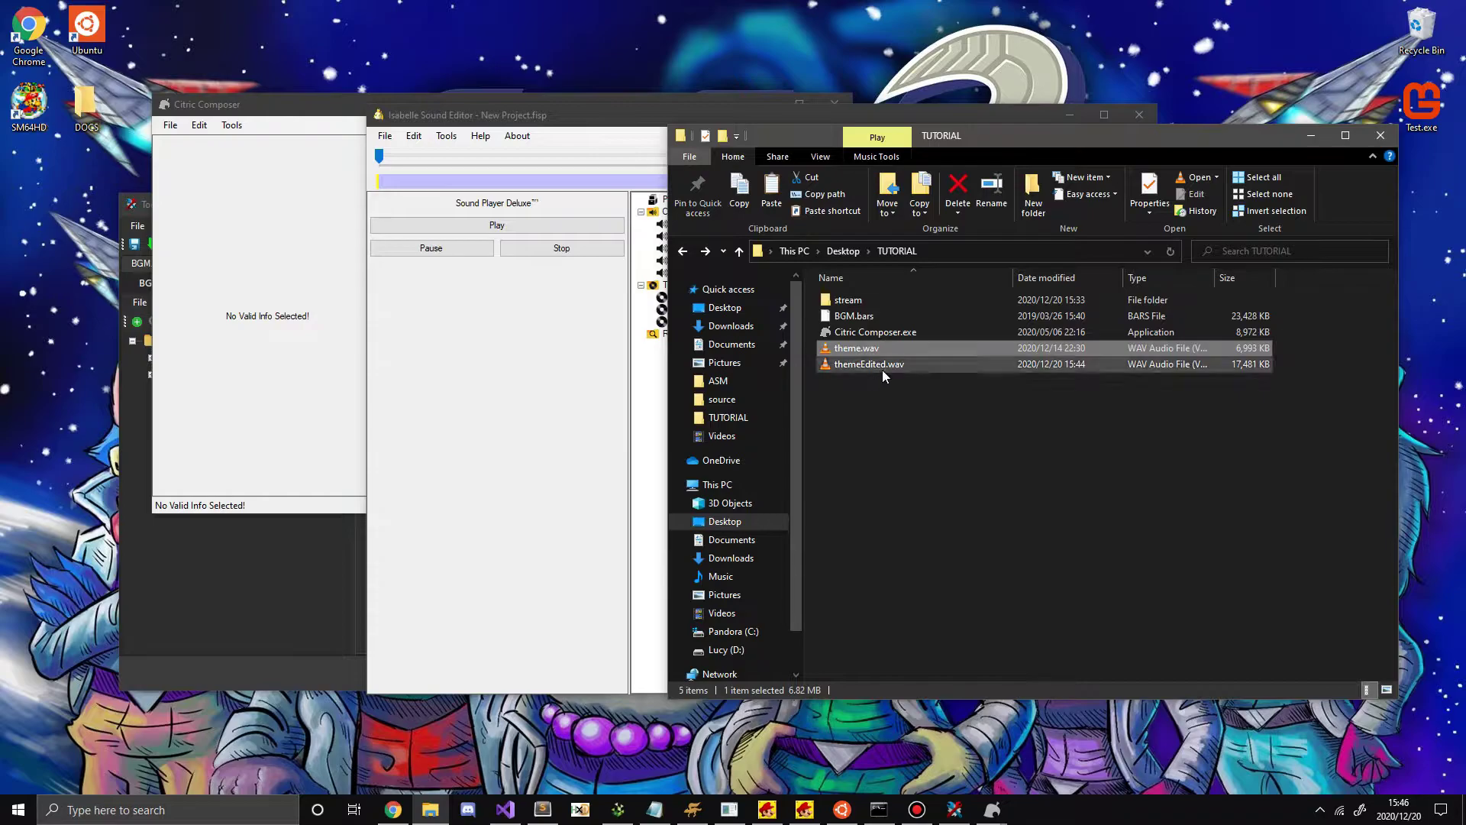
key(super)
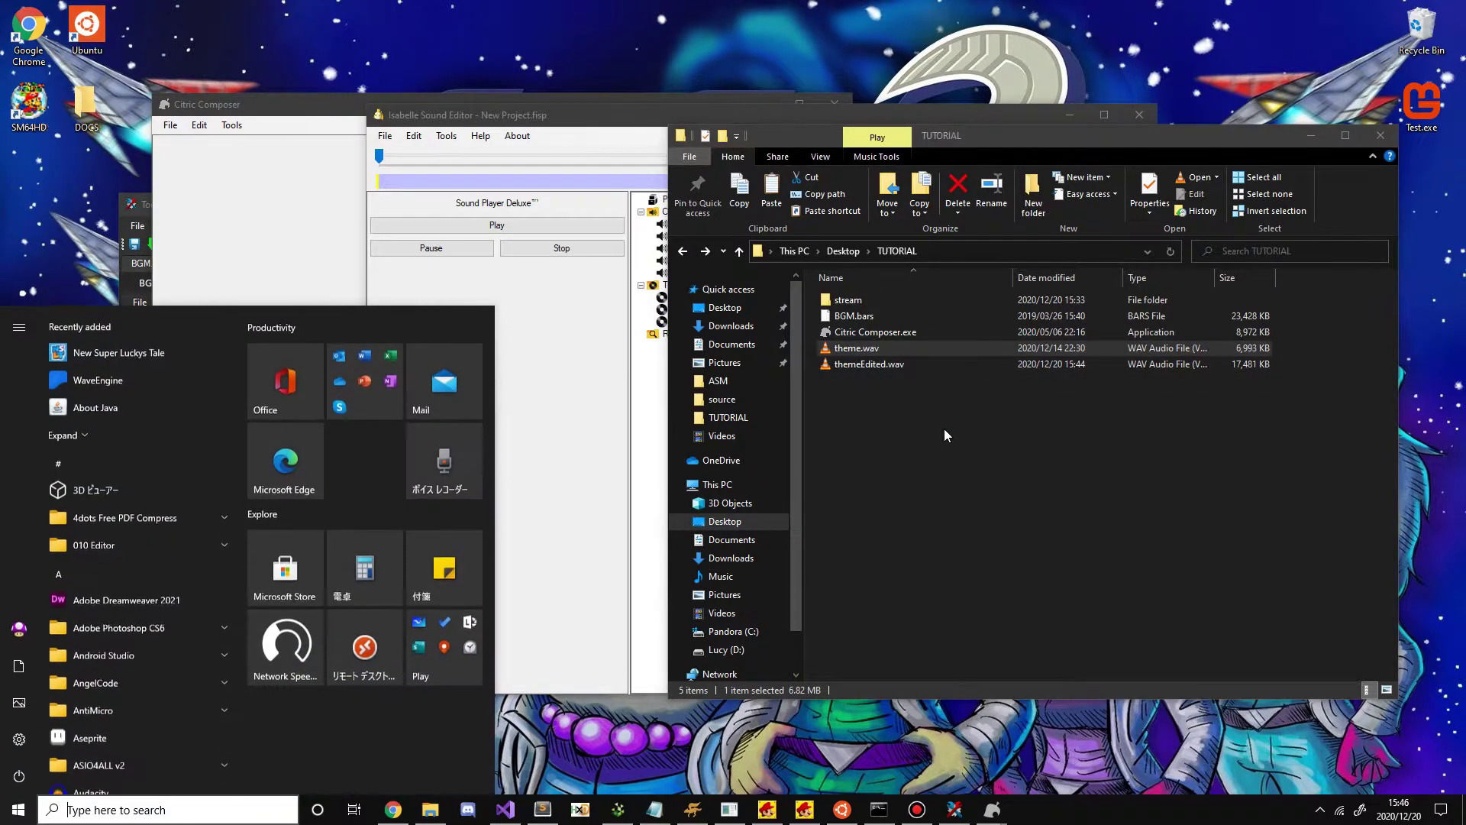
text(wav)
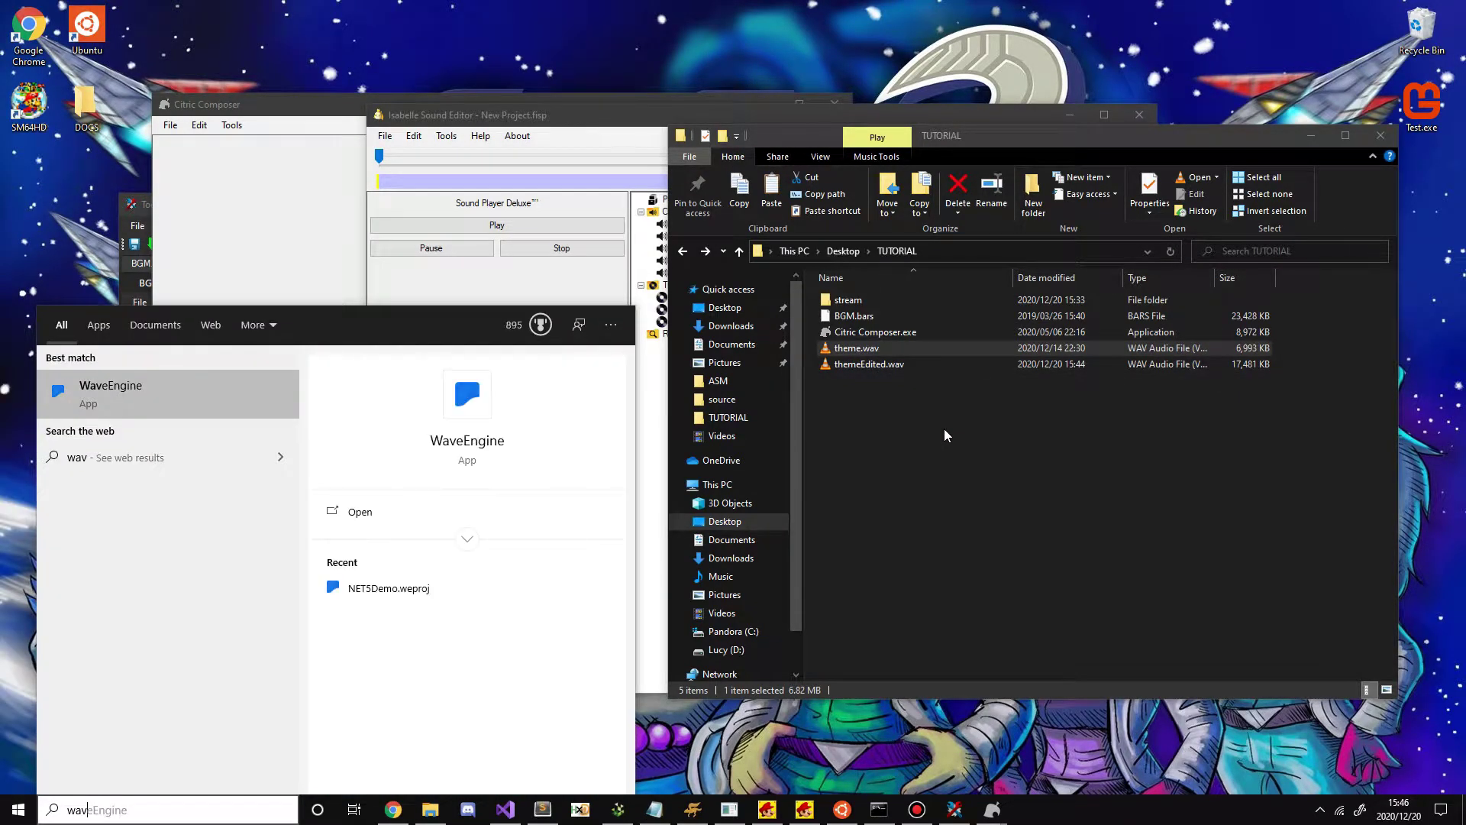
text(osaur)
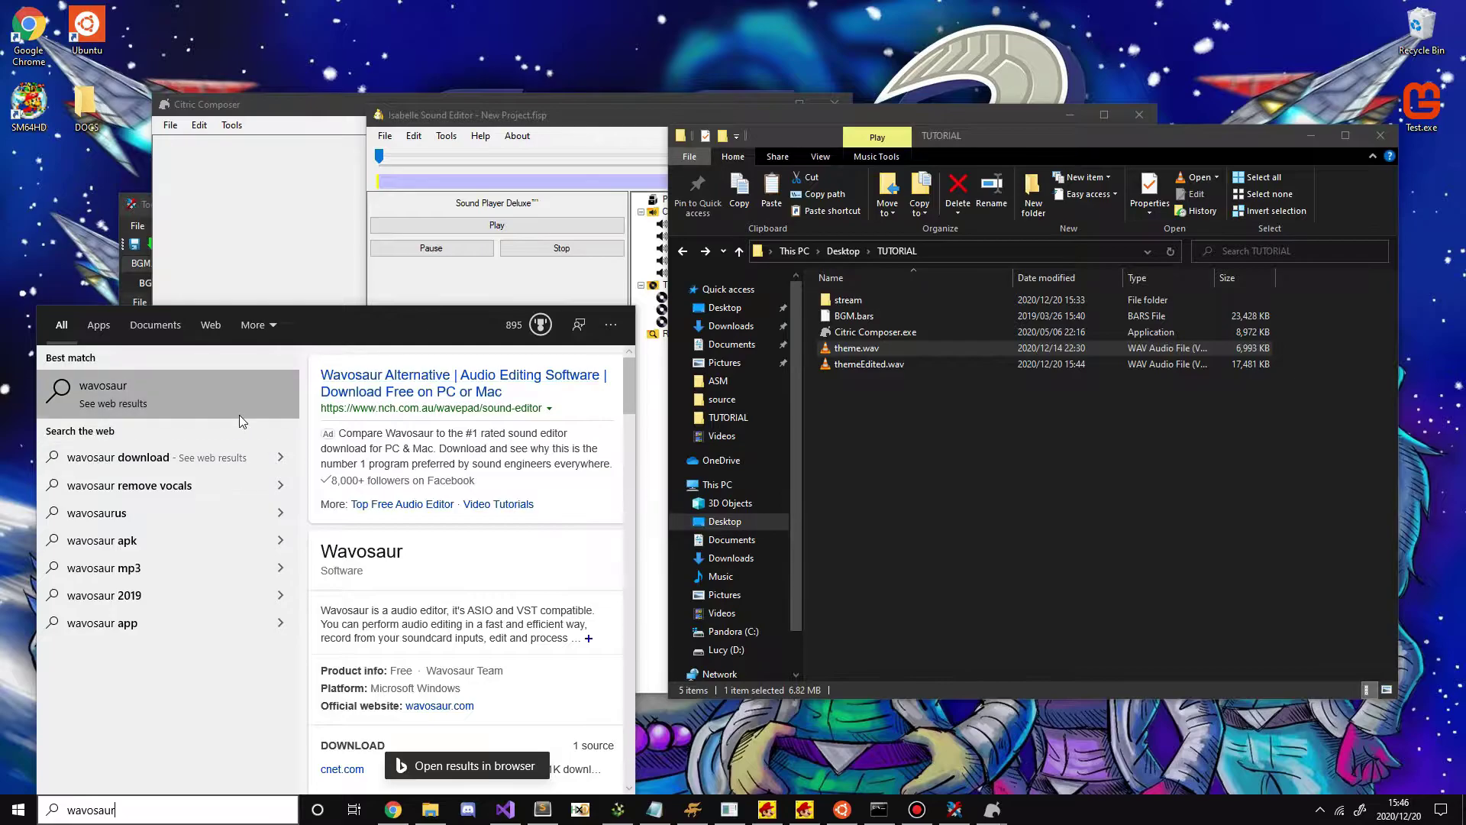
text(.exe)
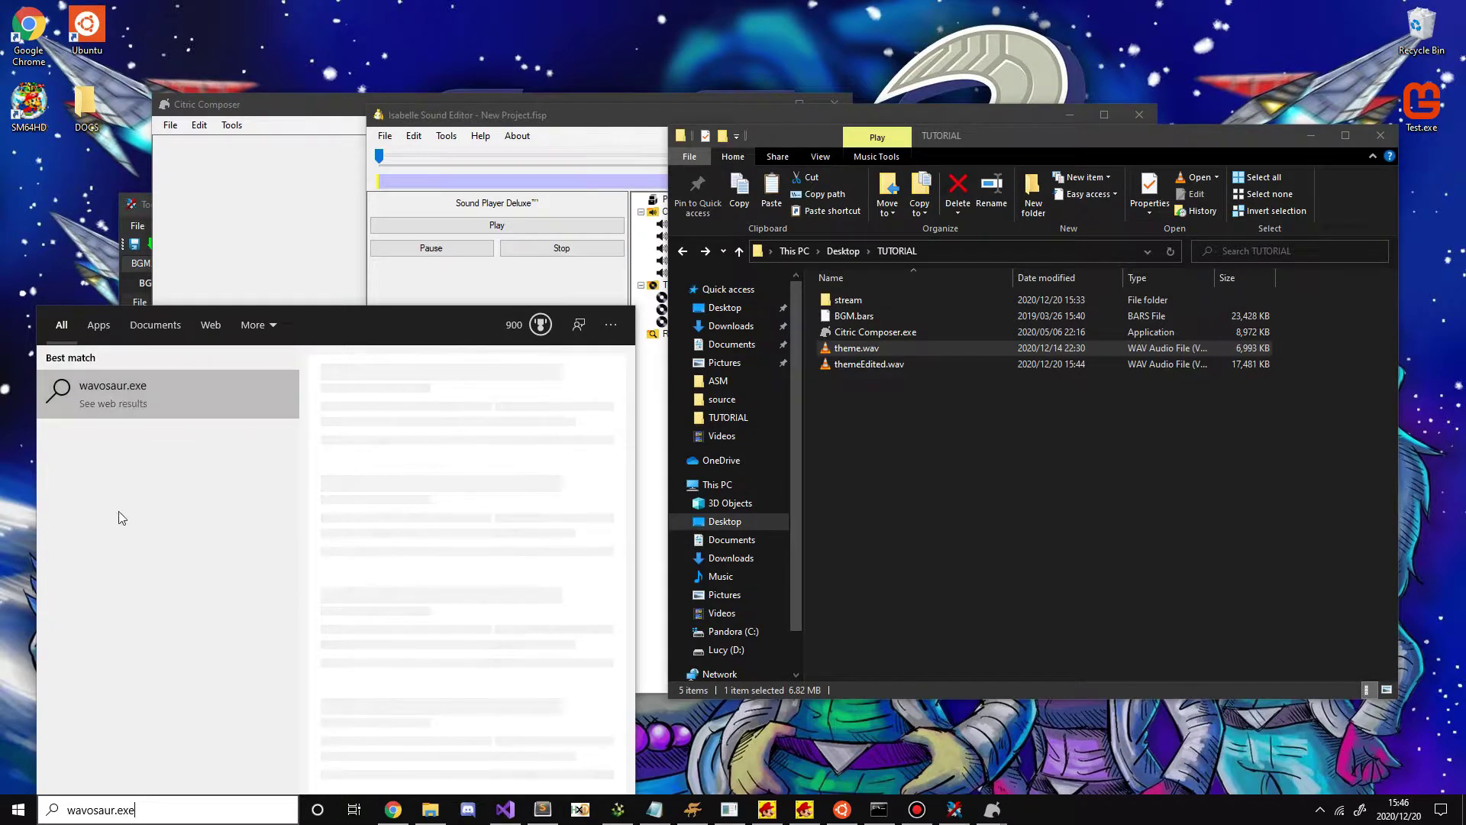
click(98, 400)
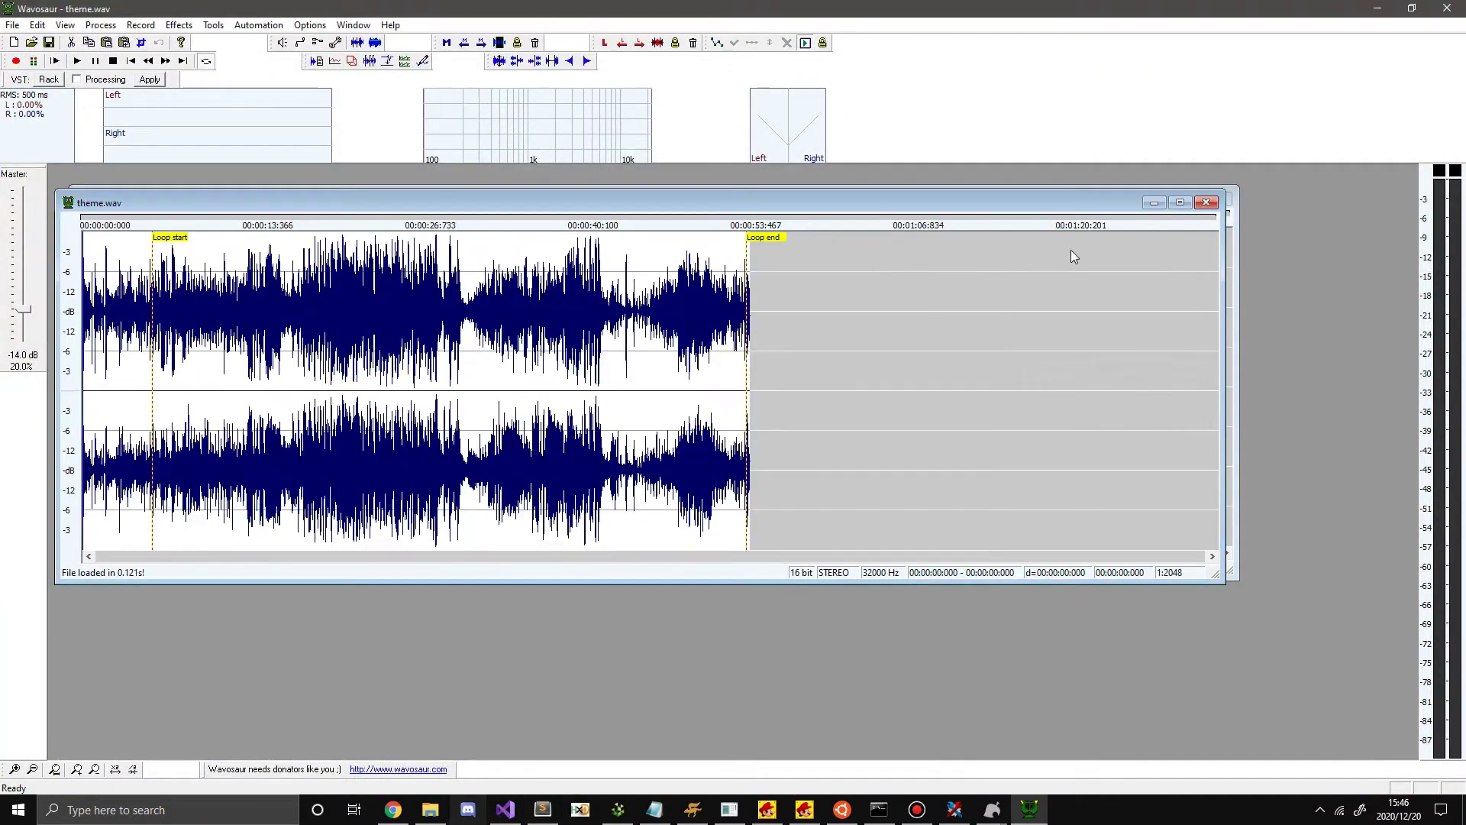
Close the open theme.wav and title.wav windows in Wavosaur and load theme.wav from the TUTORIAL folder.
click(1206, 202)
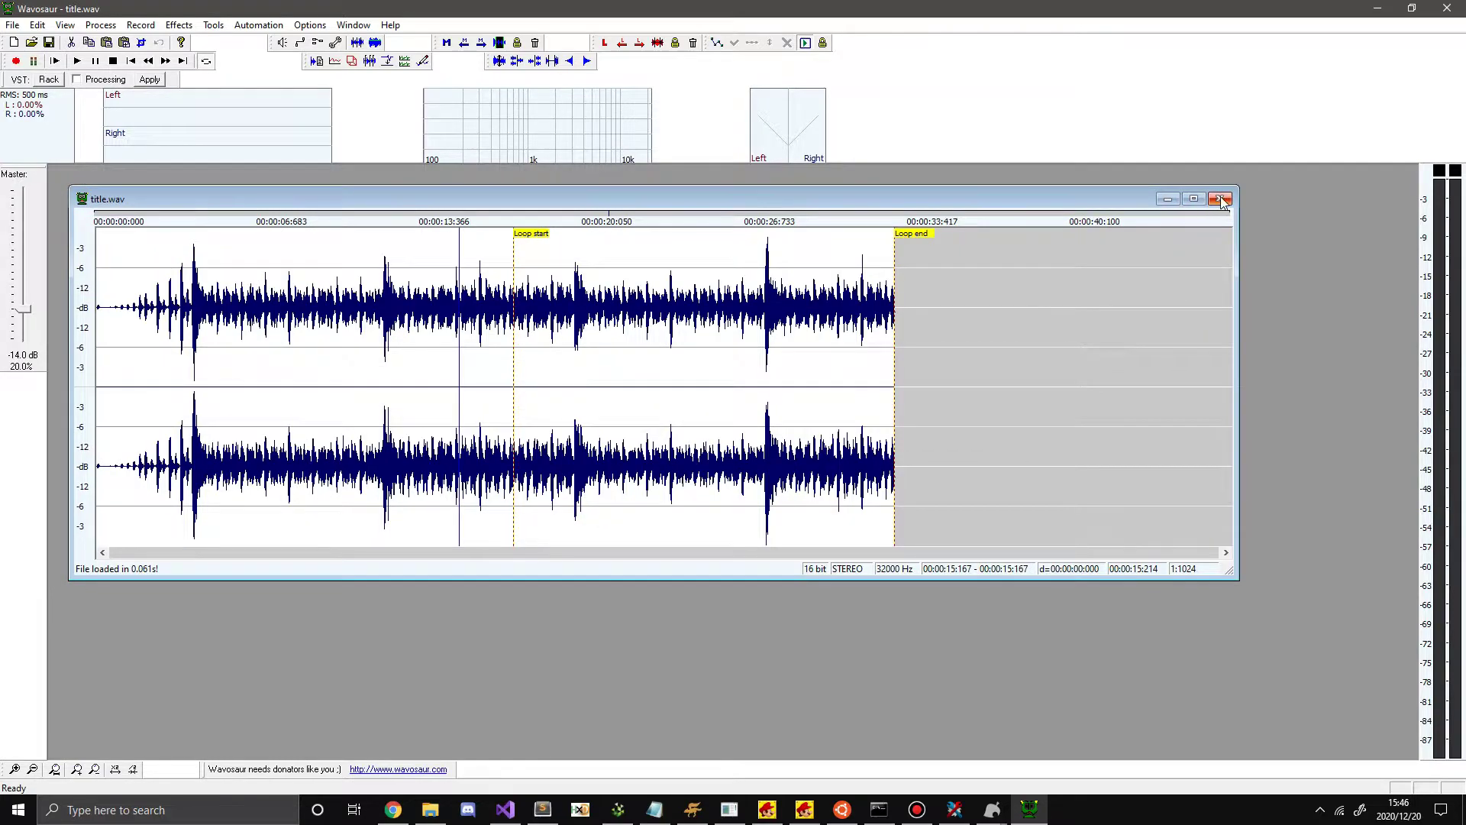
click(1217, 201)
click(443, 805)
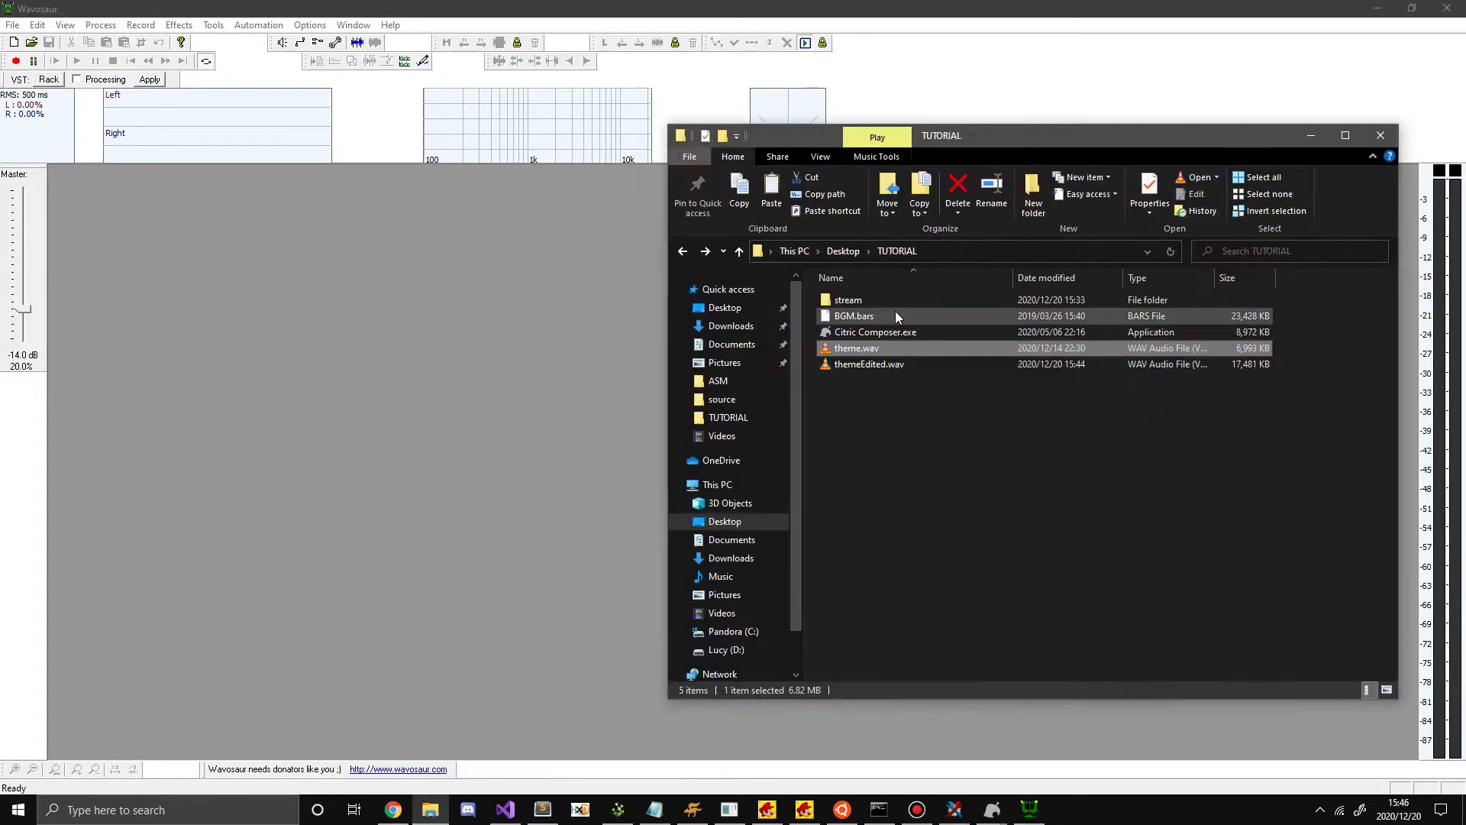
click(897, 352)
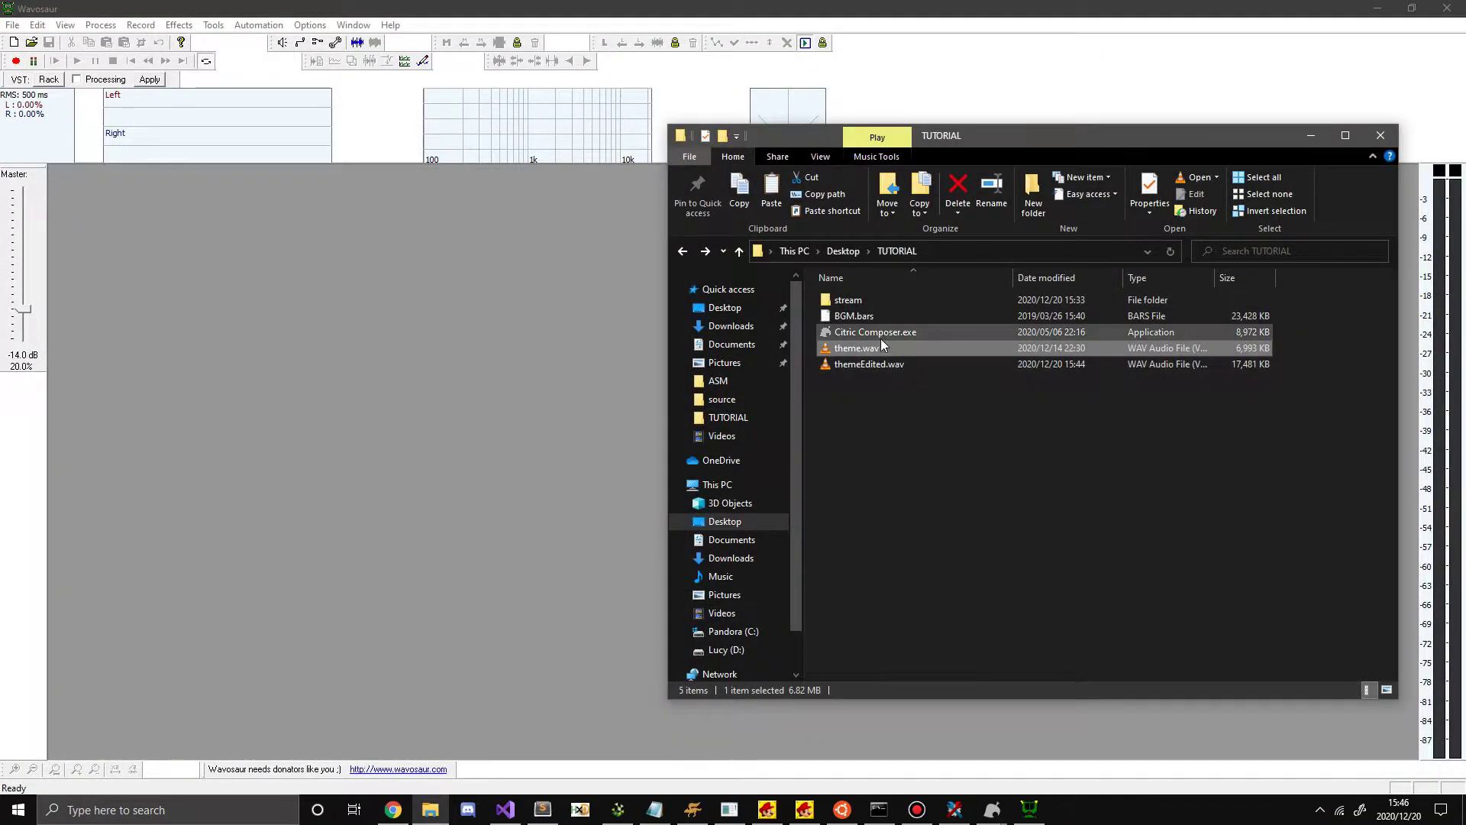
drag(881, 345, 416, 380)
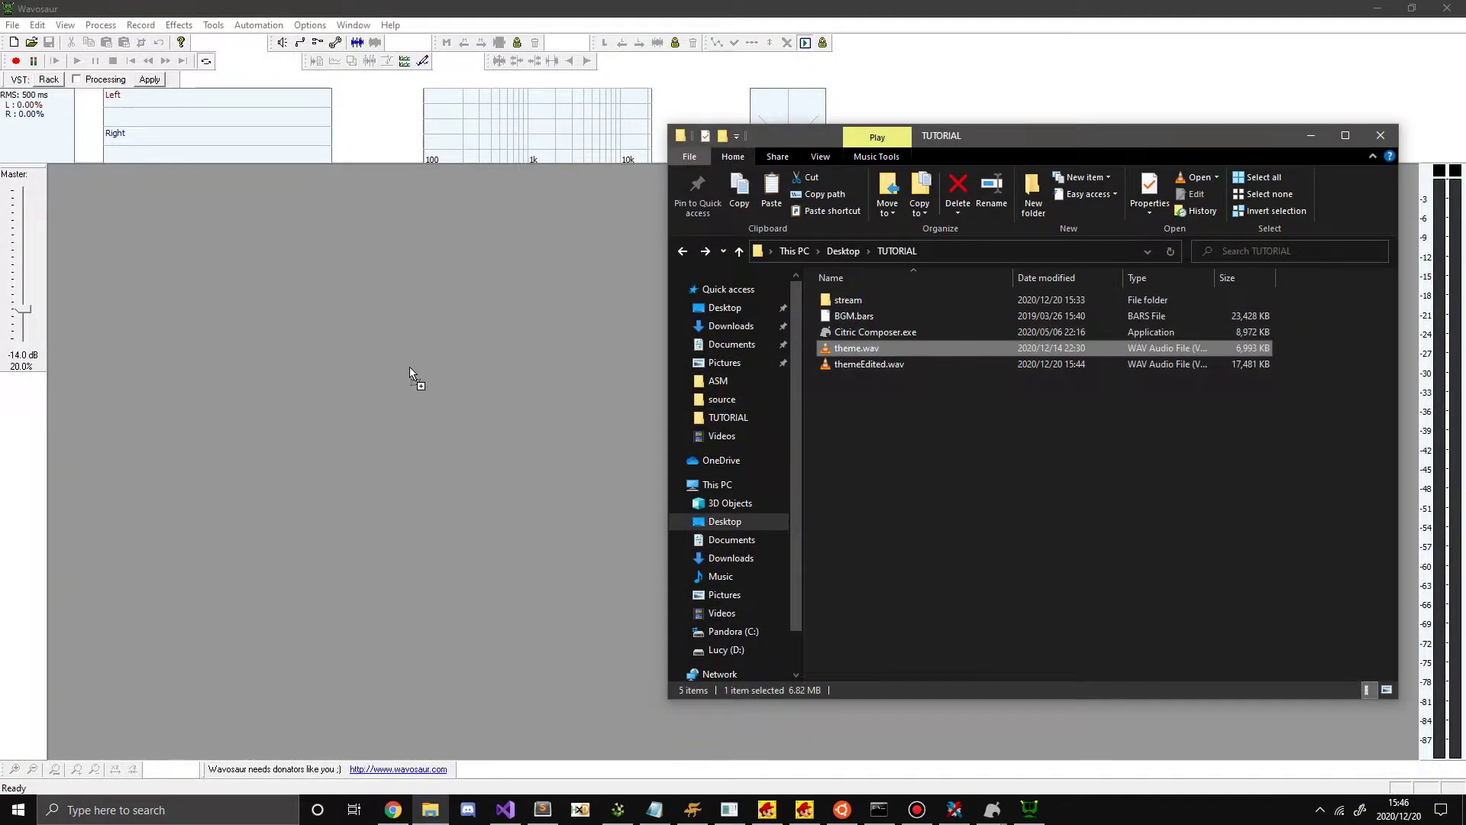
click(313, 225)
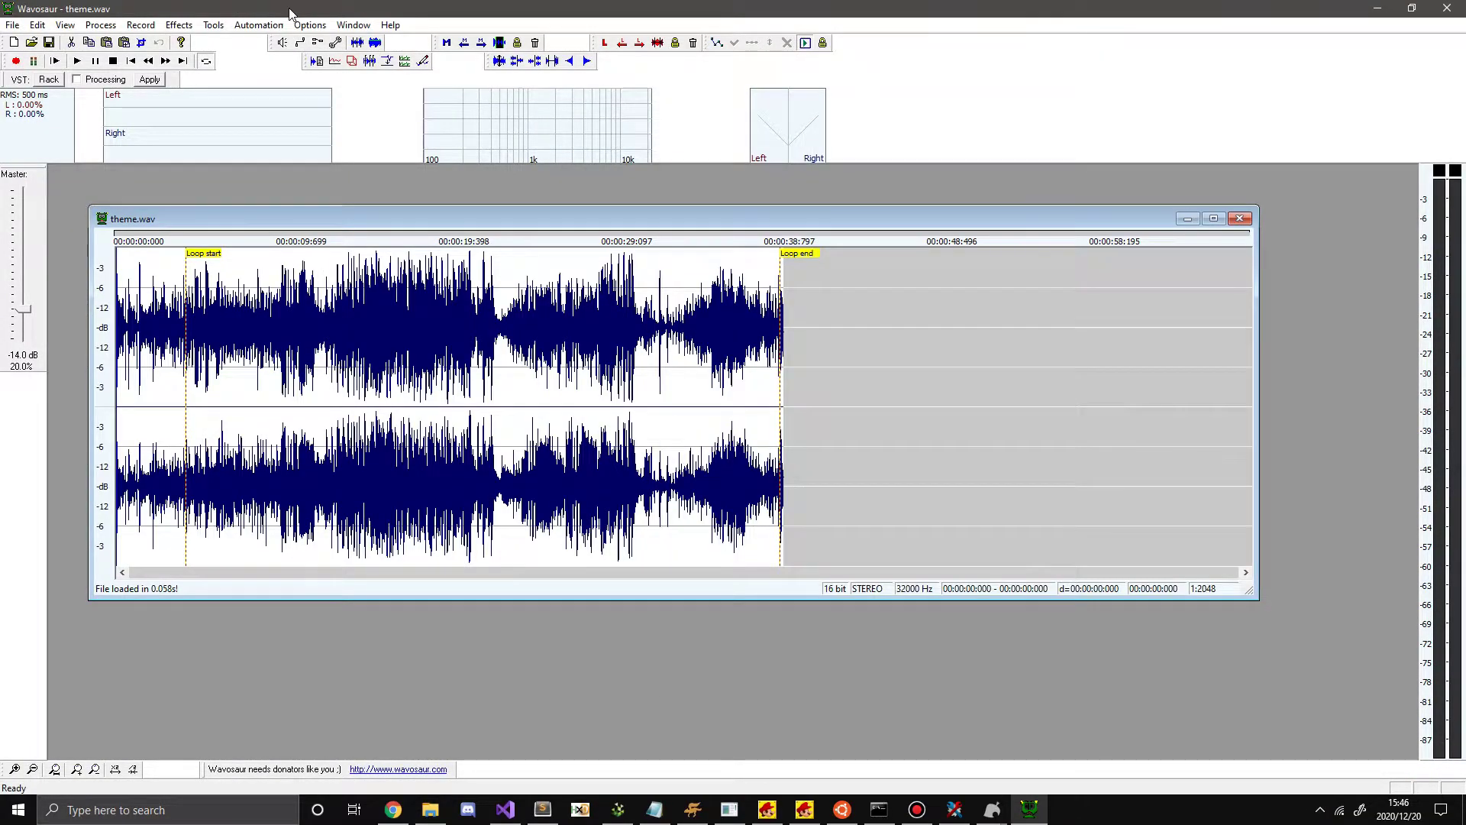
Copy the start sample from theme.wav's loop properties and set Loop Start to 186368 in Isabelle Sound Editor's Project Info.
click(213, 24)
mouse_move(375, 43)
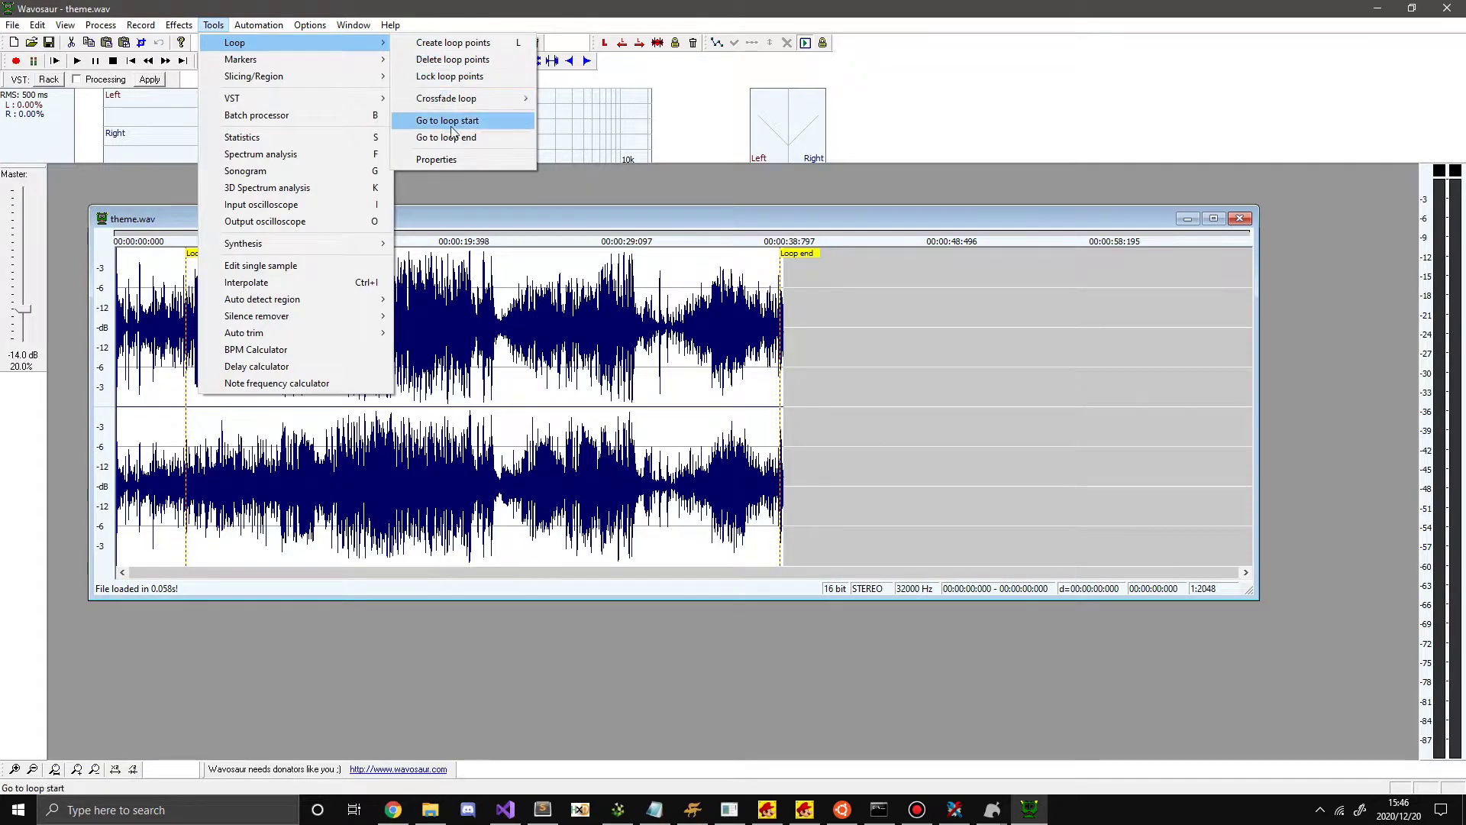
click(443, 158)
double_click(680, 305)
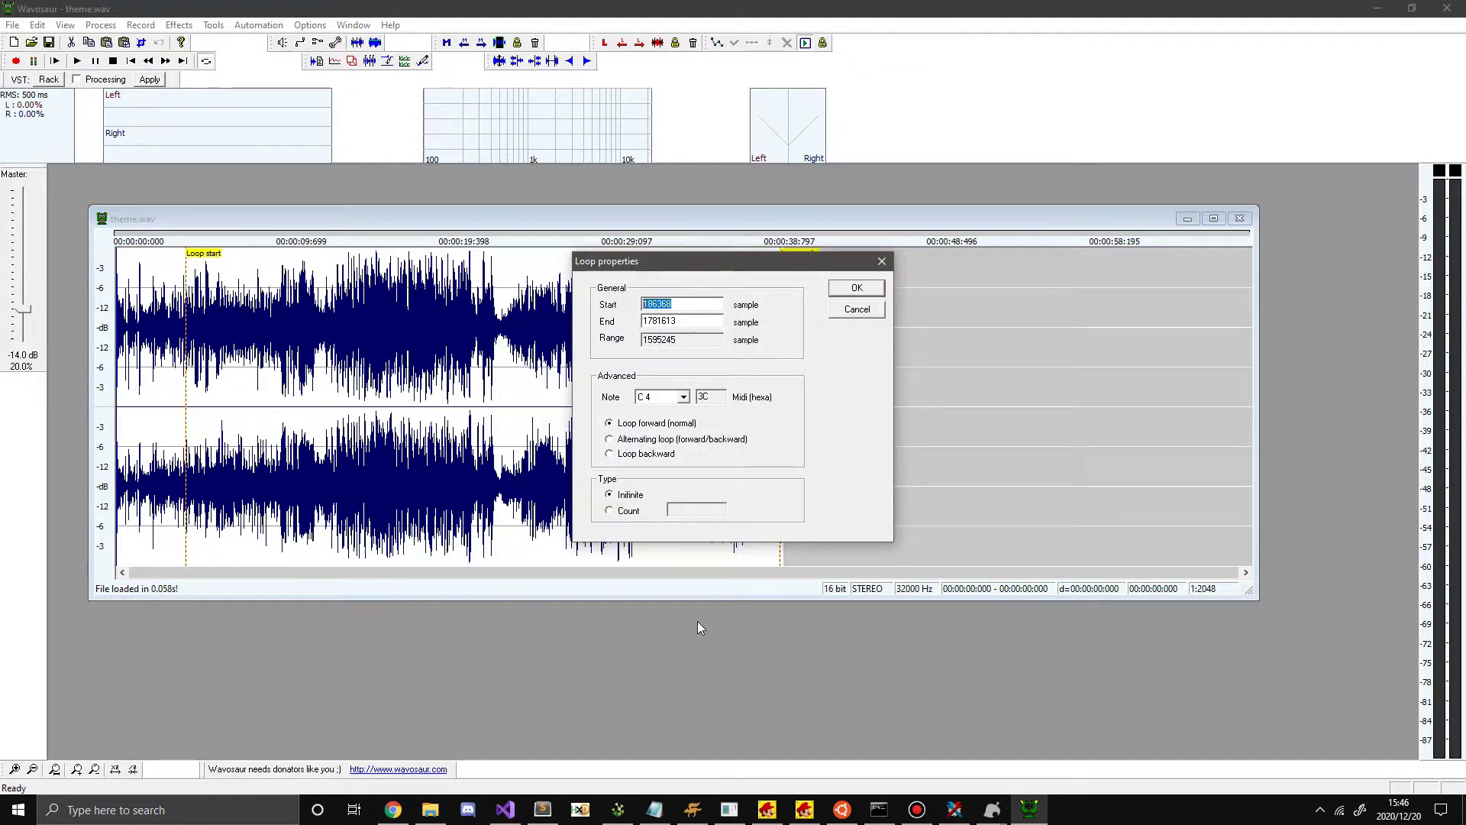
click(1032, 721)
click(661, 198)
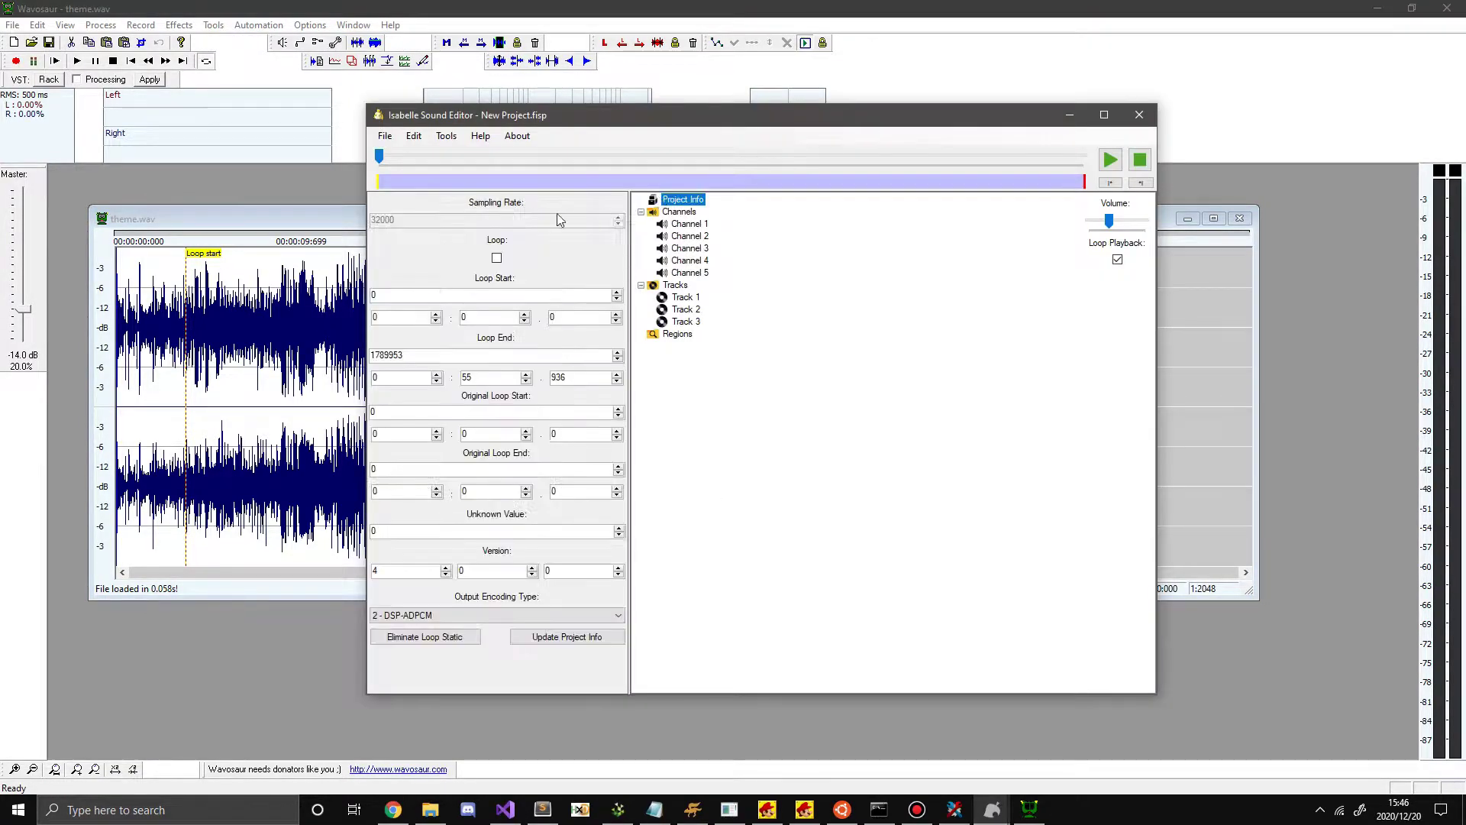
click(397, 356)
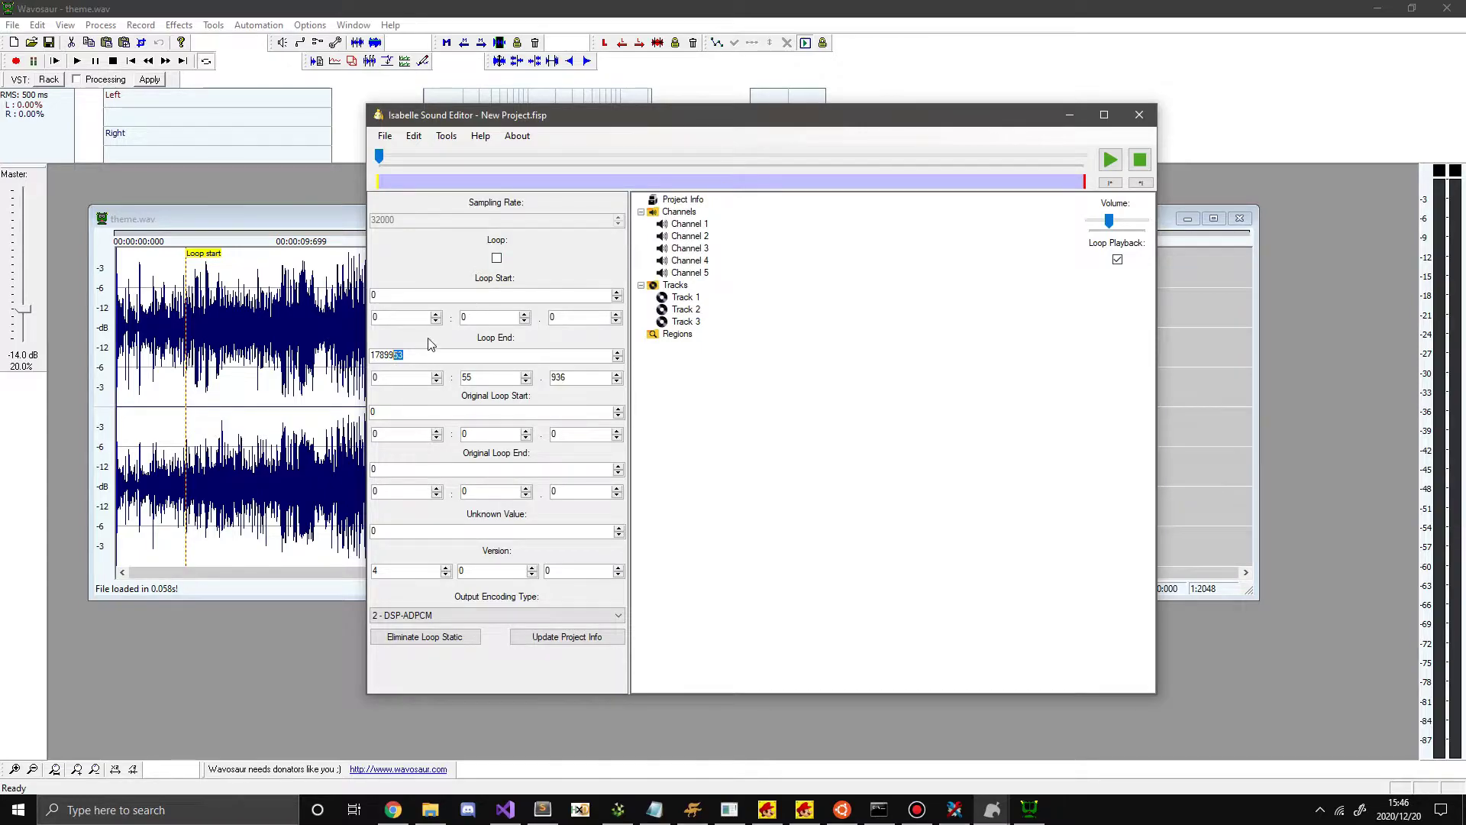
click(437, 295)
Copy the end sample from Wavosaur's loop properties and set Loop End to 1781613 in Isabelle Sound Editor's Project Info.
click(992, 810)
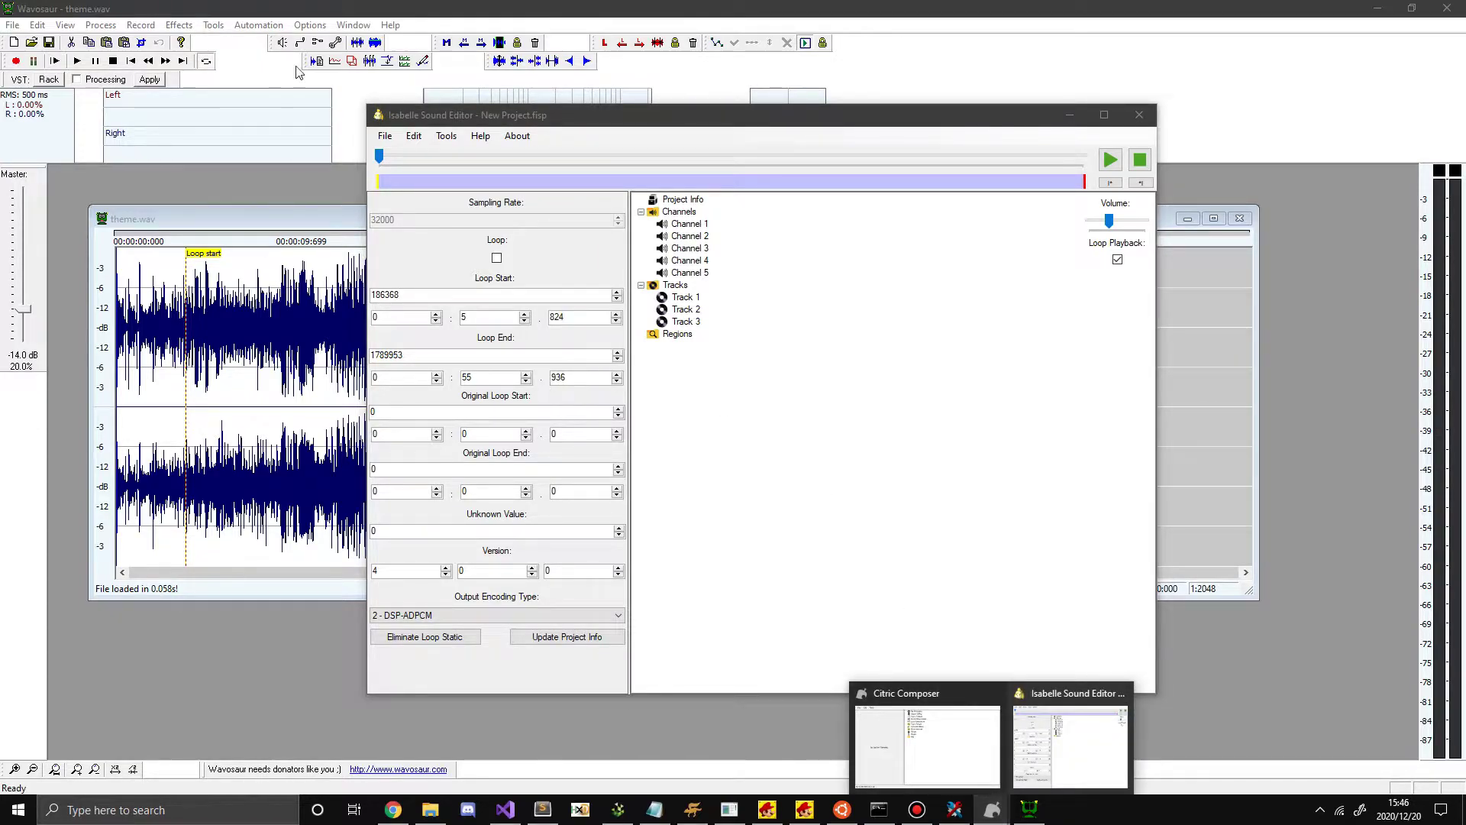
click(396, 7)
key(Tab)
key(ctrl+c)
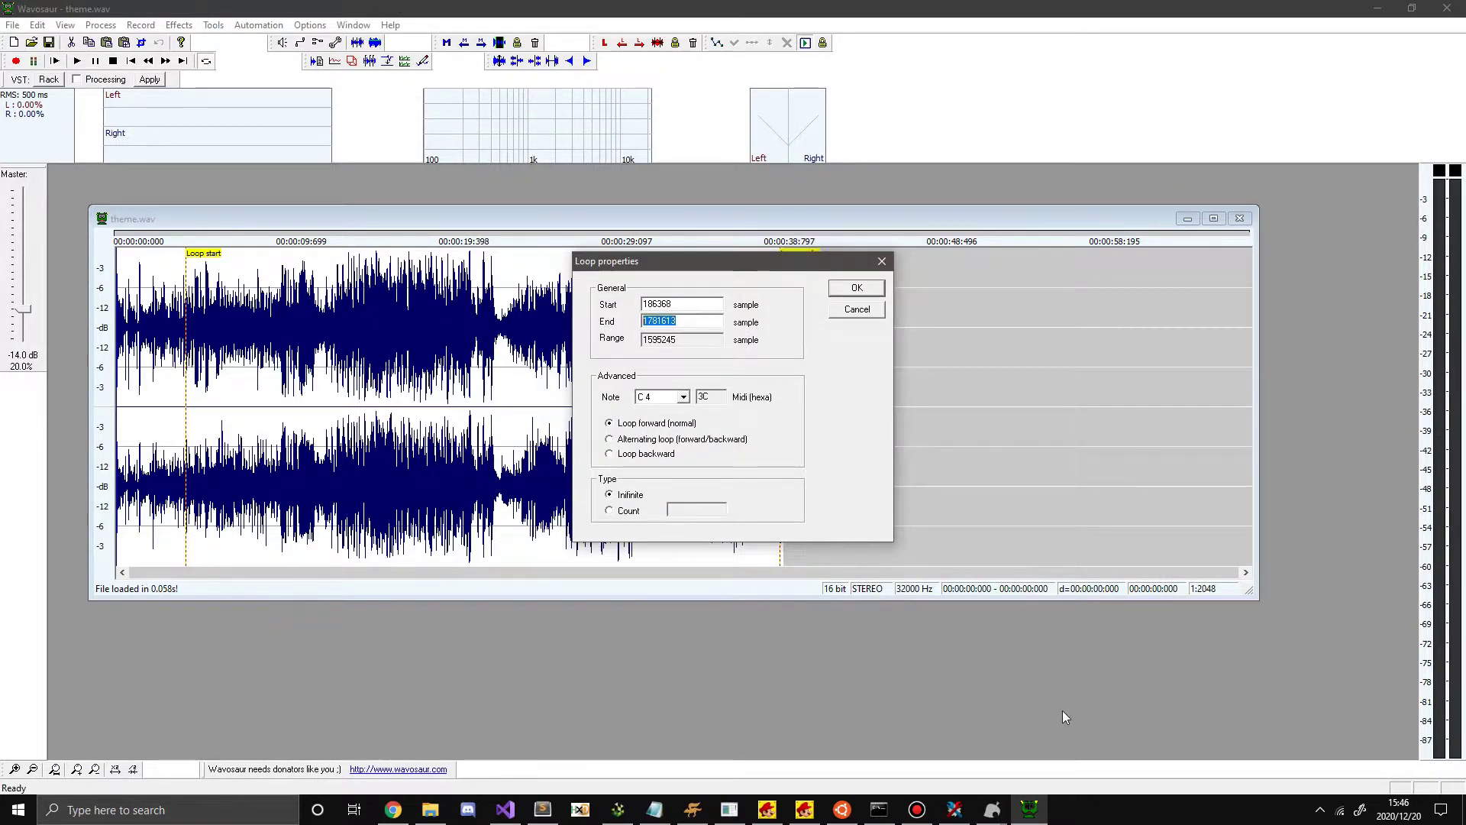
mouse_move(992, 808)
click(1064, 751)
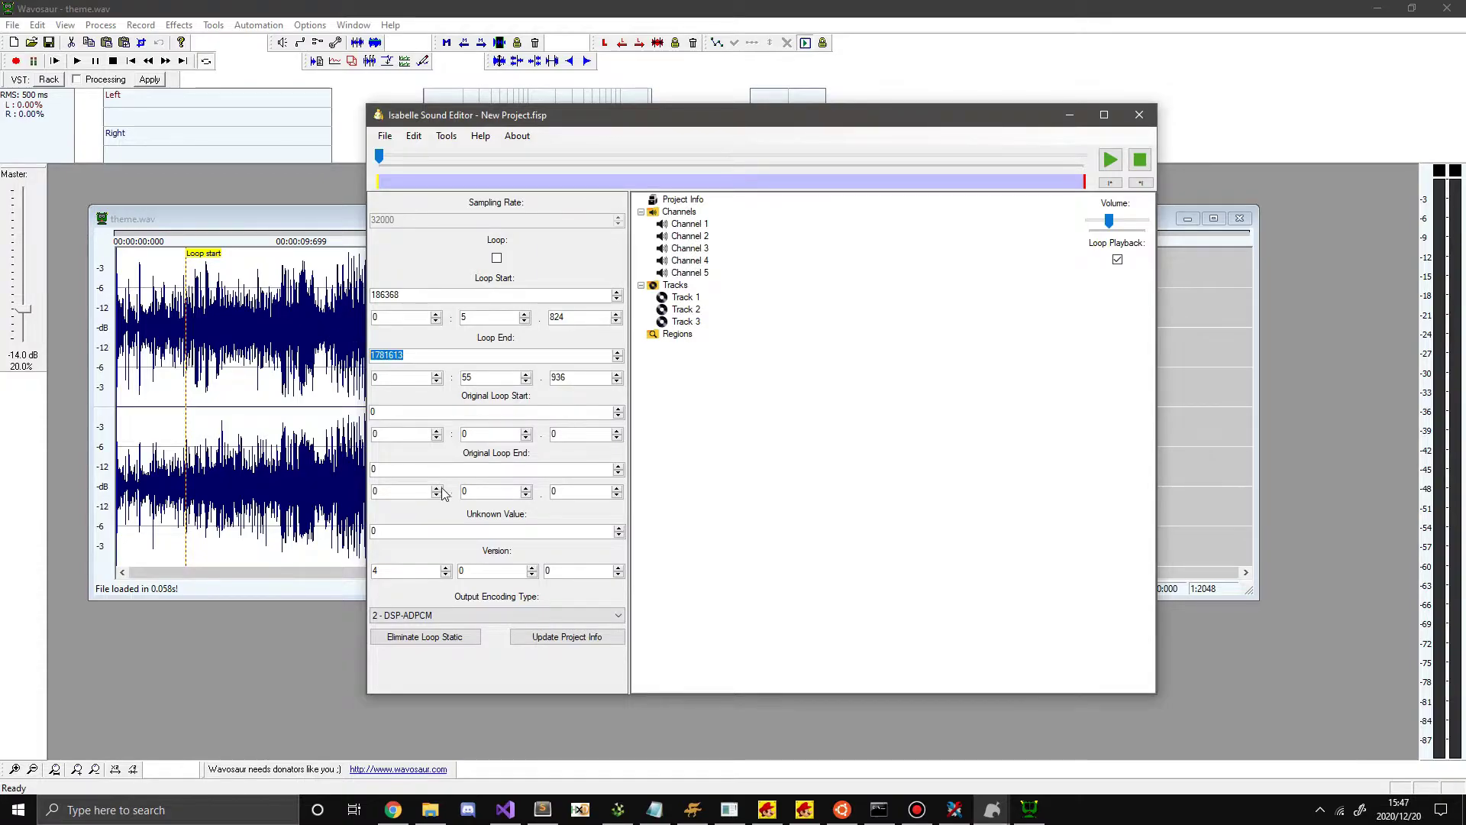
Set Original Loop End to 1781613 and Original Loop Start to 186368, matching the project's loop points.
click(425, 468)
key(ctrl+v)
double_click(424, 467)
key(ctrl+v)
double_click(409, 295)
click(407, 413)
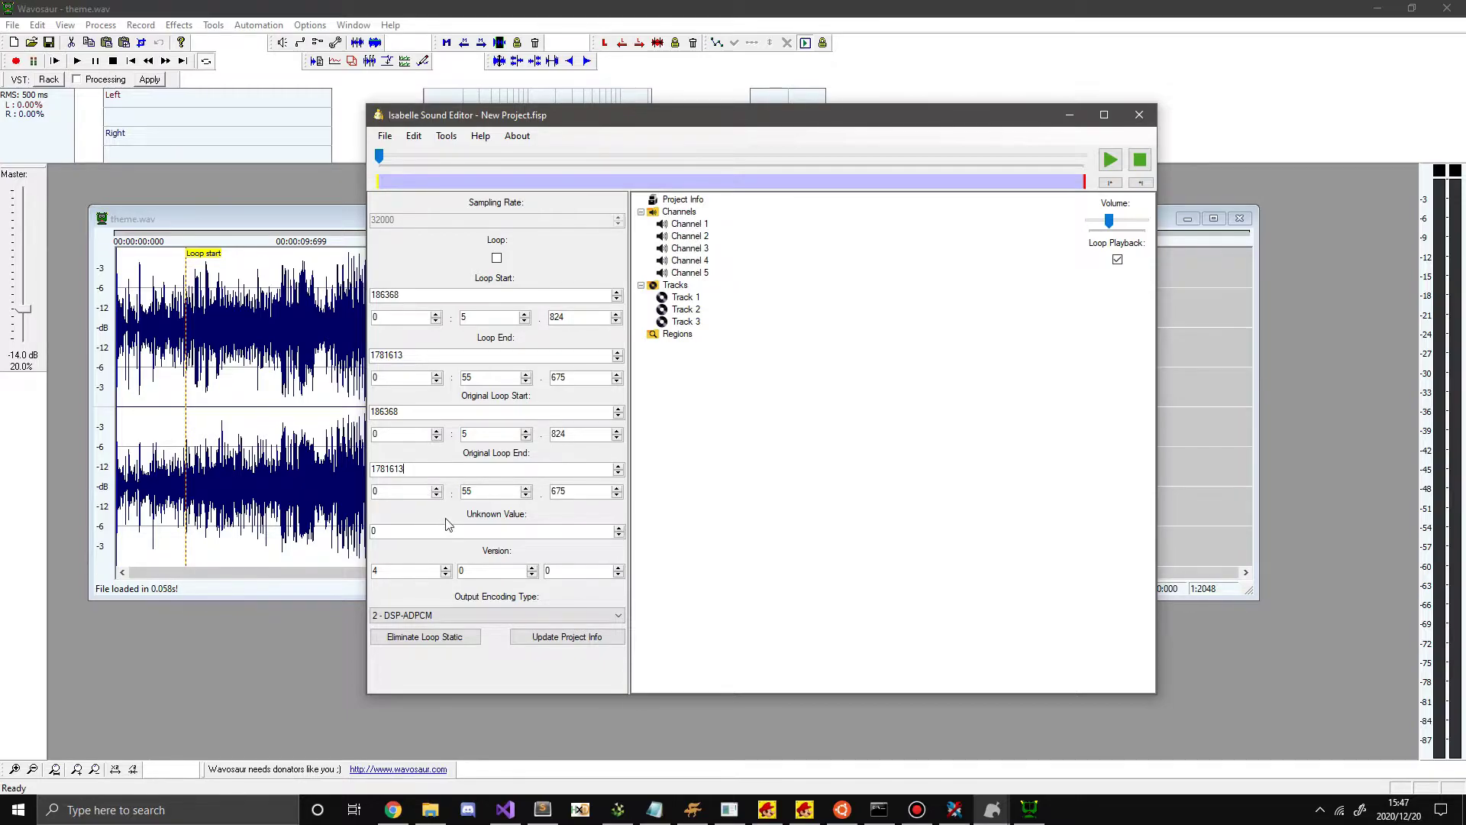
click(459, 531)
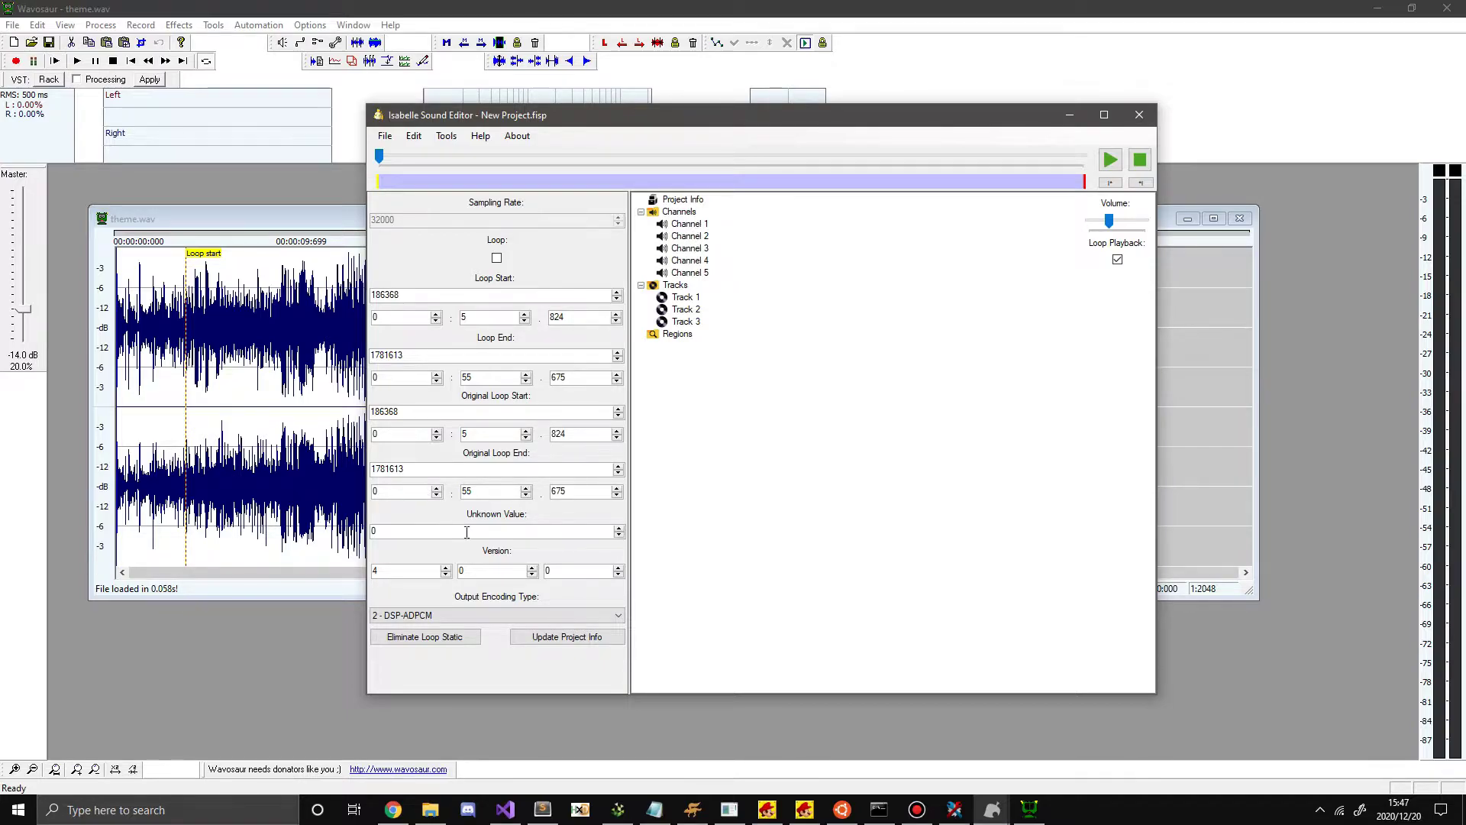
Update the project info with the entered loop points, eliminate loop static, and reselect Project Info to check the loop values.
click(550, 641)
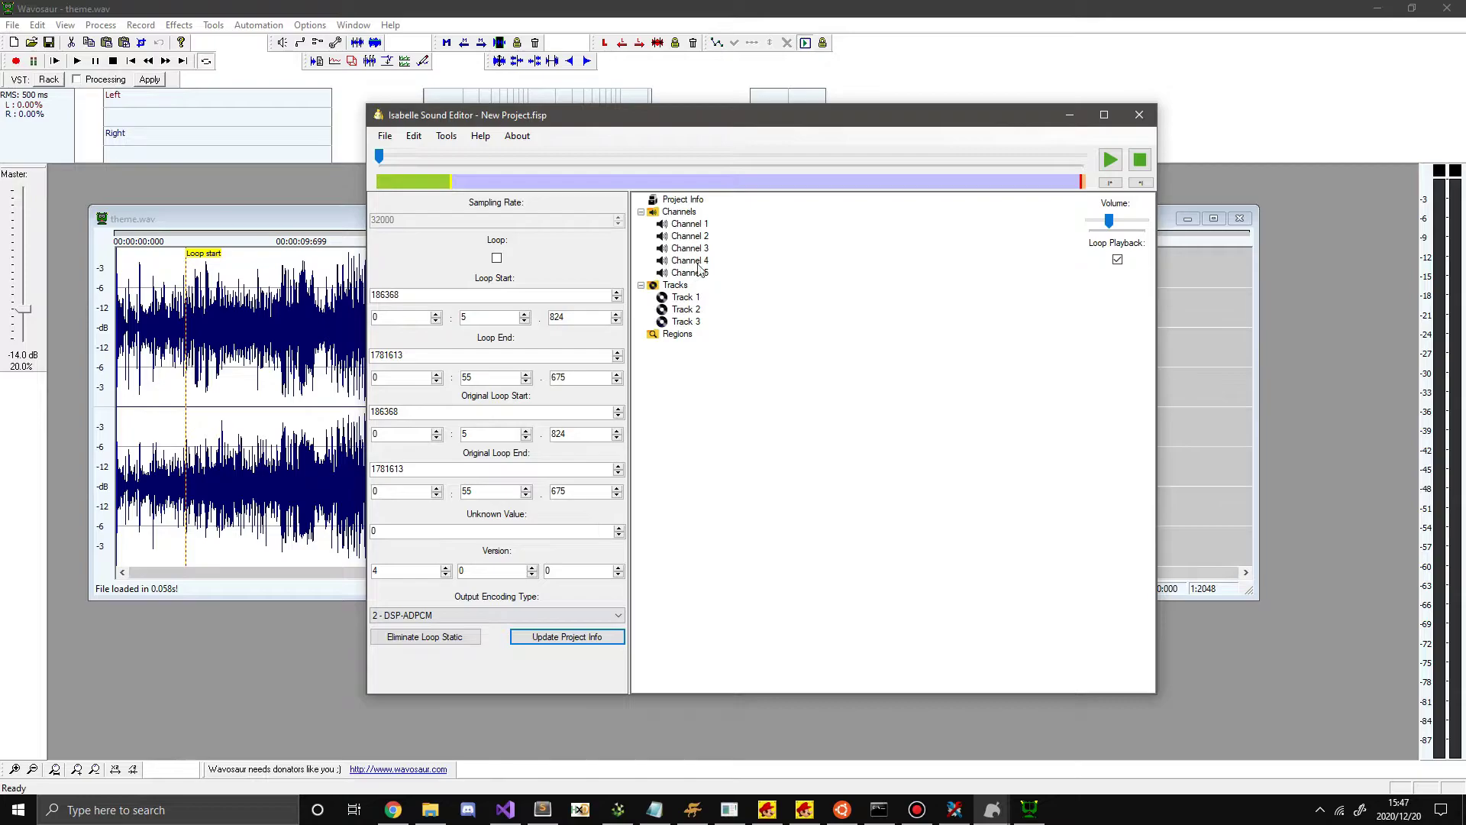
click(418, 644)
click(682, 201)
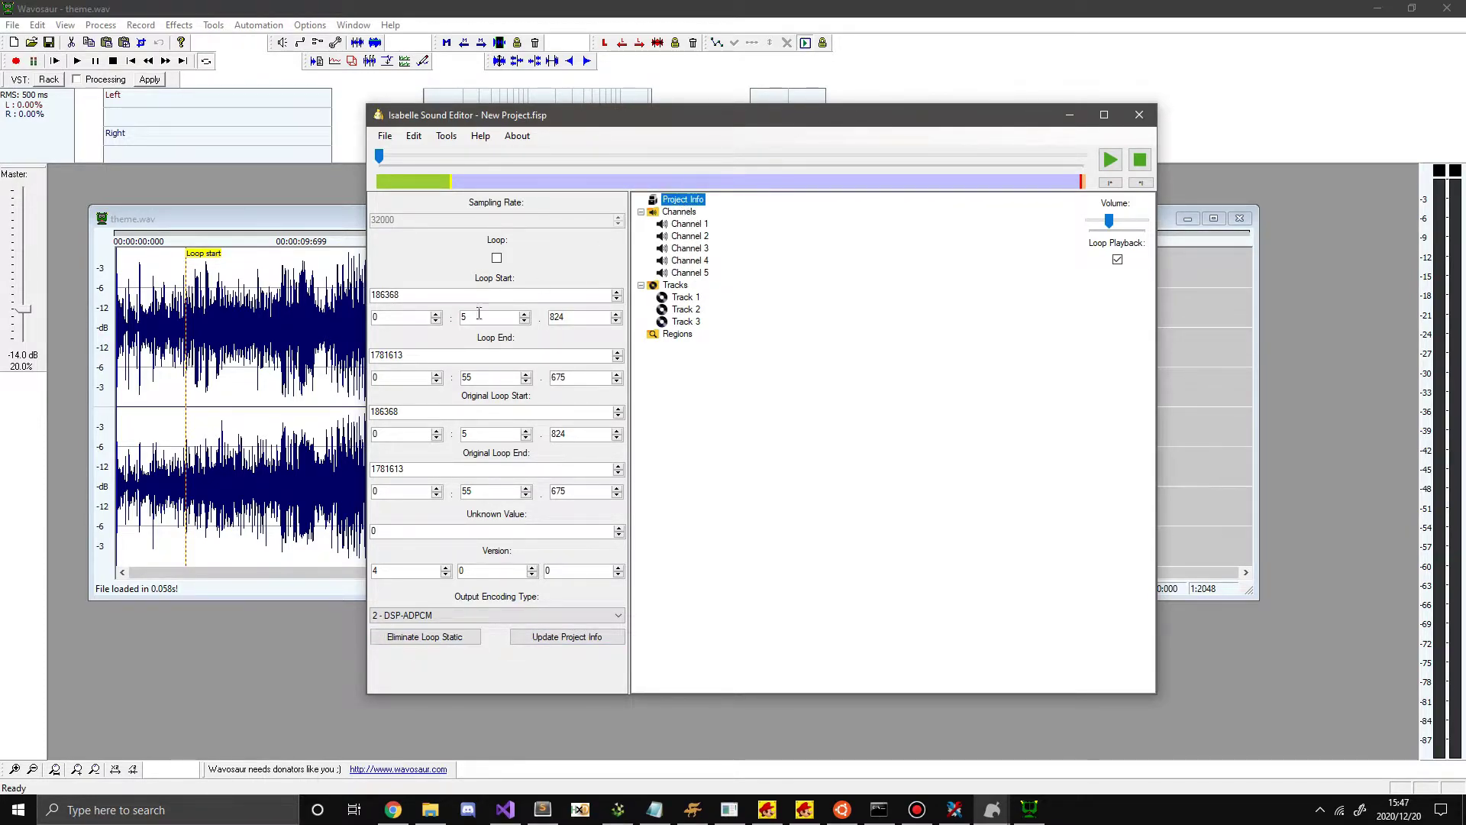
click(472, 355)
Play the project from just before the loop end to test the loop, and stop playback.
drag(380, 157, 1077, 199)
click(1111, 159)
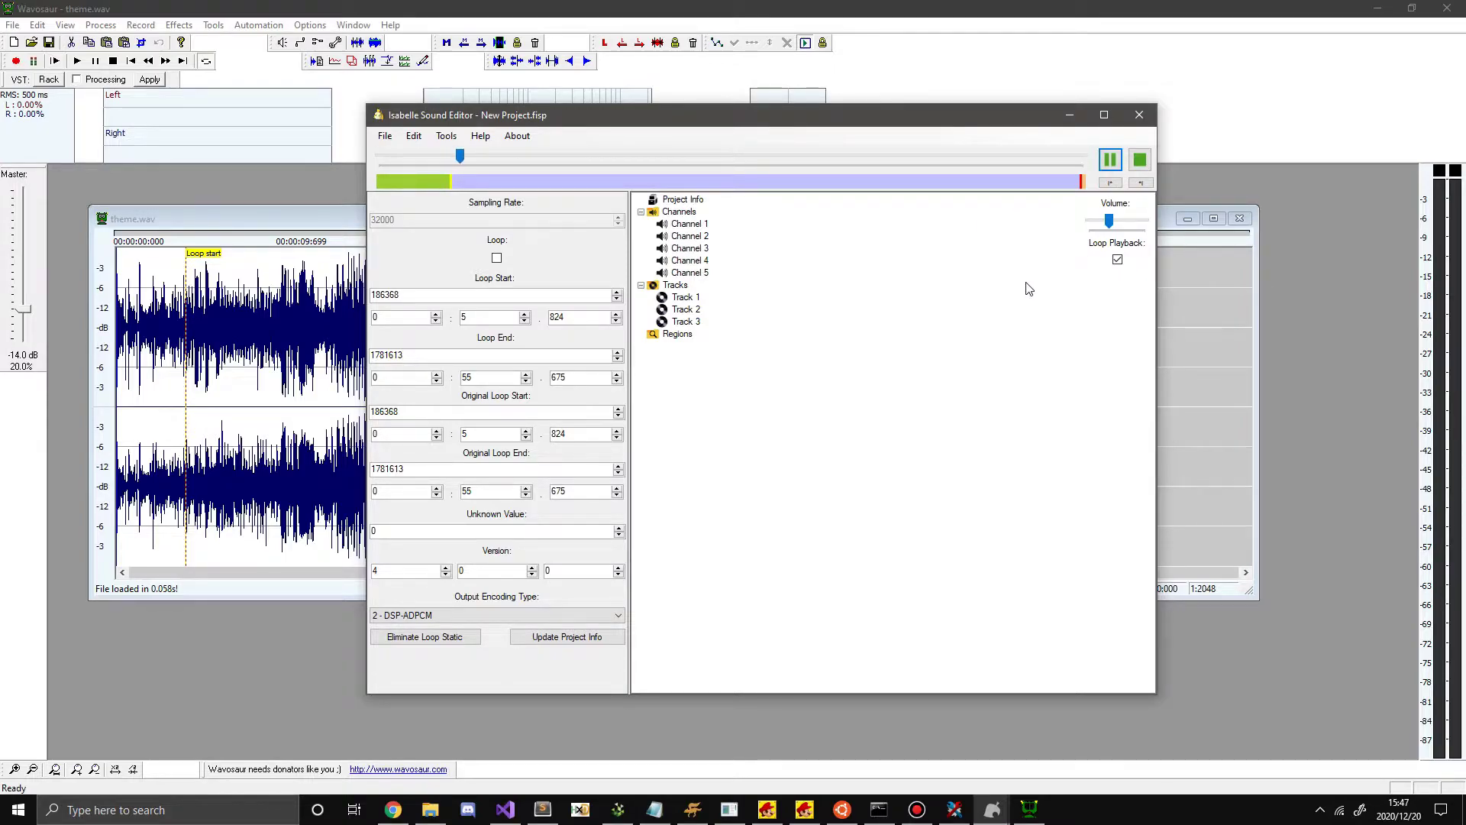
click(1140, 159)
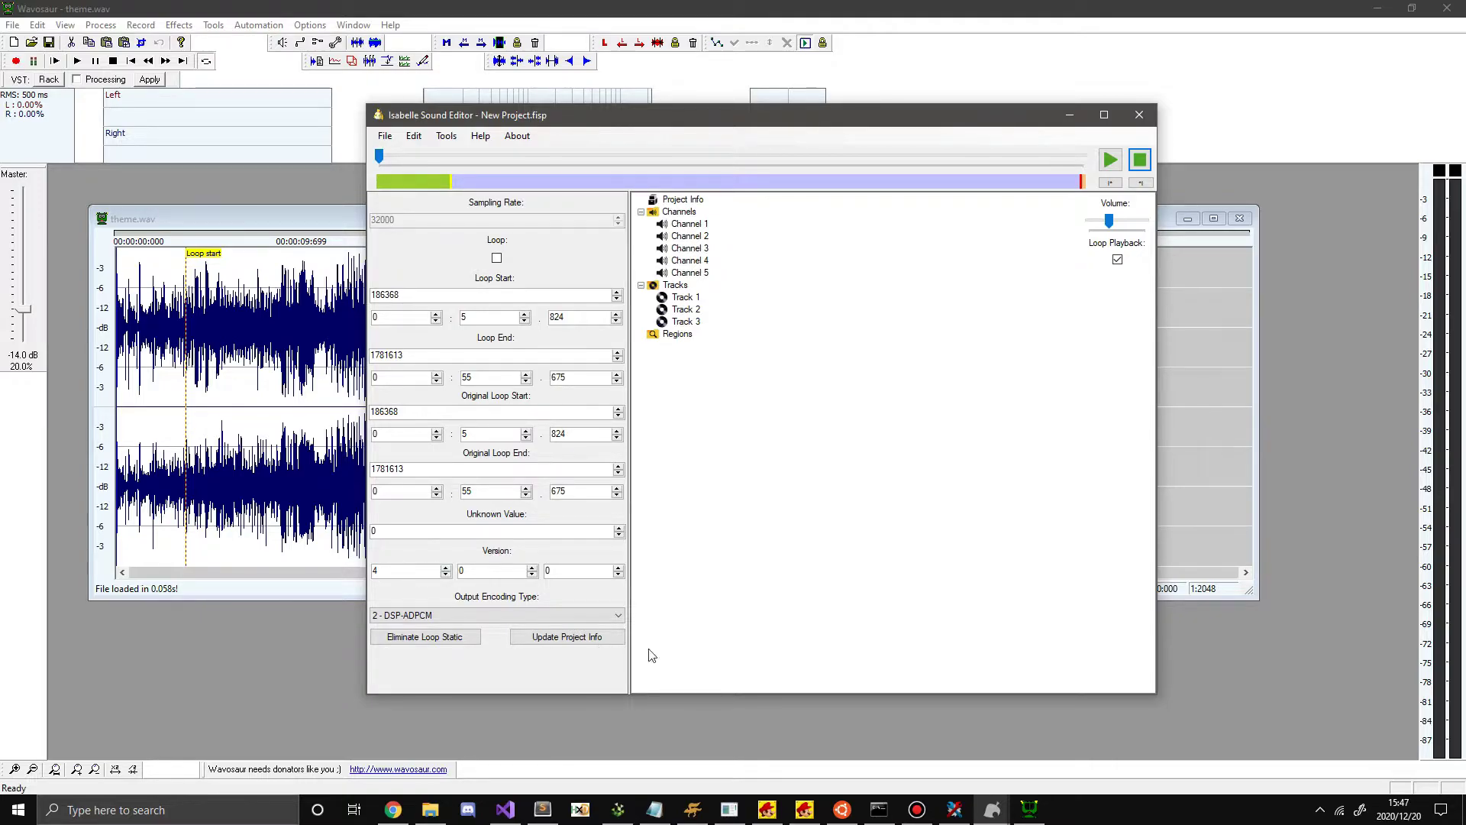
Switch to Citric Composer and launch a second Isabelle Sound Editor from it.
mouse_move(992, 810)
click(924, 745)
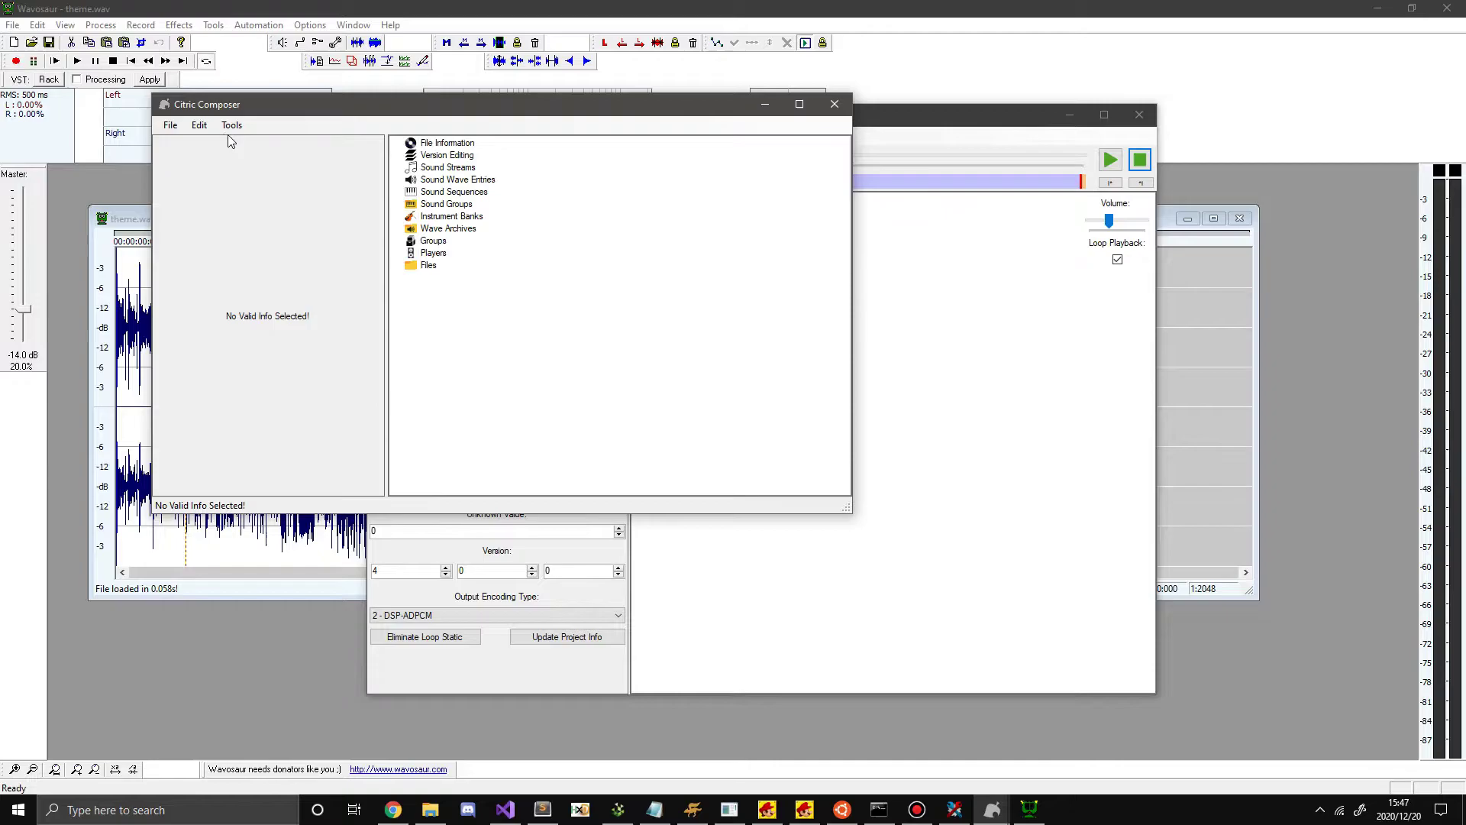
click(232, 126)
click(260, 158)
Import the original STRM_BGM_CHIJOU.bcstm from the stream folder, check its Project Info for the version, and close that editor.
click(203, 212)
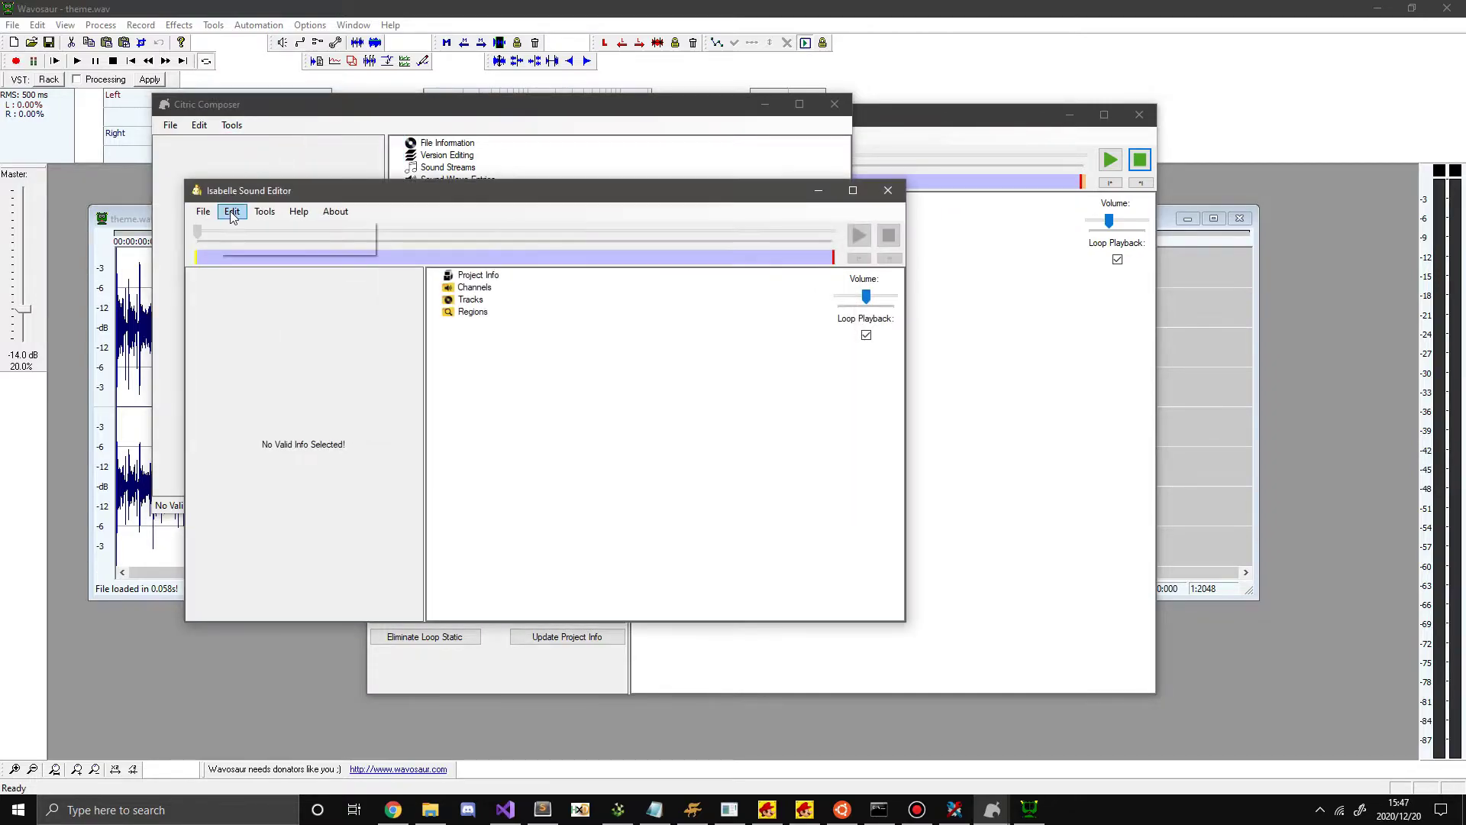
click(252, 229)
double_click(377, 316)
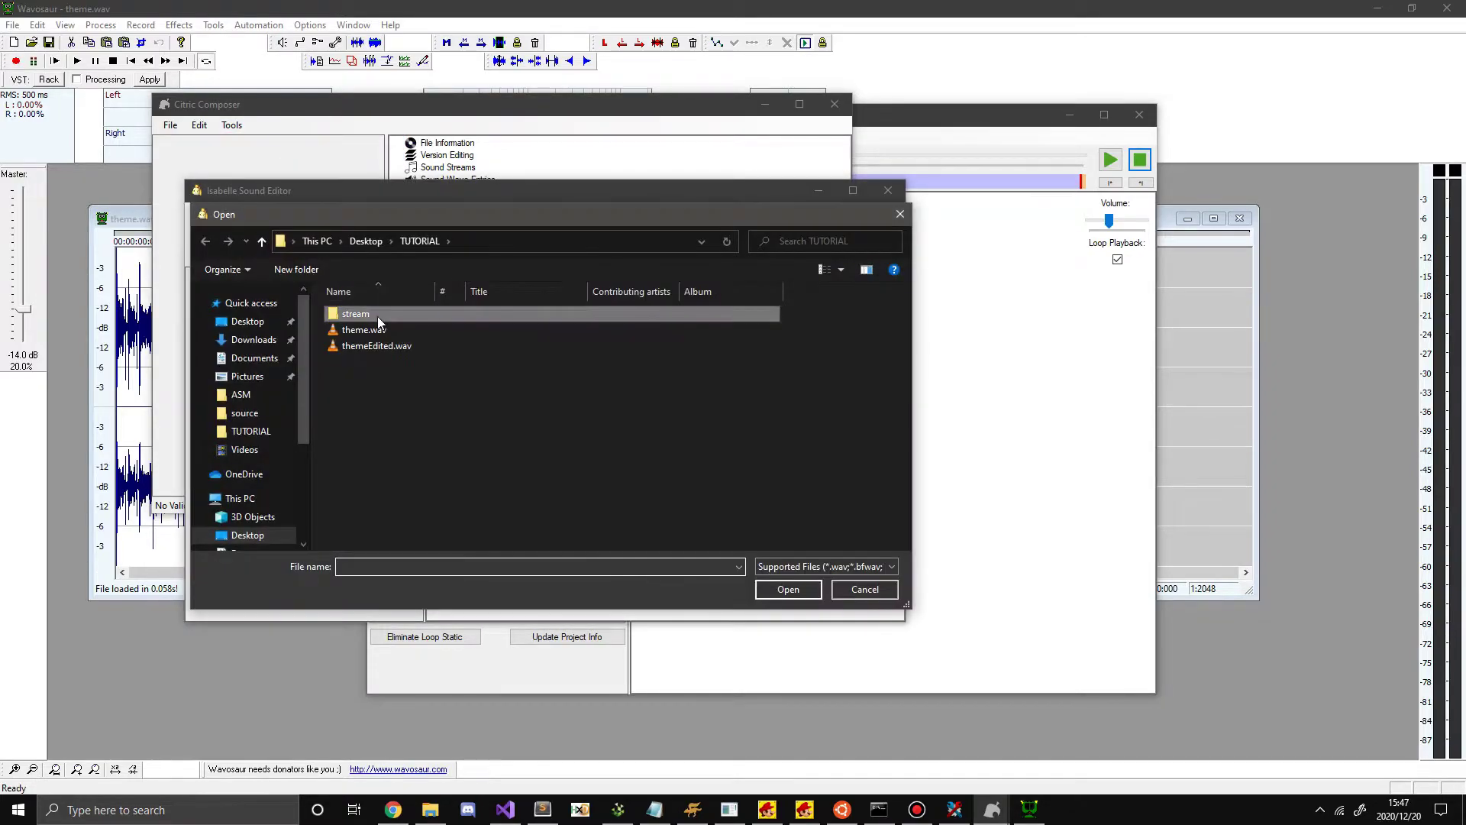
double_click(434, 442)
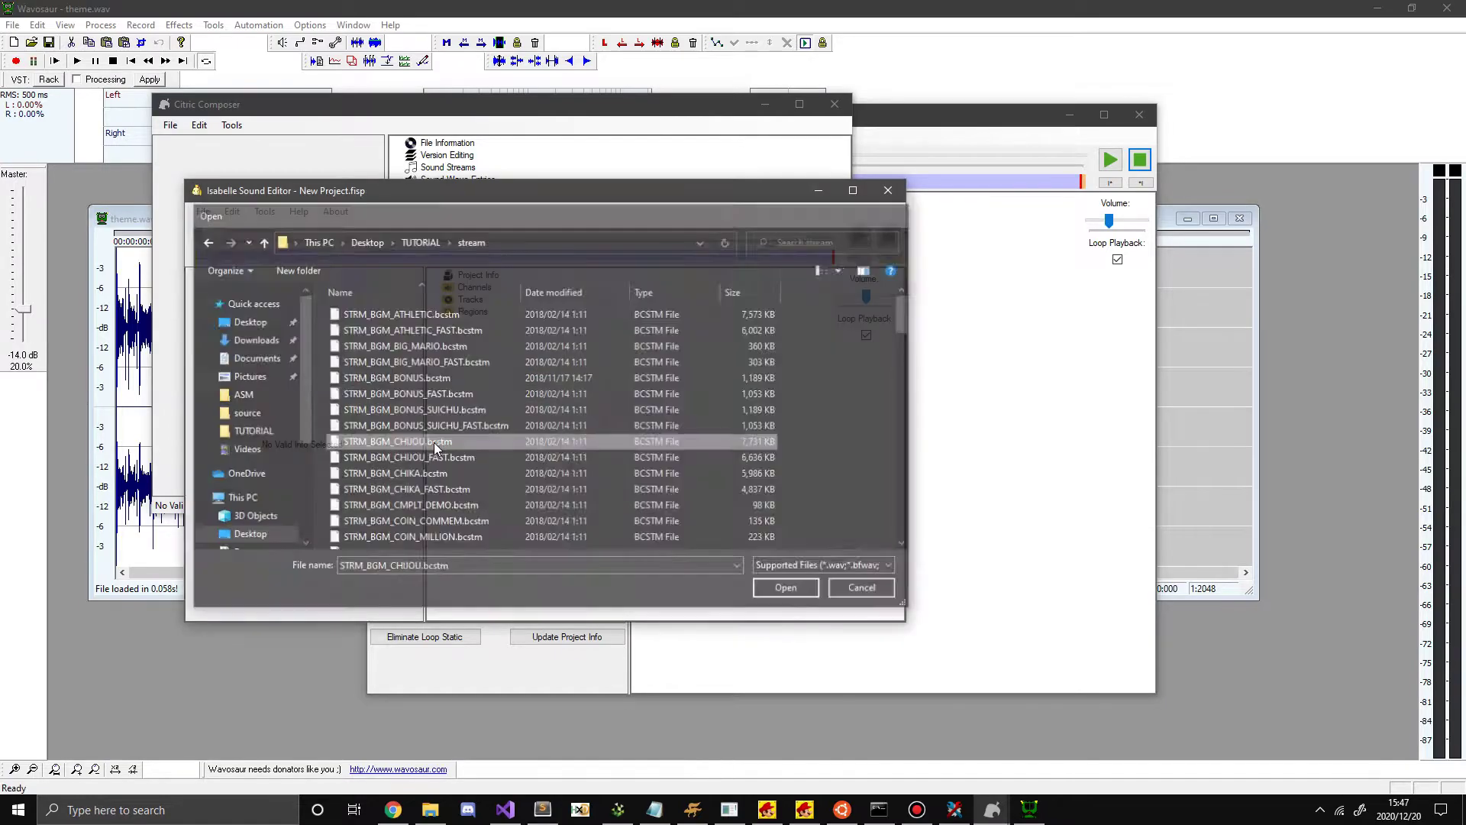
click(462, 276)
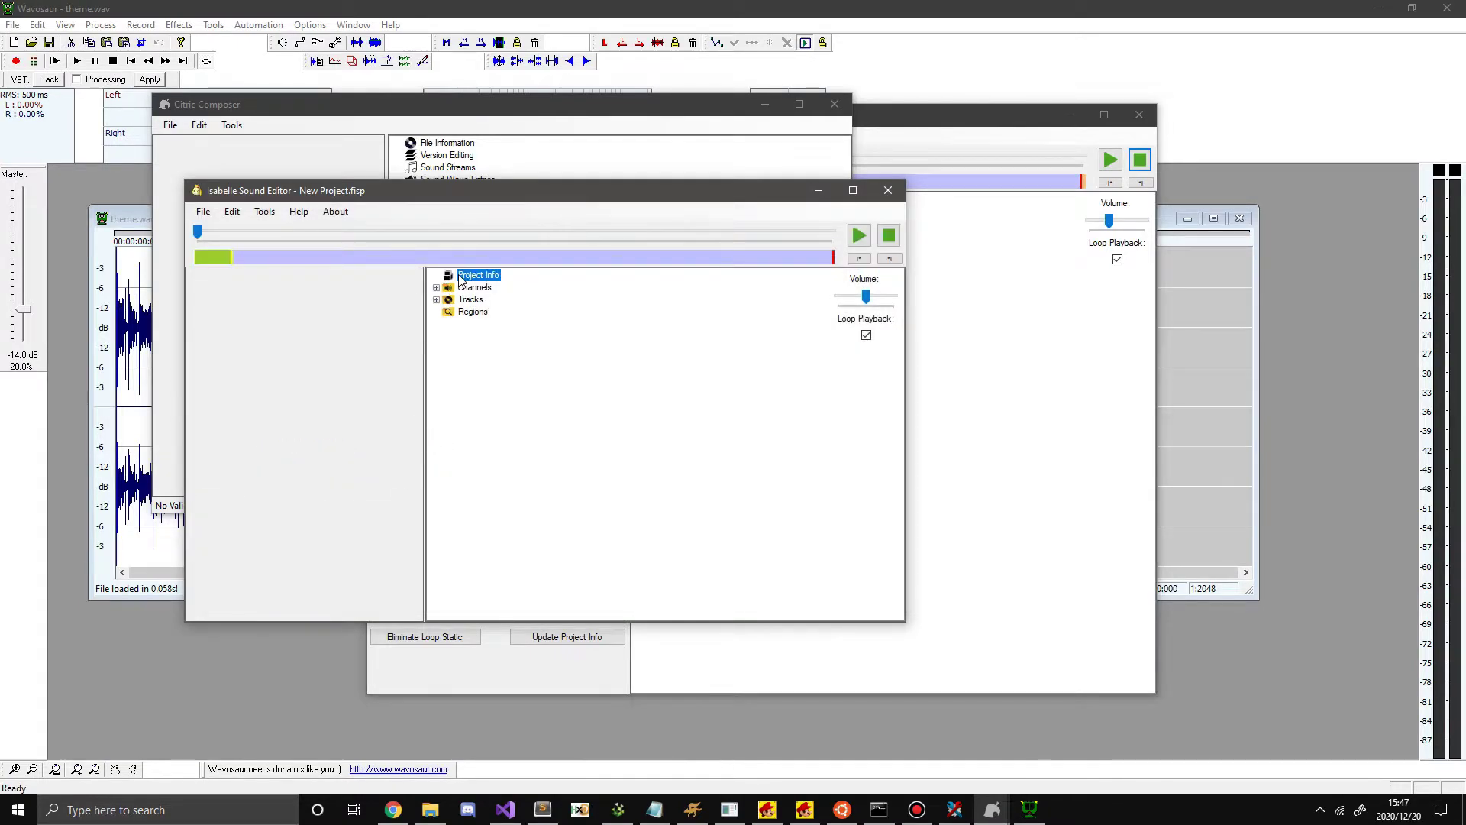
click(853, 191)
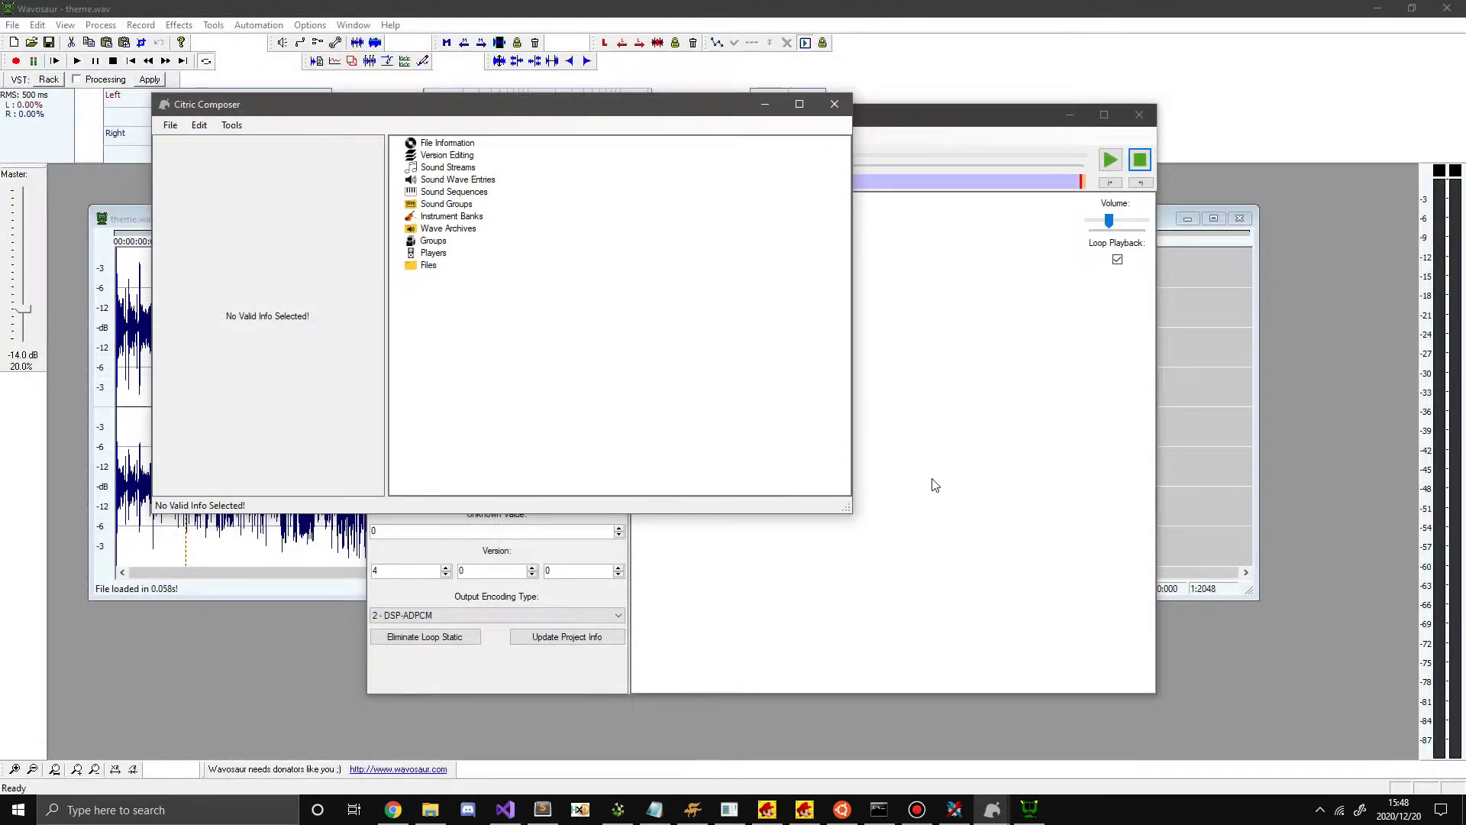
Set the custom music project's version to 2.1.0 in Isabelle Sound Editor and update the project info.
click(482, 590)
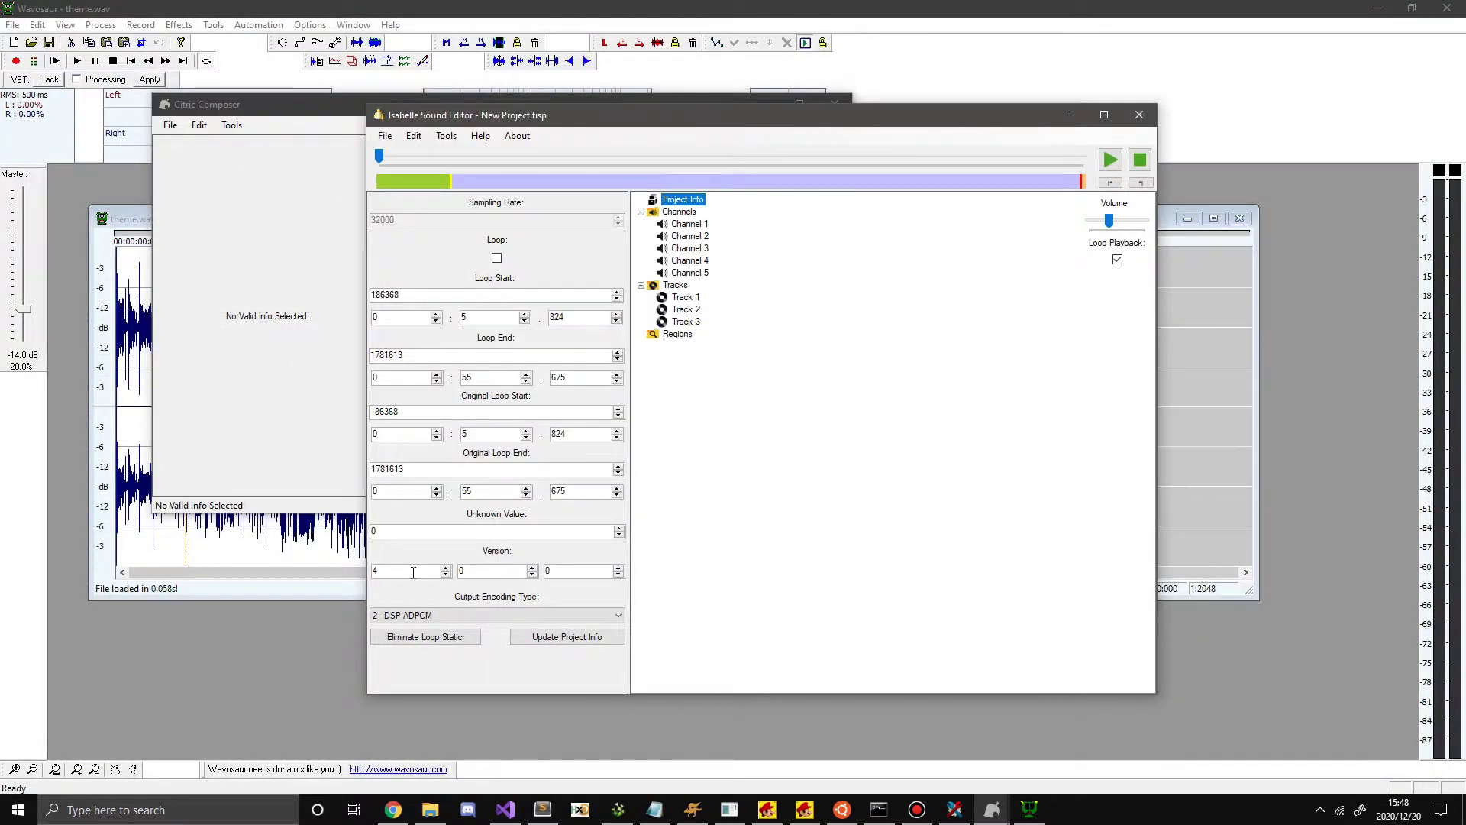
double_click(445, 575)
click(568, 636)
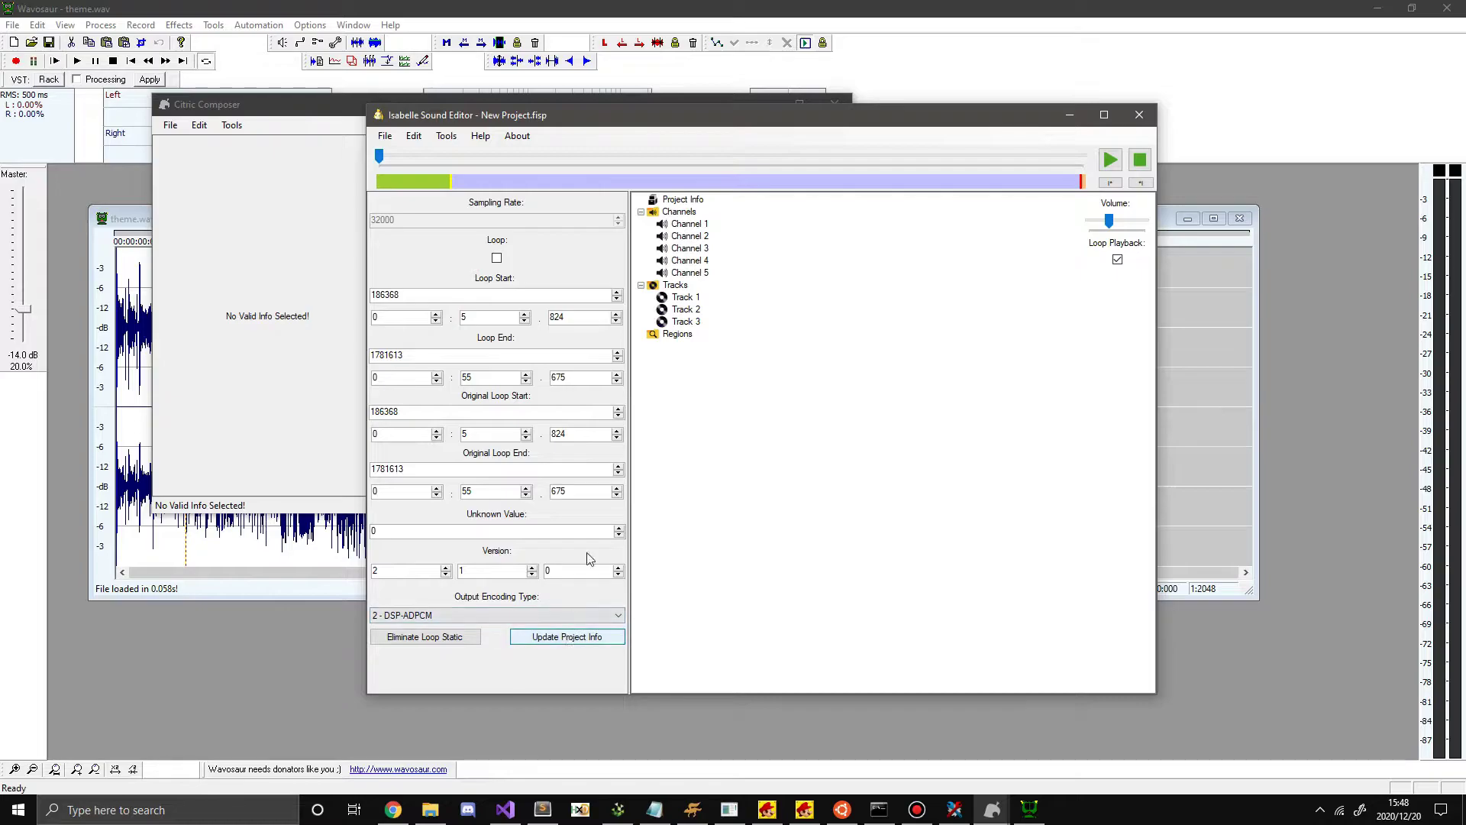
click(722, 327)
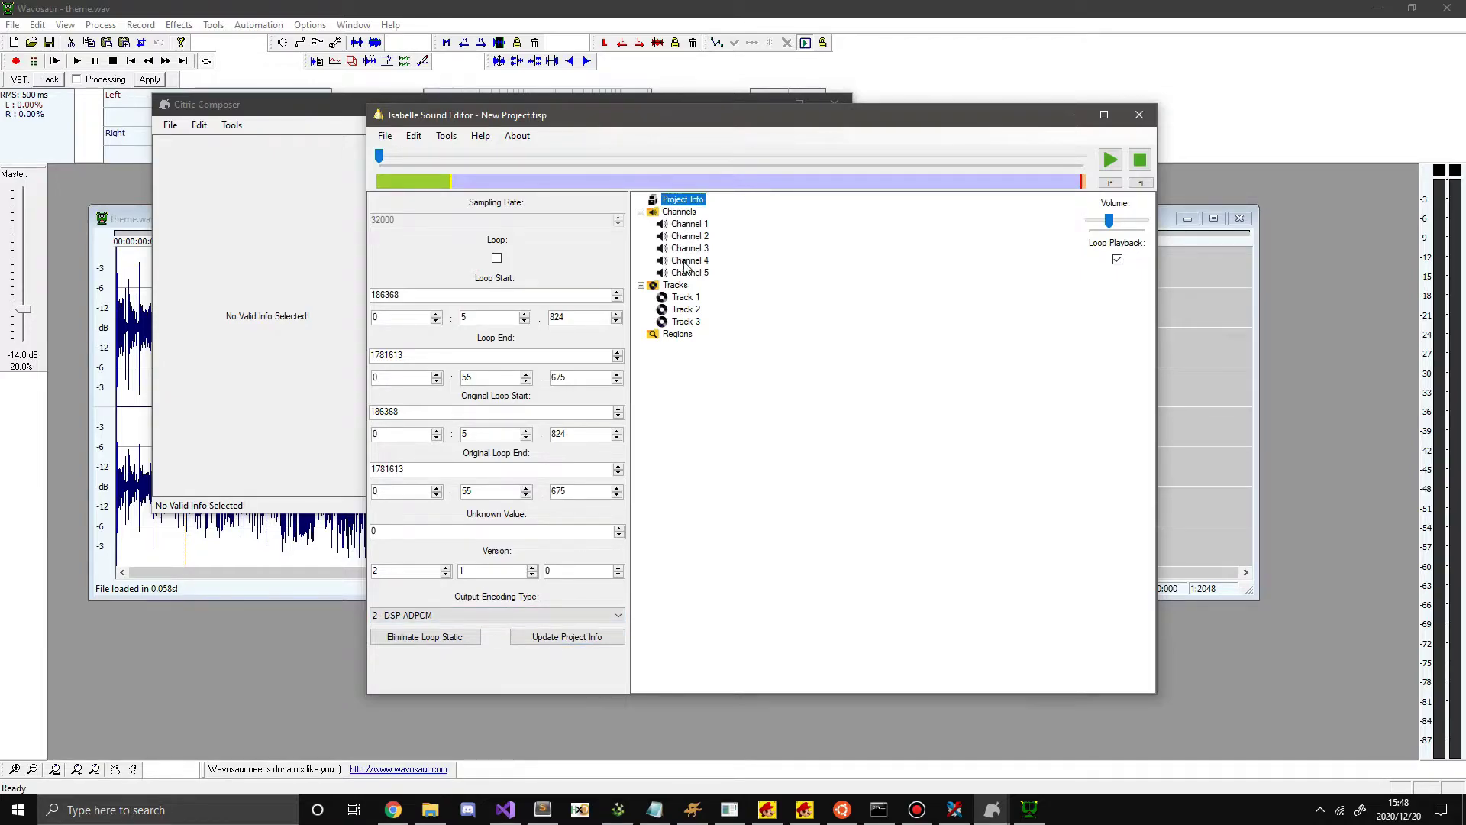
Export the project as a binary named STRM_BGM_CHIJOU.bcstm in the TUTORIAL folder.
click(385, 137)
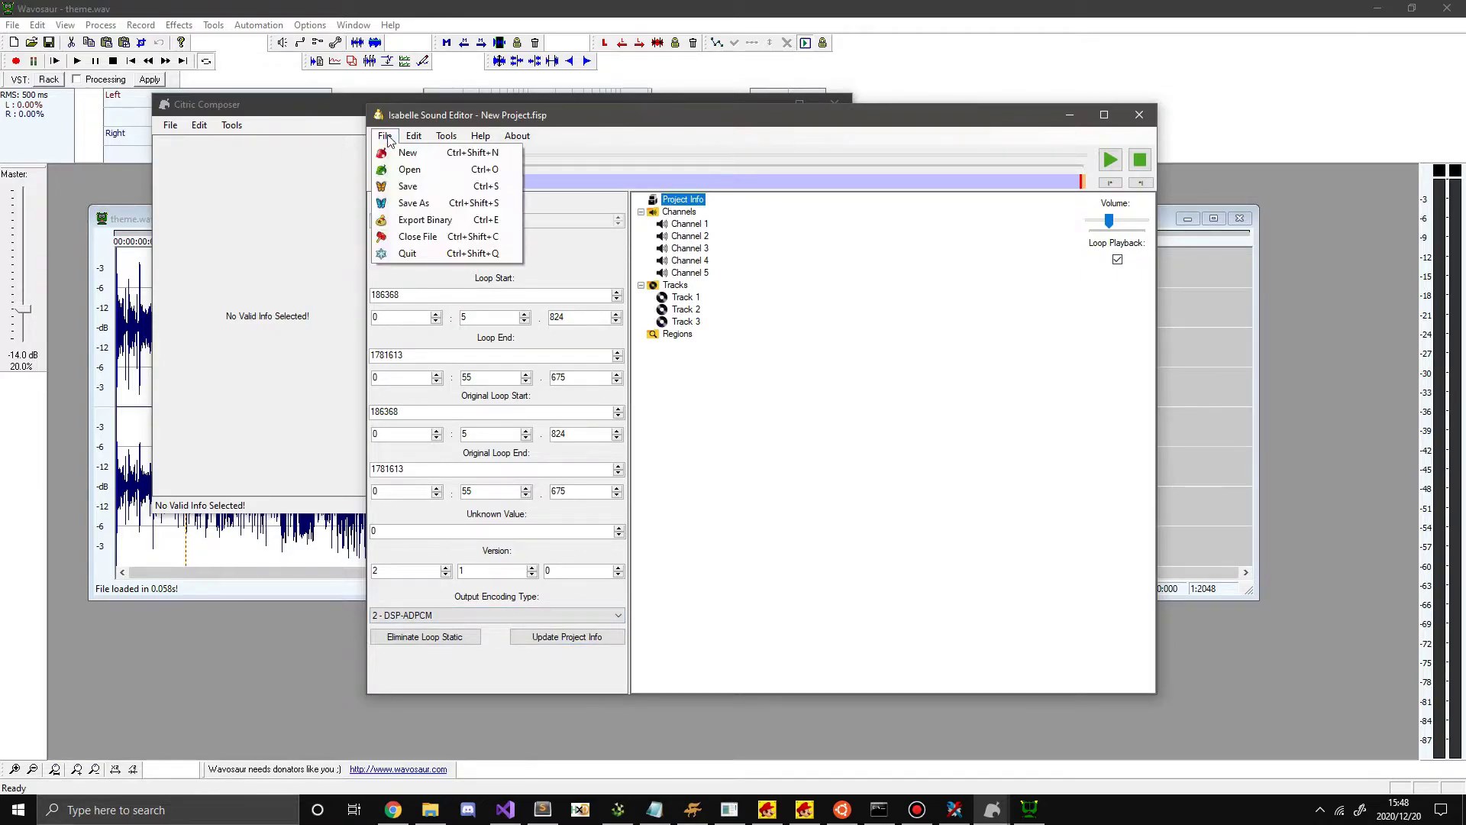
click(423, 221)
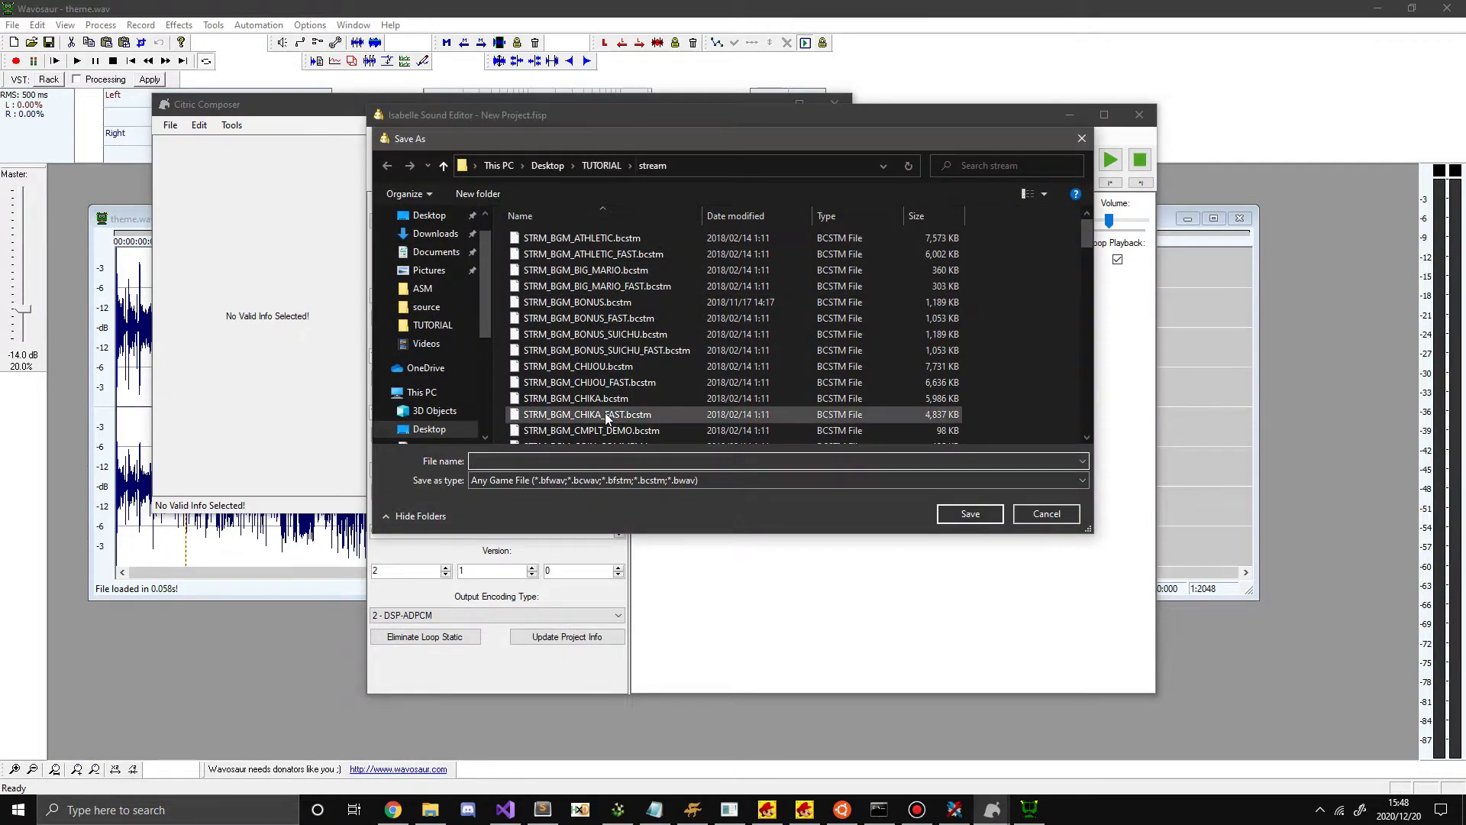
click(607, 370)
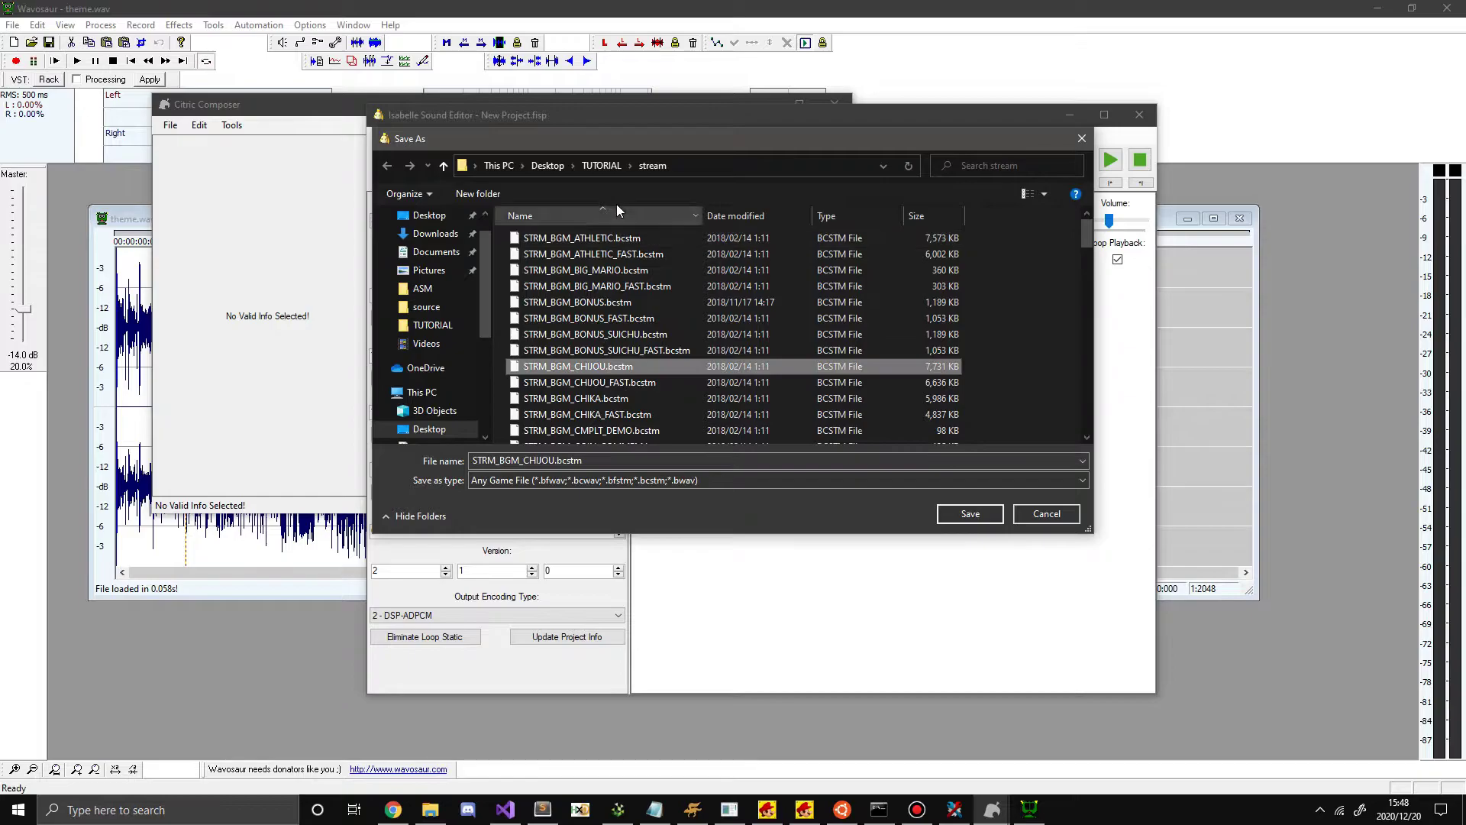
click(597, 166)
click(964, 513)
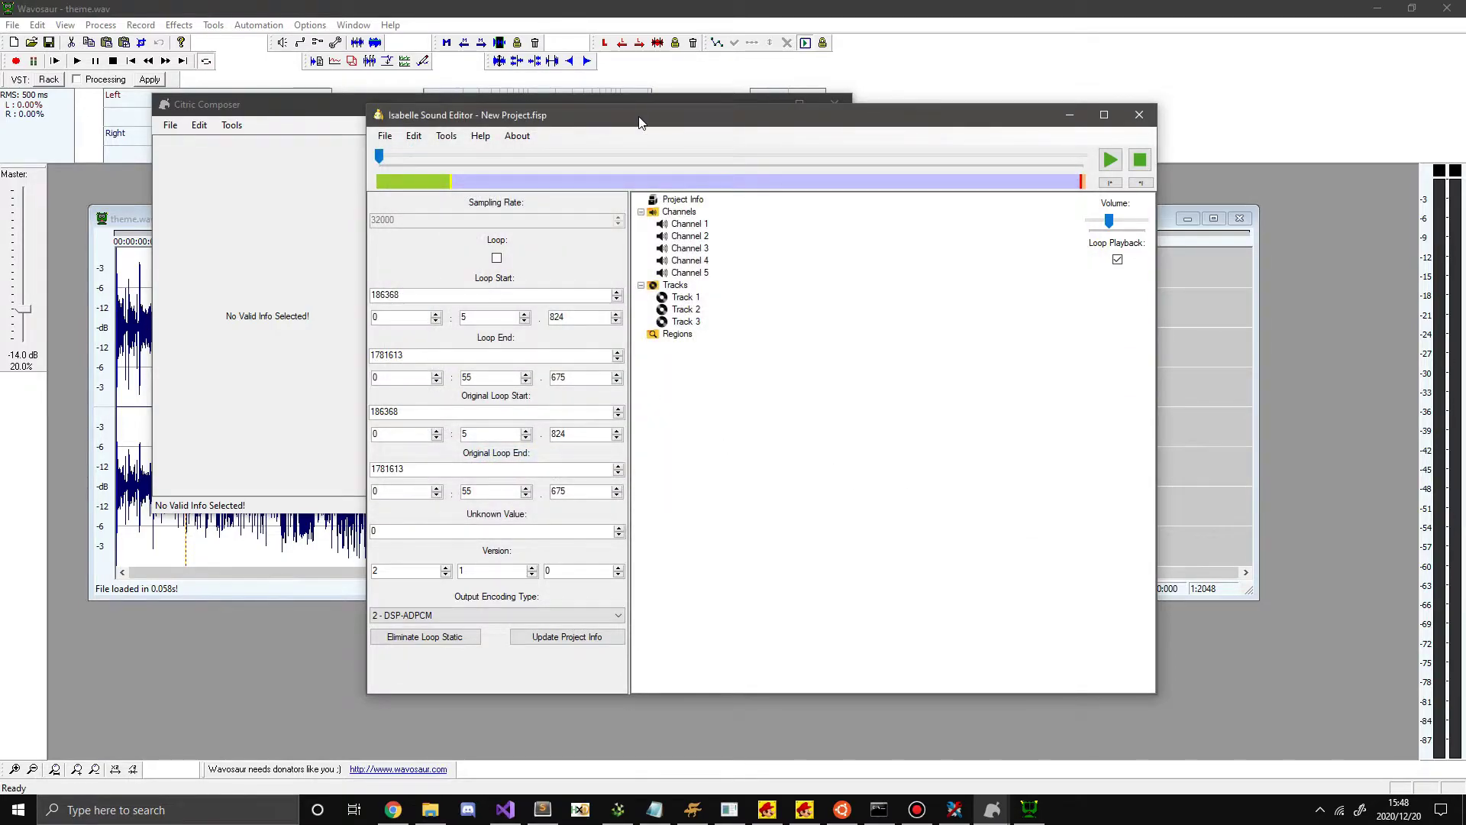
Switch to the TUTORIAL folder in File Explorer and shift the Isabelle Sound Editor window aside while the export runs.
click(430, 810)
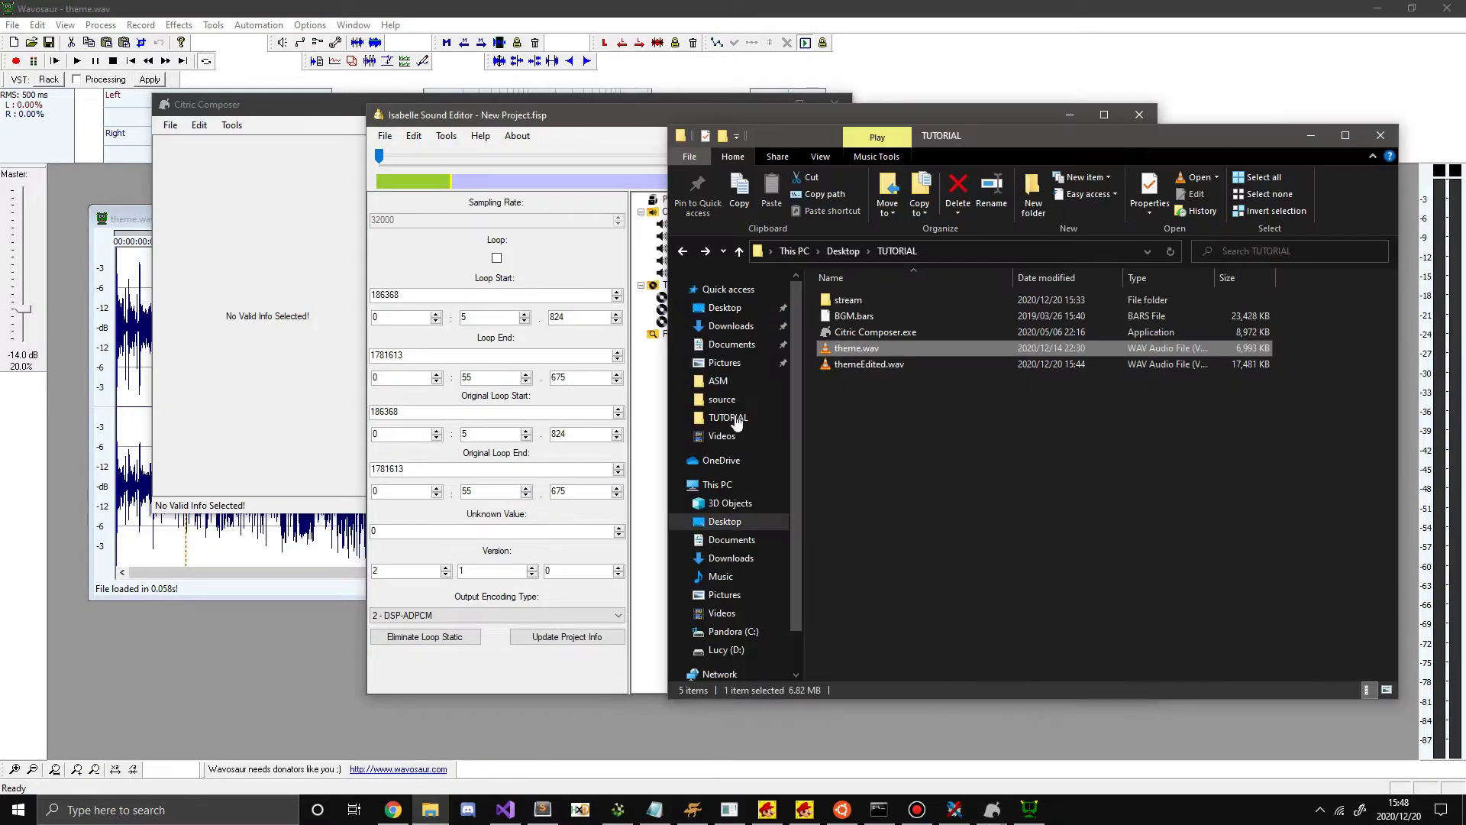
click(528, 109)
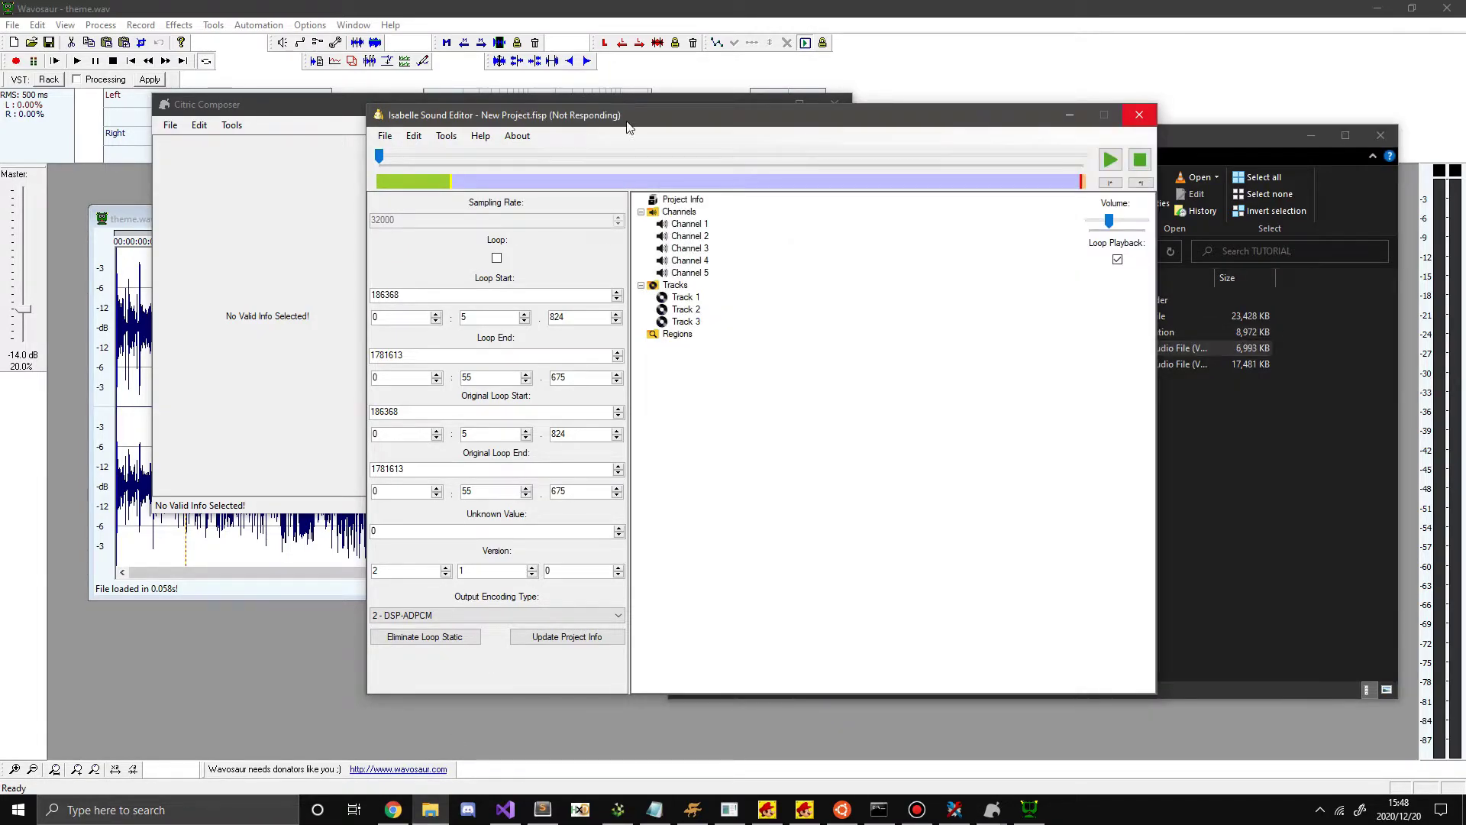
drag(629, 128, 578, 131)
click(1184, 427)
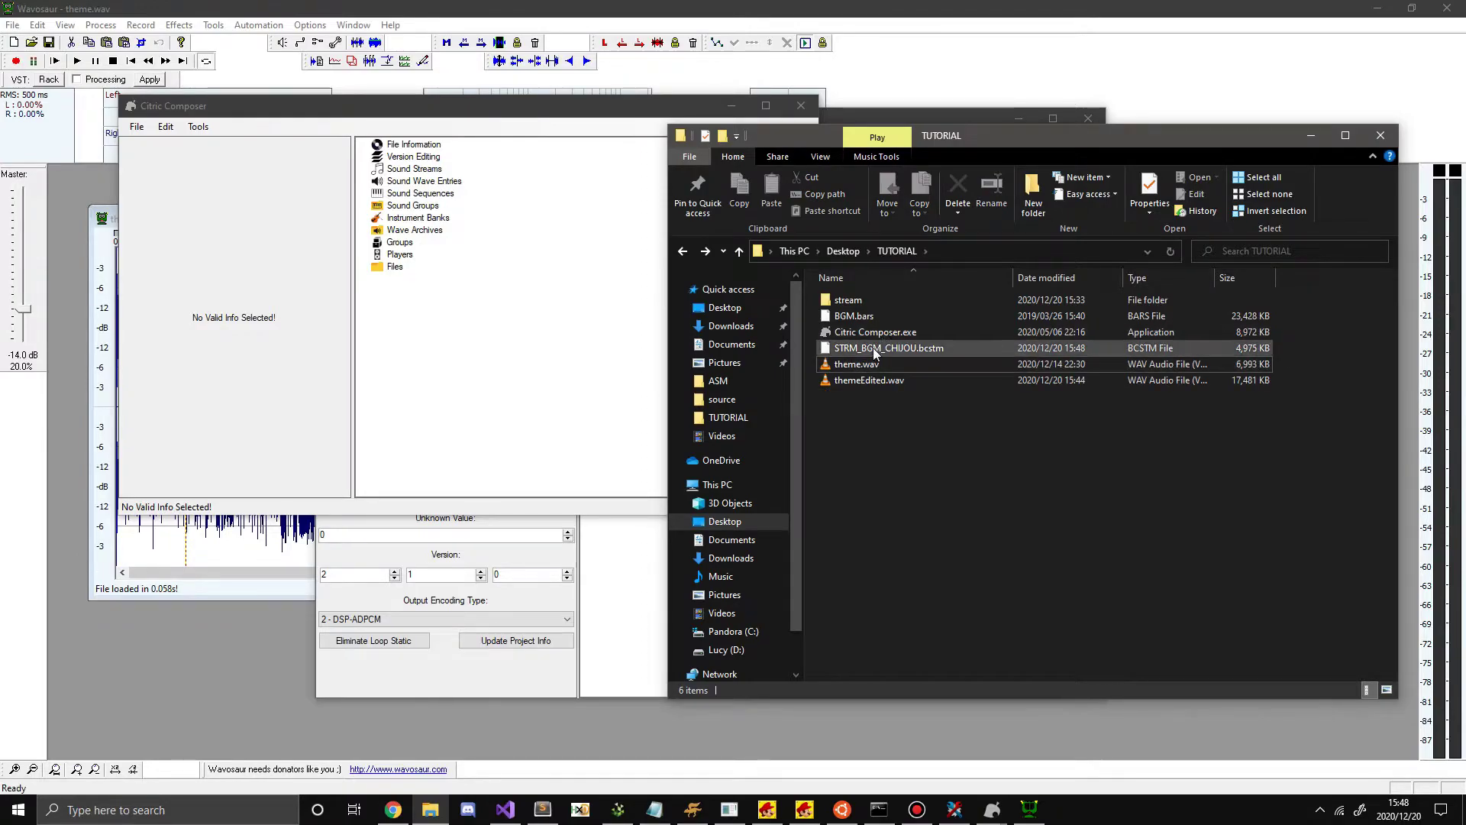
Open the properties of the exported STRM_BGM_CHIJOU.bcstm and set foobar2000 as its default app.
click(879, 348)
right_click(878, 347)
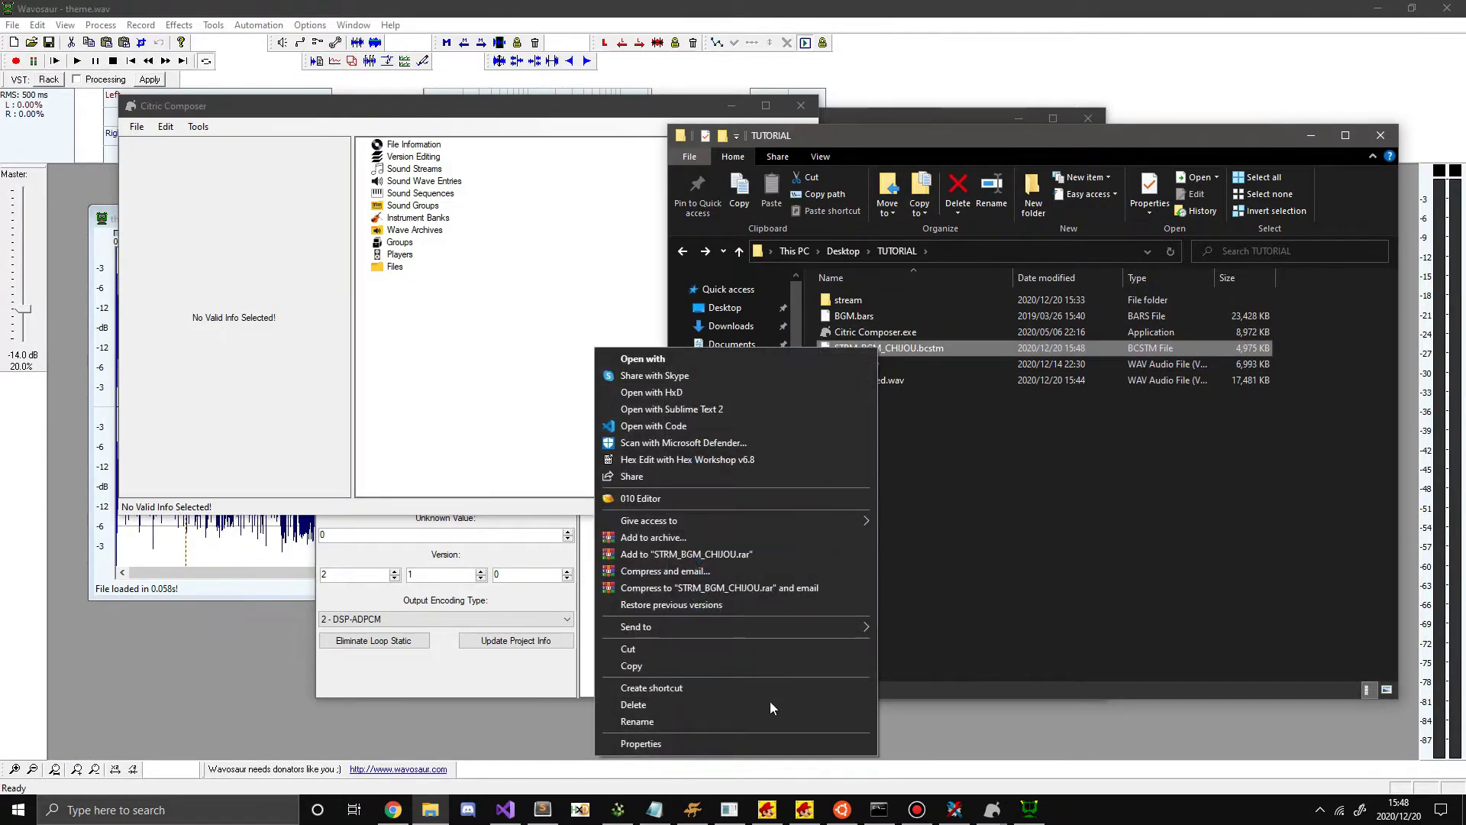
click(768, 744)
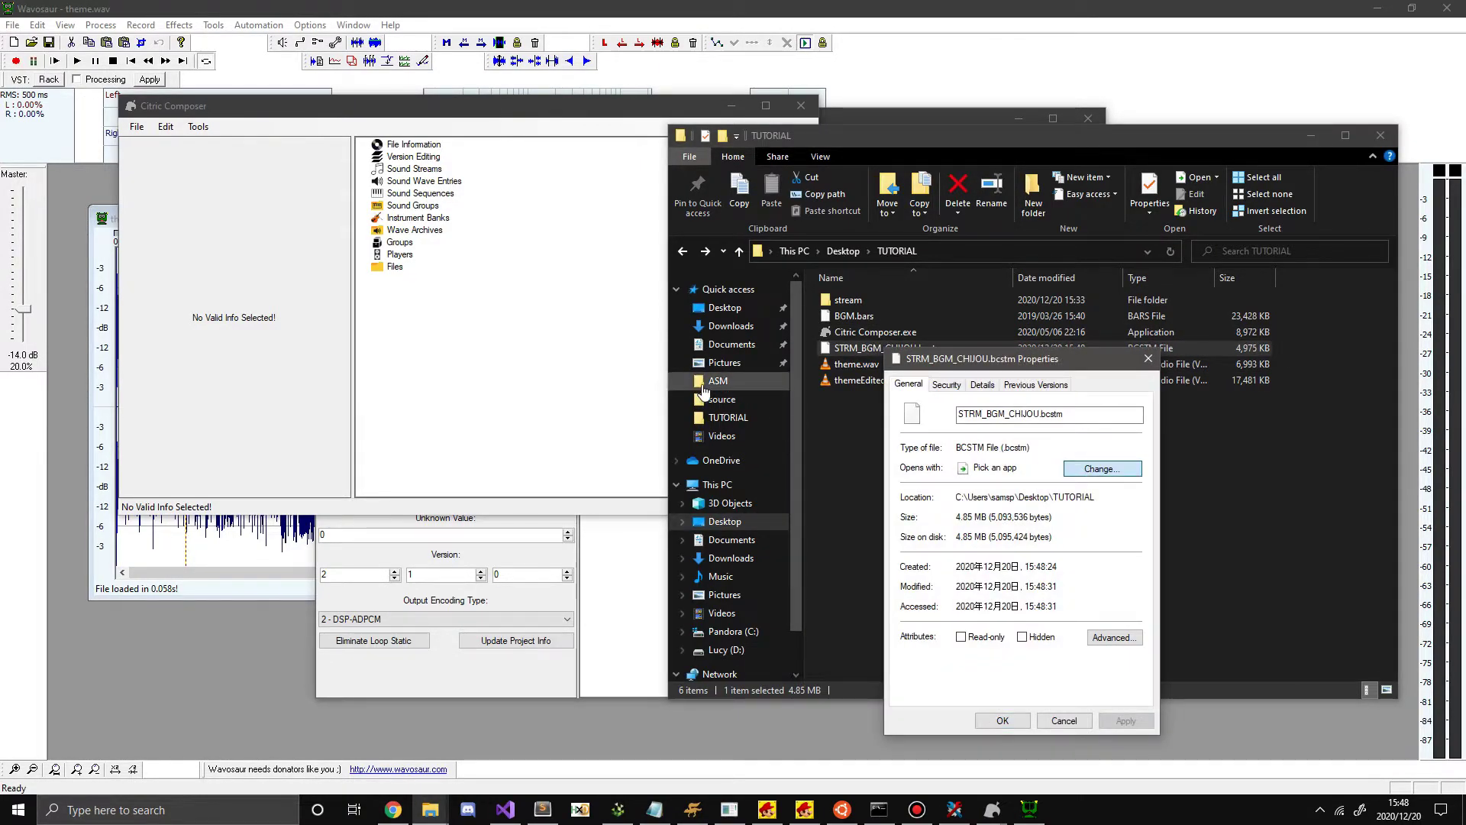
click(1016, 679)
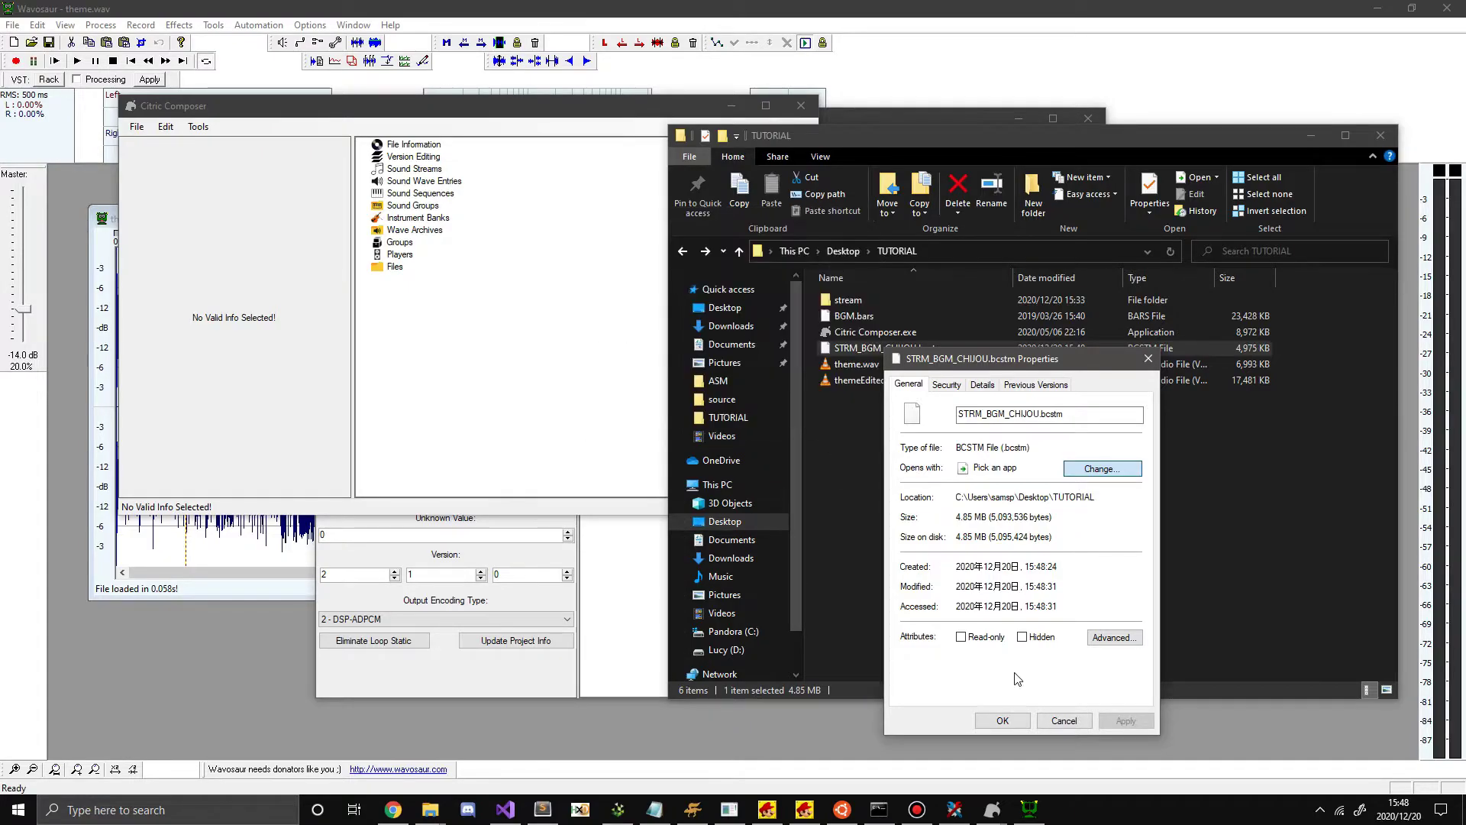
click(1002, 720)
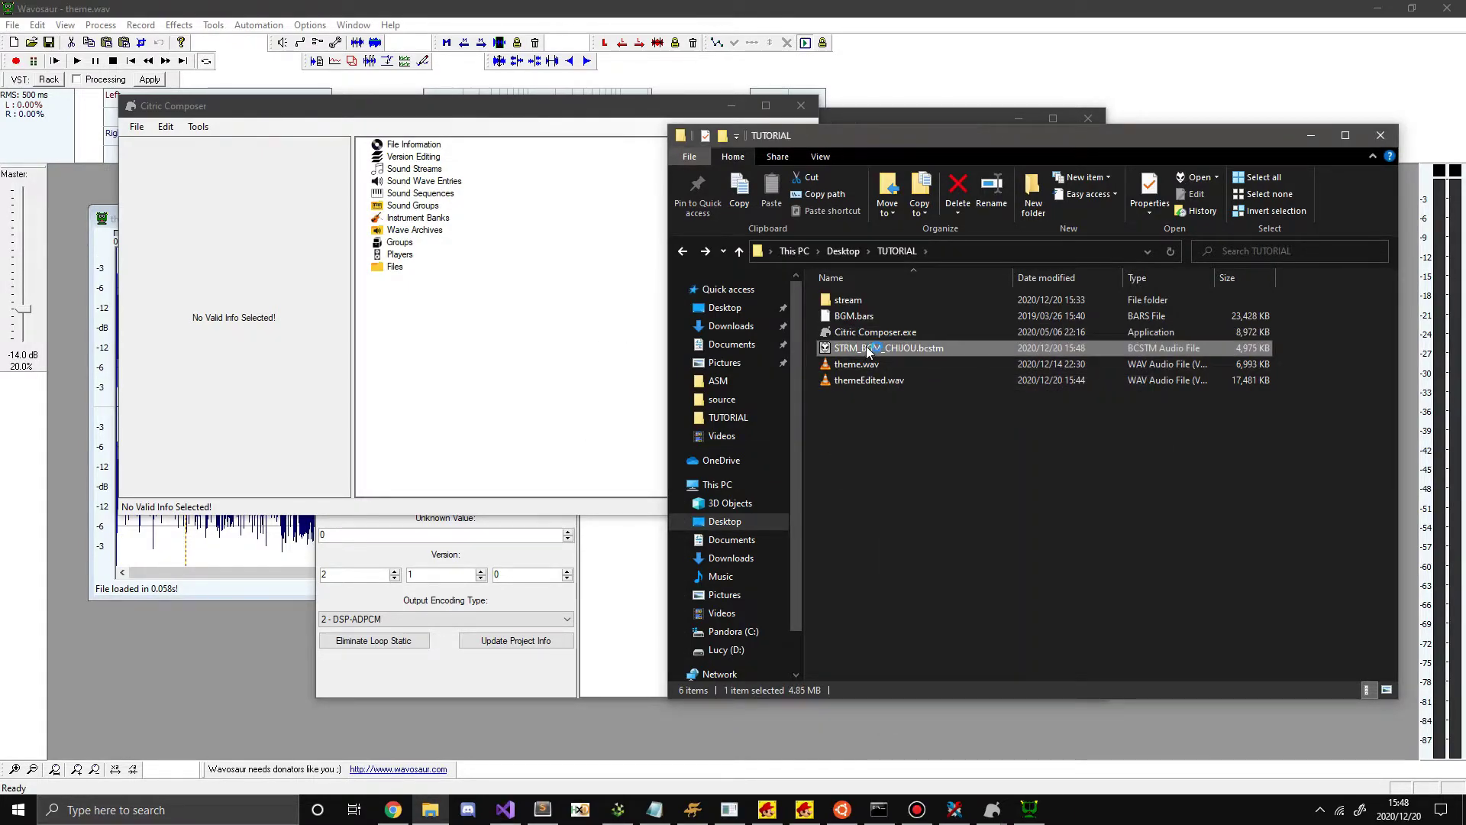
Play STRM_BGM_CHIJOU.bcstm in foobar2000 with the volume raised to check the export, and close the player.
double_click(868, 350)
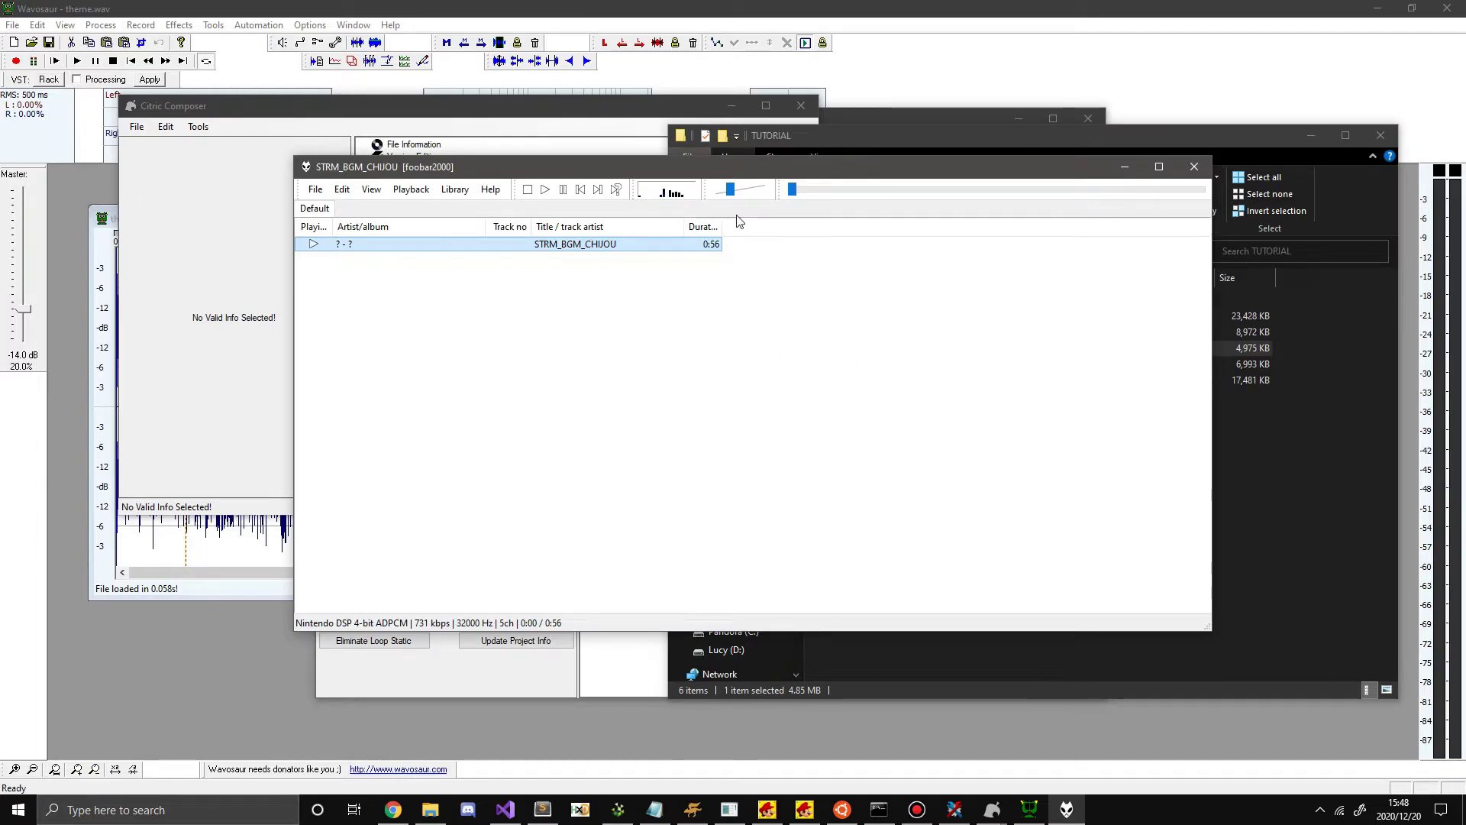
mouse_move(747, 191)
drag(747, 191, 755, 191)
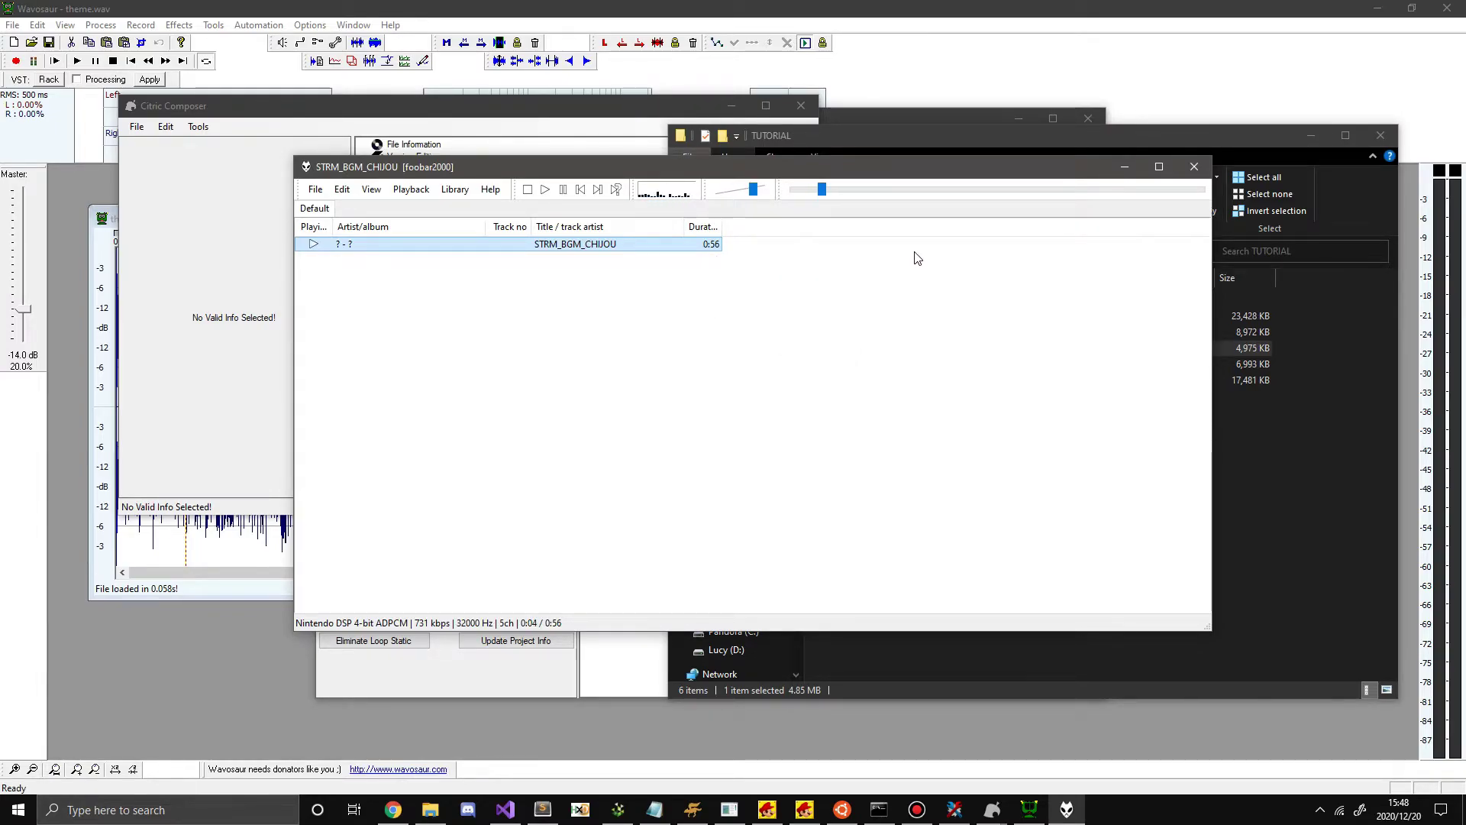
click(1191, 170)
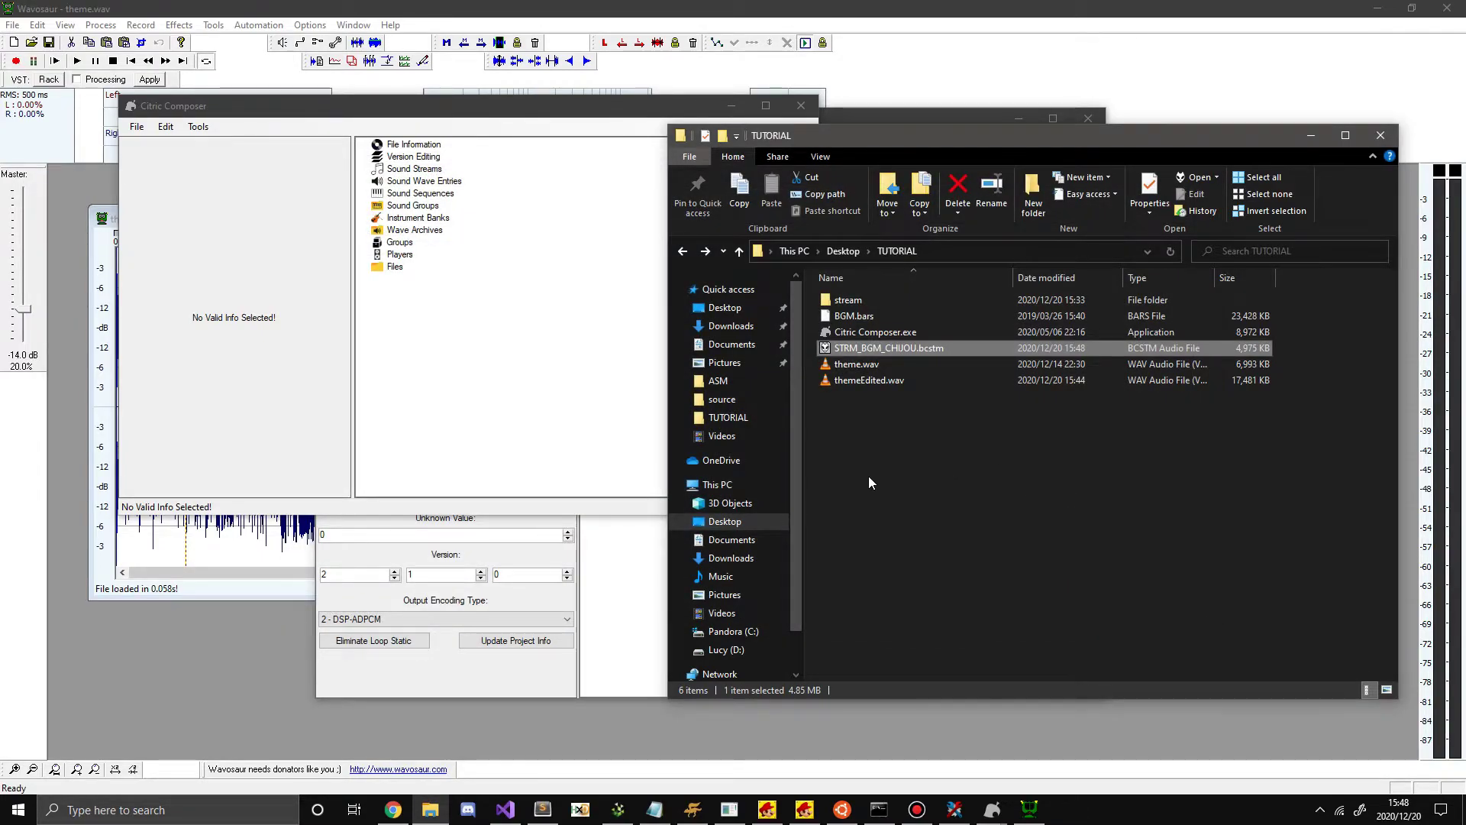
click(924, 474)
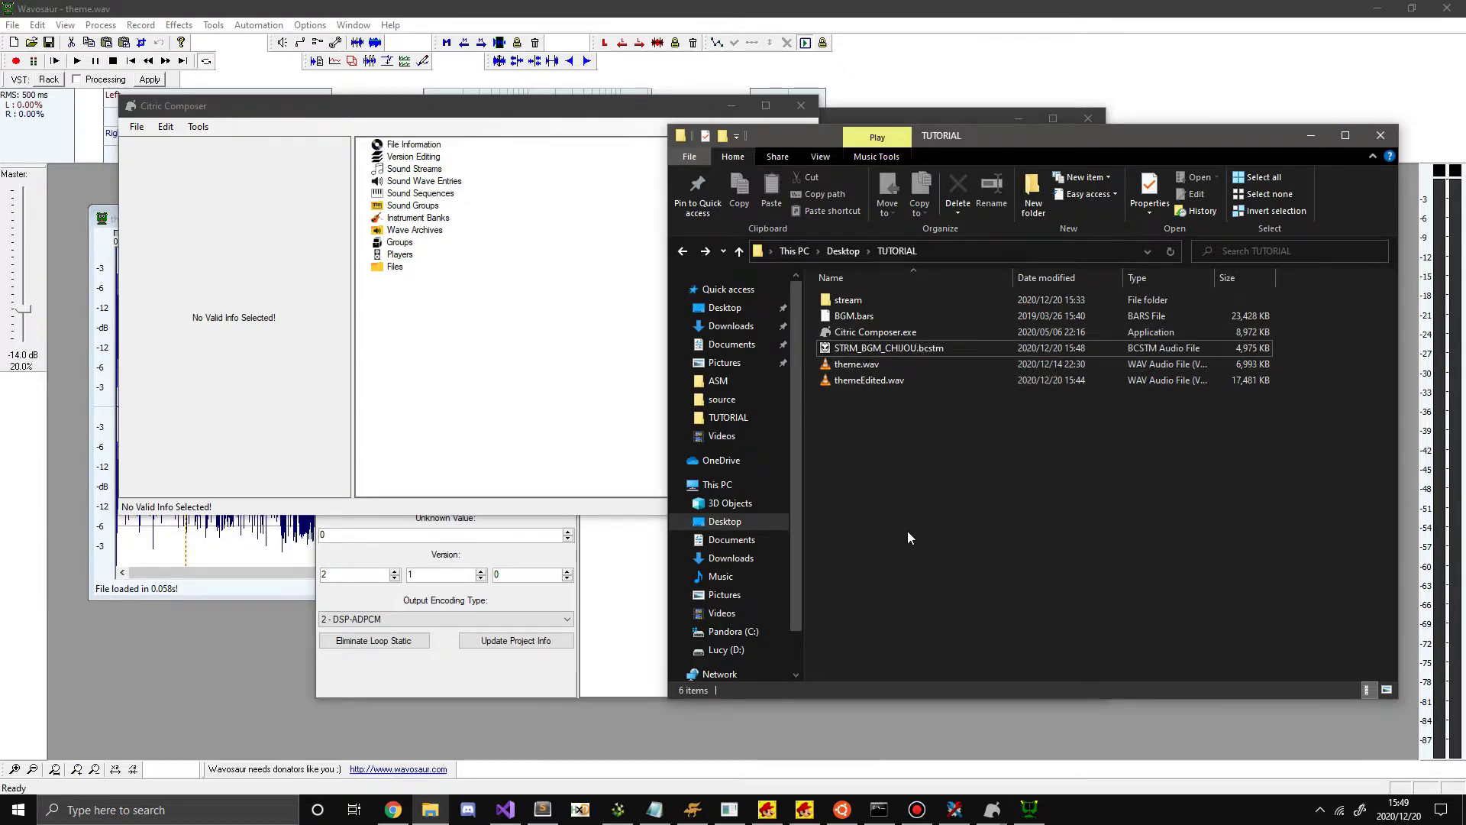
click(927, 348)
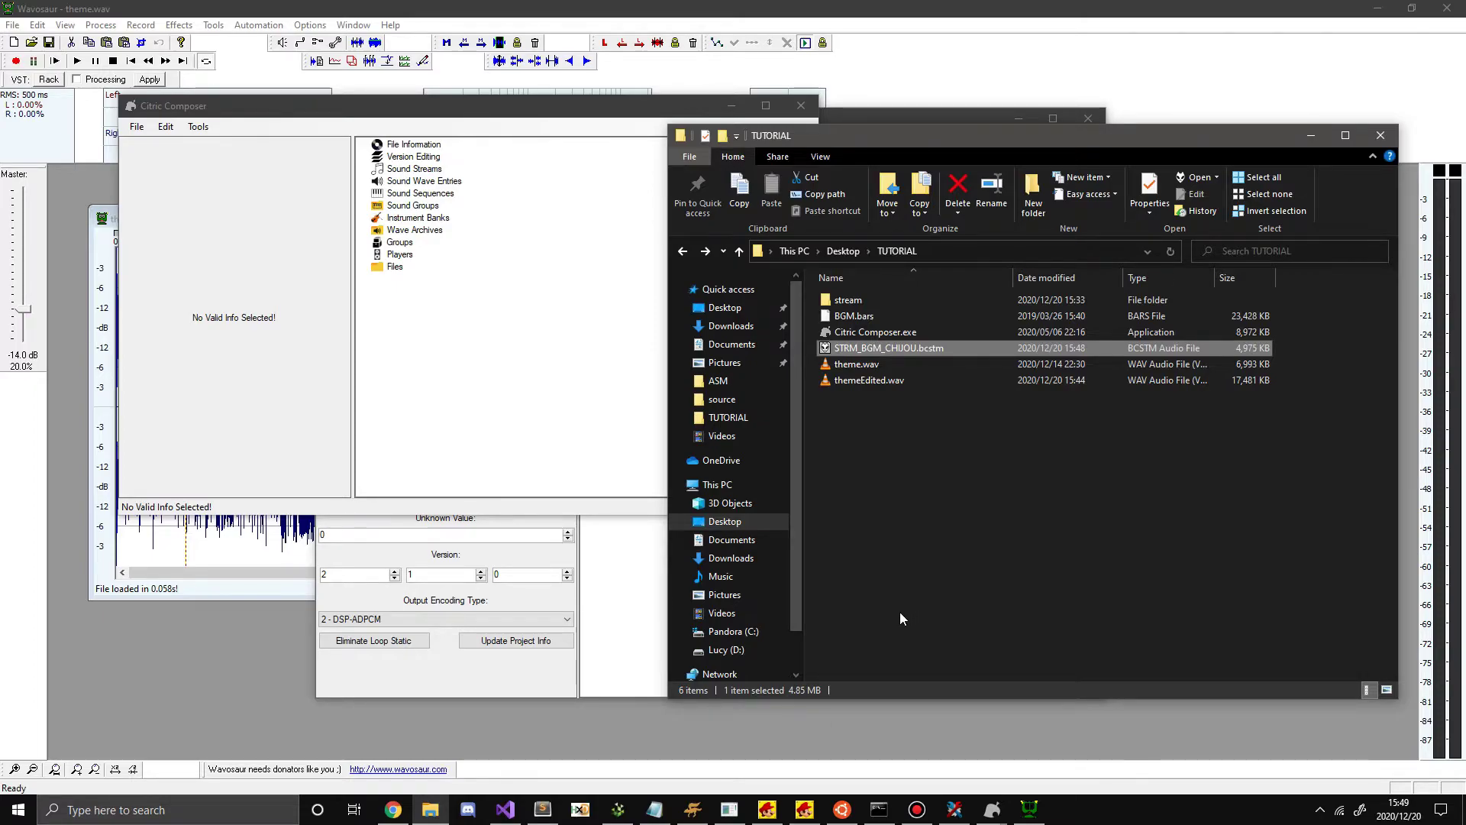
click(1070, 572)
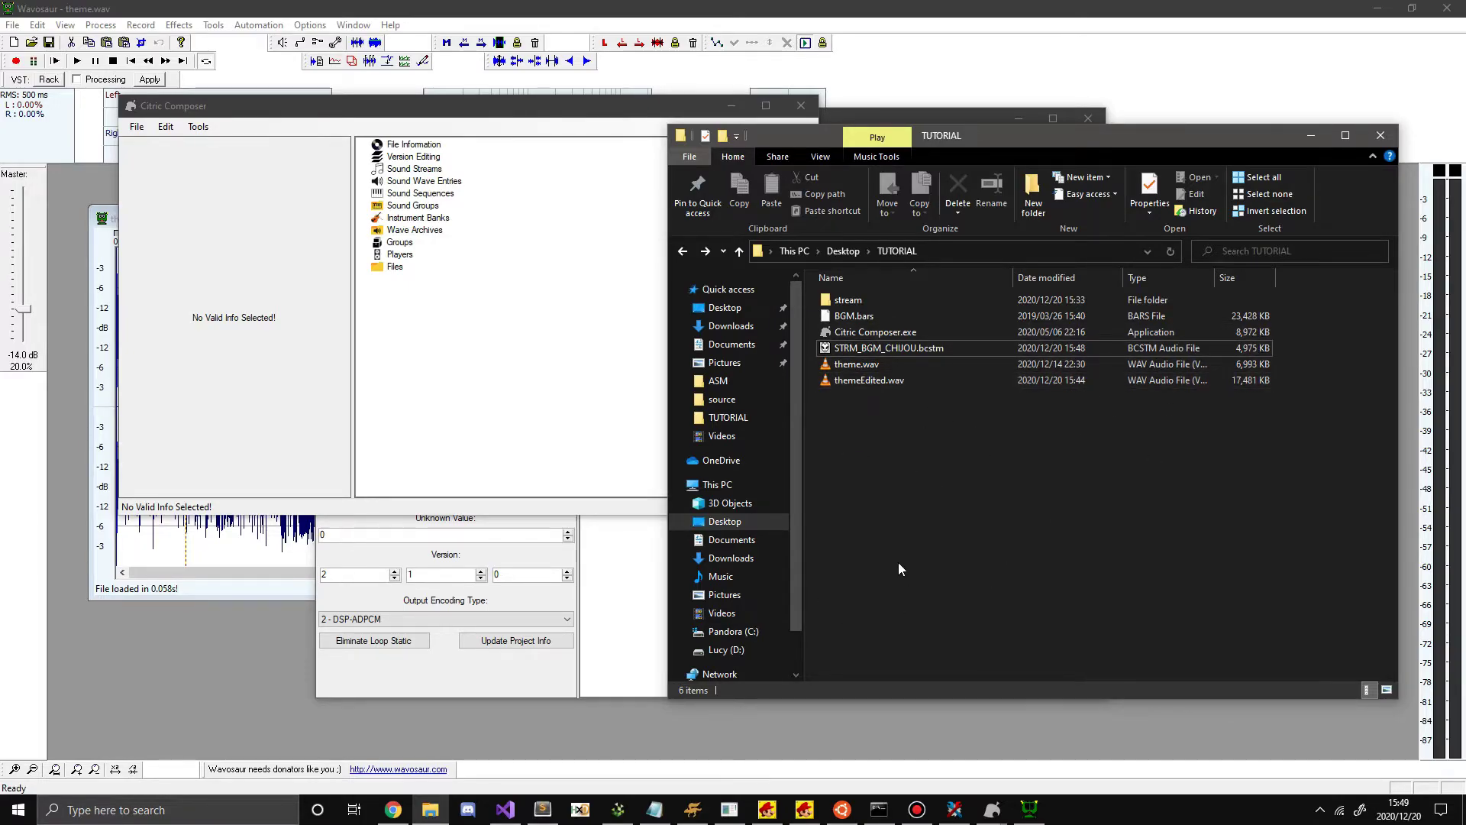
click(508, 366)
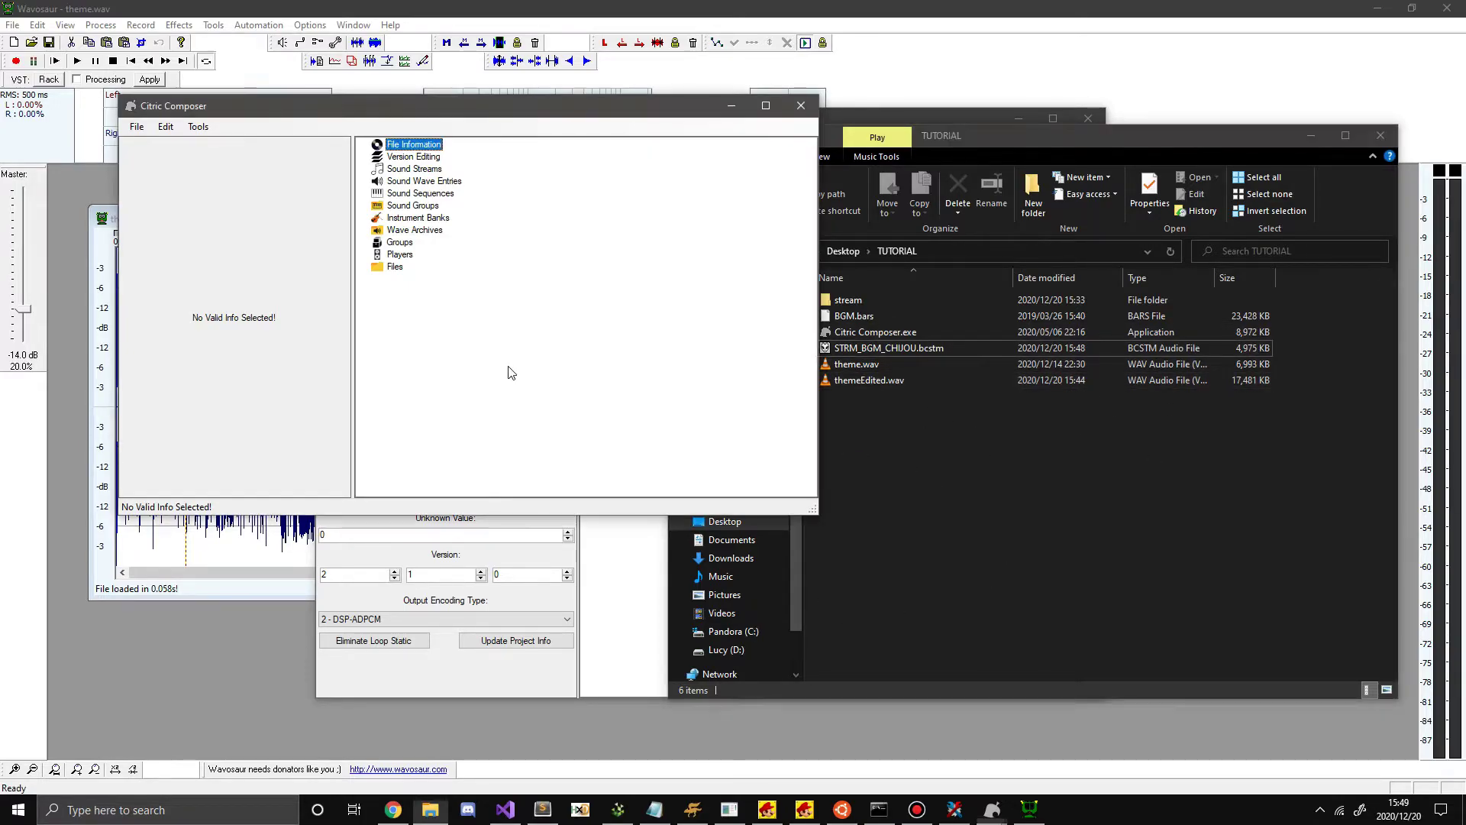
click(918, 438)
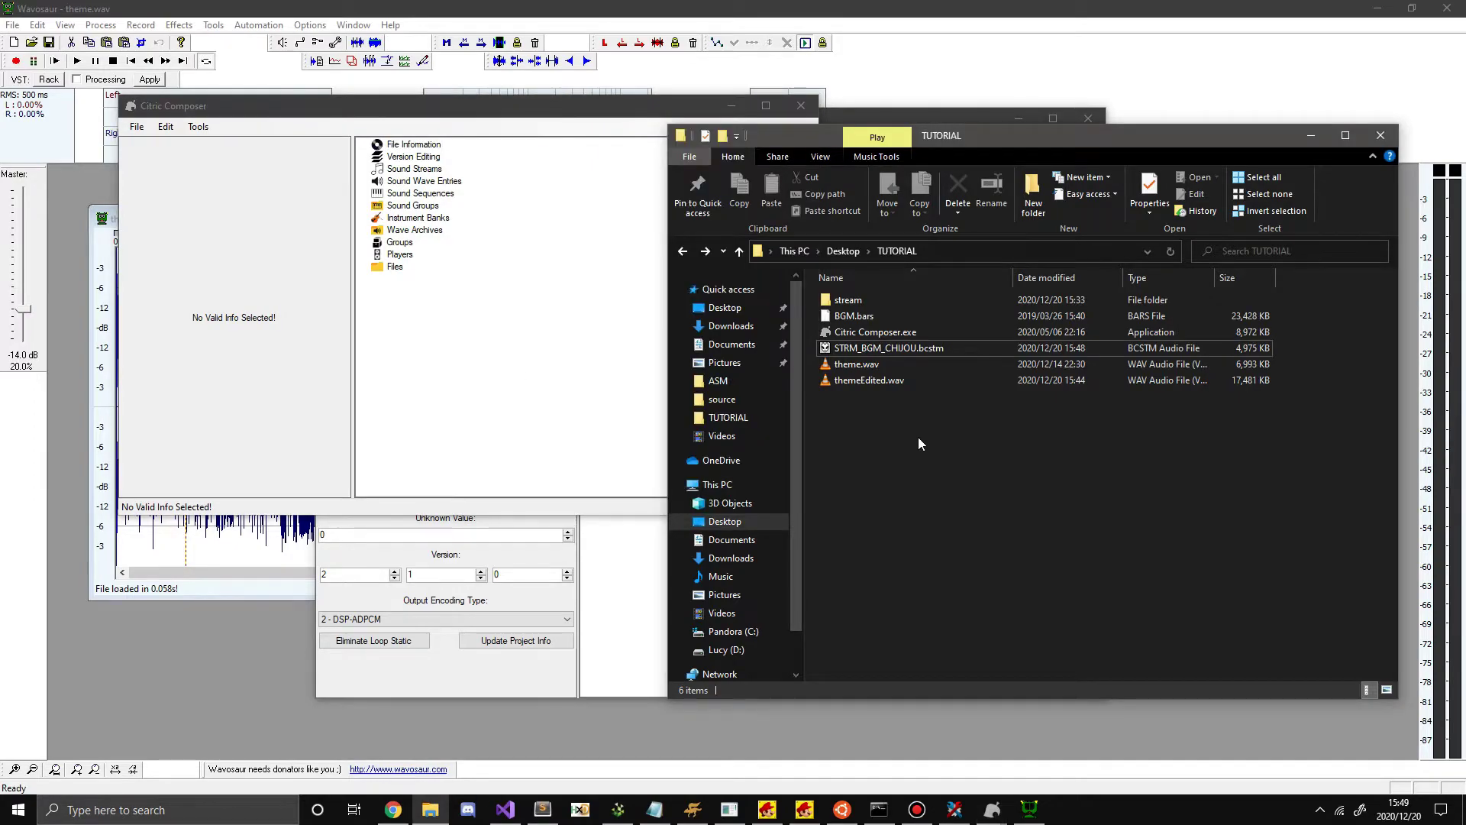
click(869, 314)
click(600, 393)
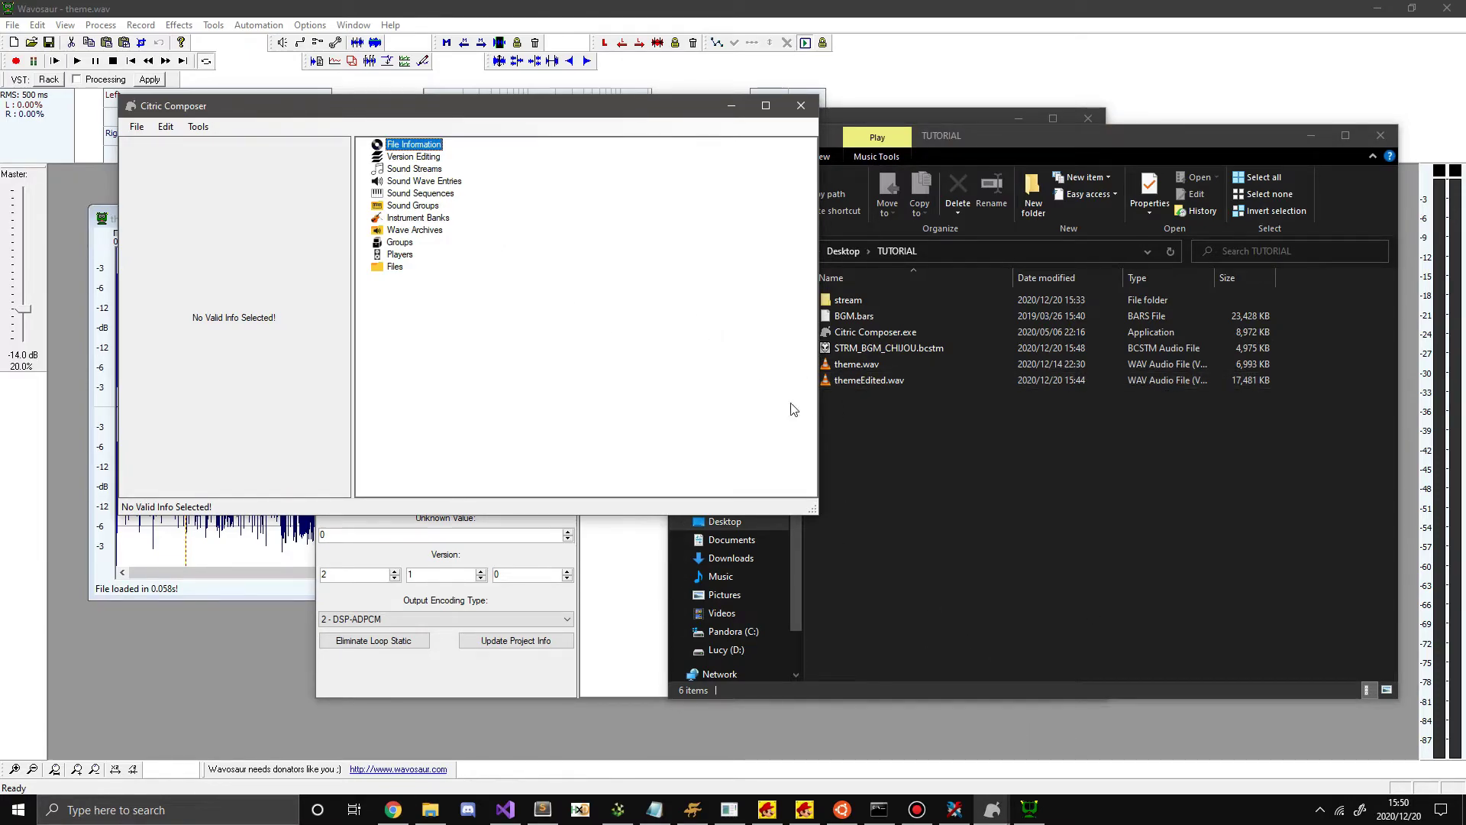
Switch to Toolbox, move its window clear of the TUTORIAL folder, and expand the Audio folder of BGM.bars.
click(840, 401)
click(854, 316)
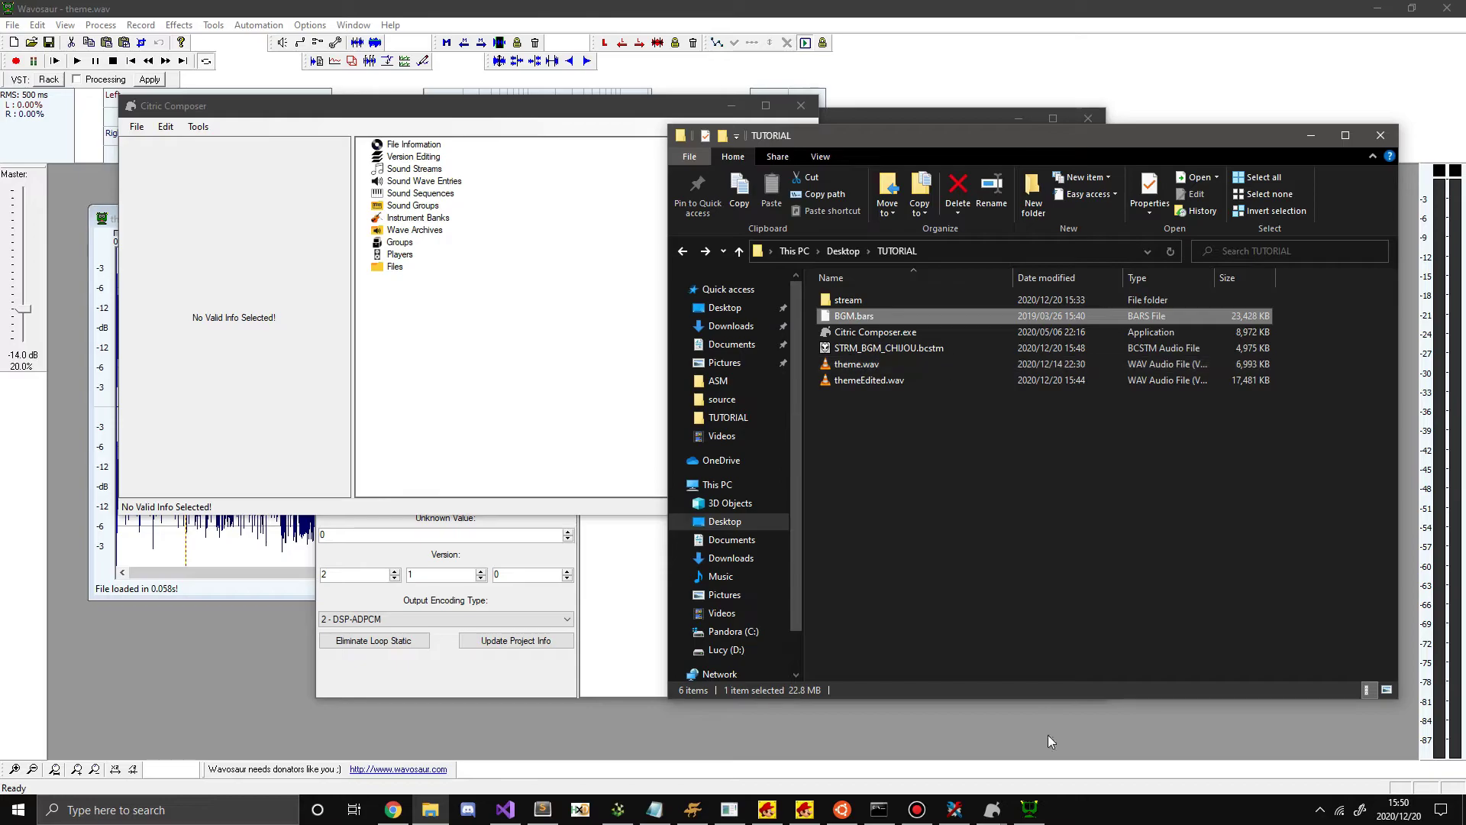
click(993, 809)
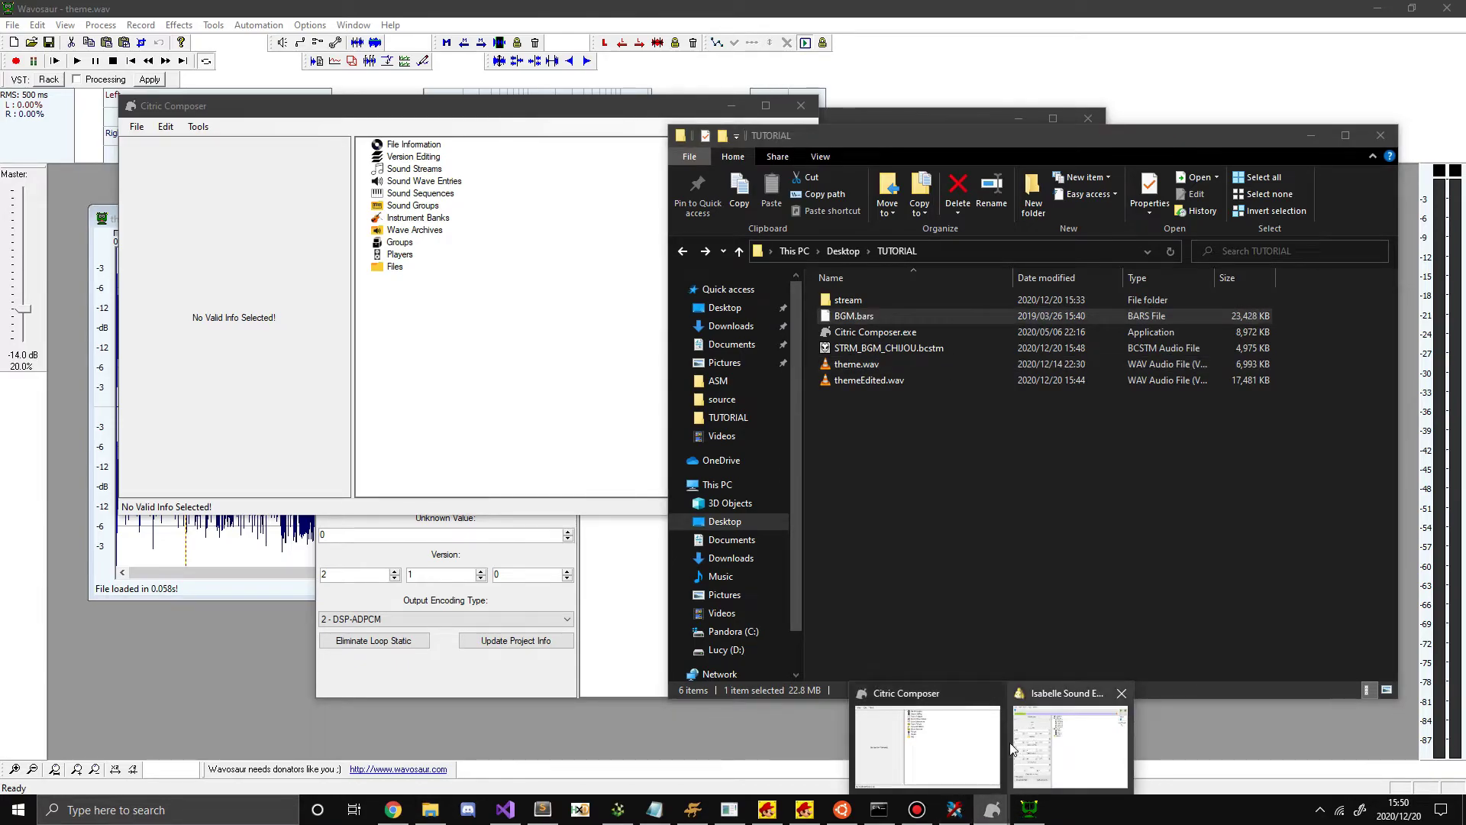
click(964, 815)
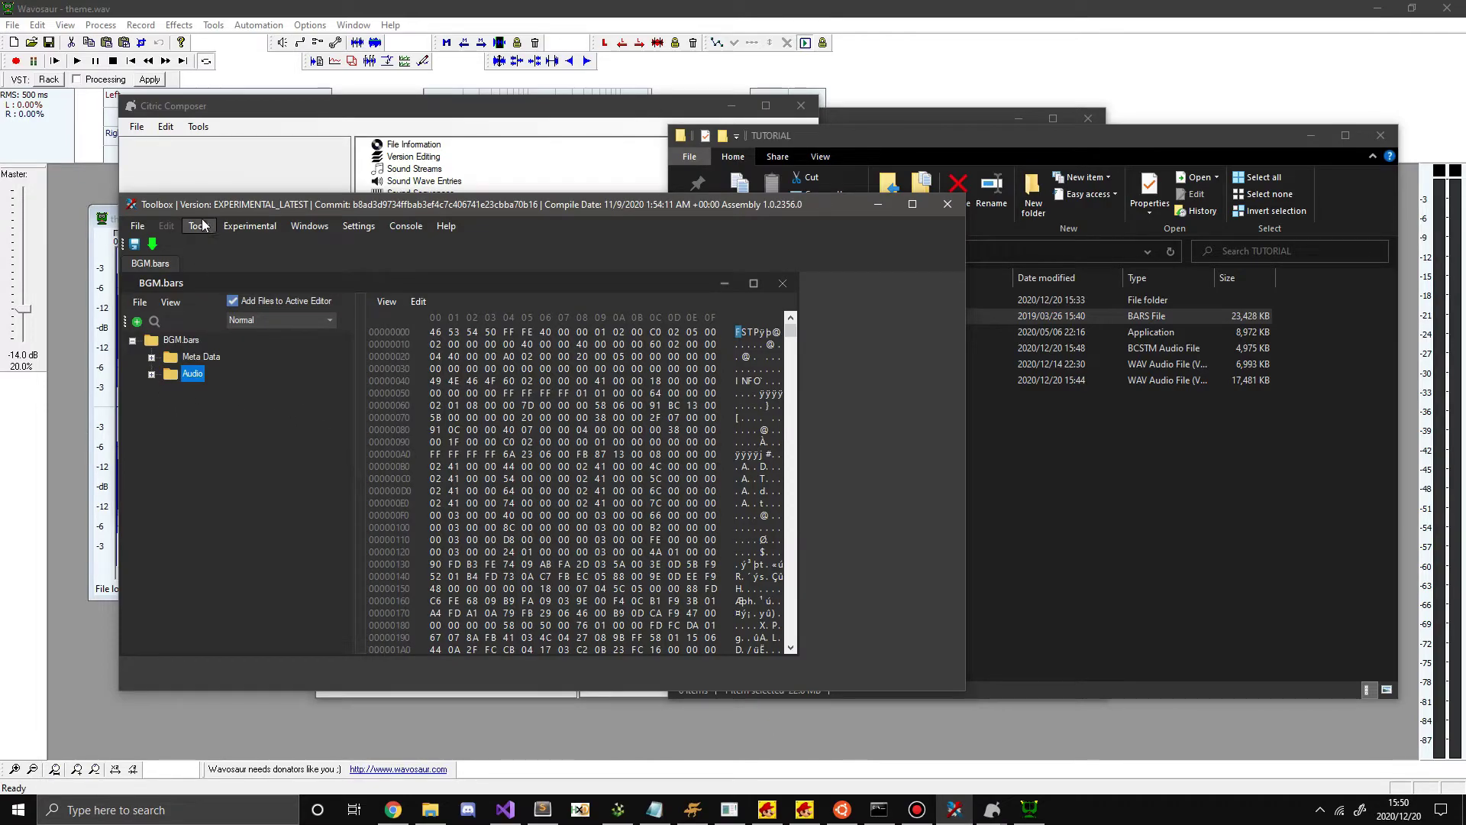
drag(202, 204, 205, 100)
click(1116, 341)
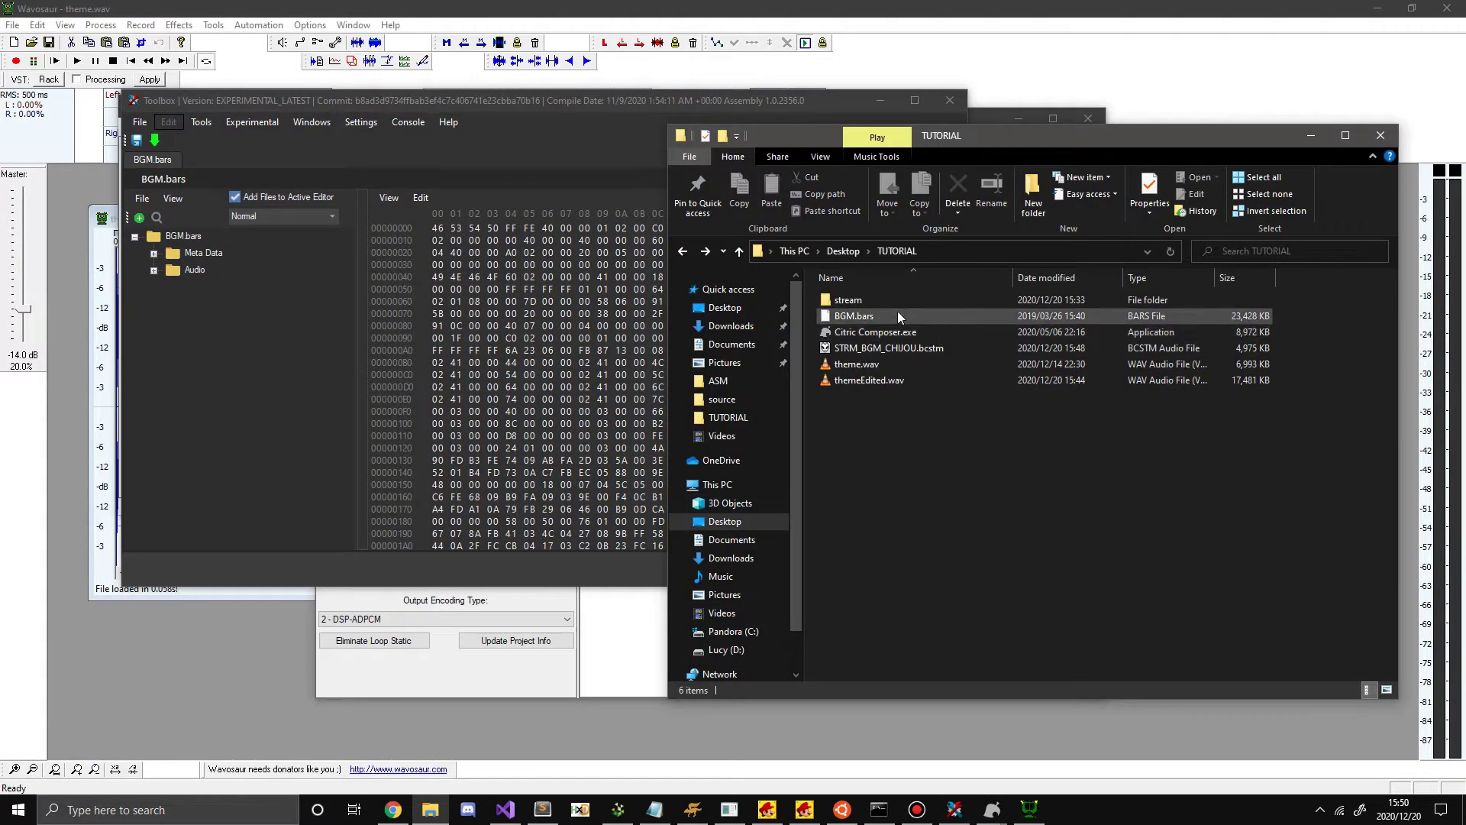
click(153, 271)
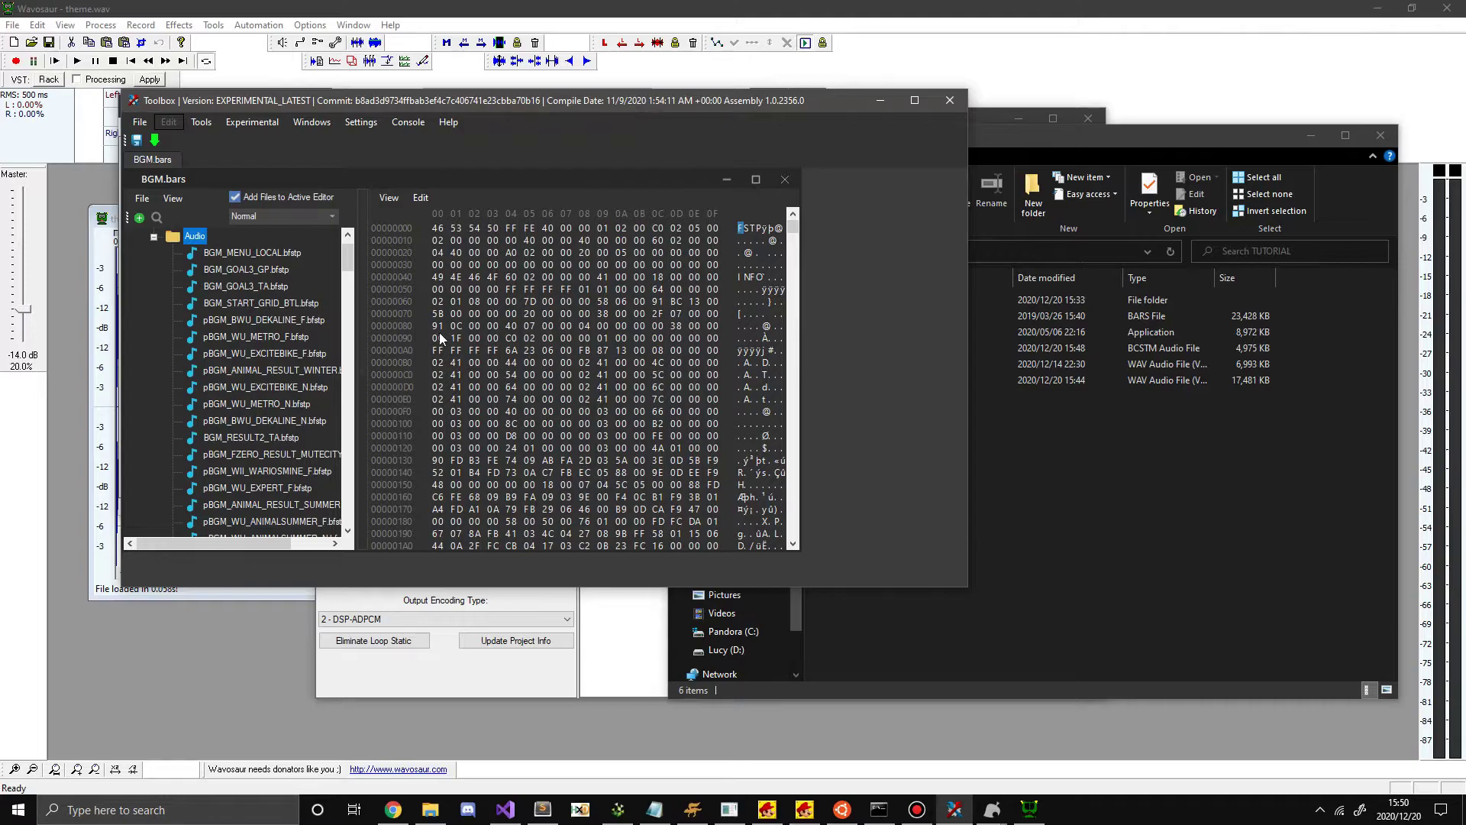
Browse the BGM.bars audio entries and examine the byte order mark in the hex header of BGM_GOAL3_GP.bfstp.
click(258, 271)
scroll(250, 301, down, 3)
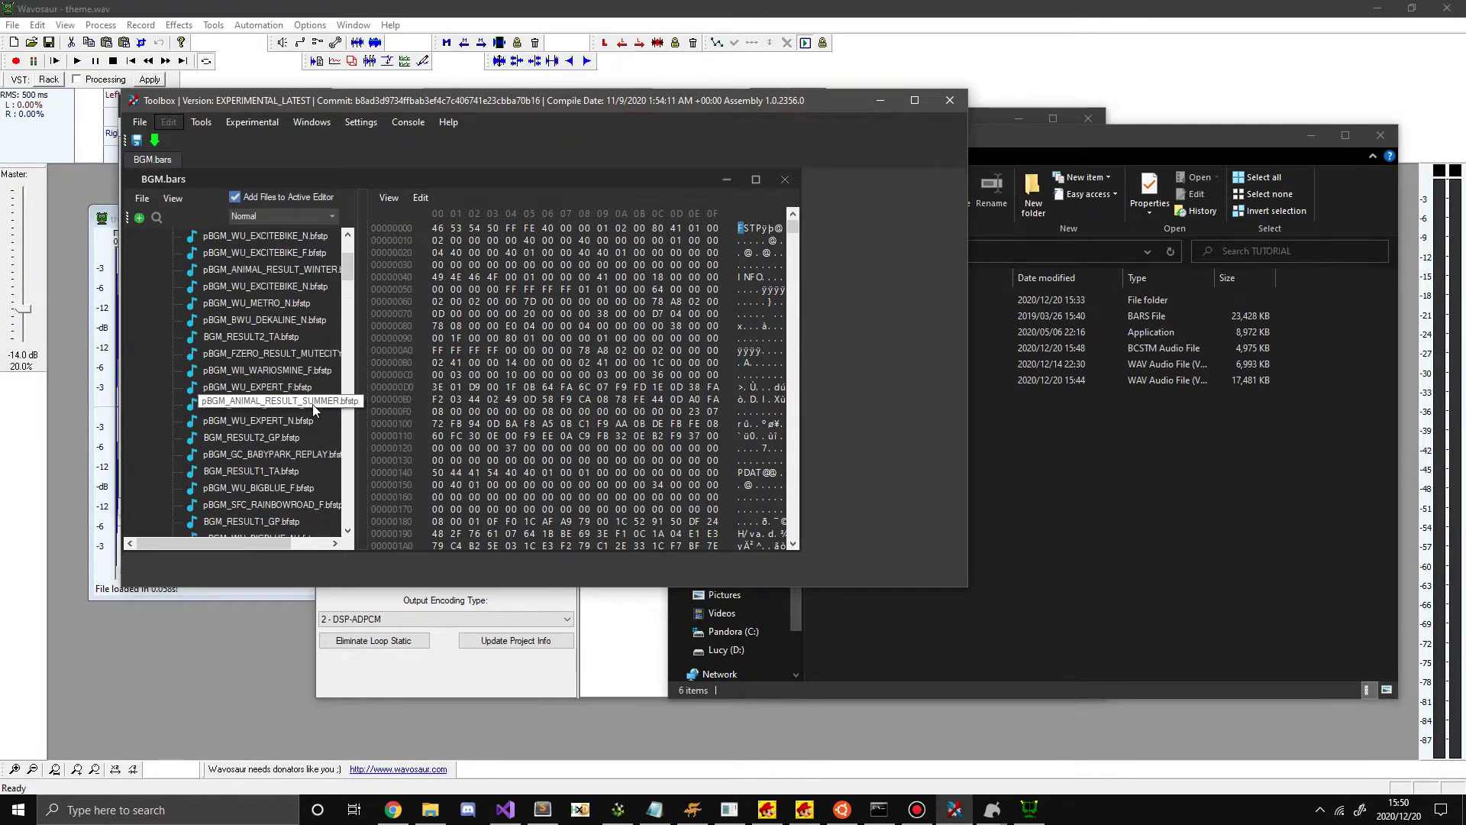
scroll(299, 374, up, 5)
click(342, 342)
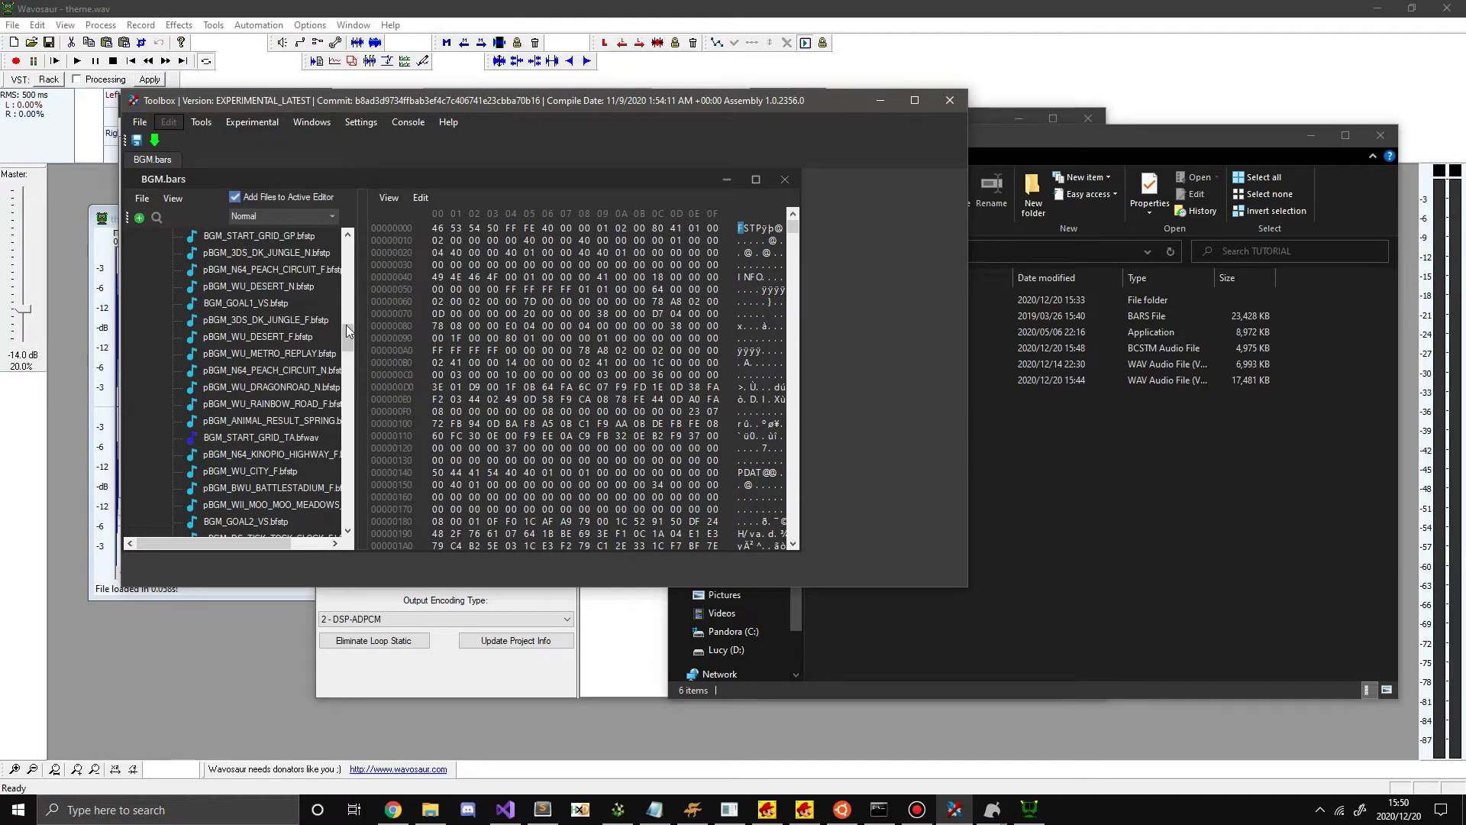
drag(347, 336, 336, 251)
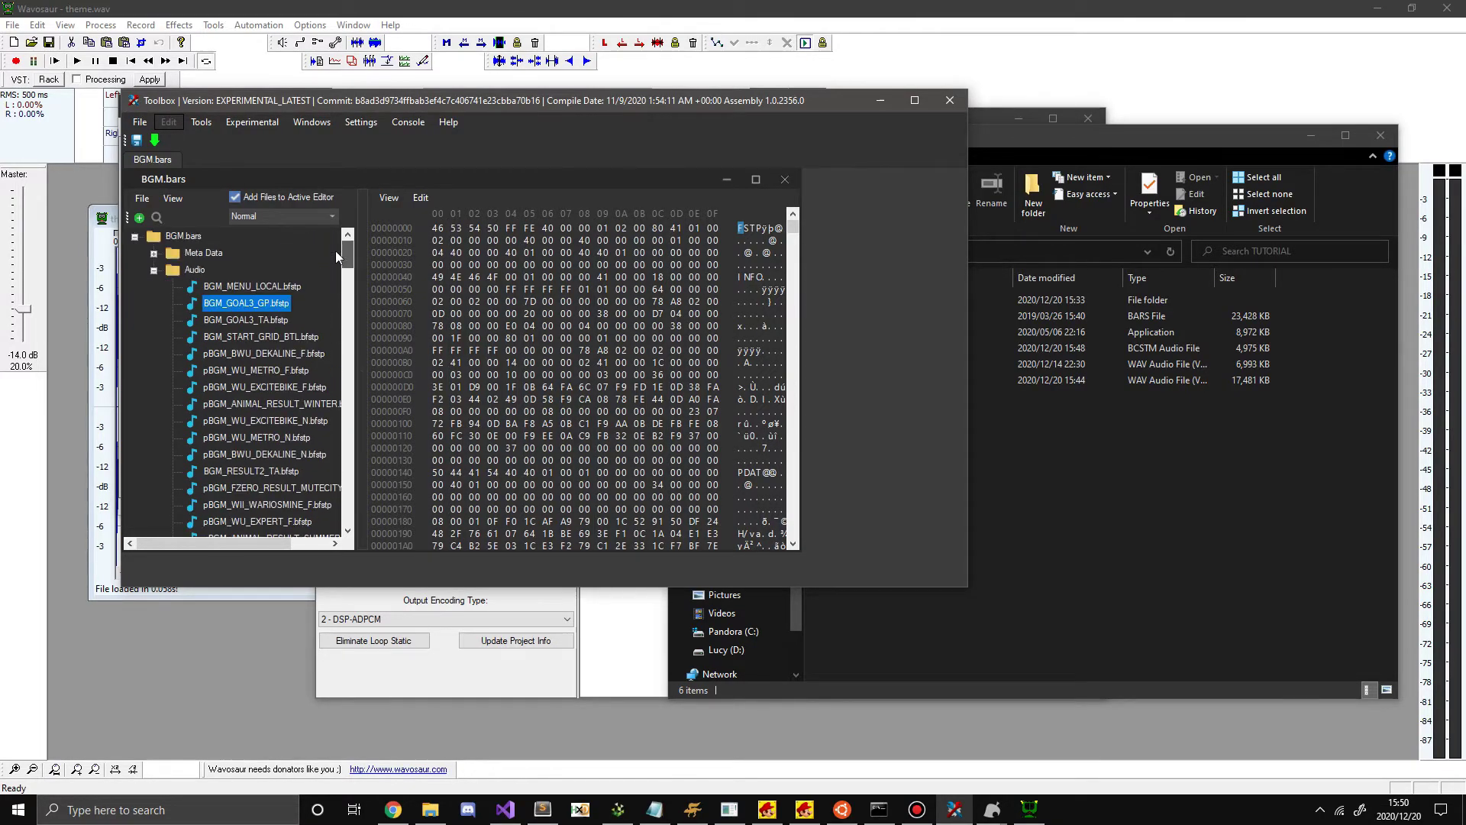
click(515, 228)
click(533, 228)
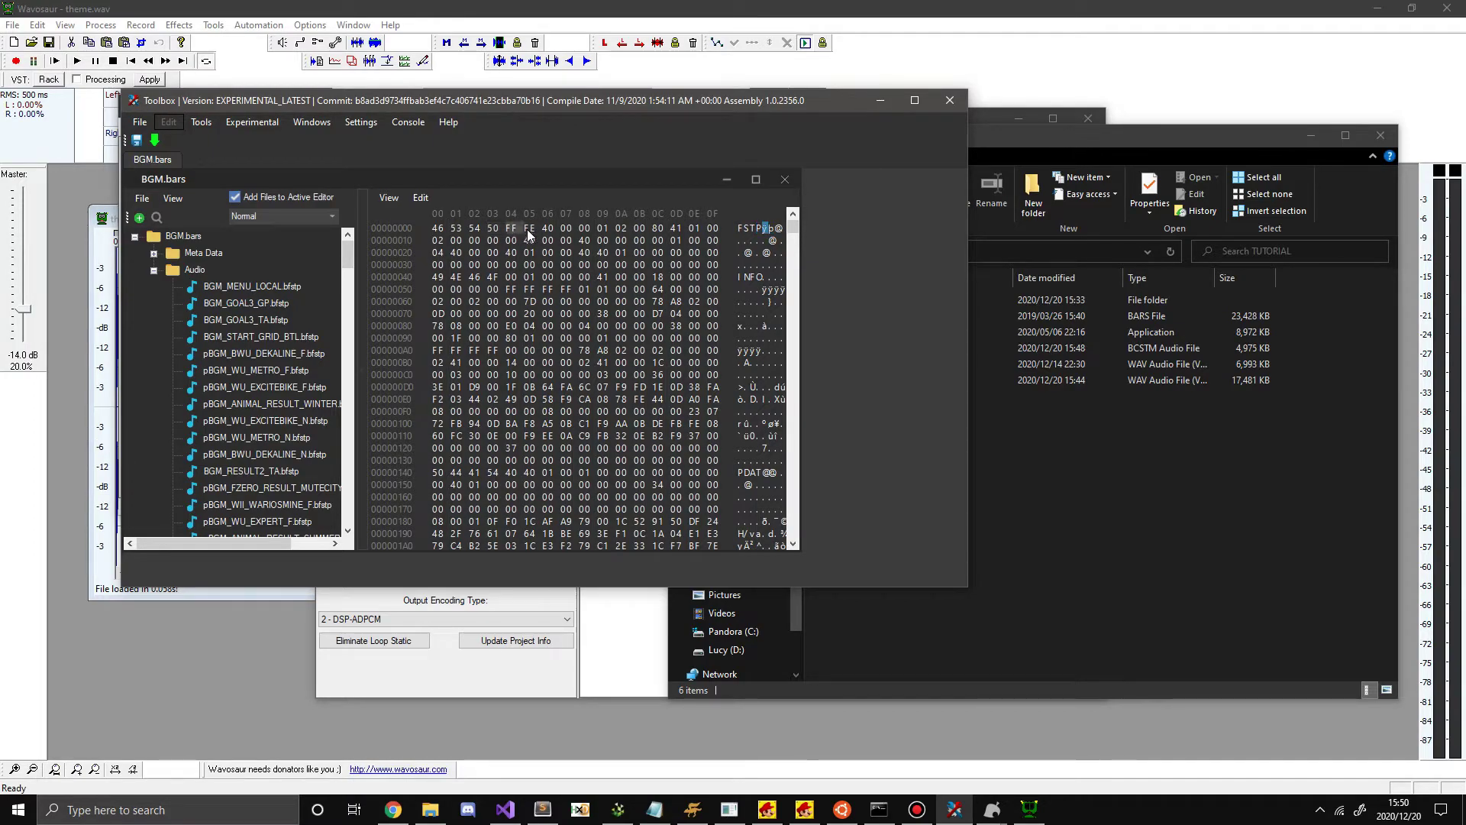
key(Left)
Compare the hex headers of other prefetch entries, including BGM_MENU_LOCAL, BGM_START_GRID_BTL and pBGM_WU_METRO_N.
click(268, 288)
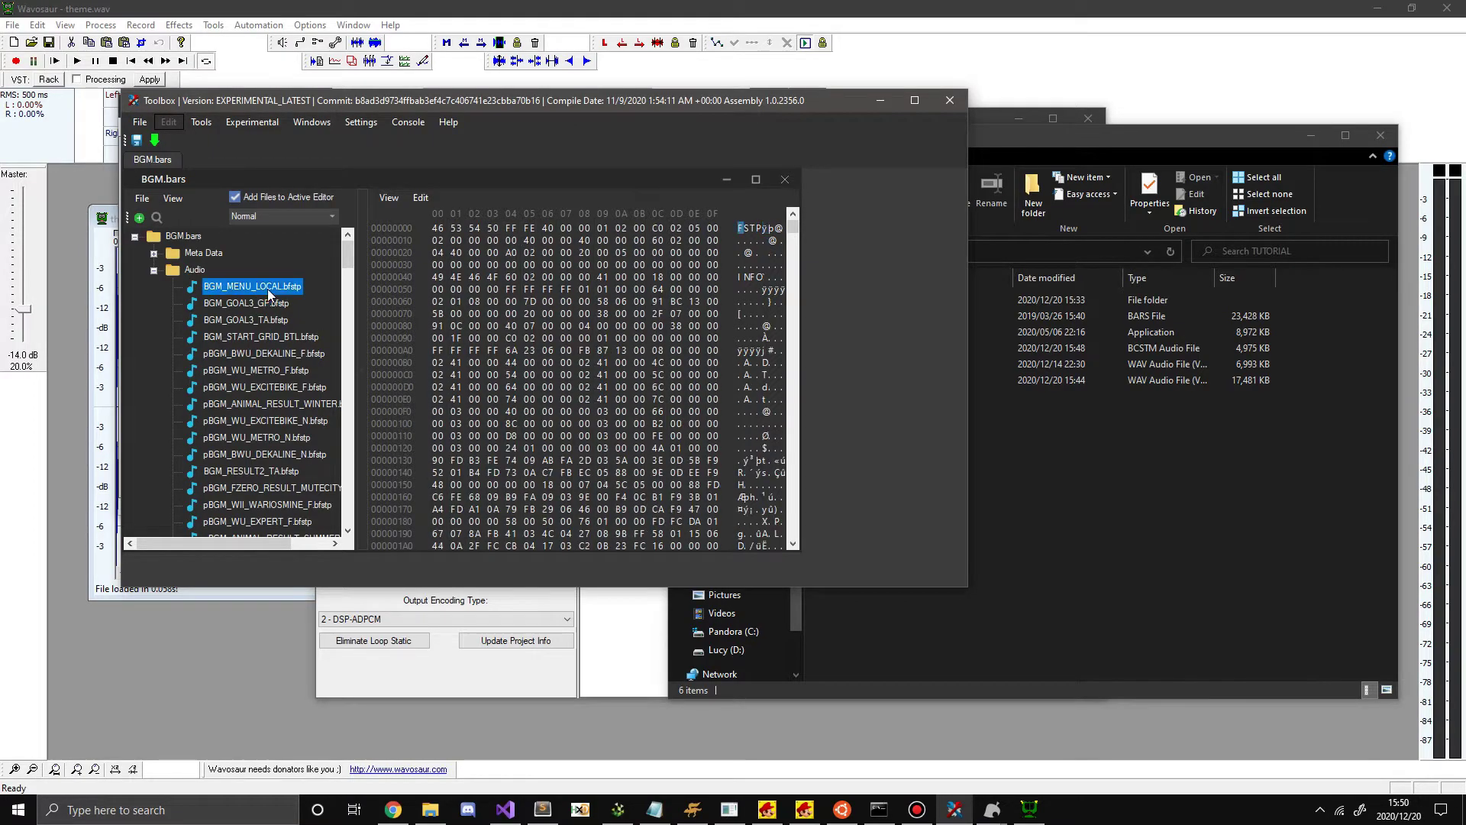
click(285, 305)
click(289, 338)
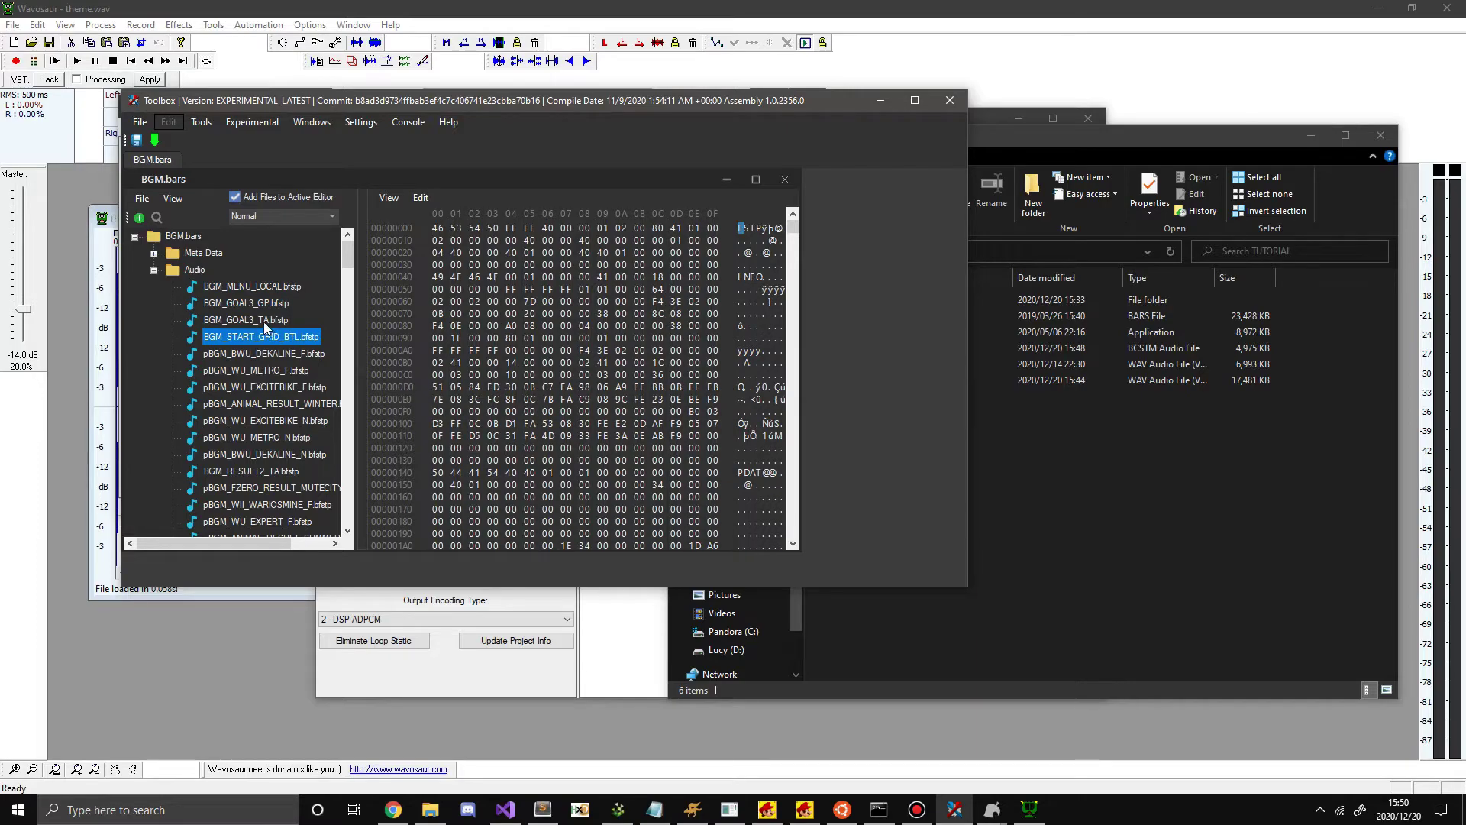
click(263, 405)
click(291, 438)
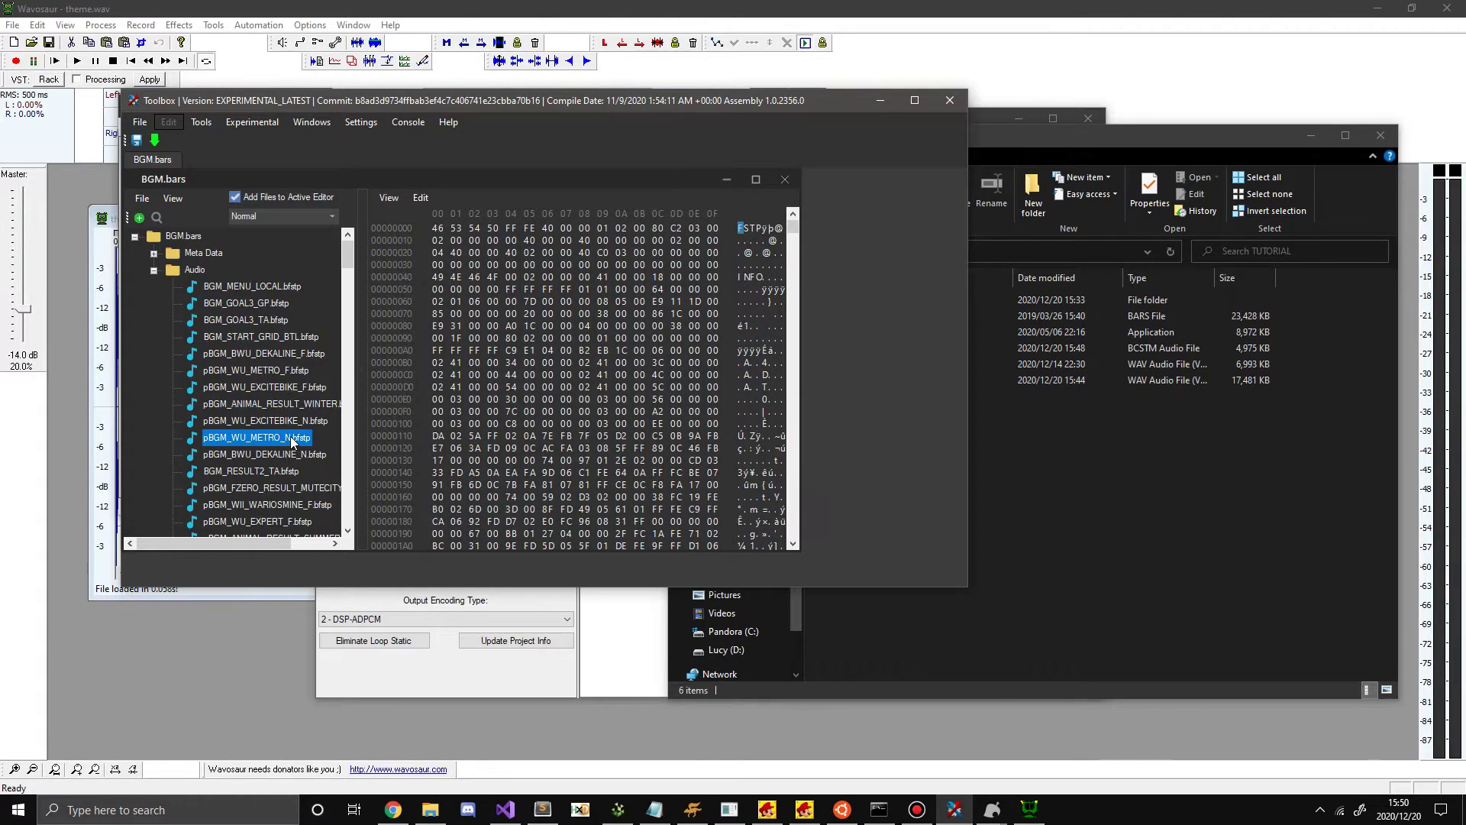
click(279, 302)
scroll(282, 379, down, 5)
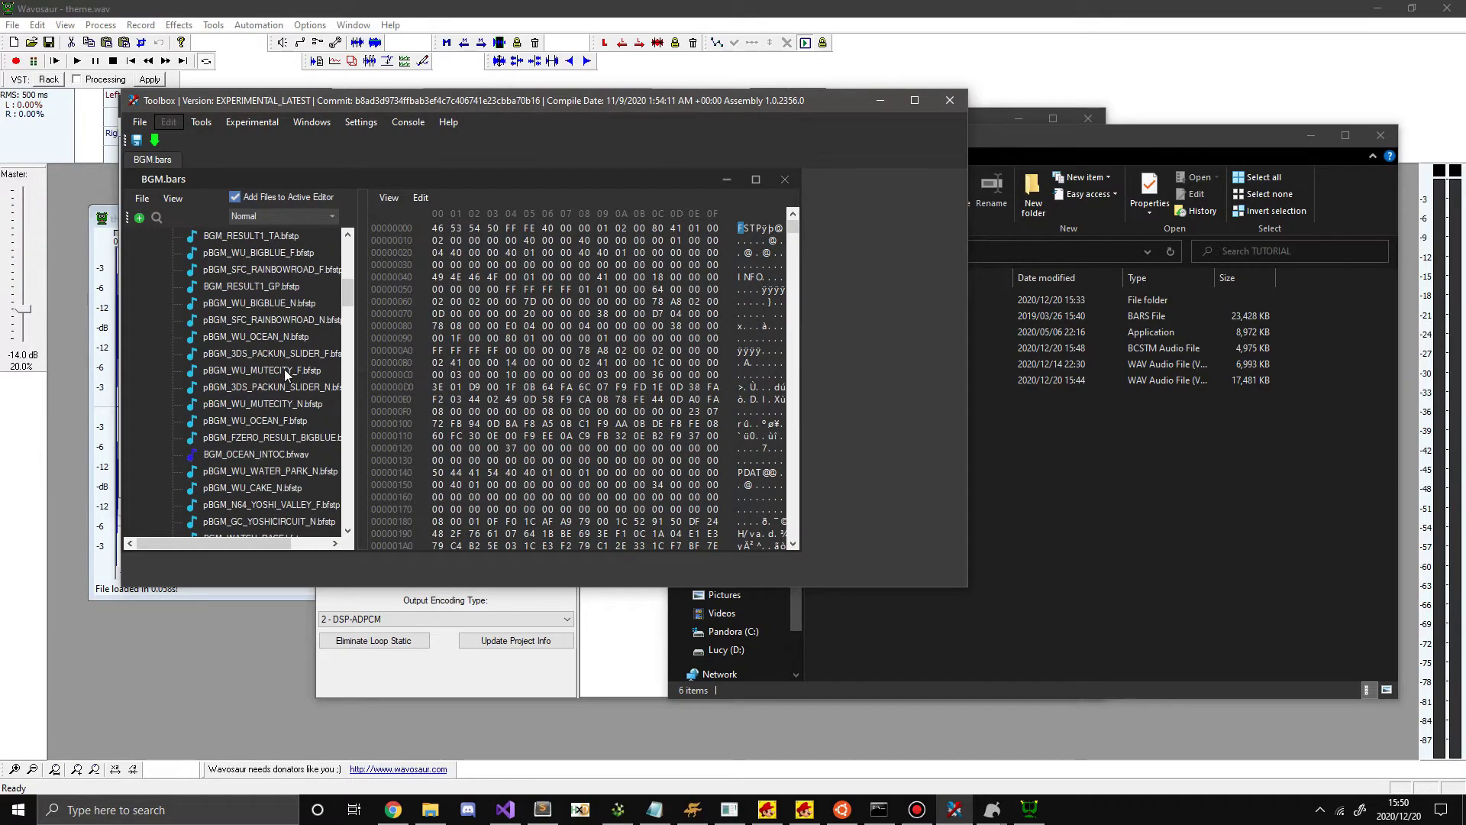
Export pBGM_WU_OCEAN_N.bfstp from BGM.bars into the TUTORIAL folder under its existing name.
right_click(297, 337)
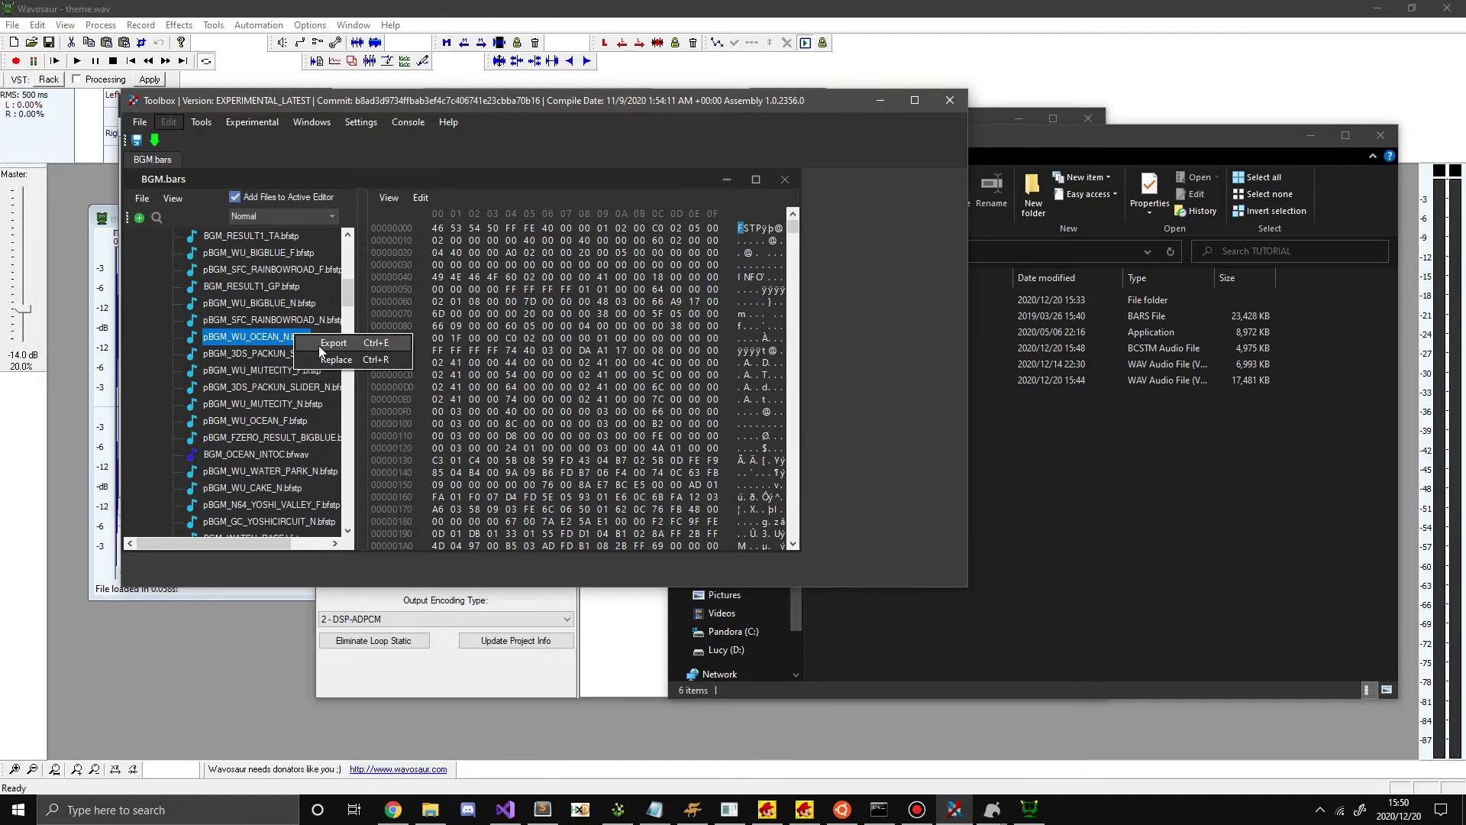
click(319, 343)
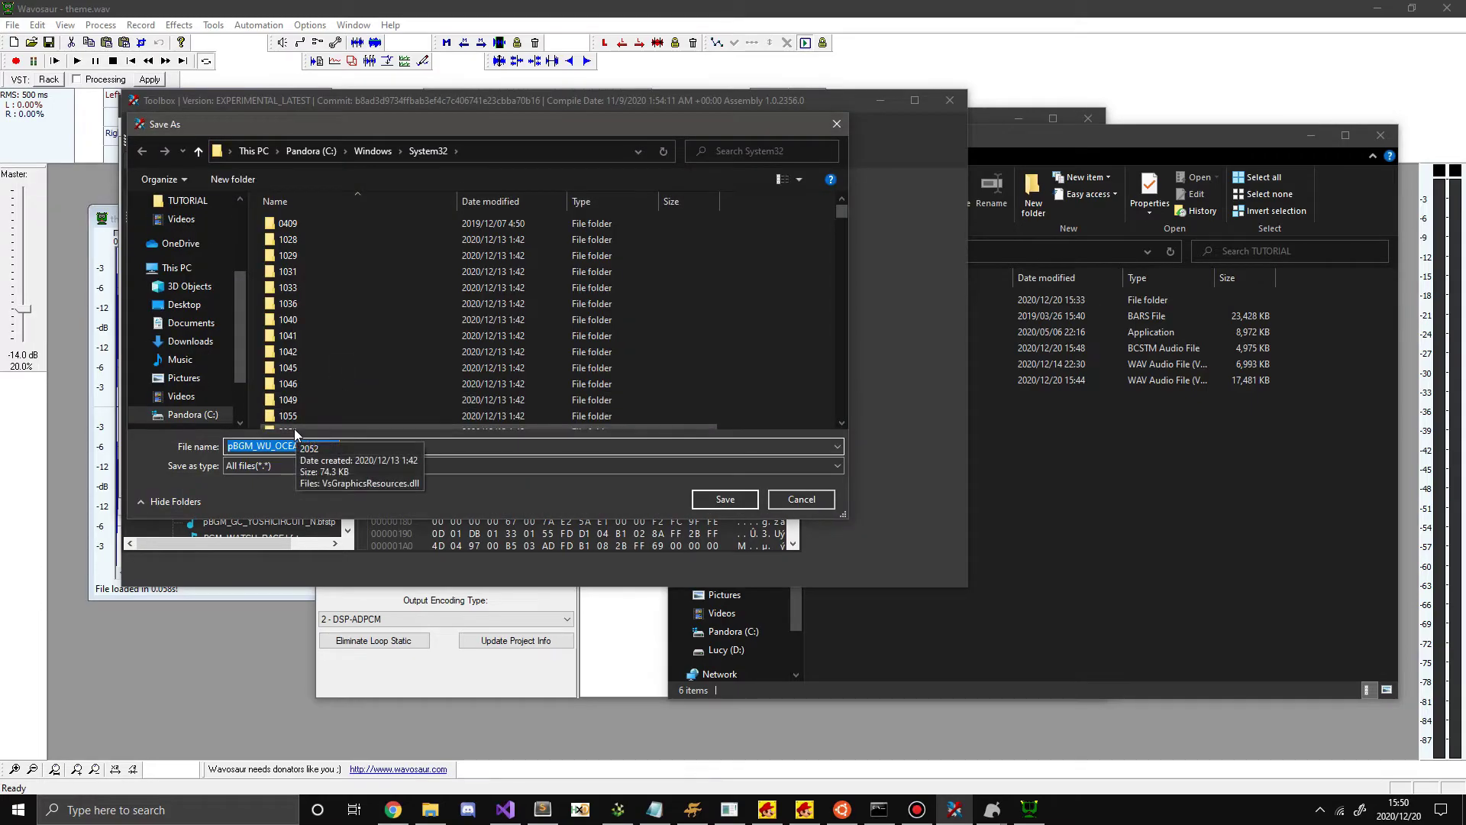
scroll(168, 242, up, 1)
click(184, 255)
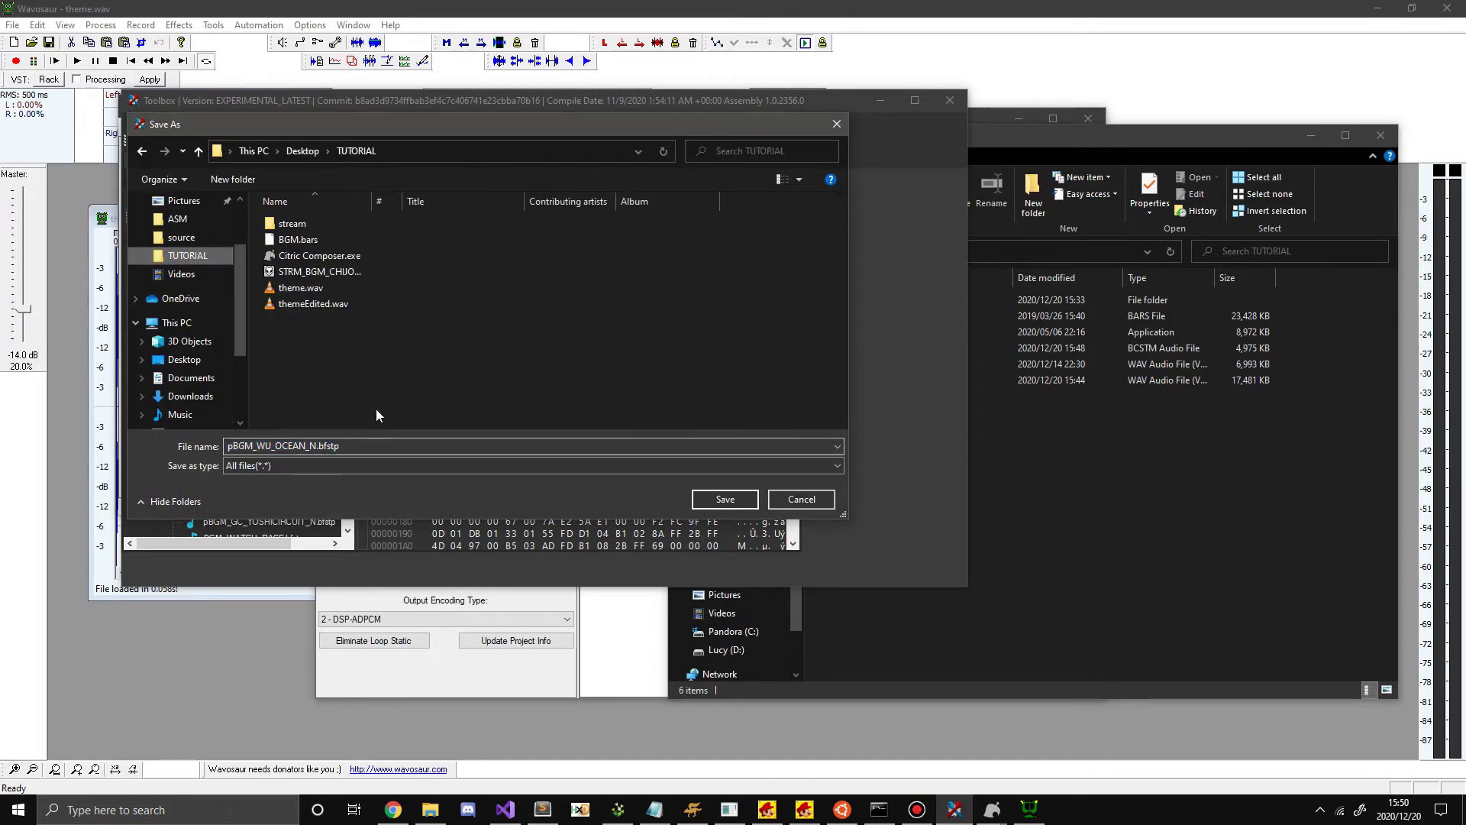
click(721, 498)
Switch to Isabelle Sound Editor and check which file types it can open, cancelling without opening a file.
click(611, 623)
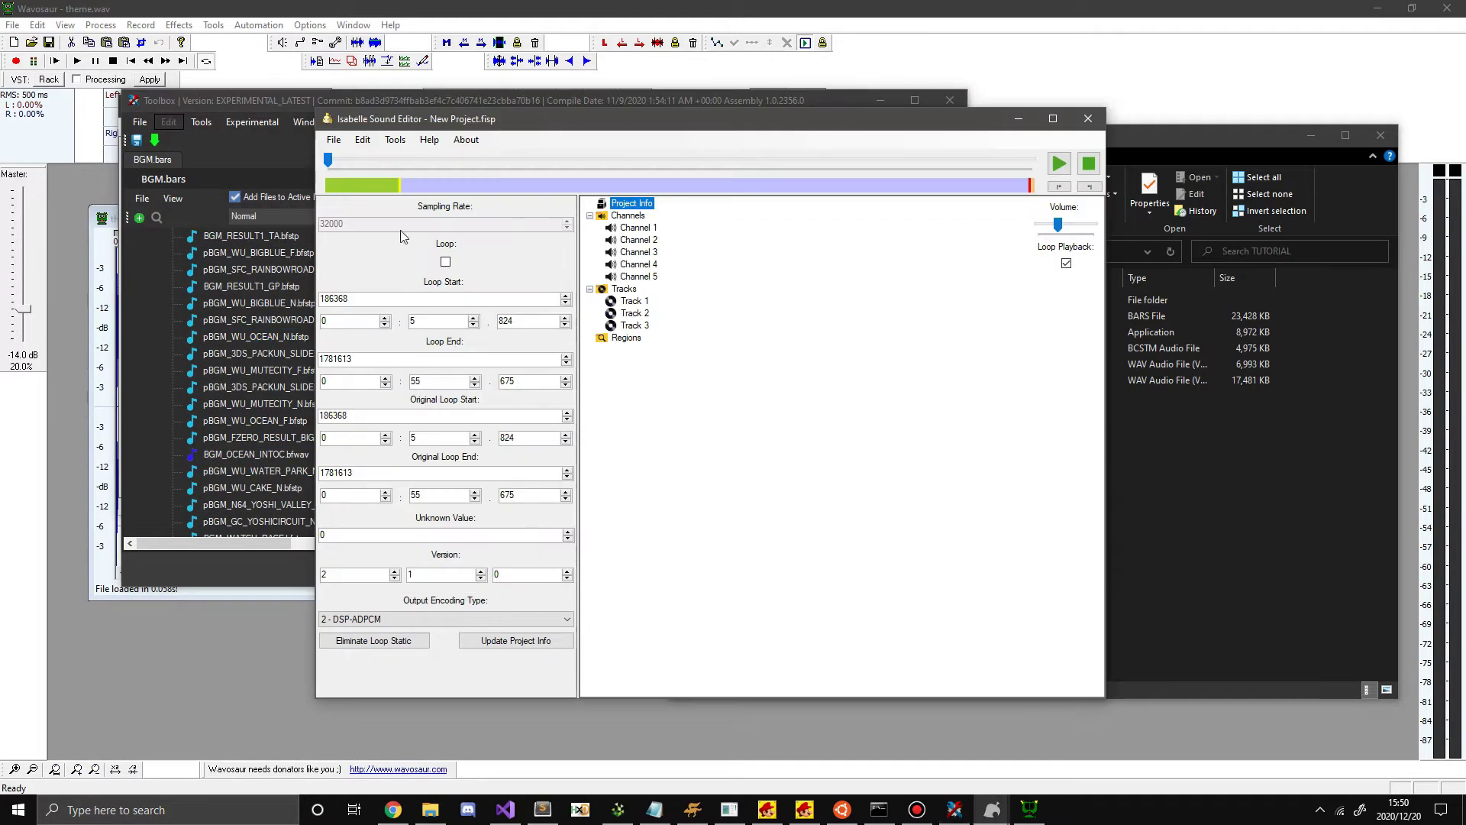
click(334, 139)
click(374, 150)
click(710, 428)
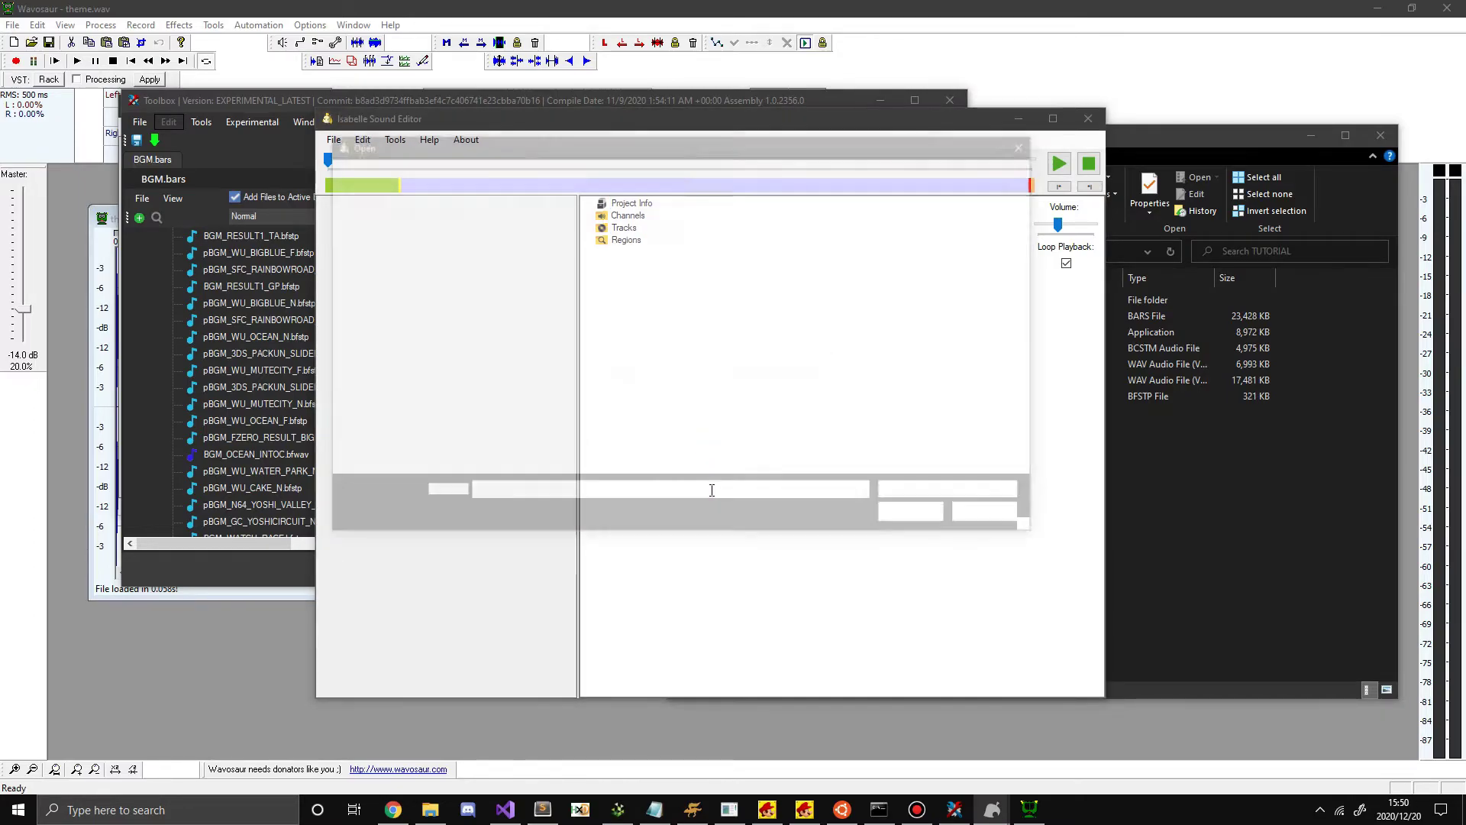
click(927, 494)
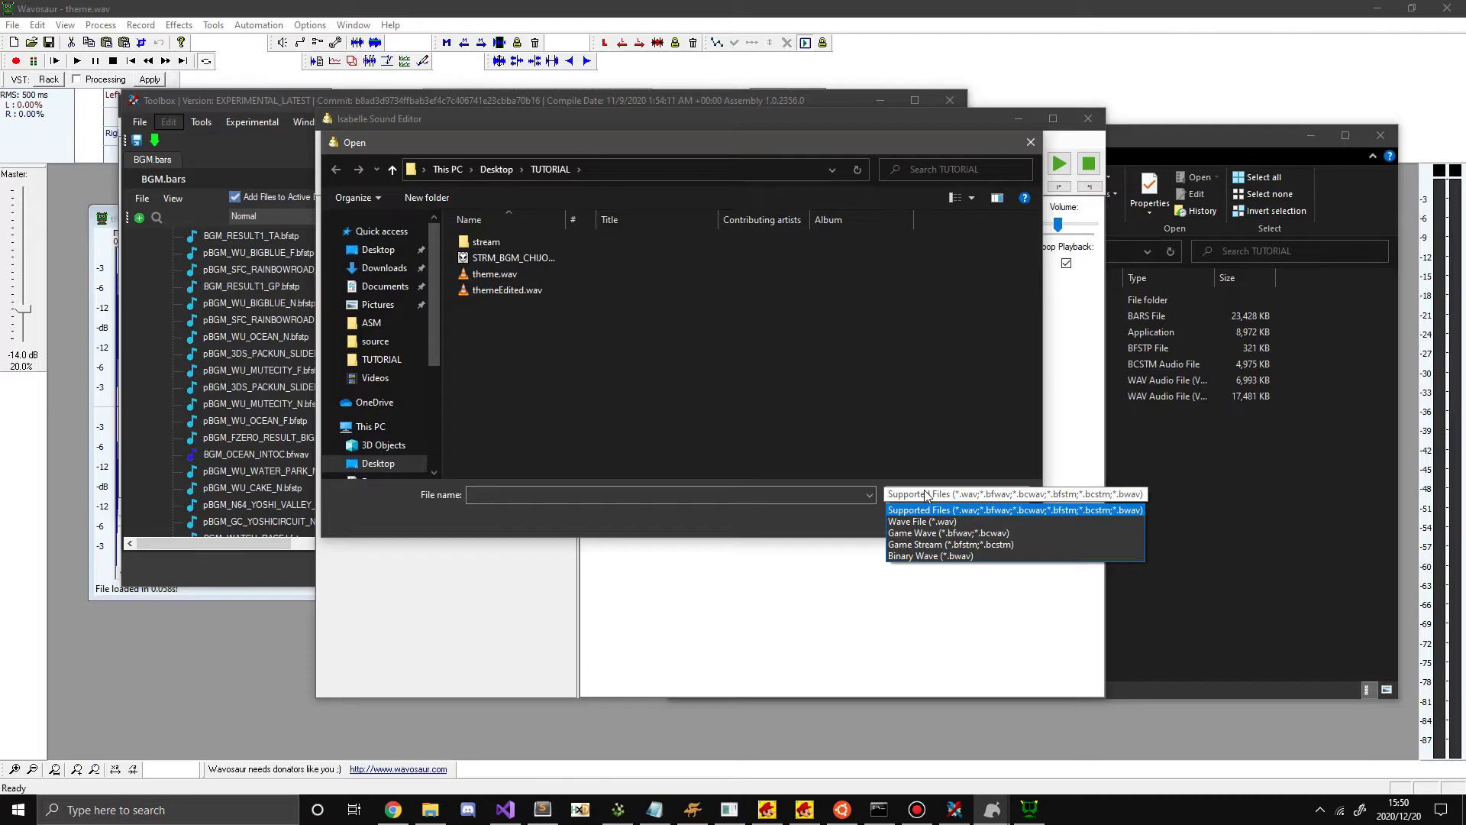
click(964, 497)
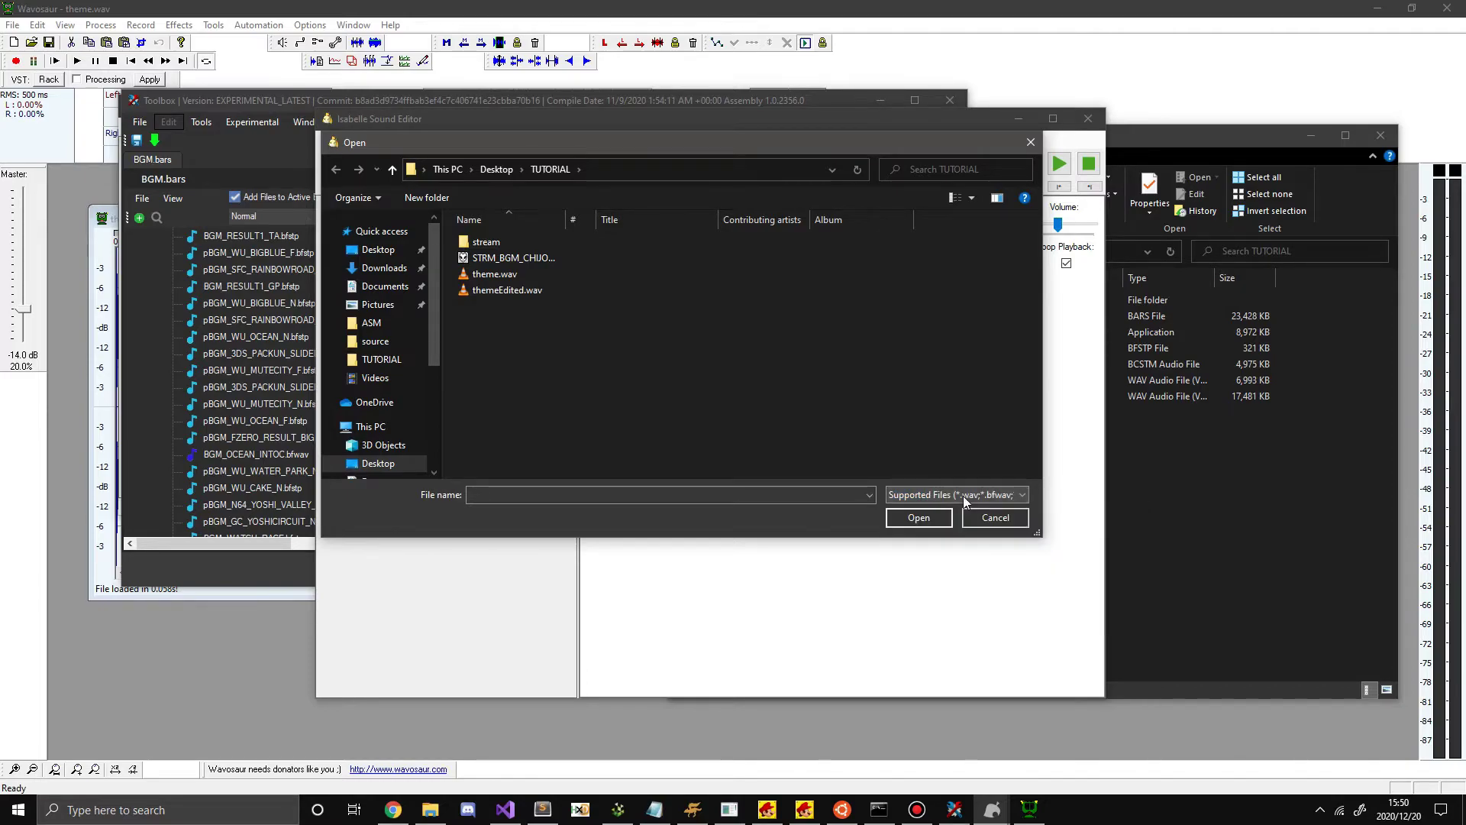
click(995, 517)
Open the exported pBGM_WU_OCEAN_N.bfstp from the TUTORIAL folder in HxD.
key(alt+Tab)
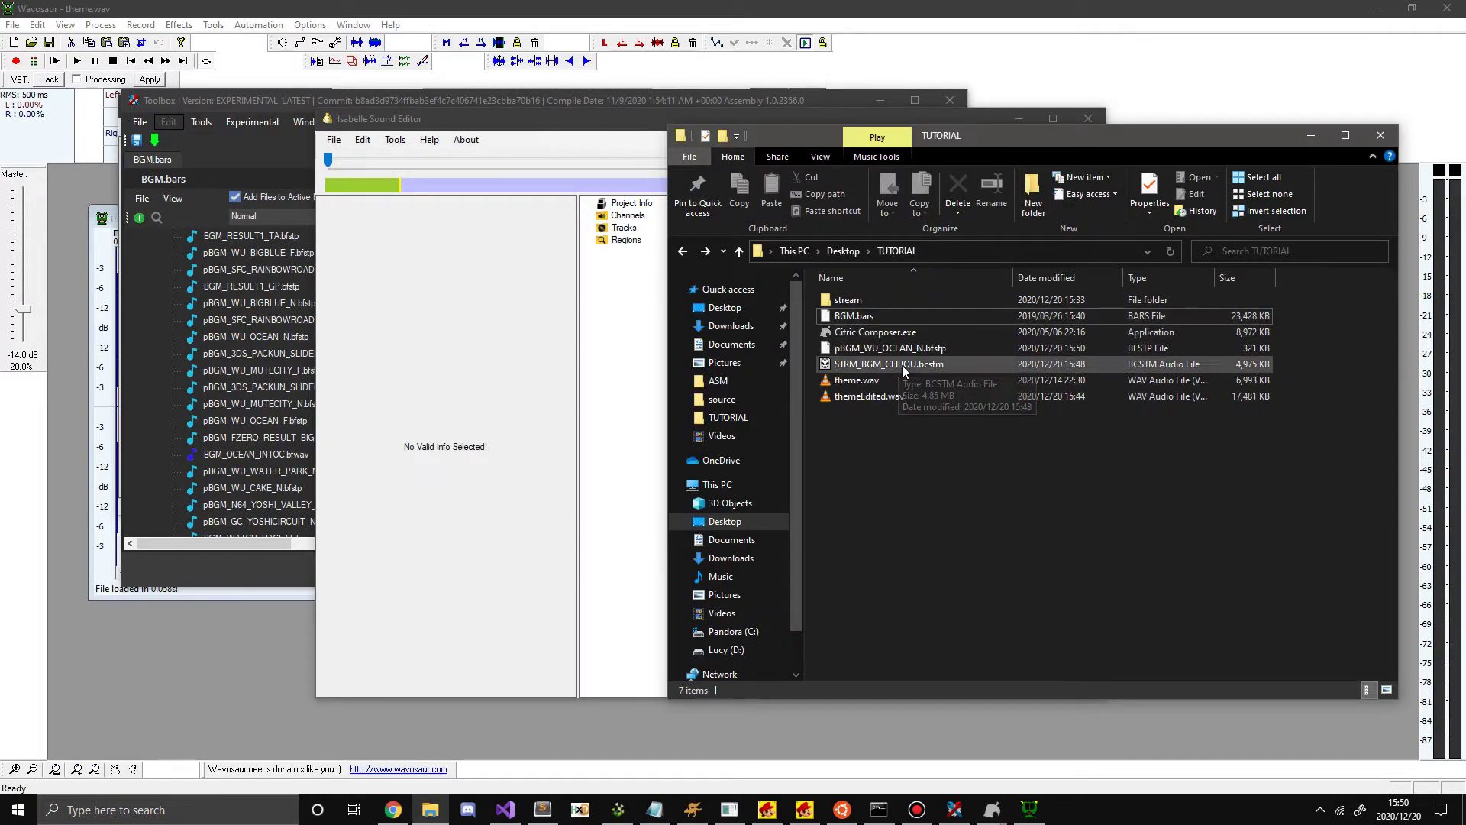
click(920, 350)
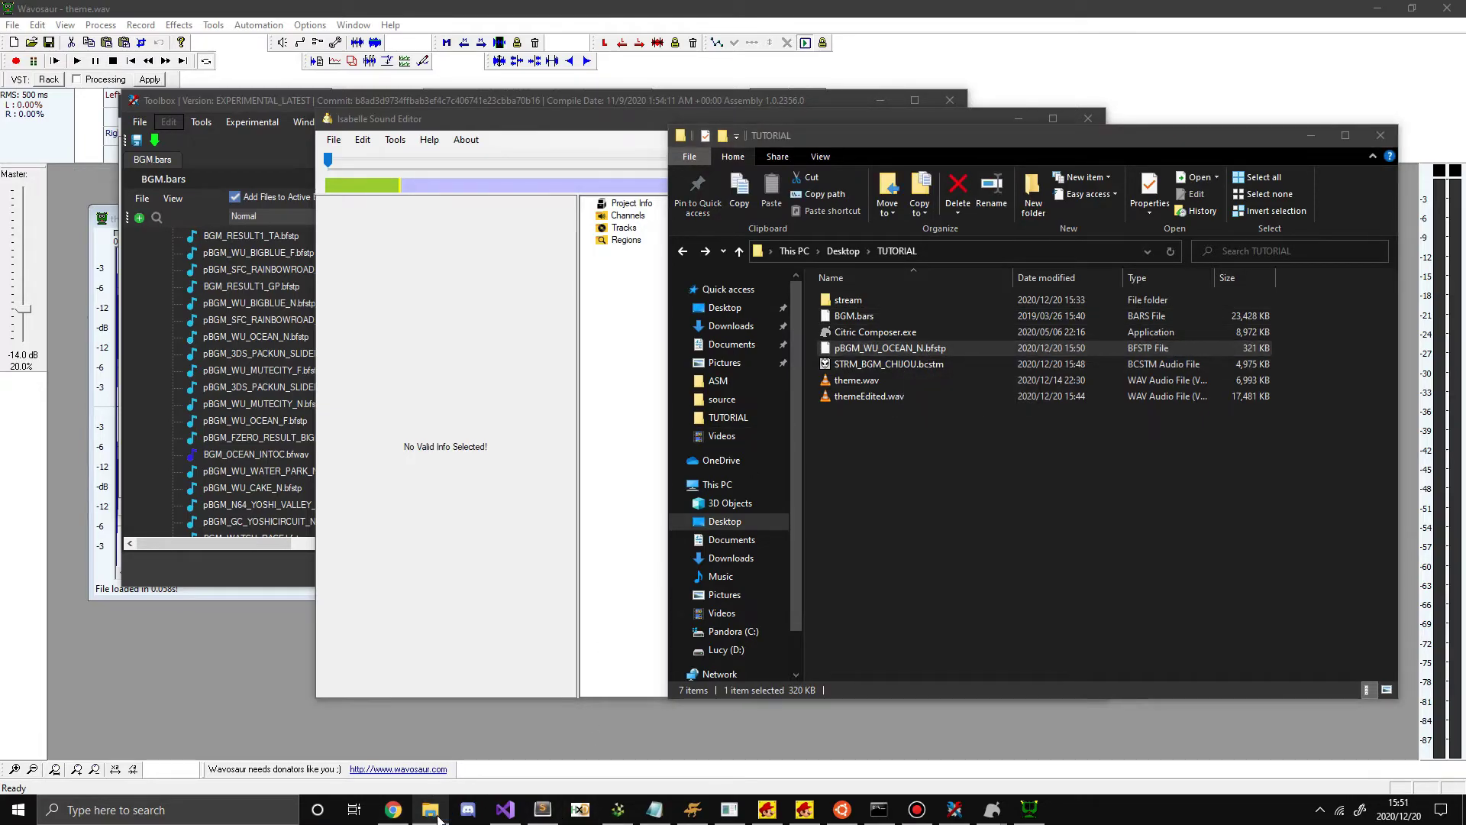
click(581, 809)
click(430, 809)
drag(901, 349, 434, 403)
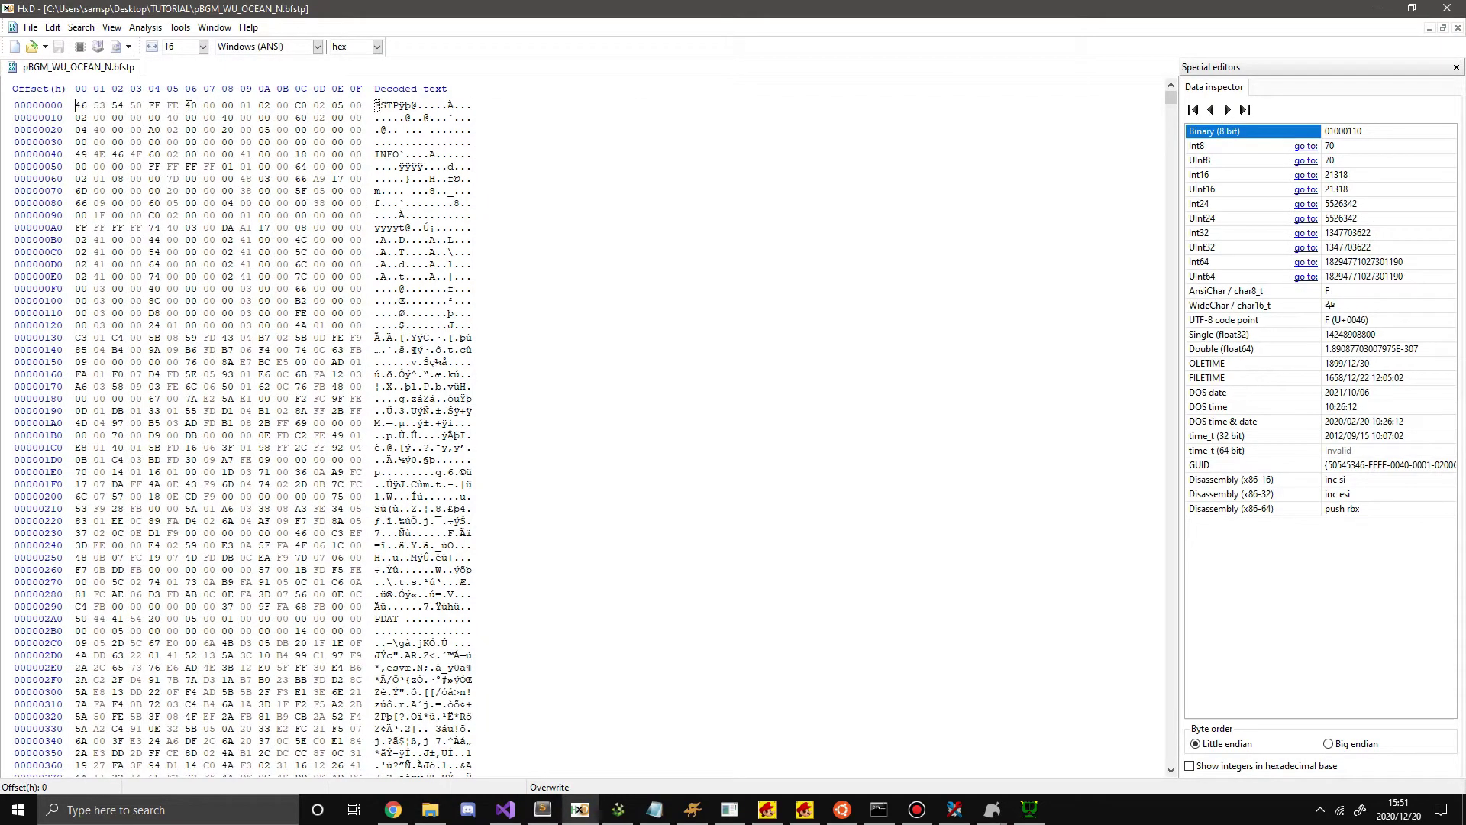
Examine the byte order mark at offset 4, the INFO size bytes and the version bytes at offset 8, and minimize HxD.
drag(155, 105, 176, 105)
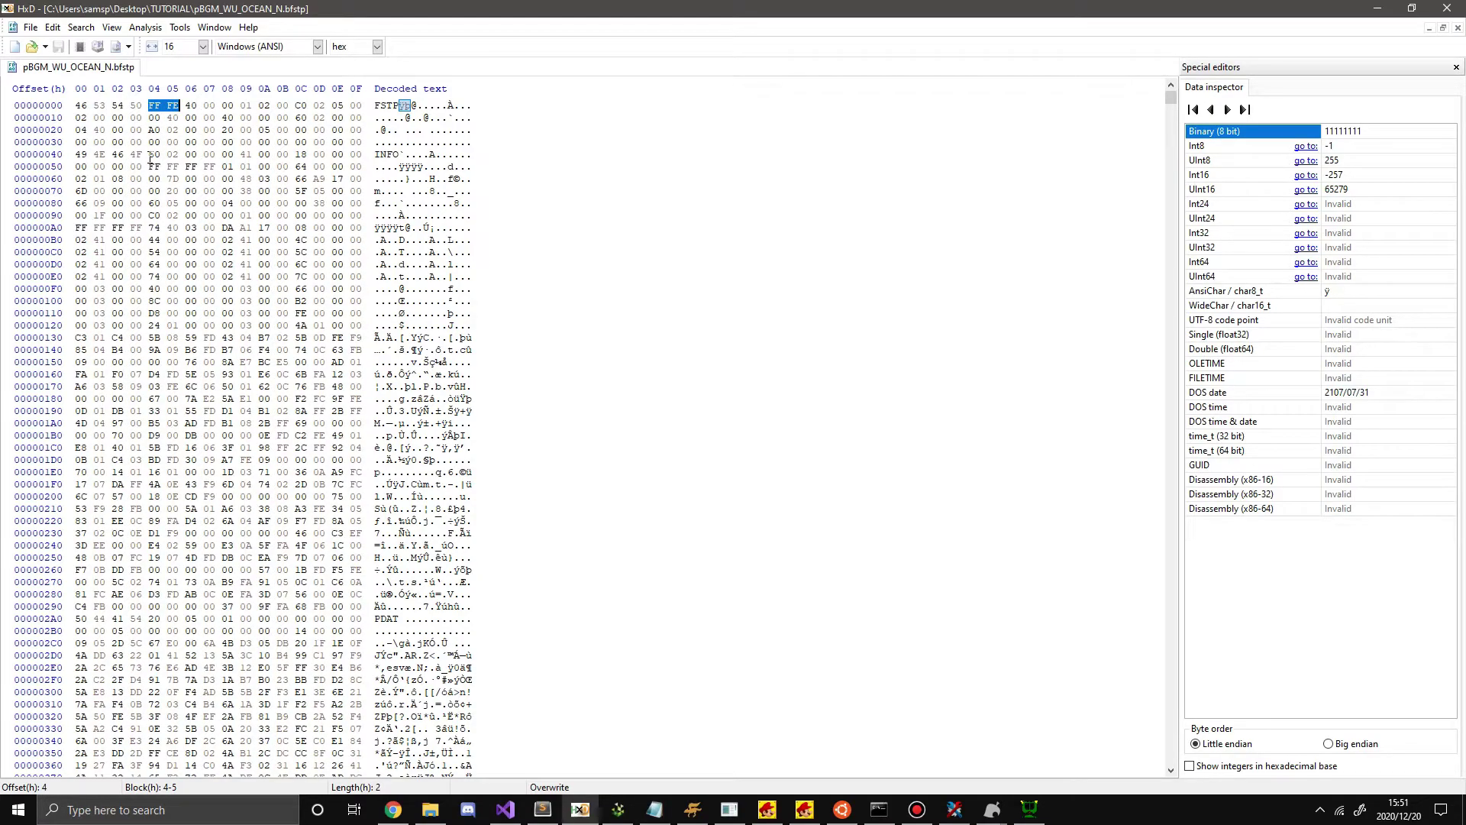
drag(152, 155, 215, 155)
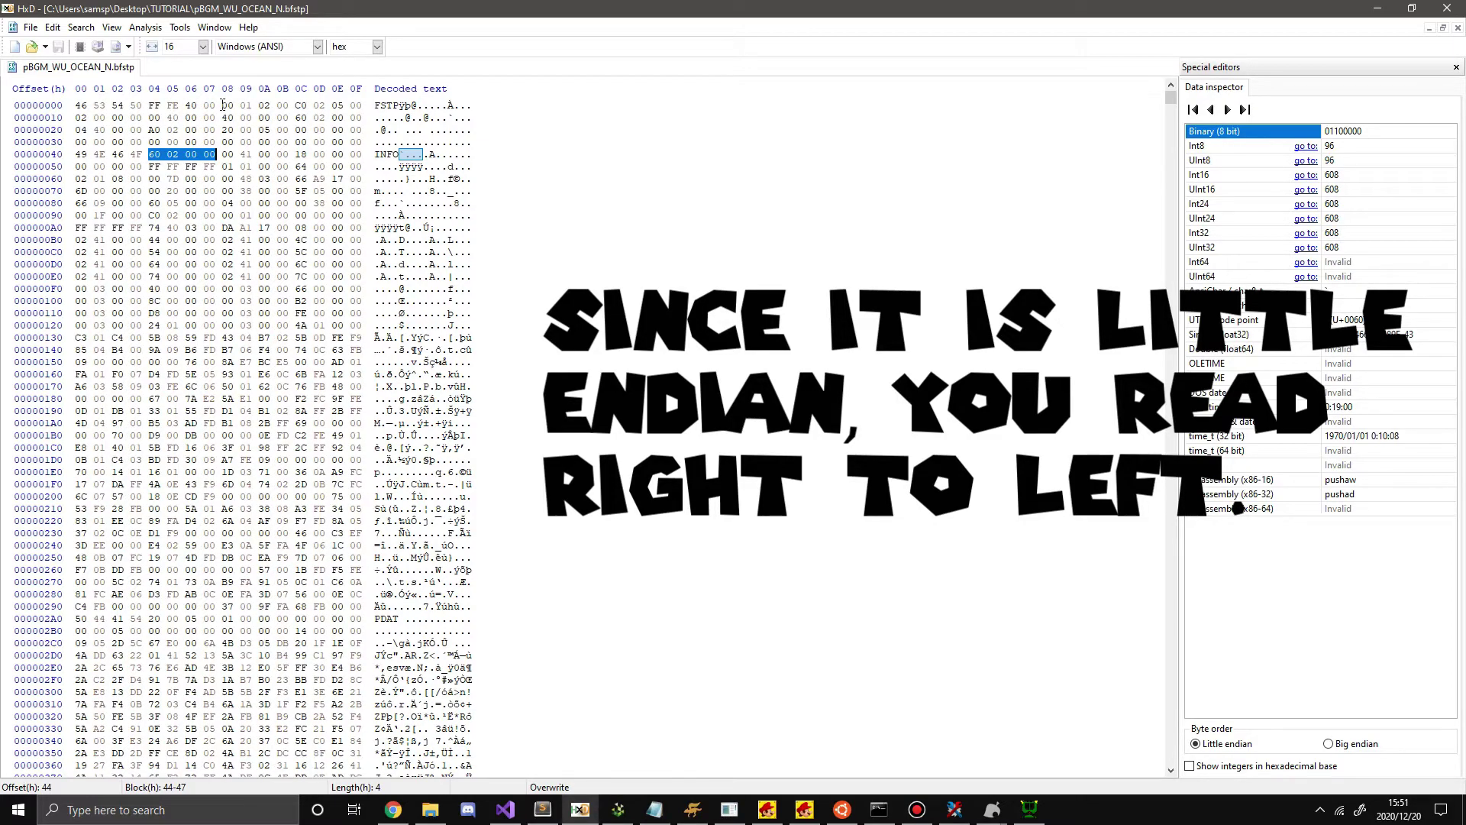
drag(222, 104, 288, 105)
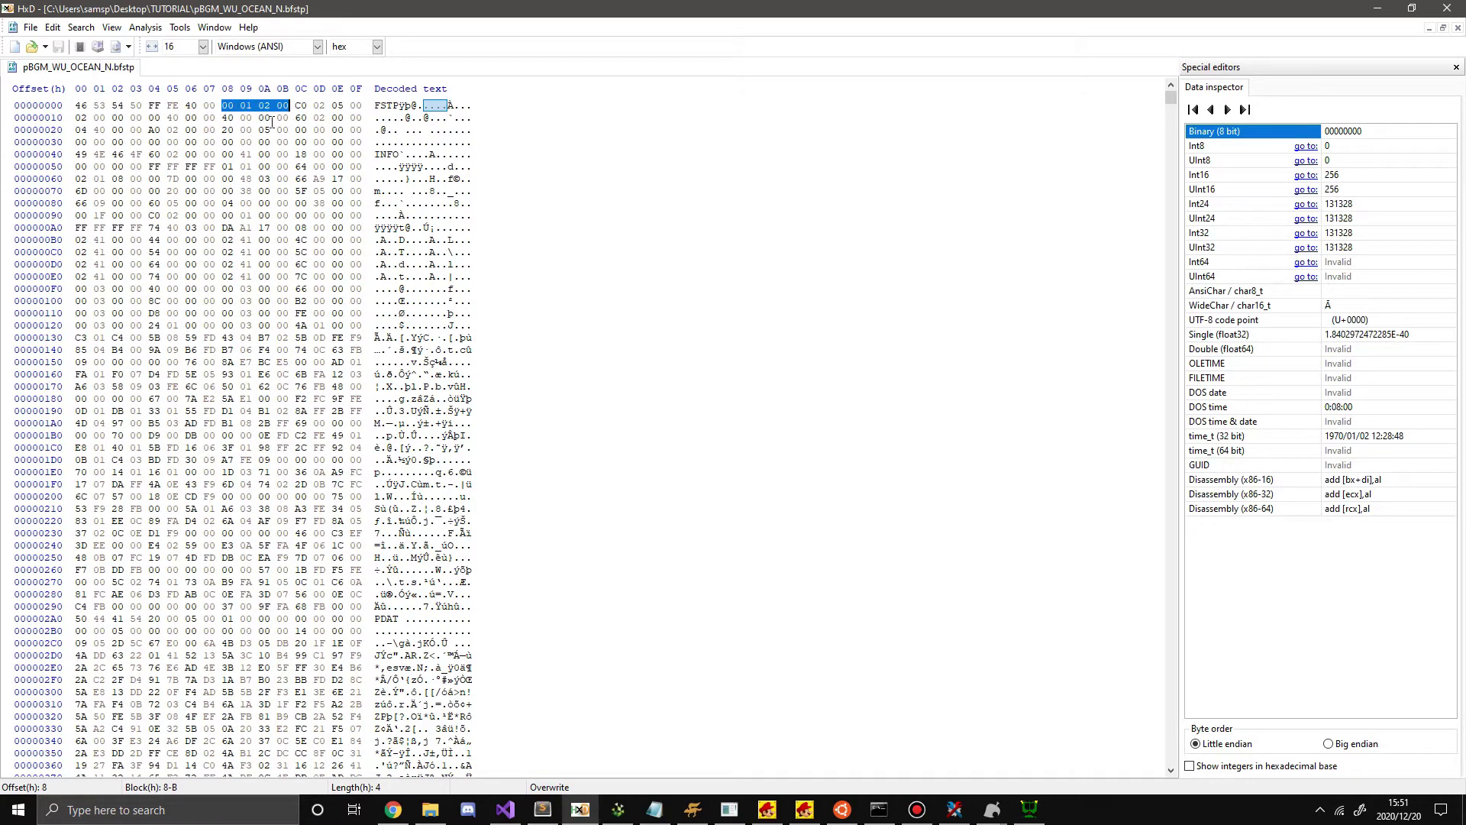
click(247, 130)
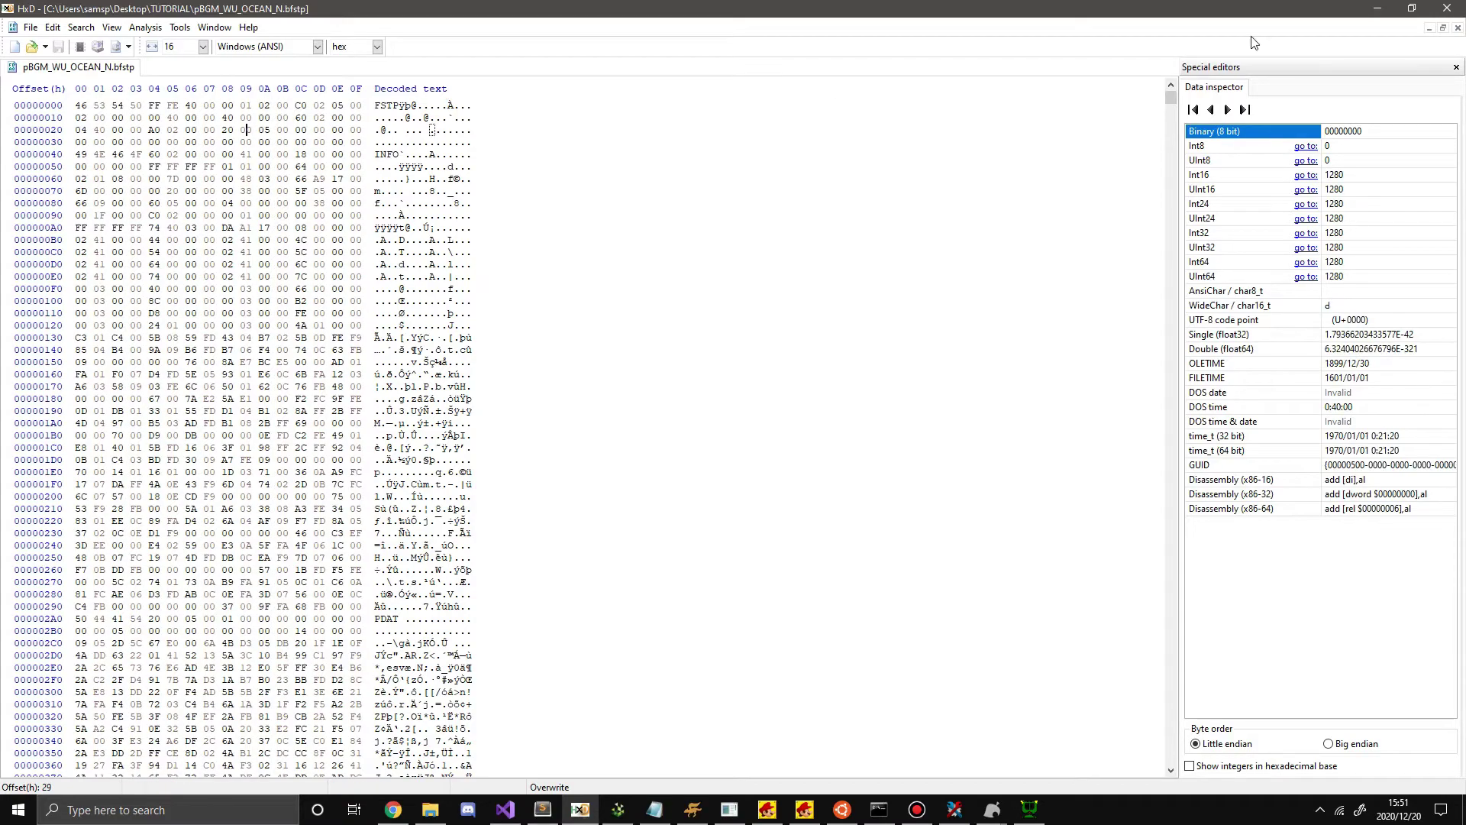
click(1379, 8)
Run Stream To Prefetch in Isabelle Sound Editor on STRM_BGM_CHIJOU.bcstm with version 2.1.0.
click(632, 371)
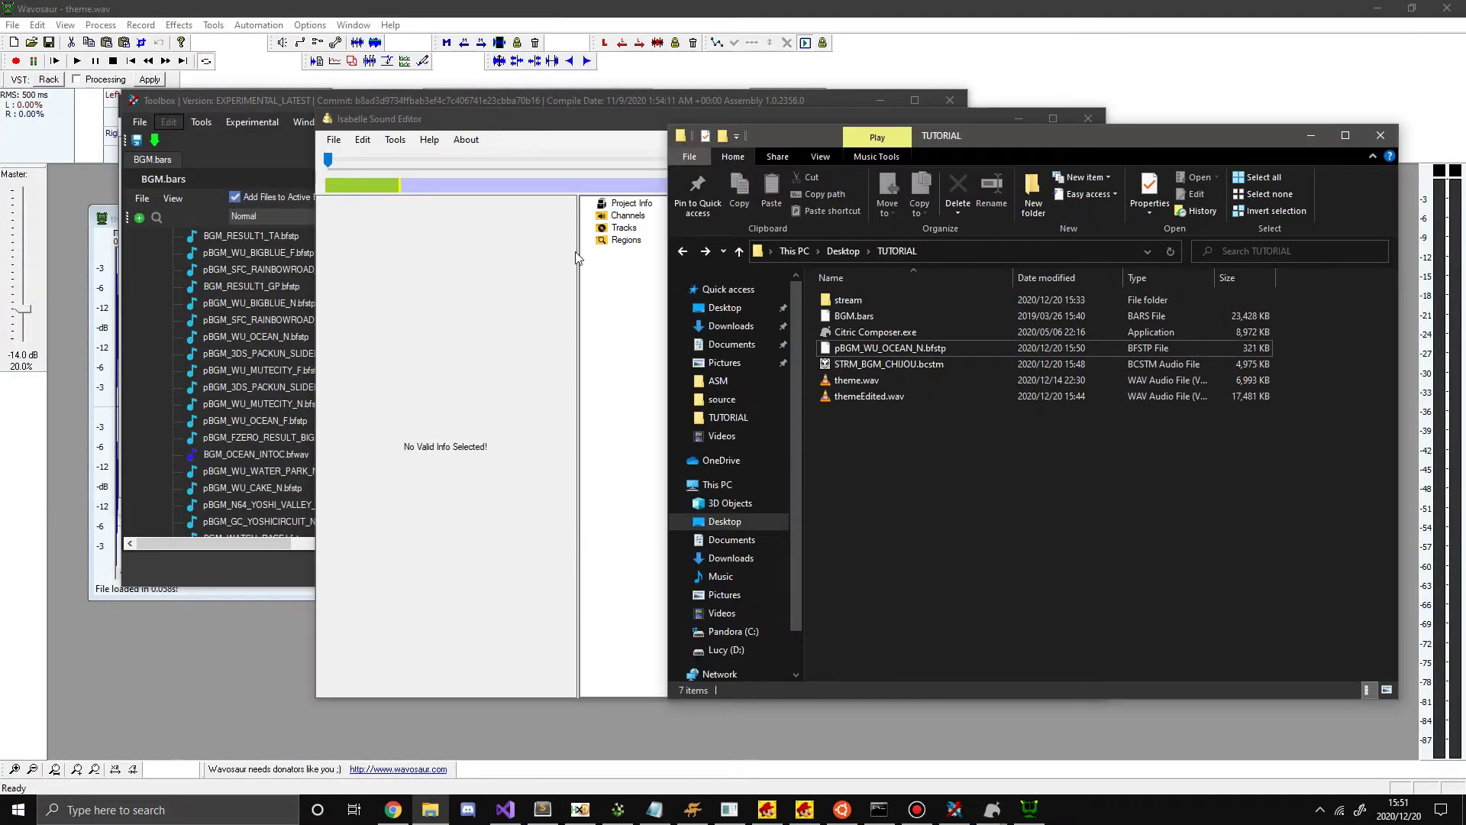
click(395, 142)
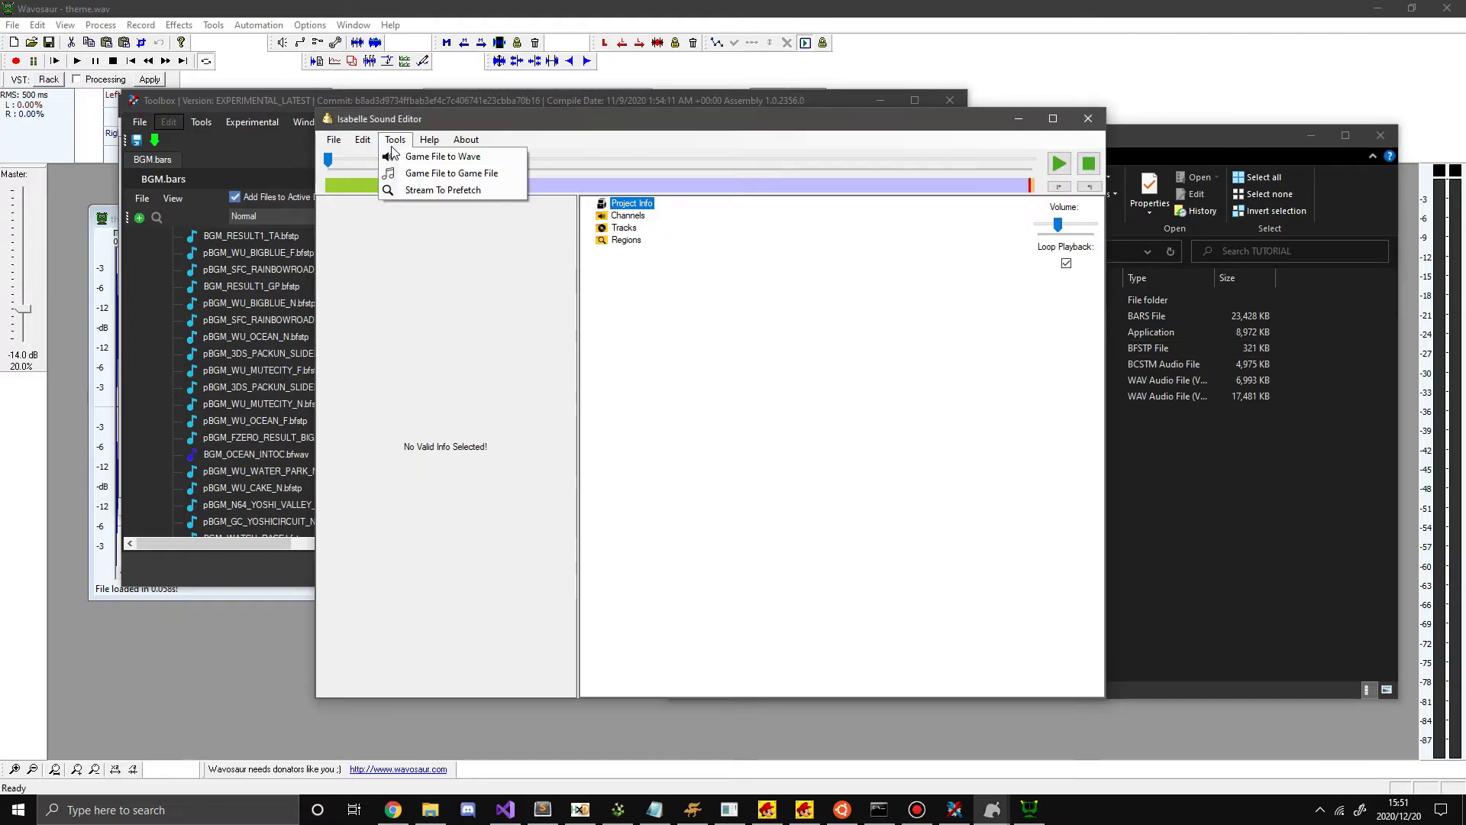
click(423, 191)
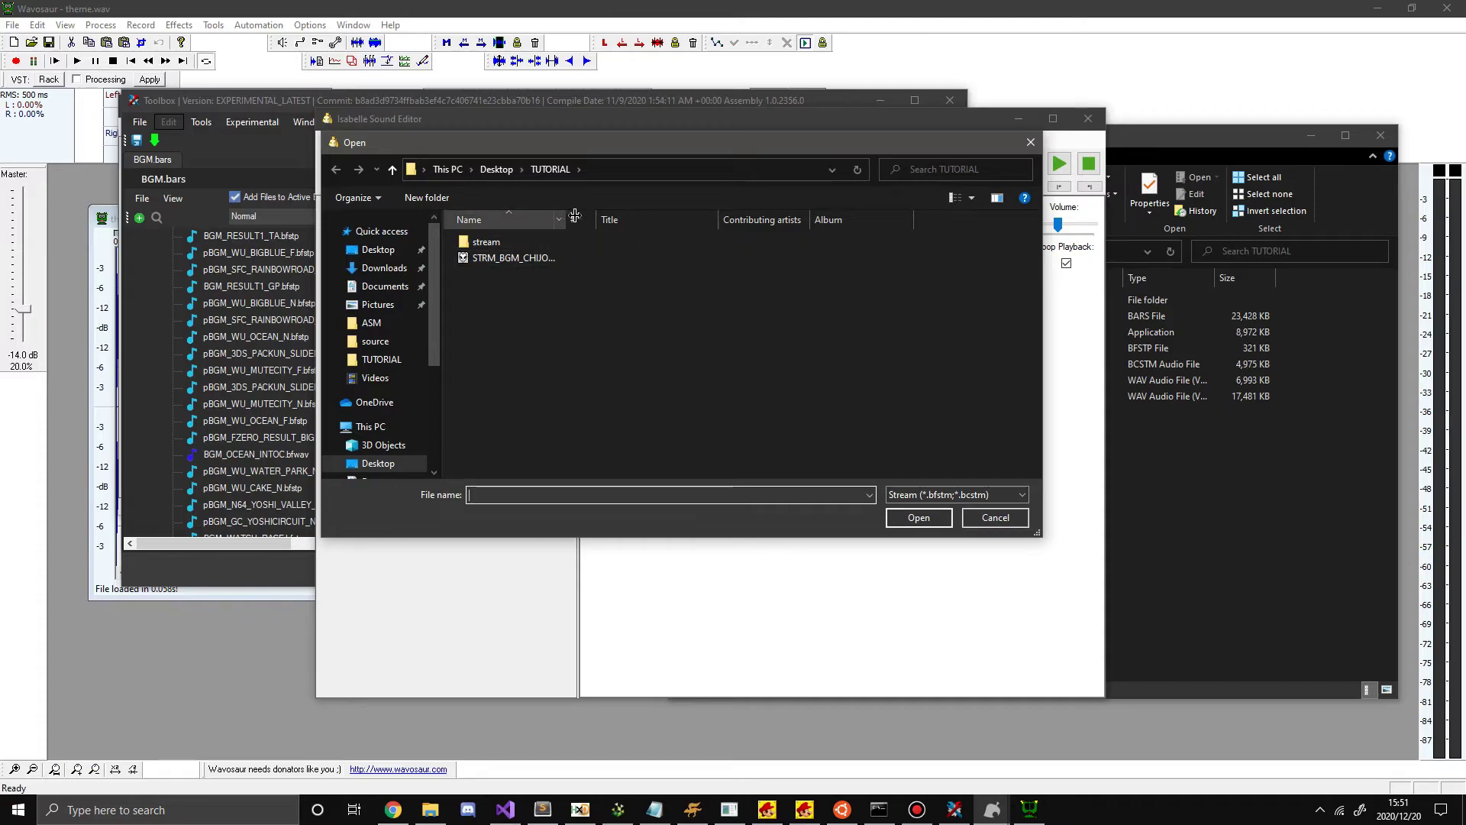
double_click(570, 255)
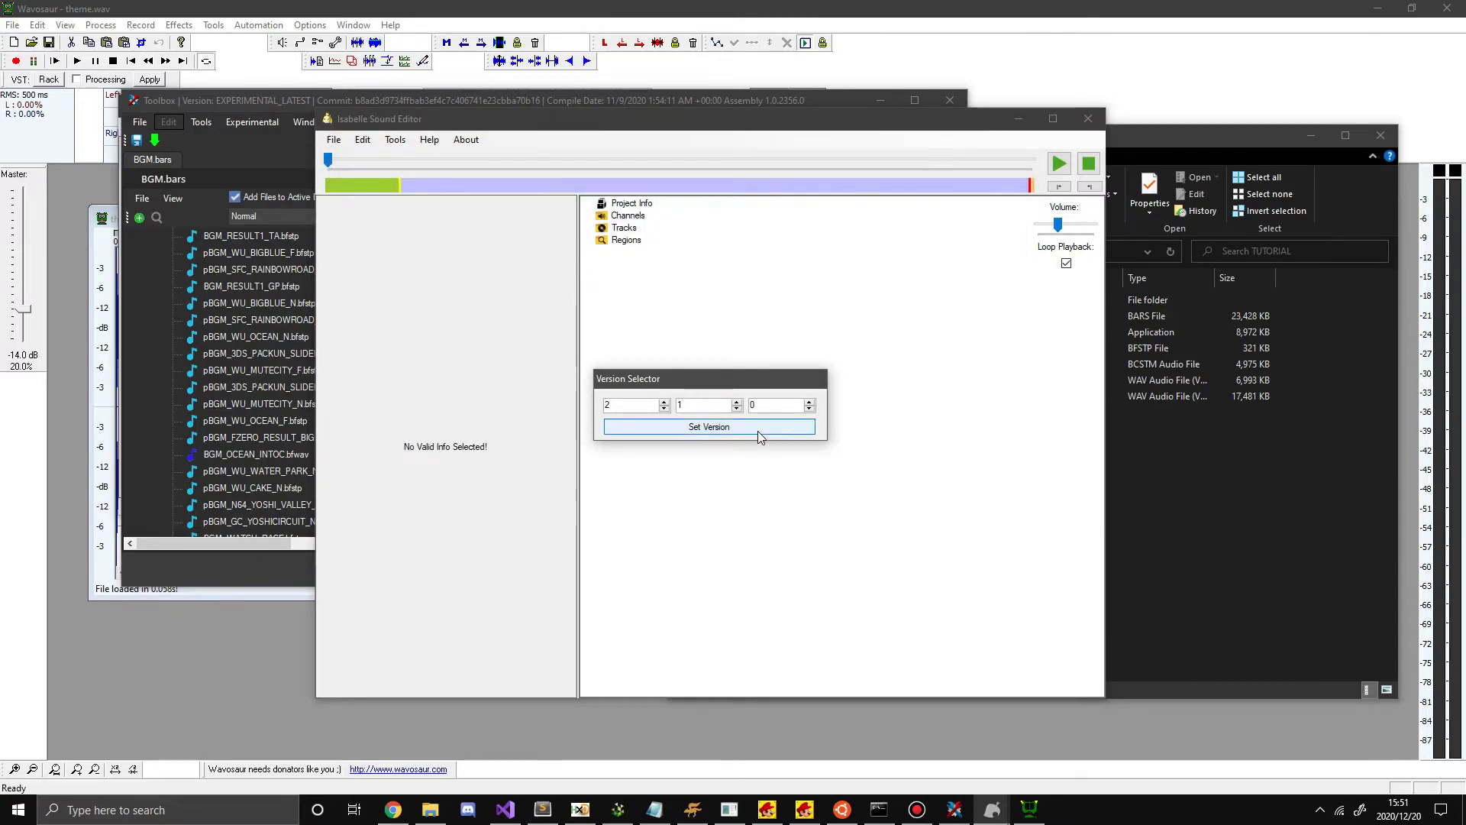
click(757, 430)
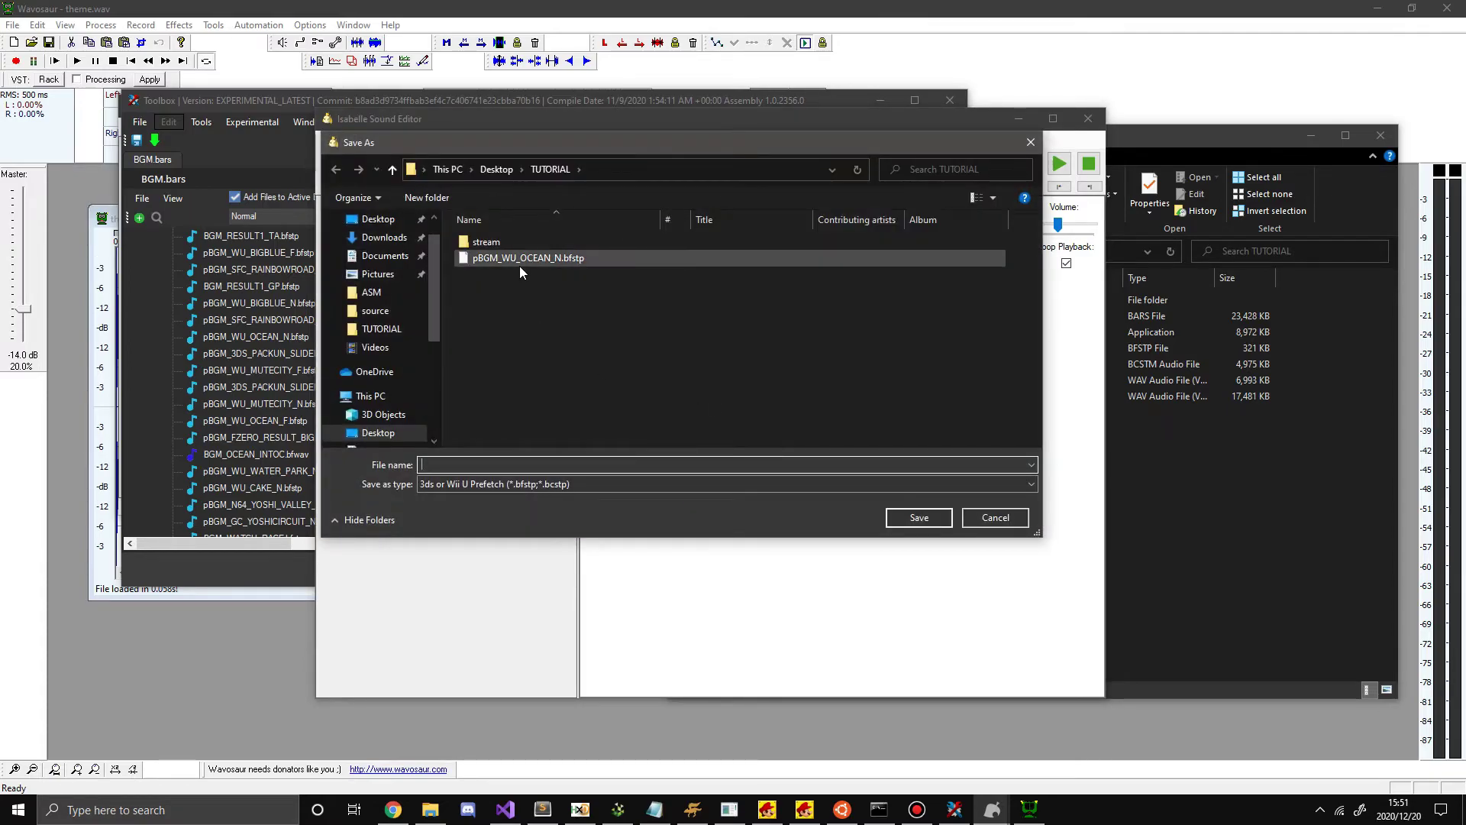
Save the converted prefetch file as new.bfstp in the TUTORIAL folder.
click(520, 264)
double_click(514, 465)
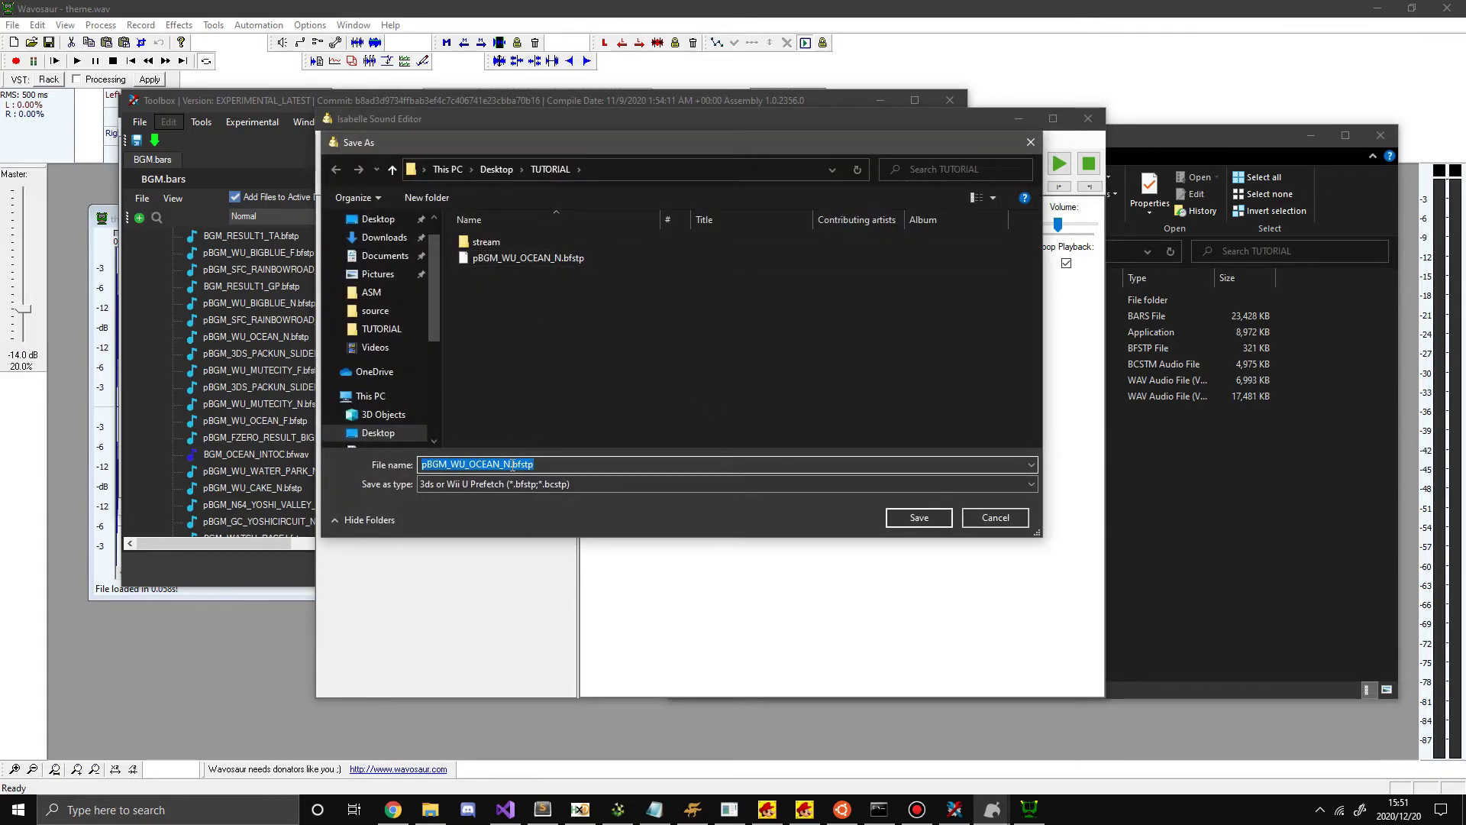
double_click(512, 465)
text(new)
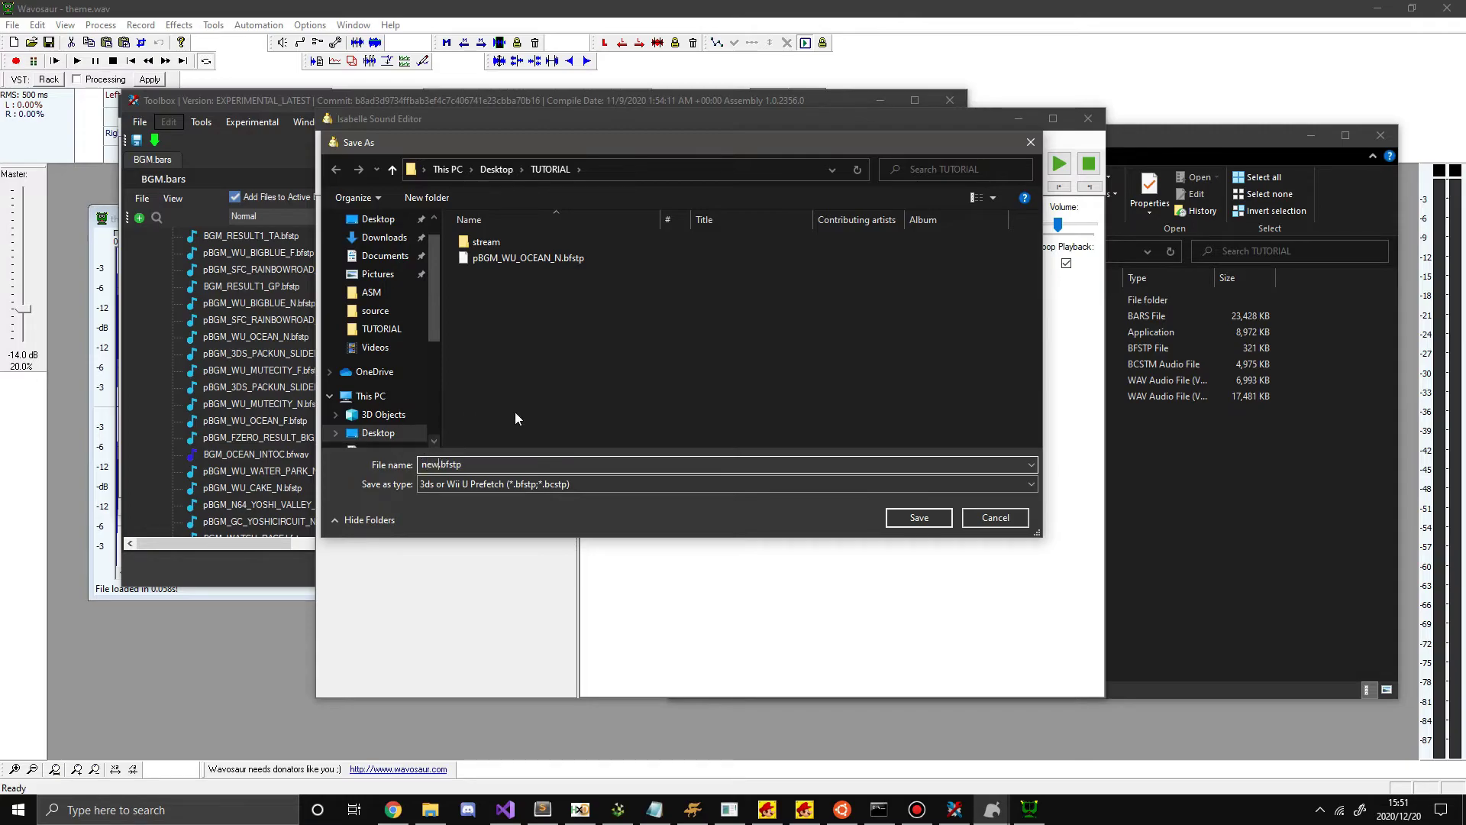
click(909, 522)
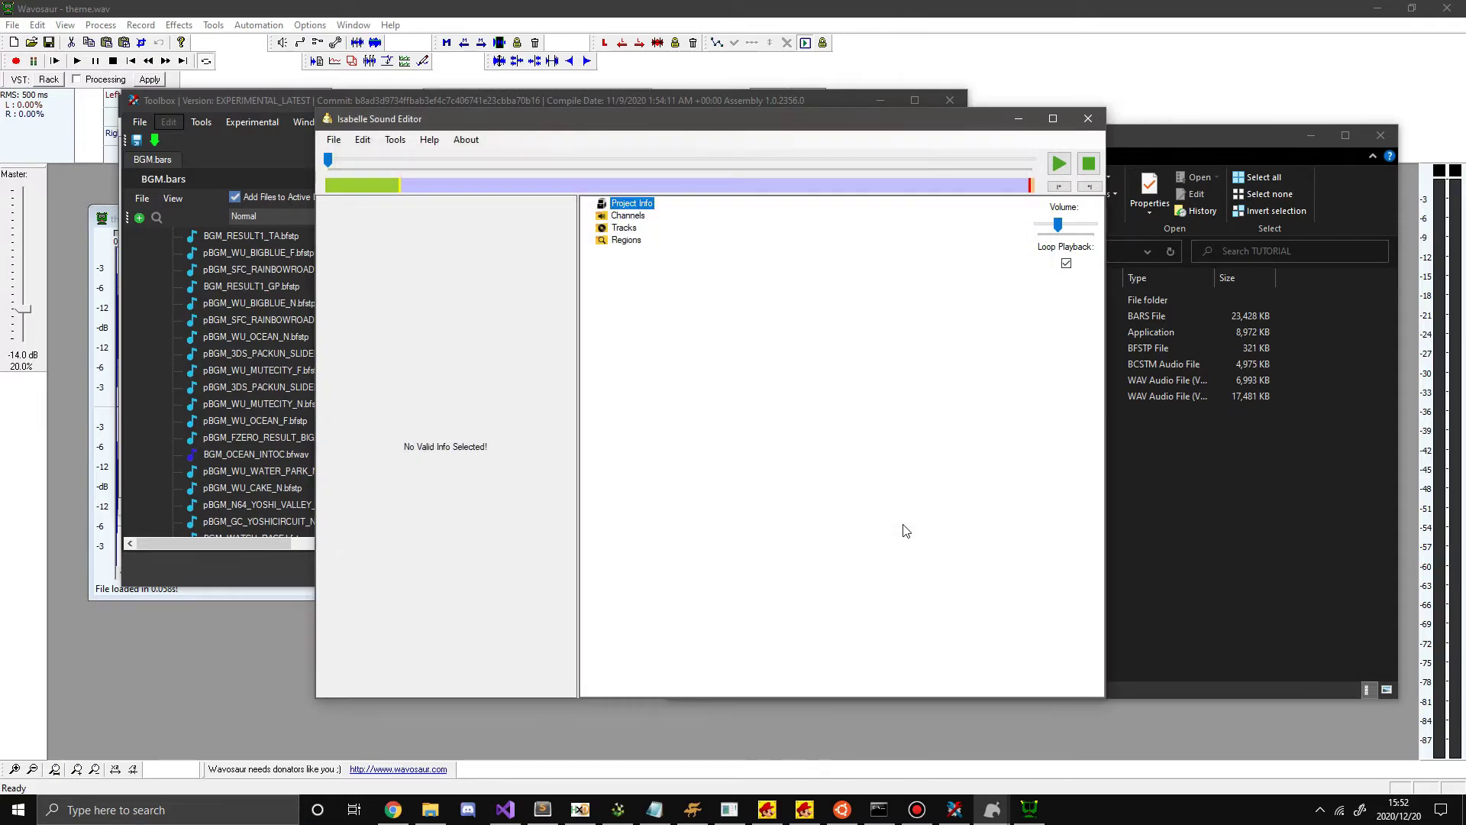
Open new.bfstp from the TUTORIAL folder in HxD alongside pBGM_WU_OCEAN_N.bfstp.
click(1115, 435)
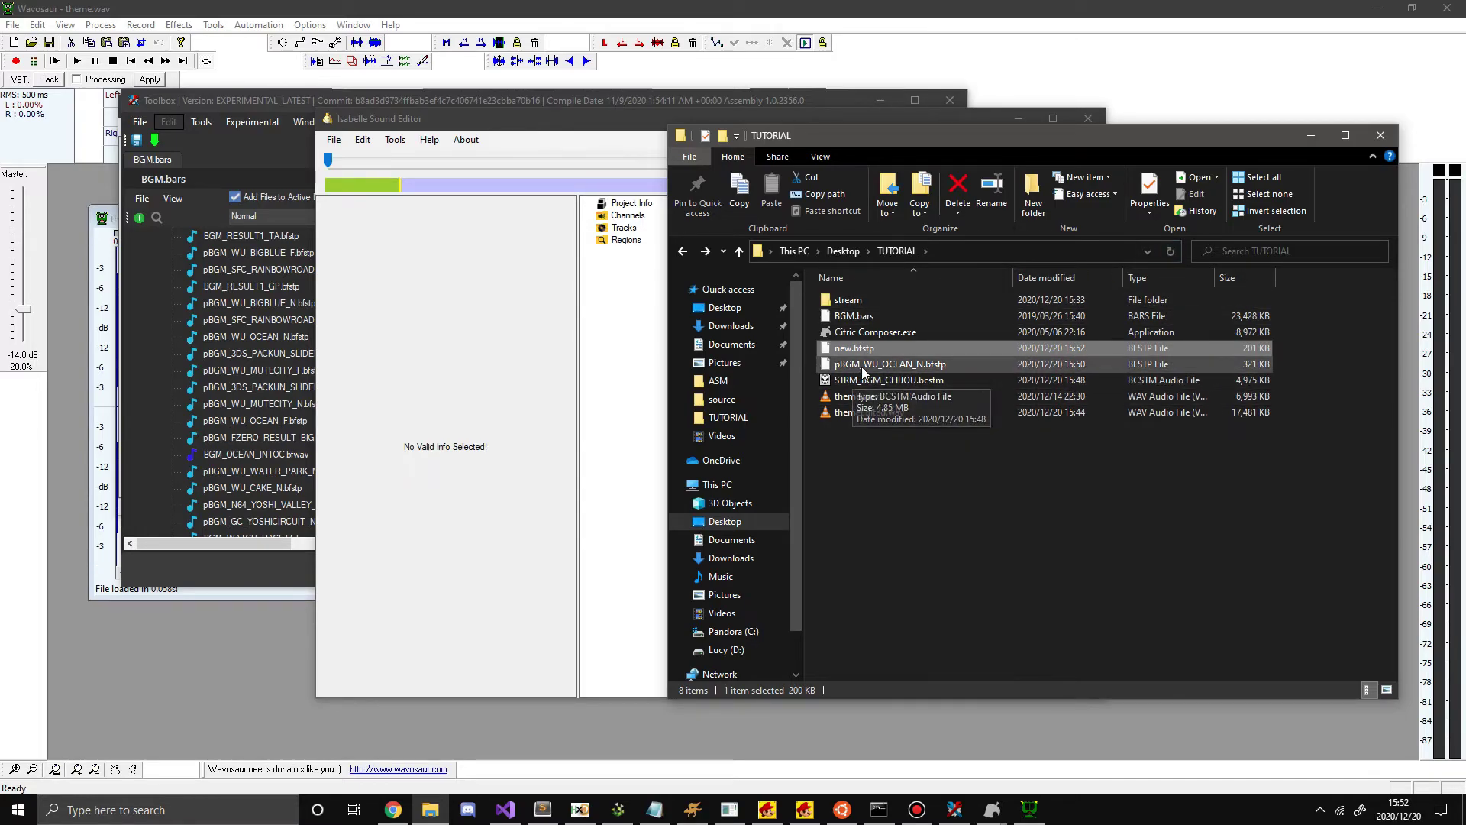
drag(860, 350, 156, 116)
click(109, 68)
click(180, 68)
click(110, 68)
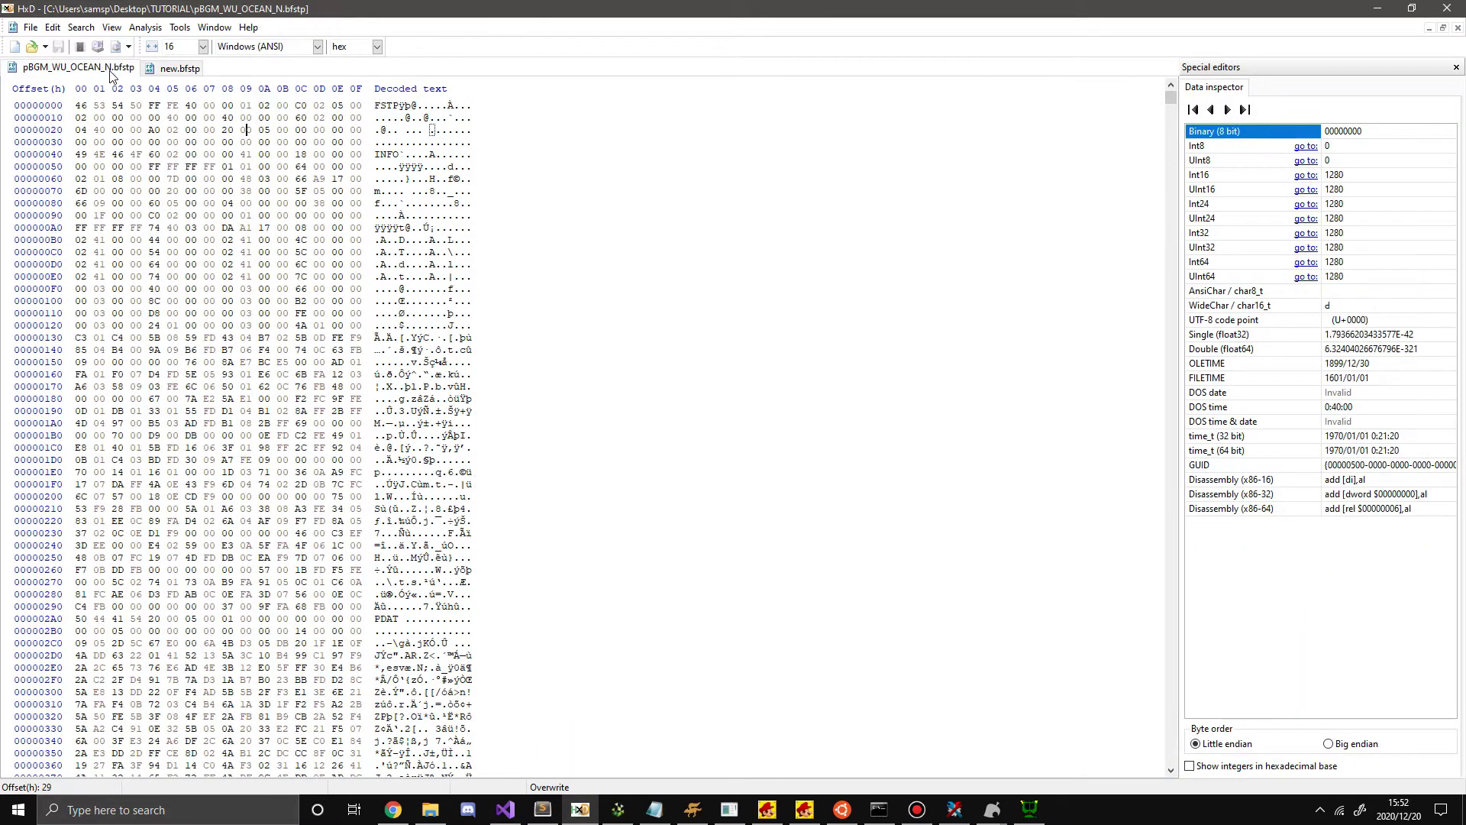
Compare the header bytes of new.bfstp and pBGM_WU_OCEAN_N.bfstp by alternating between the two files.
click(179, 68)
click(114, 67)
key(ctrl+Tab)
key(ctrl+Tab)
key(ctrl+Tab)
key(ctrl+Tab)
key(ctrl+Tab)
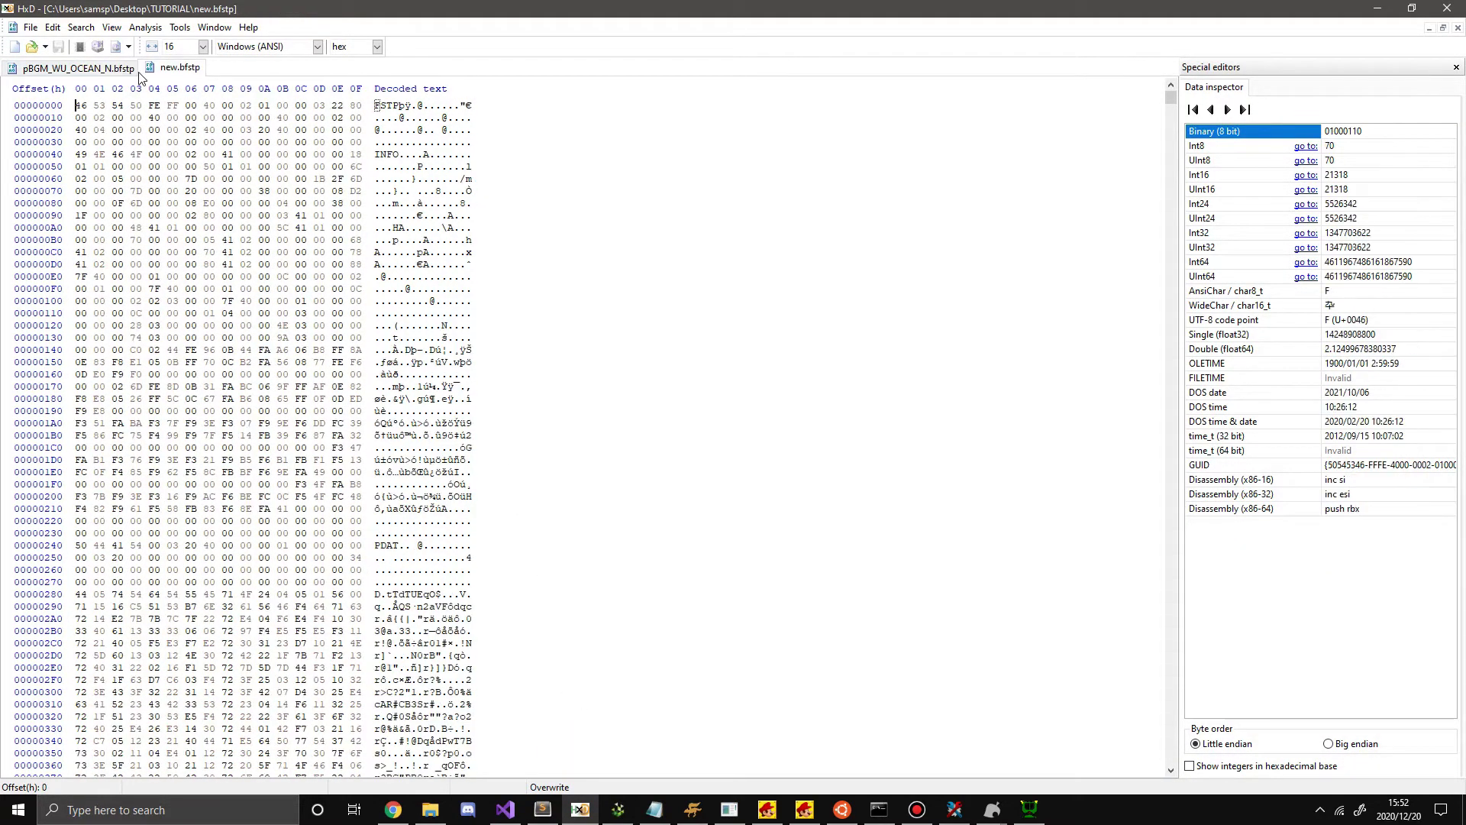
click(128, 73)
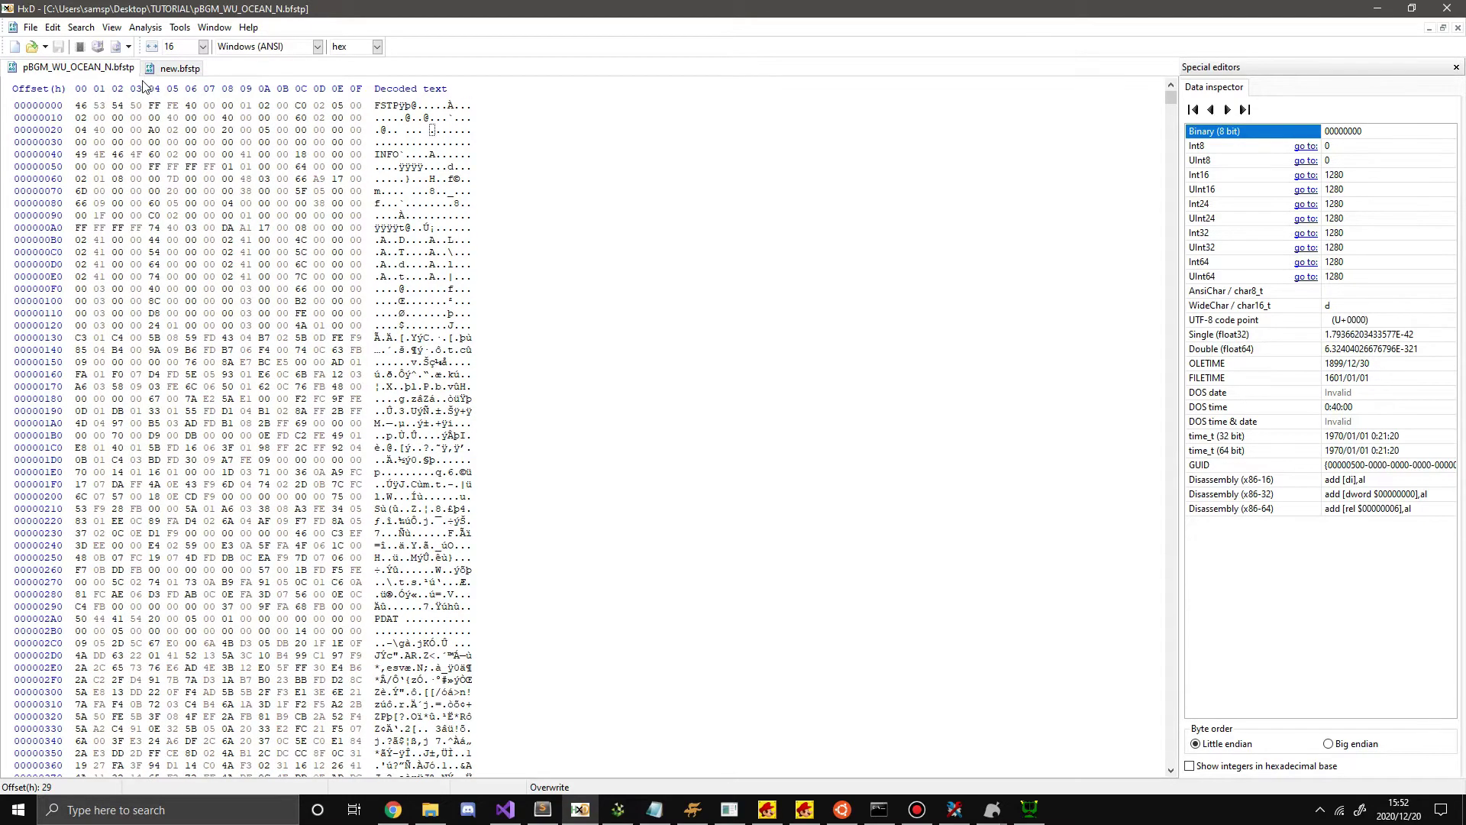
key(ctrl+Tab)
click(124, 74)
click(159, 73)
key(ctrl+Tab)
key(ctrl+Tab)
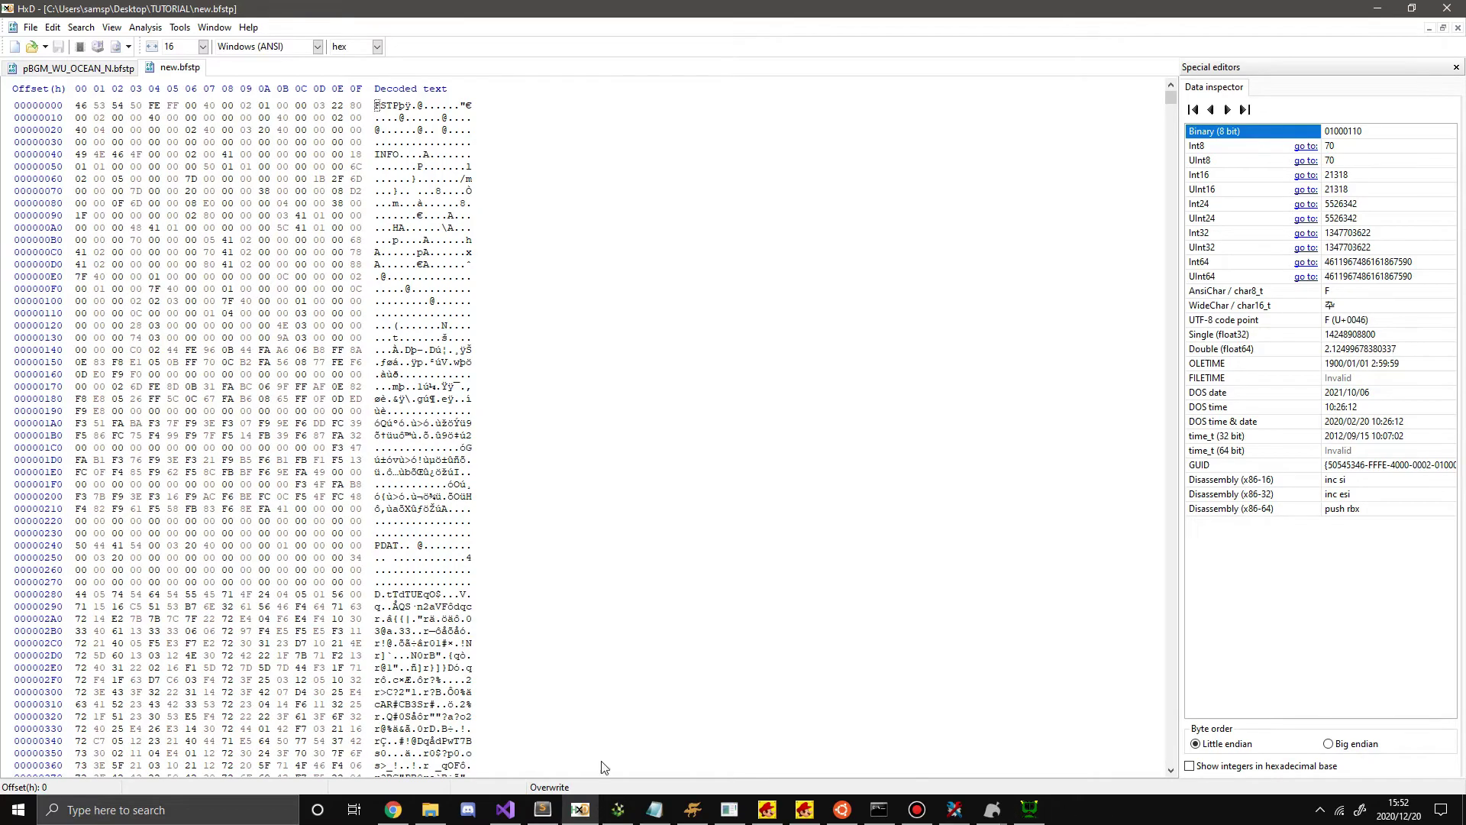
click(617, 809)
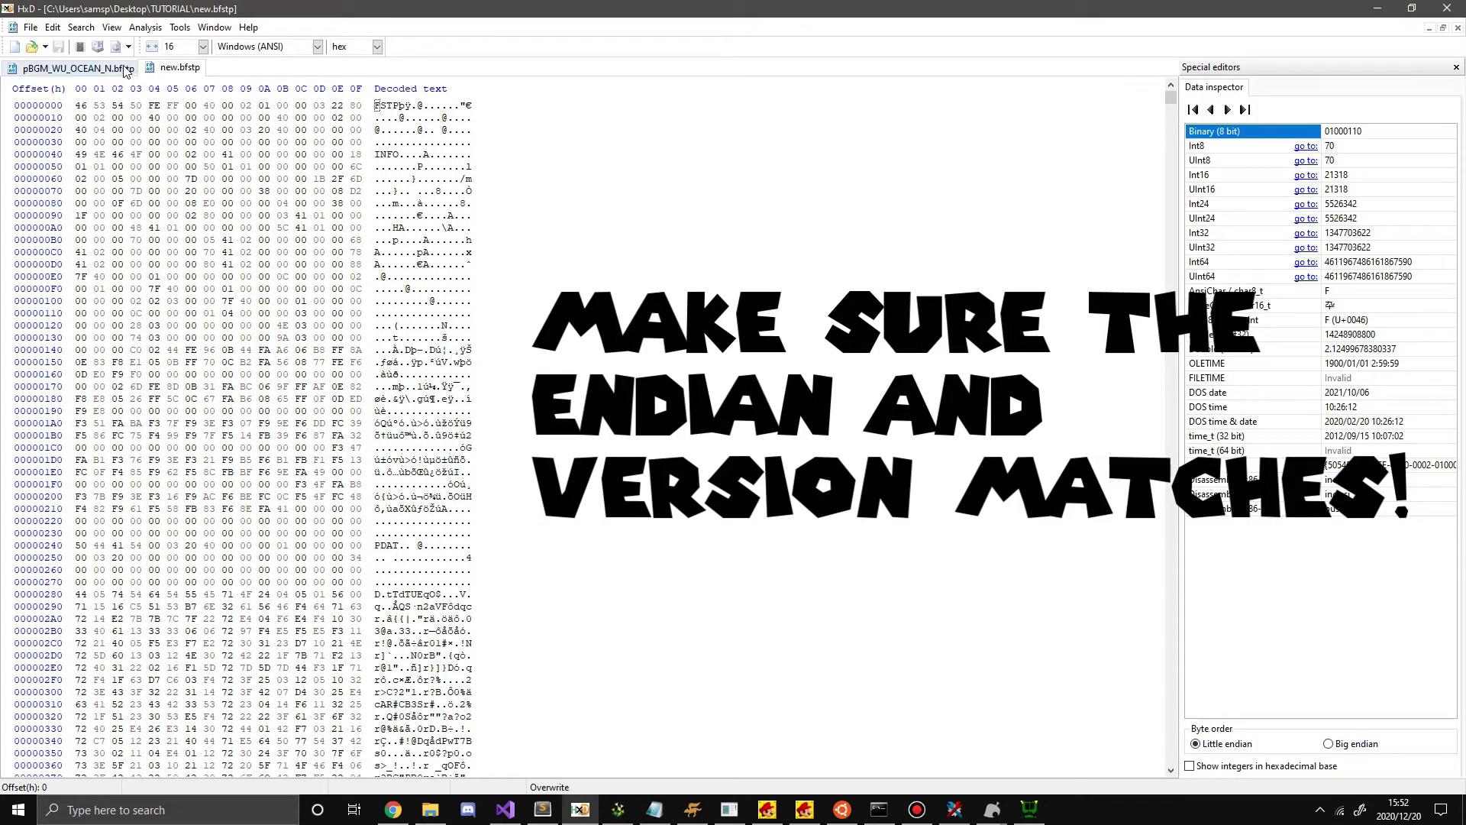
Check the byte order mark at offset 4 of new.bfstp against pBGM_WU_OCEAN_N.bfstp, and minimize HxD.
click(126, 71)
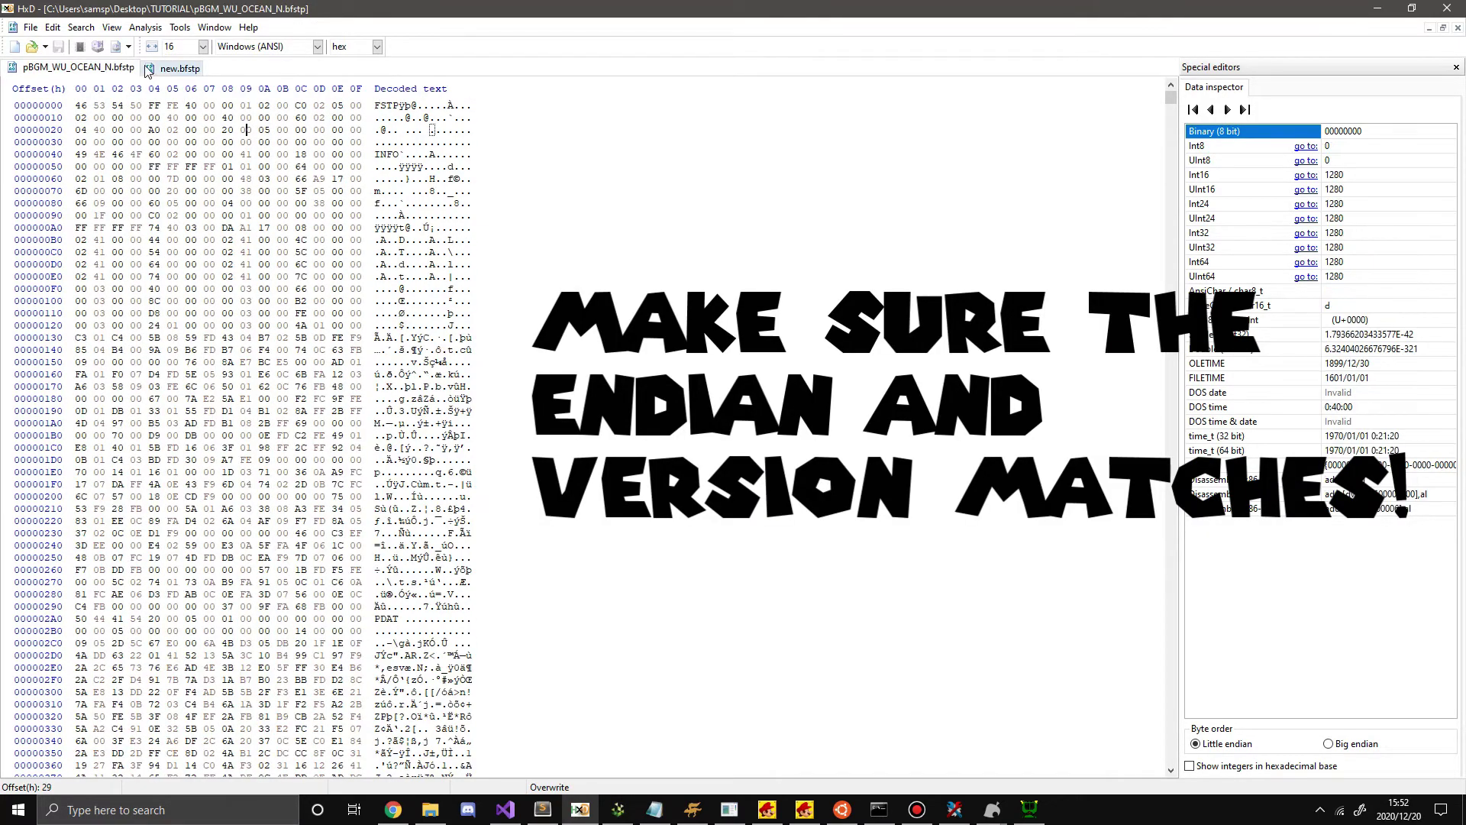
key(ctrl+Tab)
click(126, 72)
key(ctrl+Tab)
click(126, 71)
click(176, 69)
drag(153, 105, 185, 109)
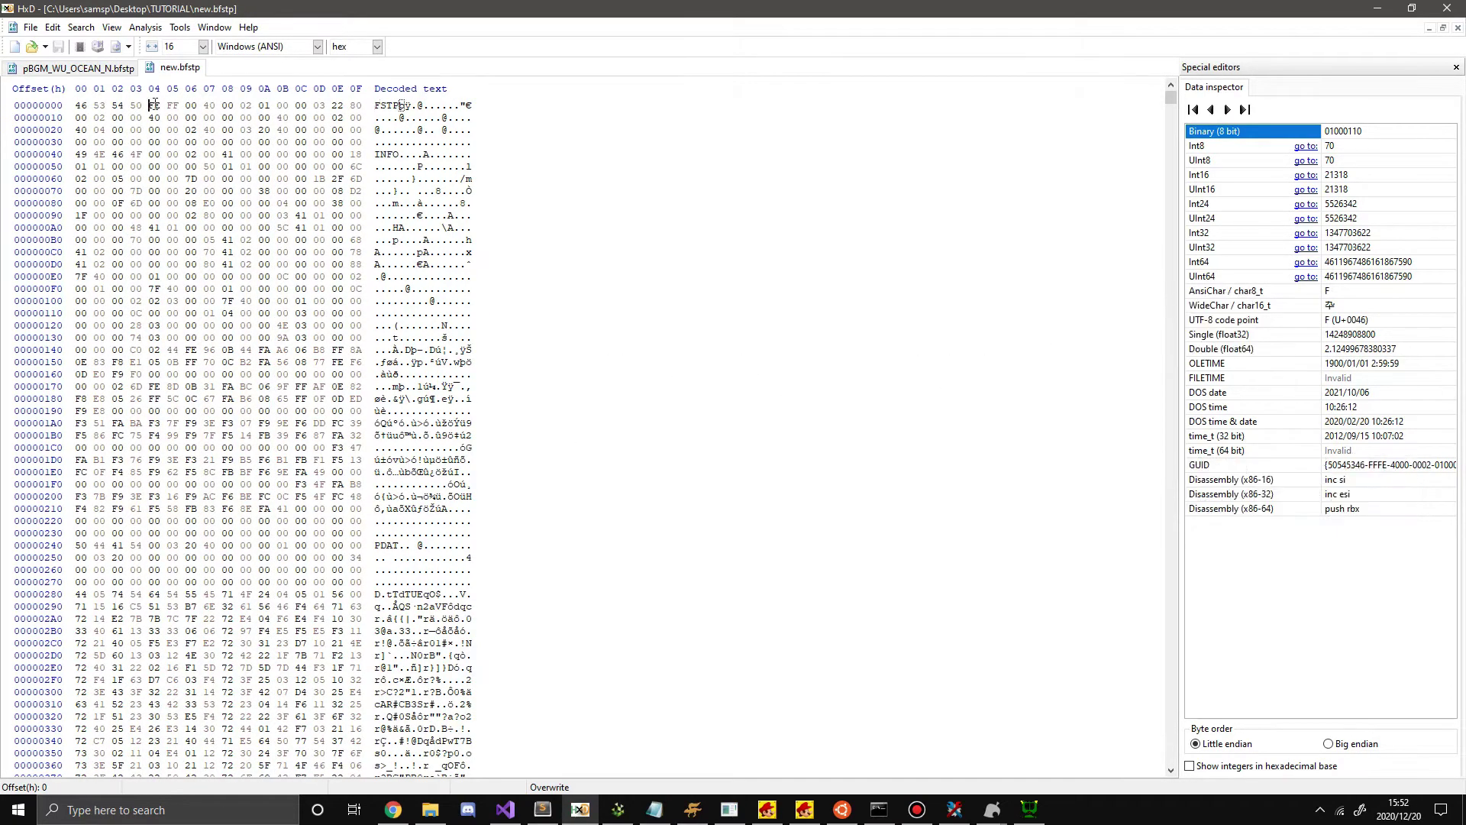
click(126, 73)
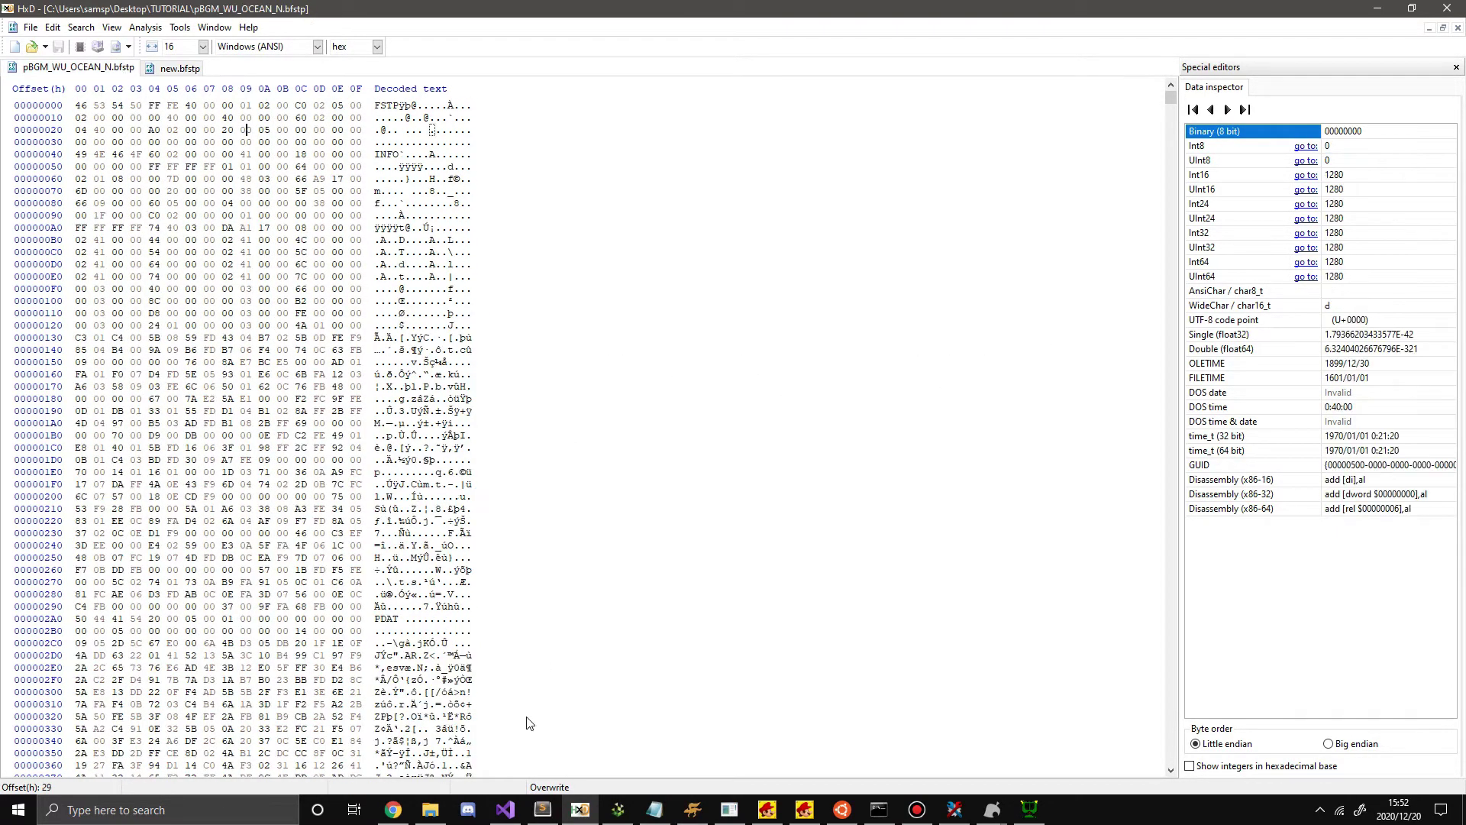
click(578, 808)
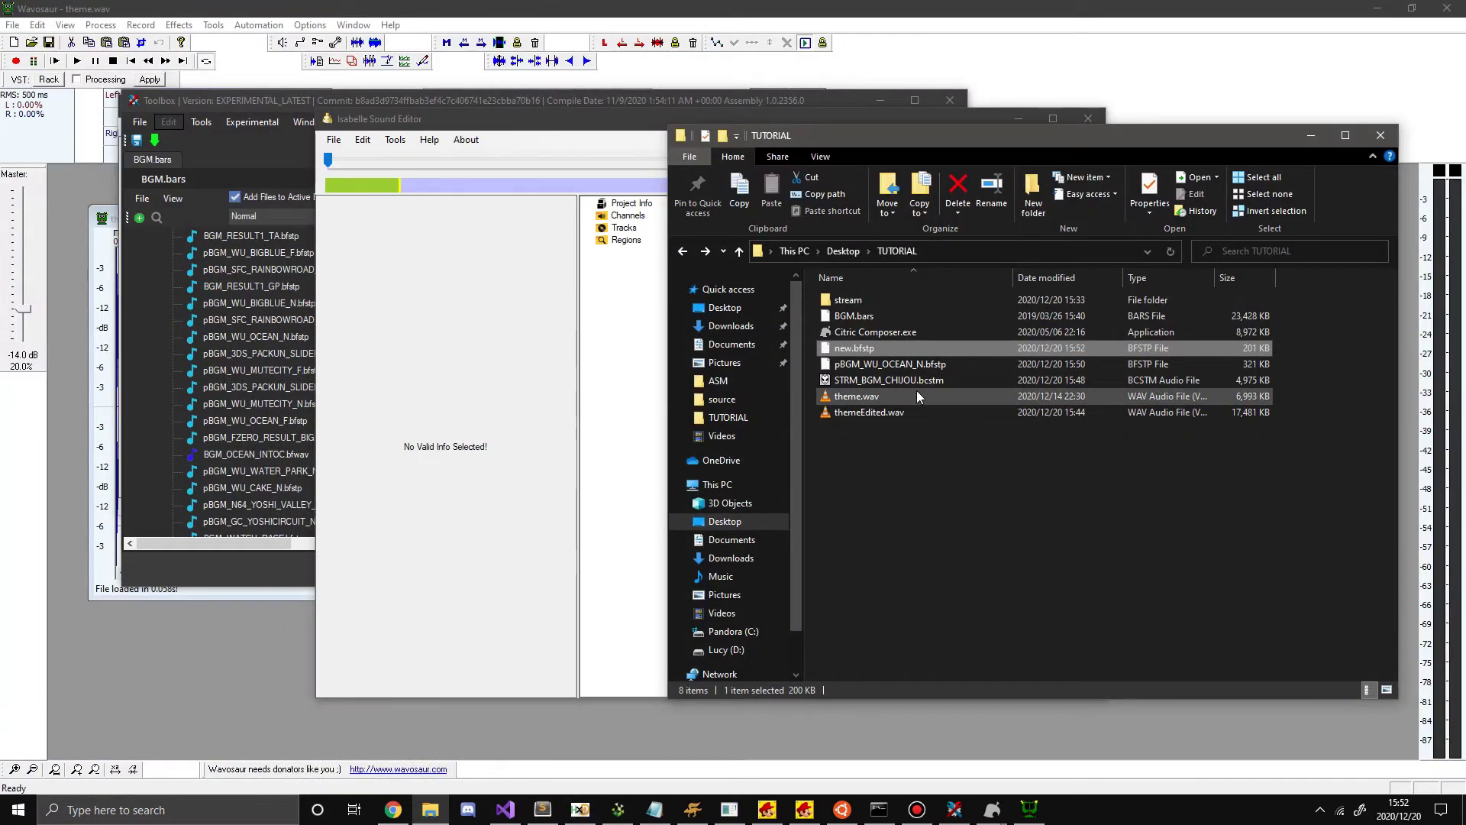
Run Stream To Prefetch again in Isabelle Sound Editor on STRM_BGM_CHIJOU.bcstm with version 2.1.0.
click(573, 460)
click(395, 140)
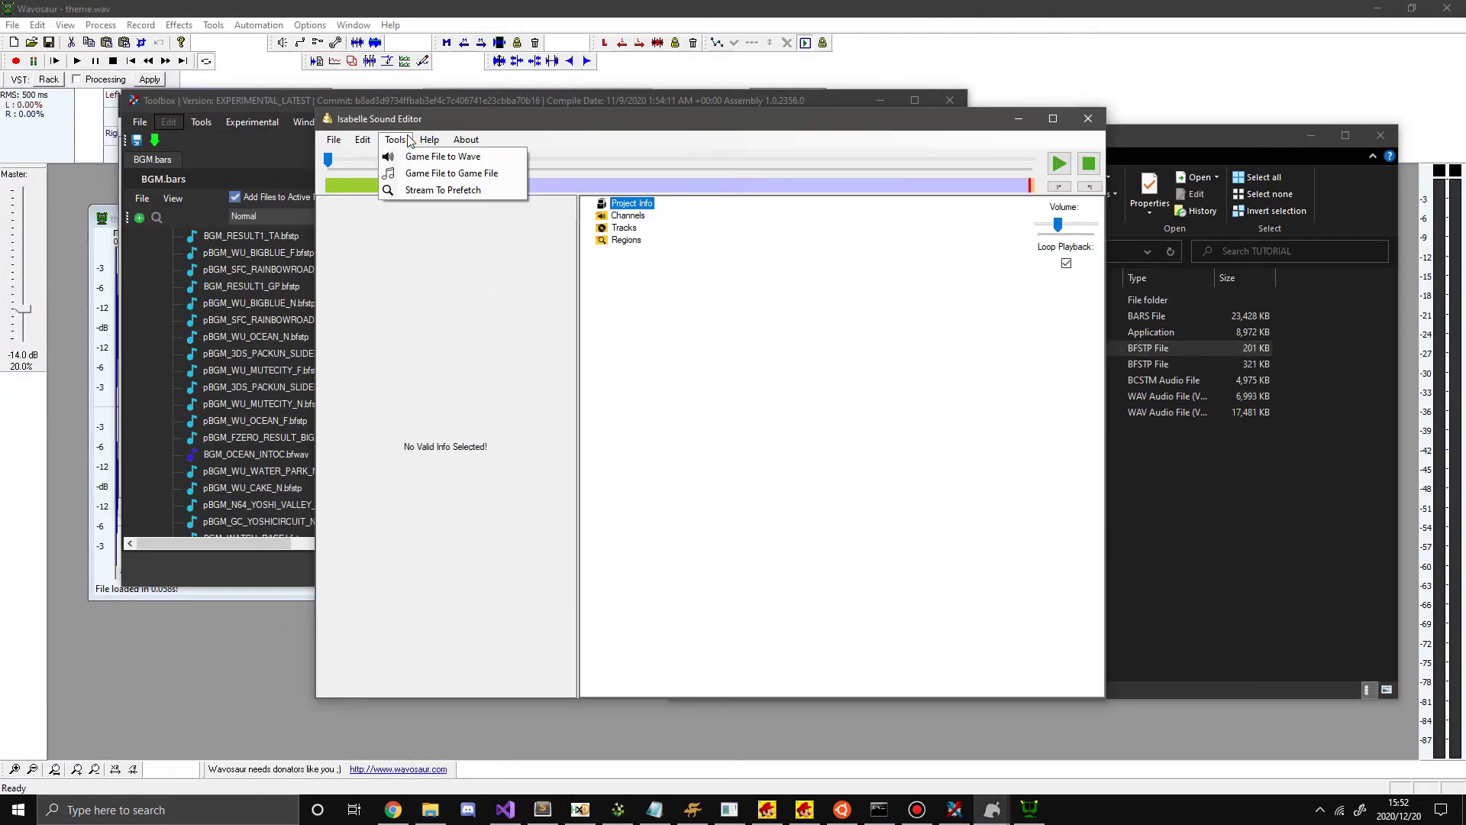
click(429, 192)
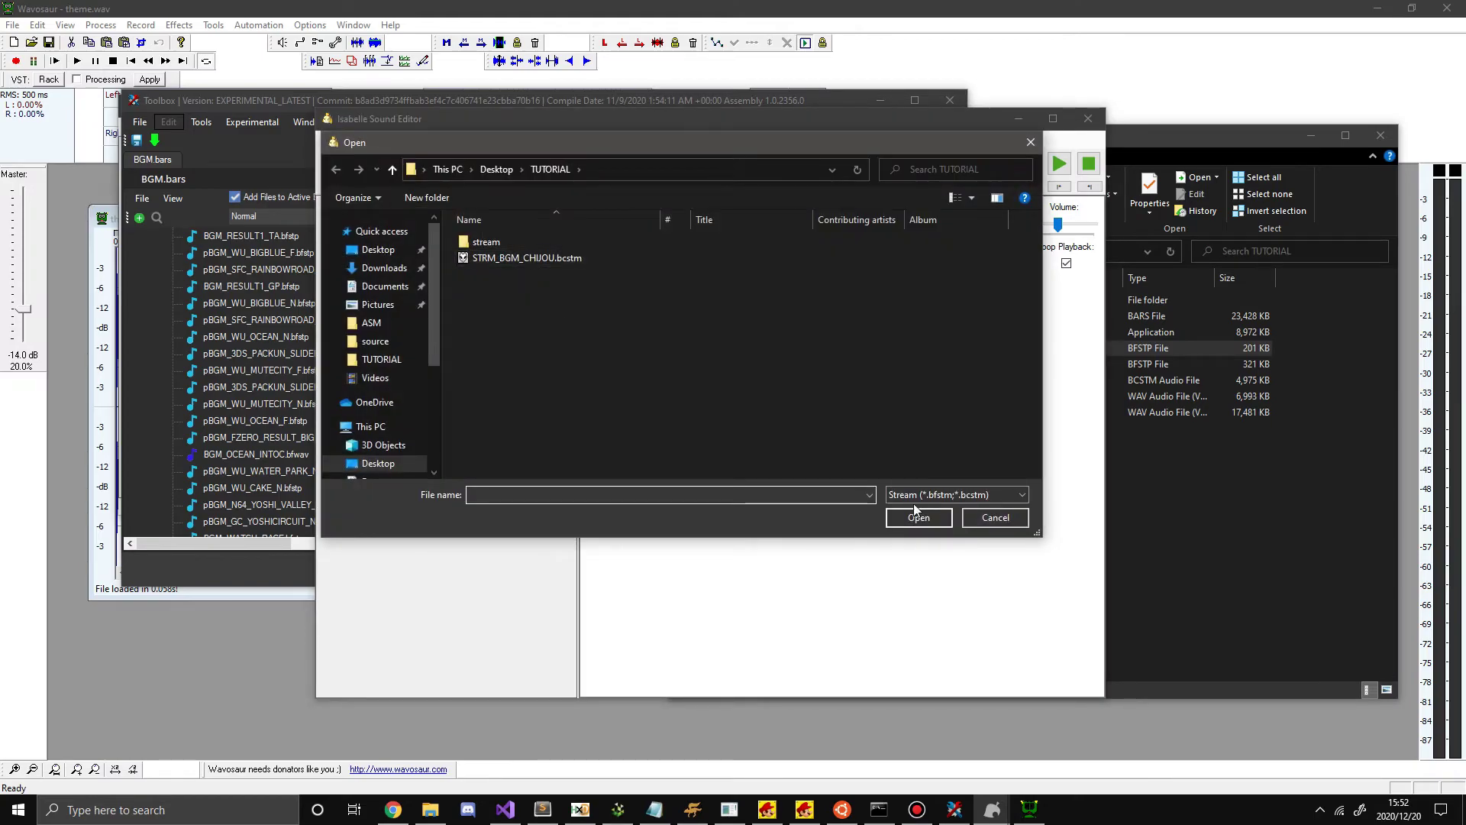
double_click(519, 258)
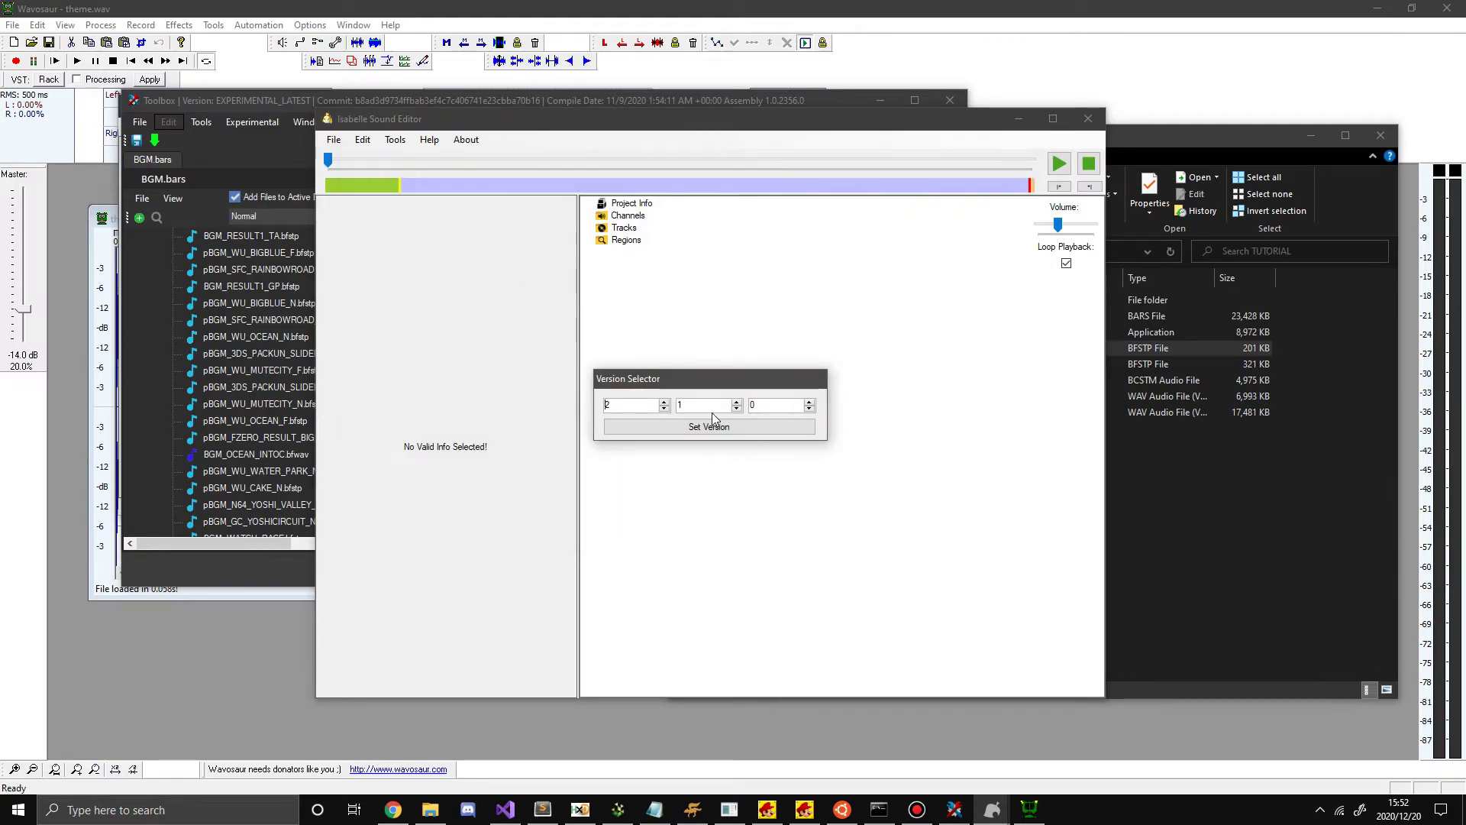
click(710, 426)
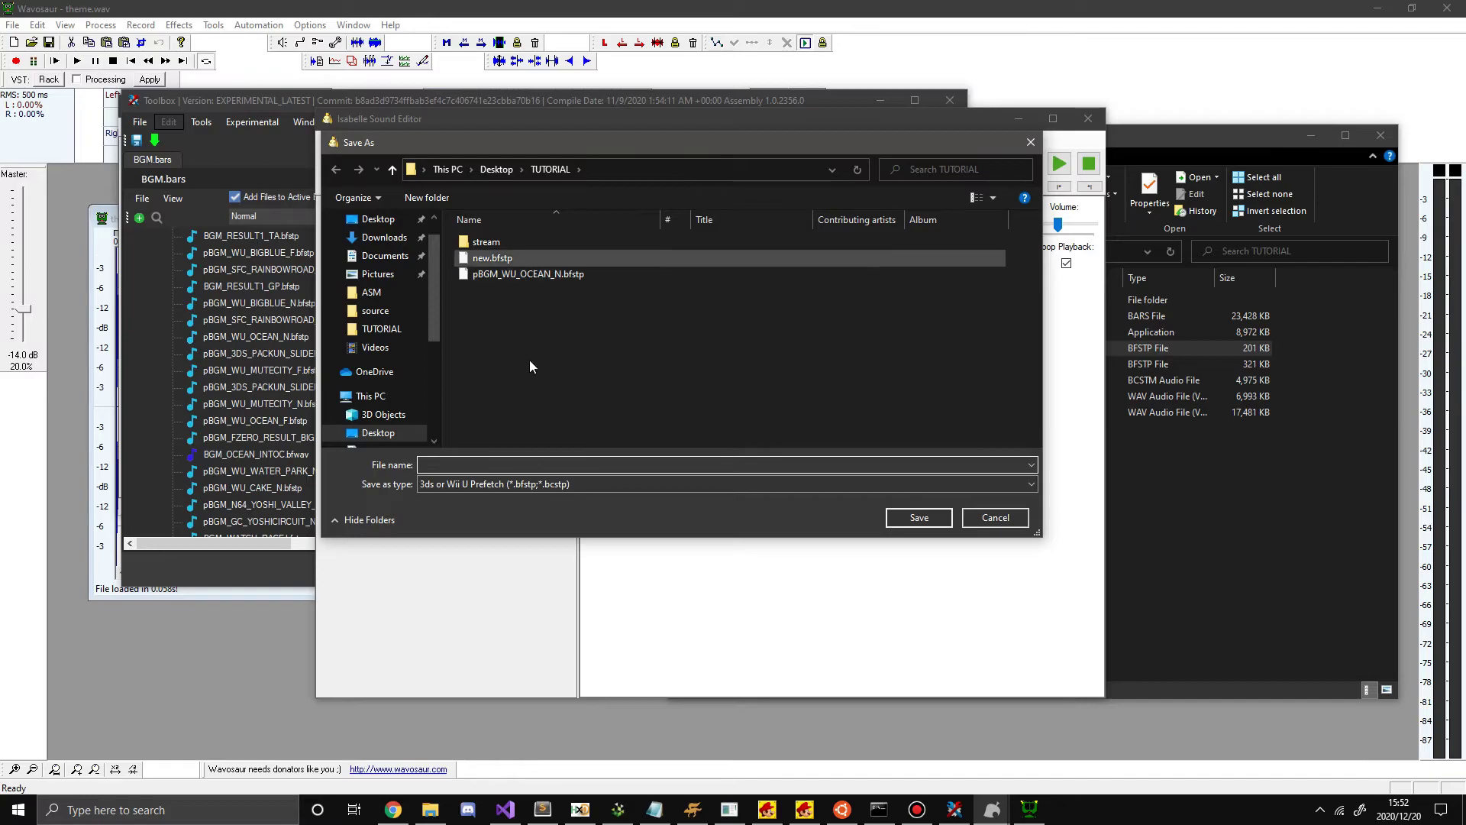
Save the prefetch as type Switch Prefetch (*.bfstp), overwriting new.bfstp in the TUTORIAL folder.
click(510, 486)
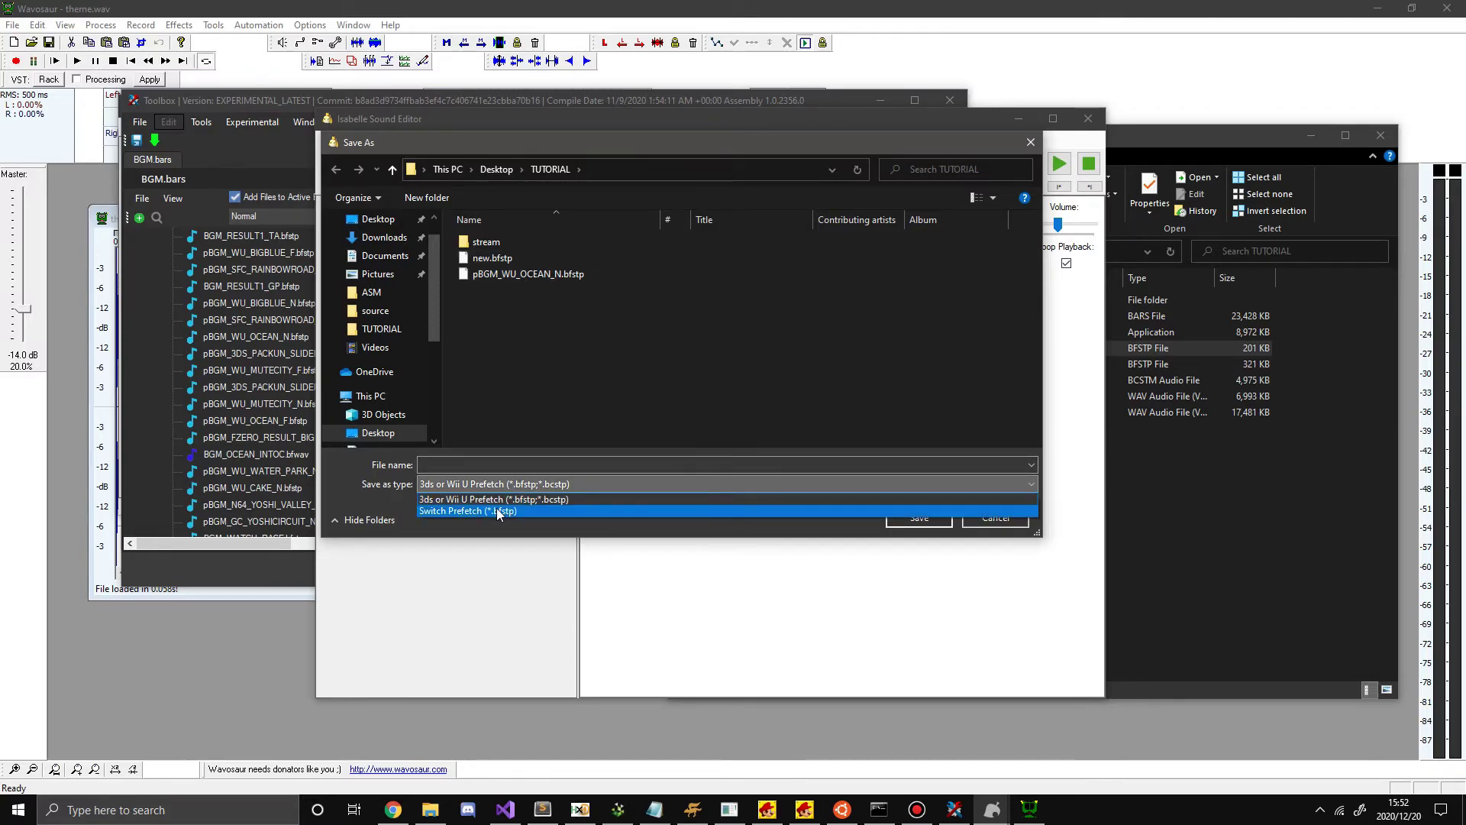
click(497, 506)
click(507, 261)
double_click(516, 263)
click(777, 413)
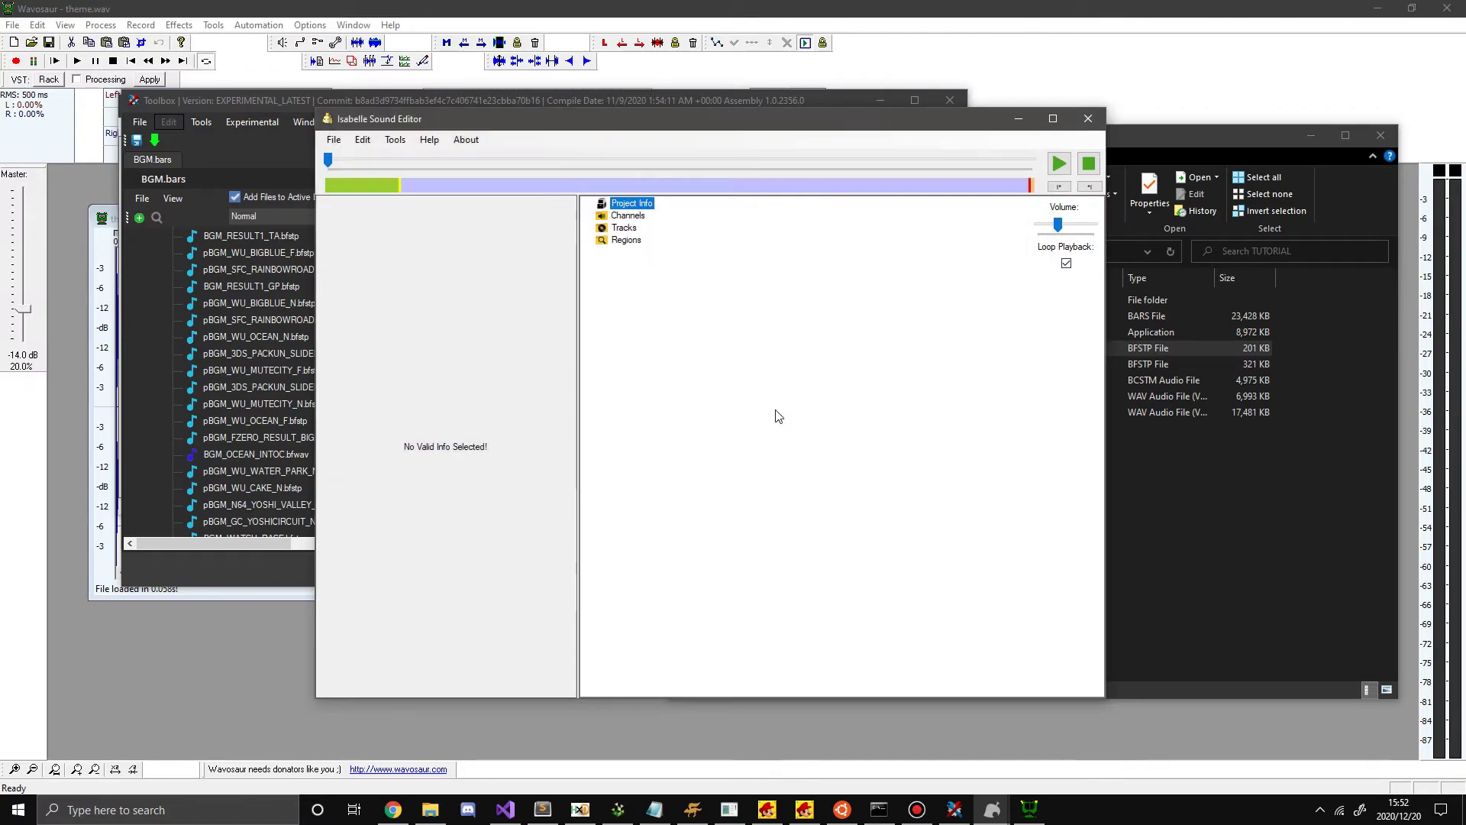
Compare the endianness and version bytes of the regenerated new.bfstp with pBGM_WU_OCEAN_N.bfstp in HxD, and minimize HxD.
click(1187, 498)
click(580, 810)
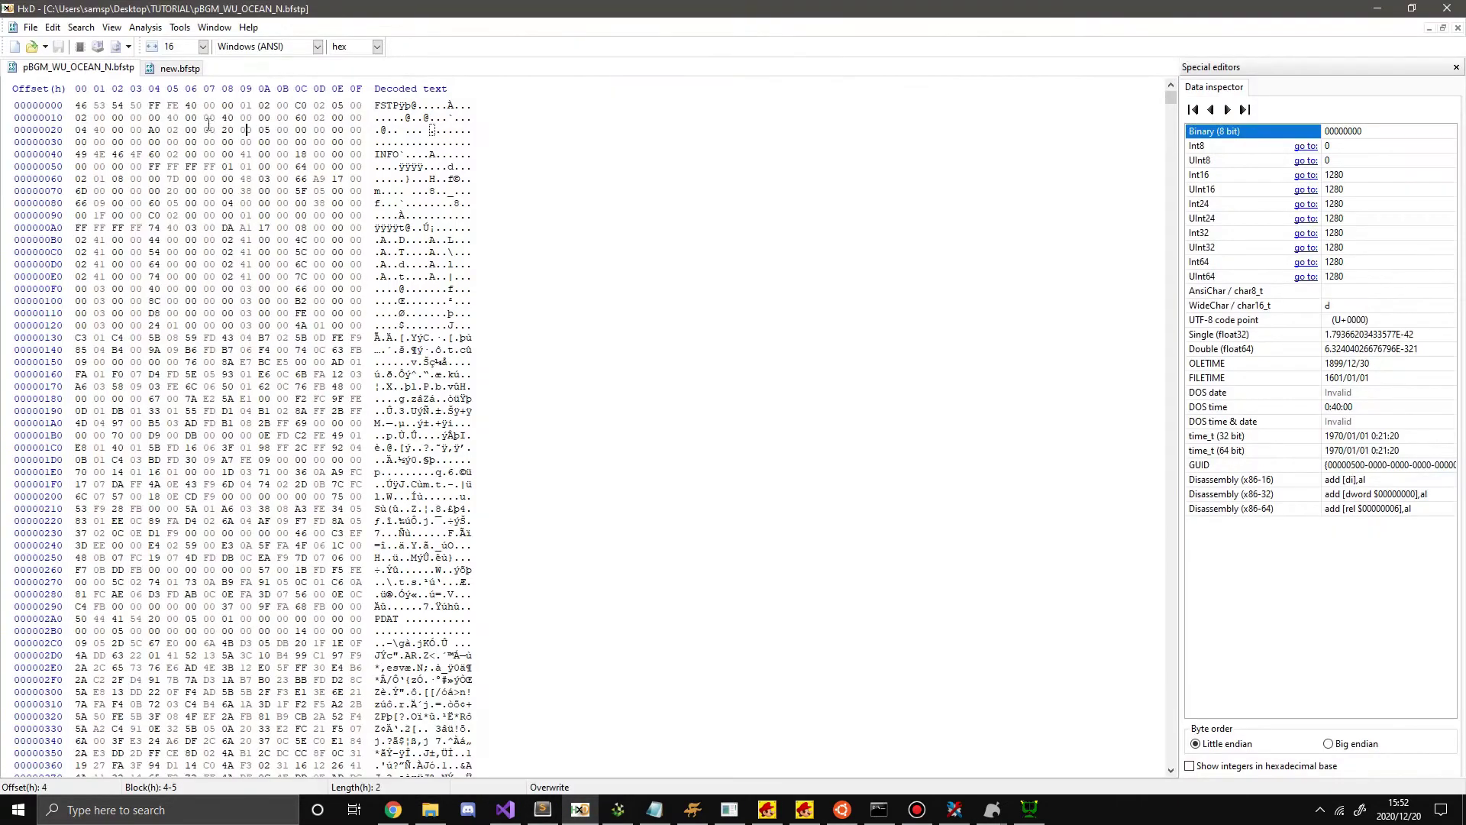
click(76, 68)
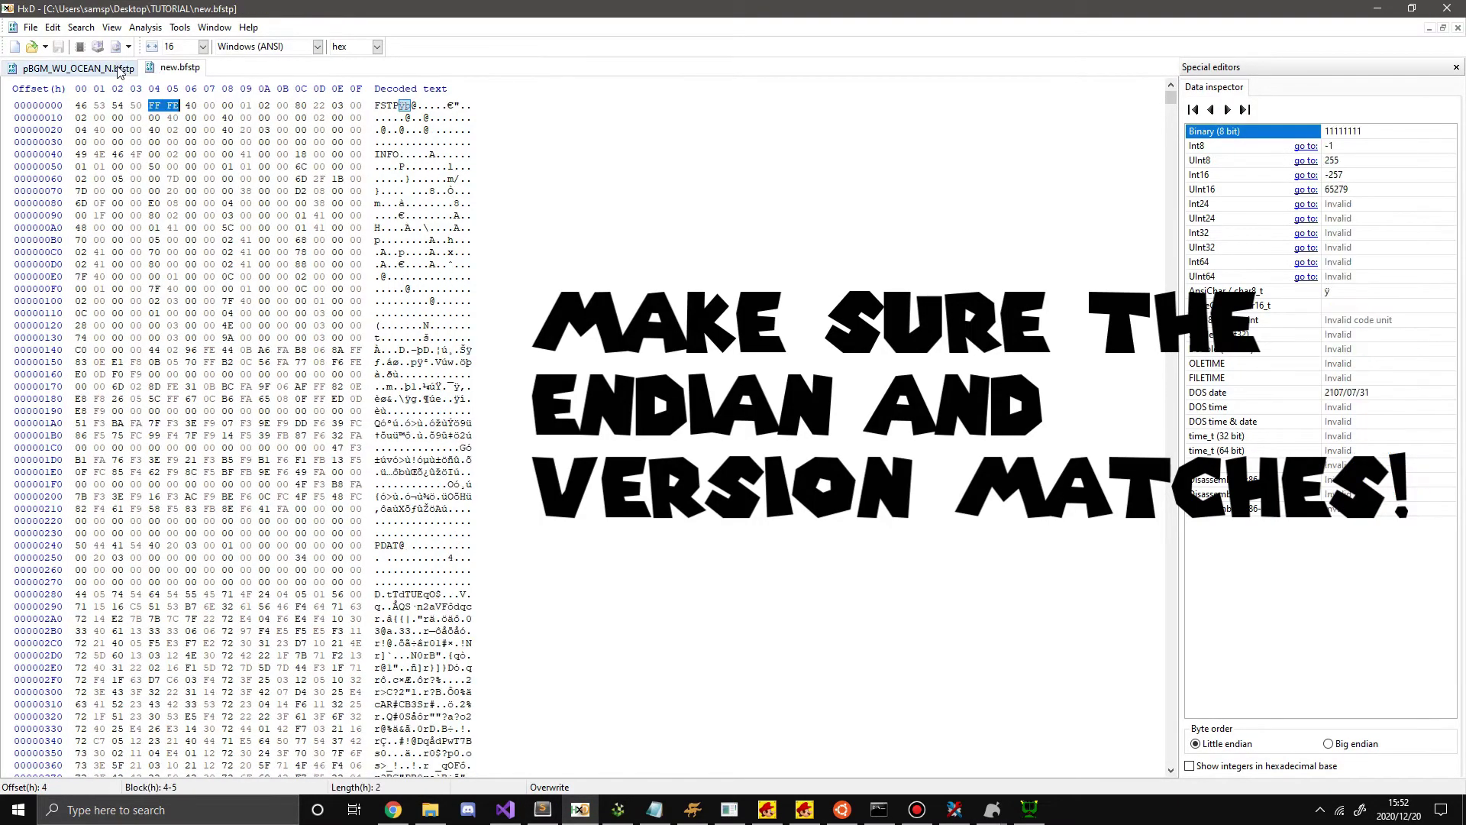
click(161, 70)
key(ctrl+Tab)
key(ctrl+Tab)
key(ctrl+Tab)
key(ctrl+Tab)
key(ctrl+Tab)
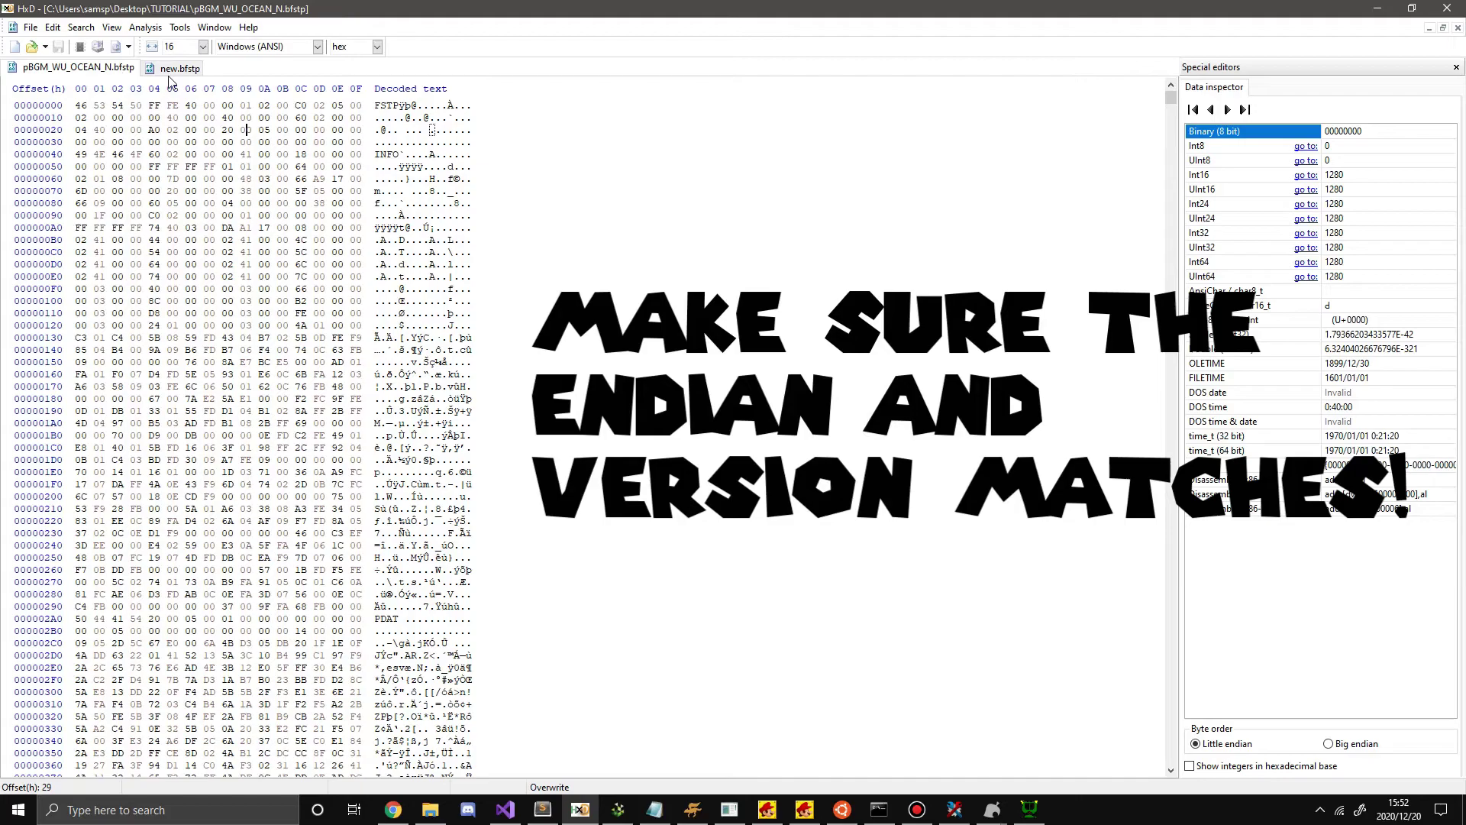
key(ctrl+Tab)
key(ctrl+Tab)
key(ctrl+Tab)
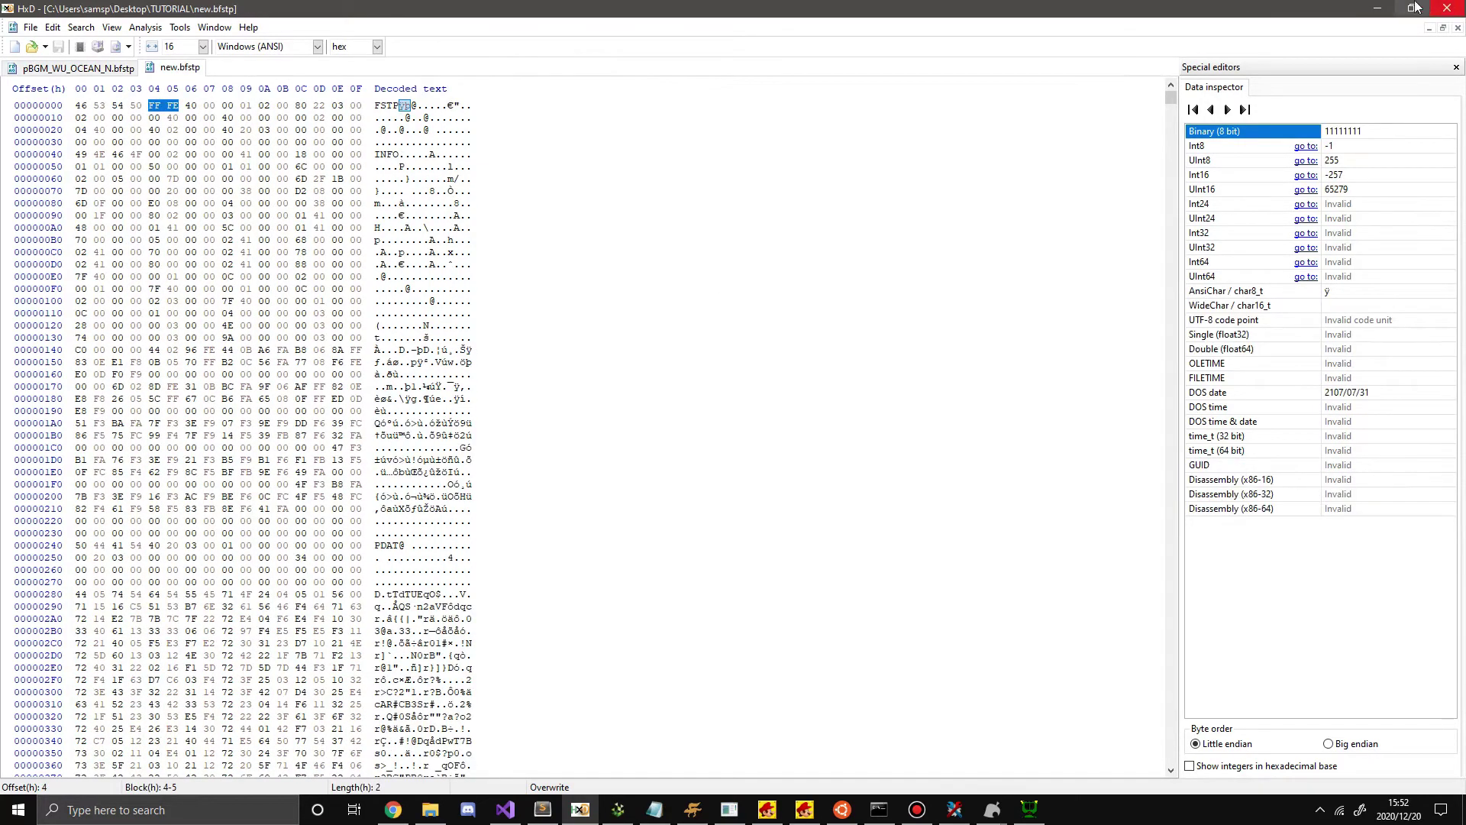
click(1378, 8)
Select BGM_OCEAN_INTOC.bfwav in the BGM.bars archive in Toolbox and request closing Toolbox.
click(247, 455)
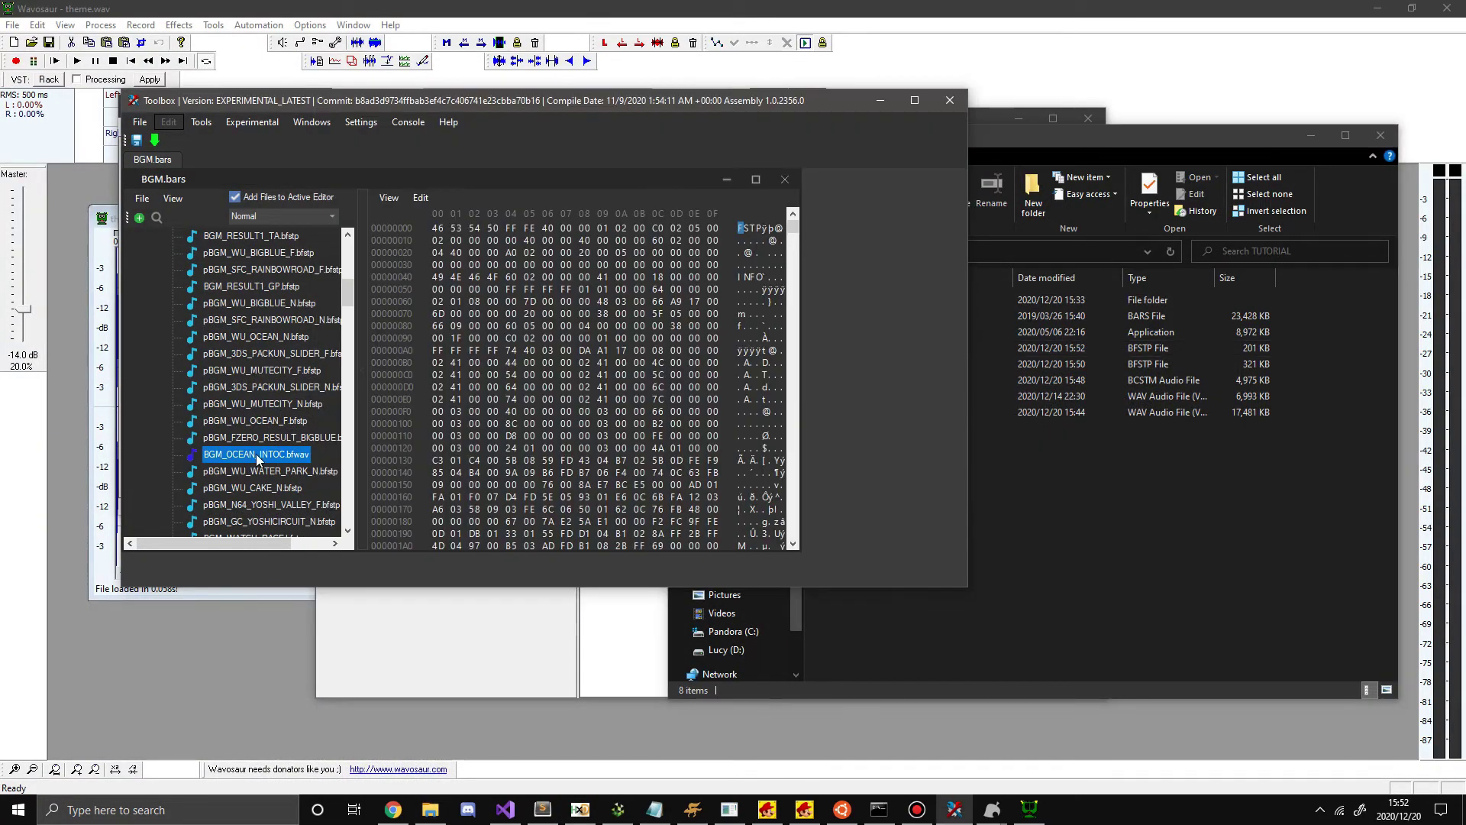
right_click(269, 458)
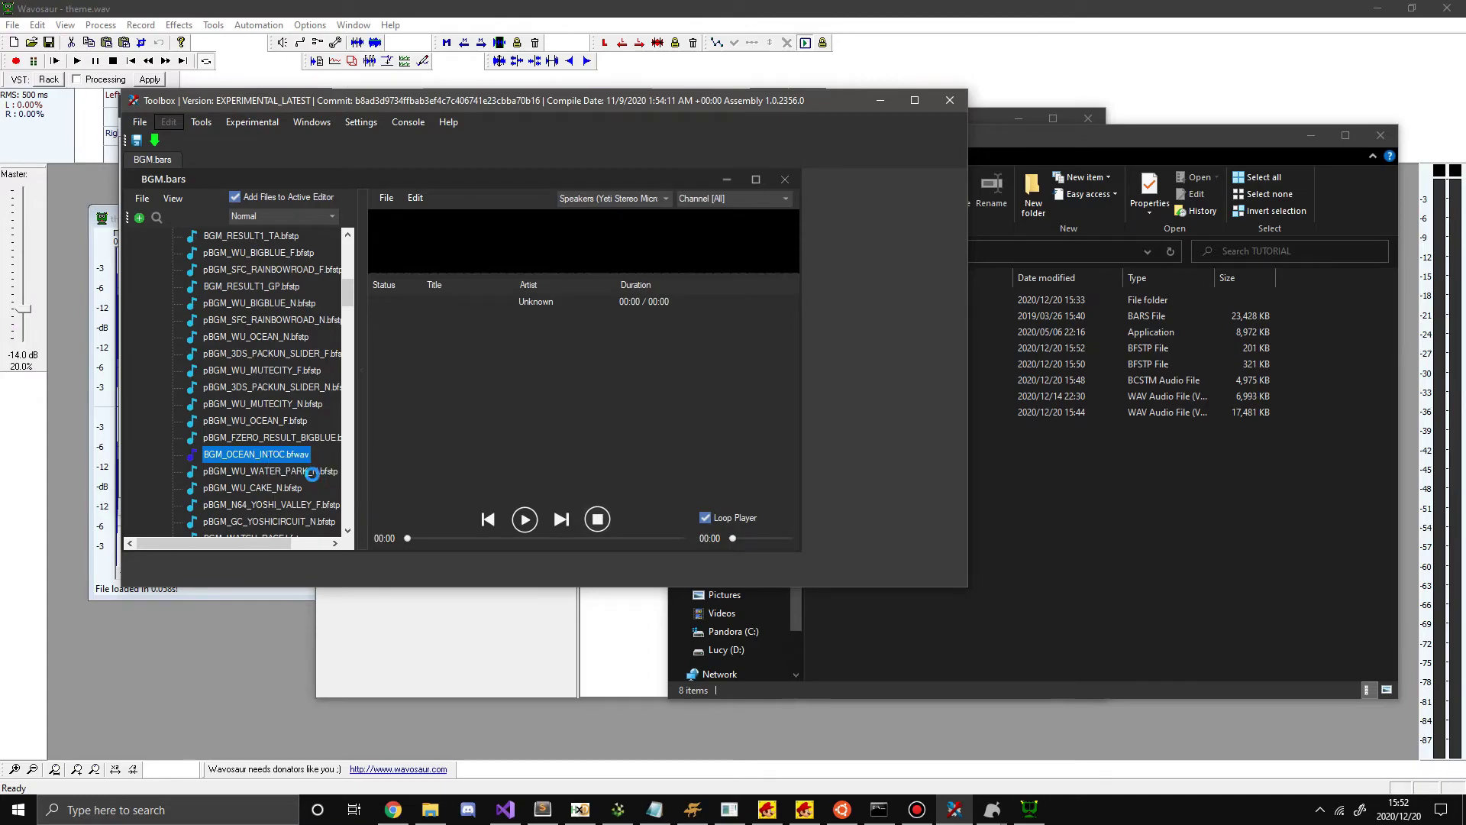
click(310, 481)
click(824, 498)
click(947, 103)
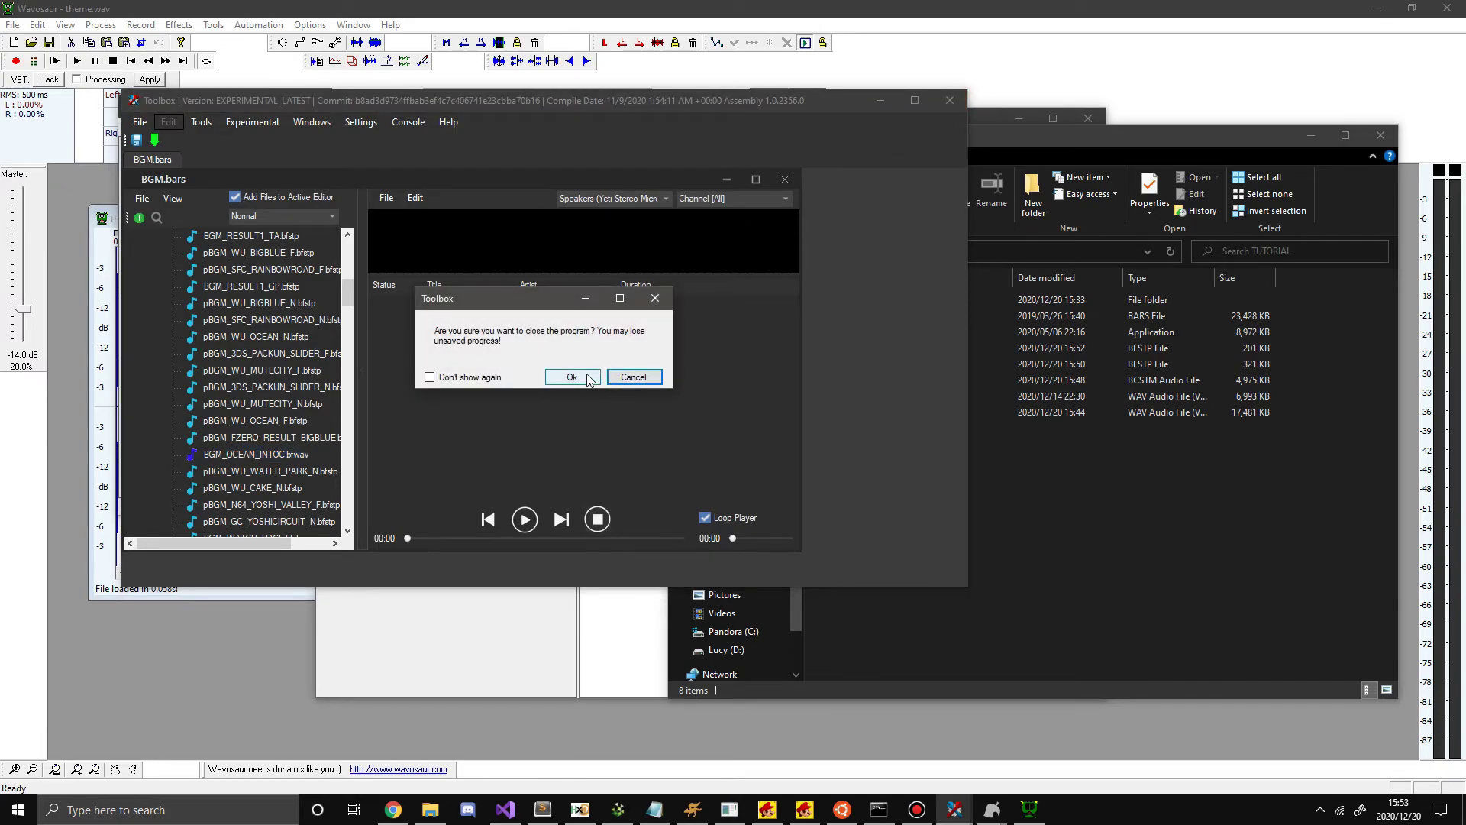
Return to the TUTORIAL folder in File Explorer and select pBGM_WU_OCEAN_N.bfstp, followed by the stream folder.
click(1184, 552)
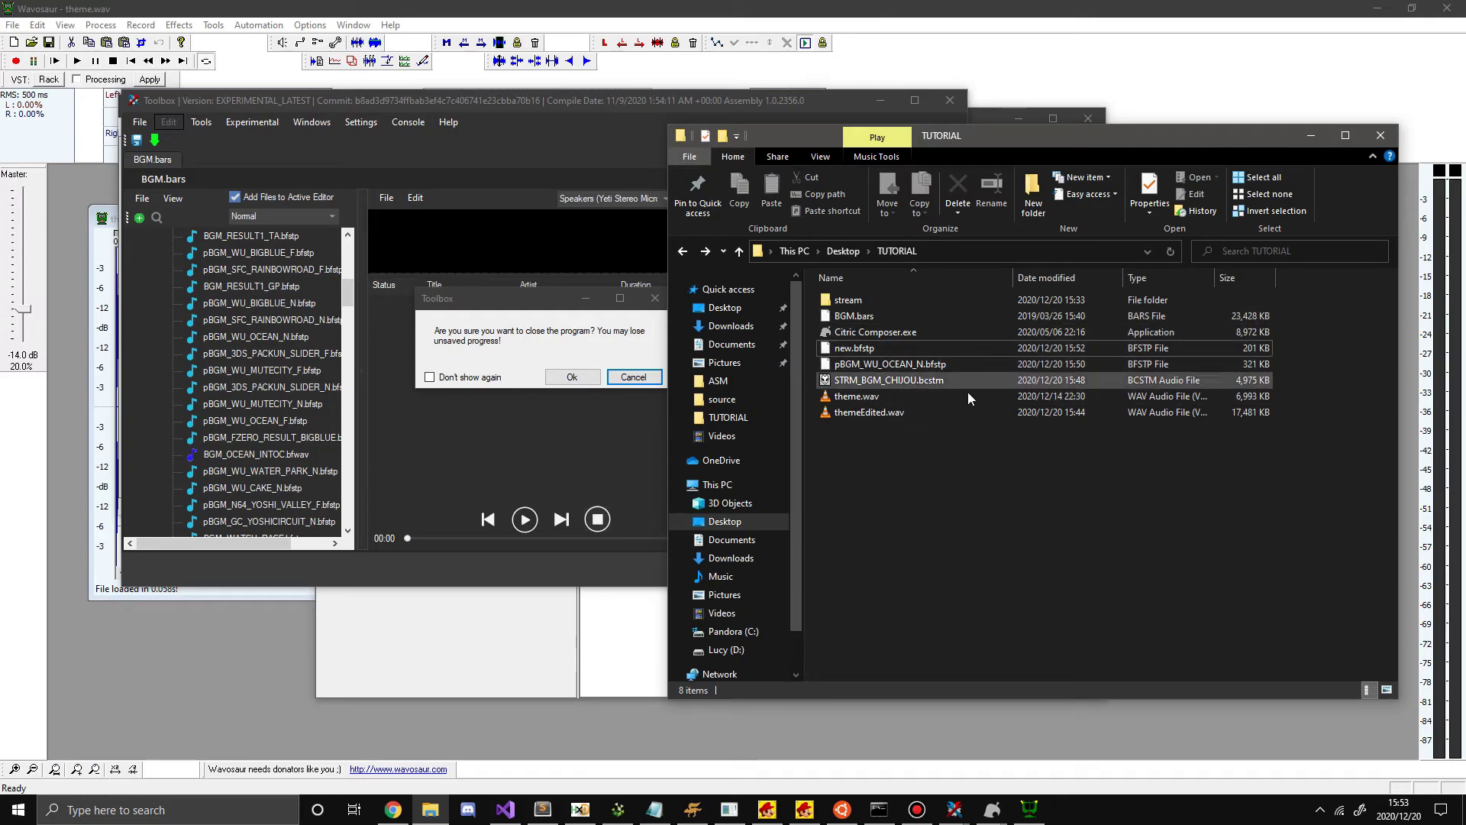
click(944, 365)
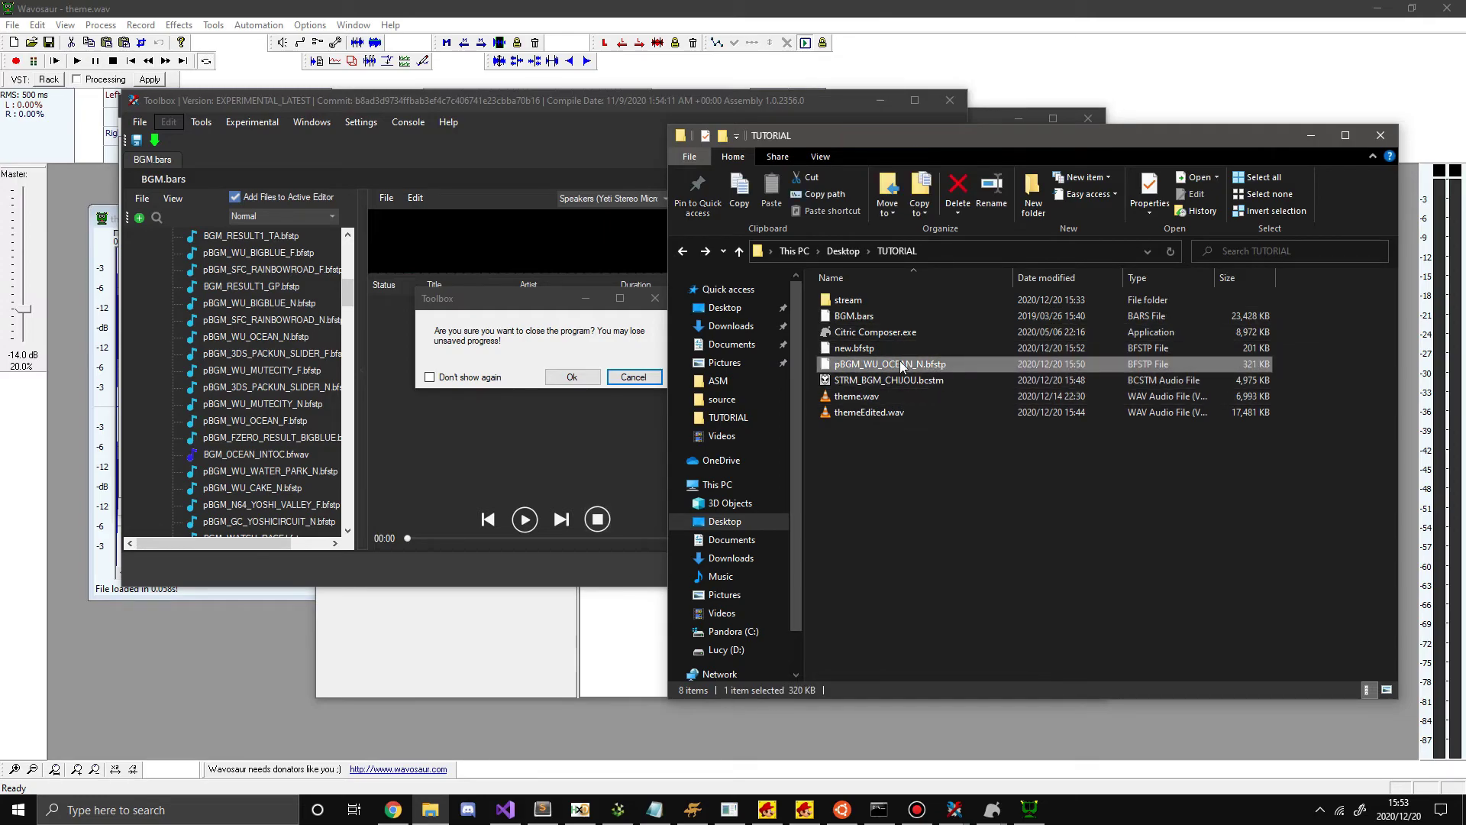
click(895, 298)
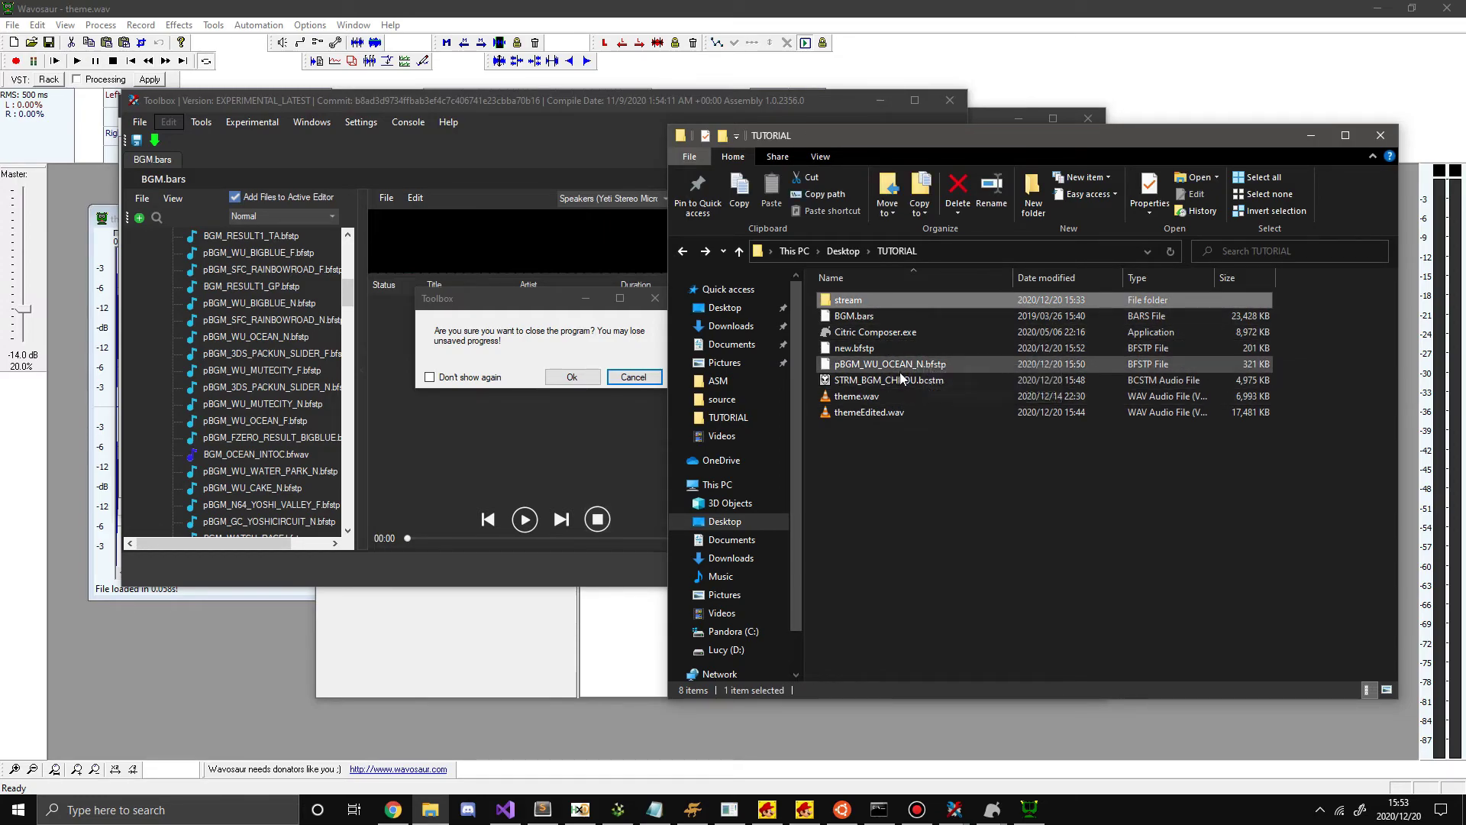